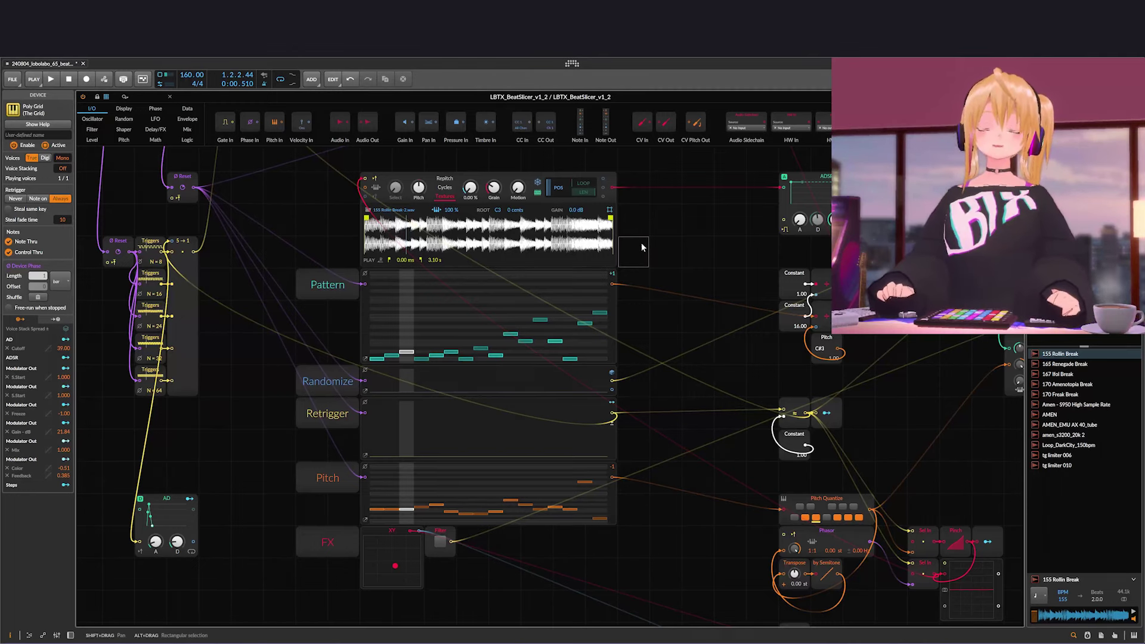
Audition the sliced break with the current step sequences, starting and stopping playback as the Pattern changes
{"action": "key", "text": "space"}
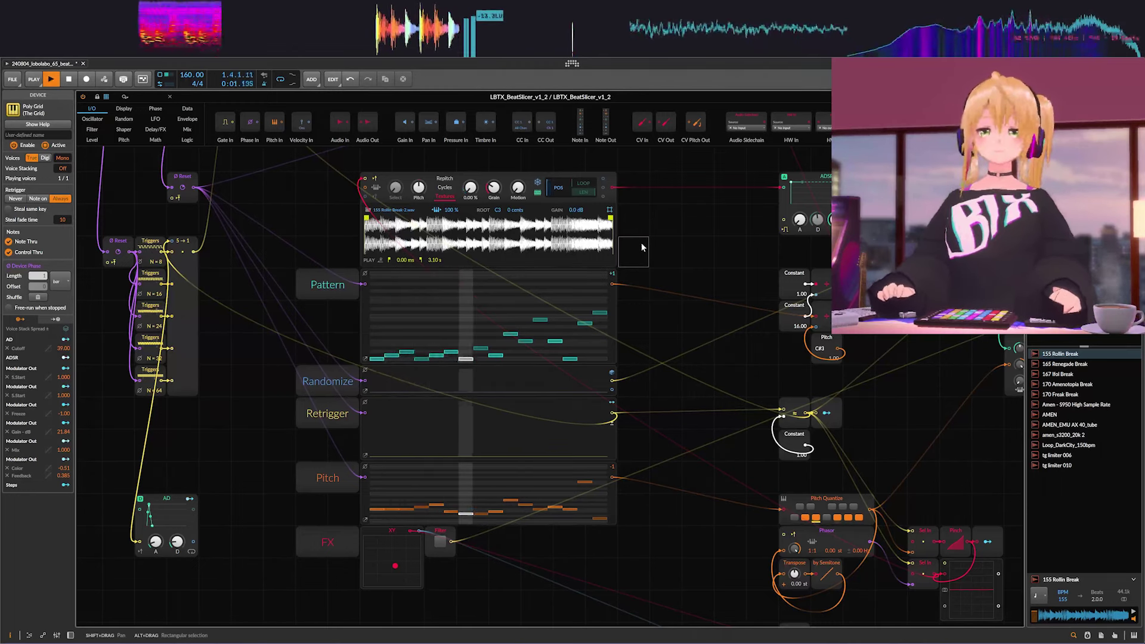
{"action": "key", "text": "space"}
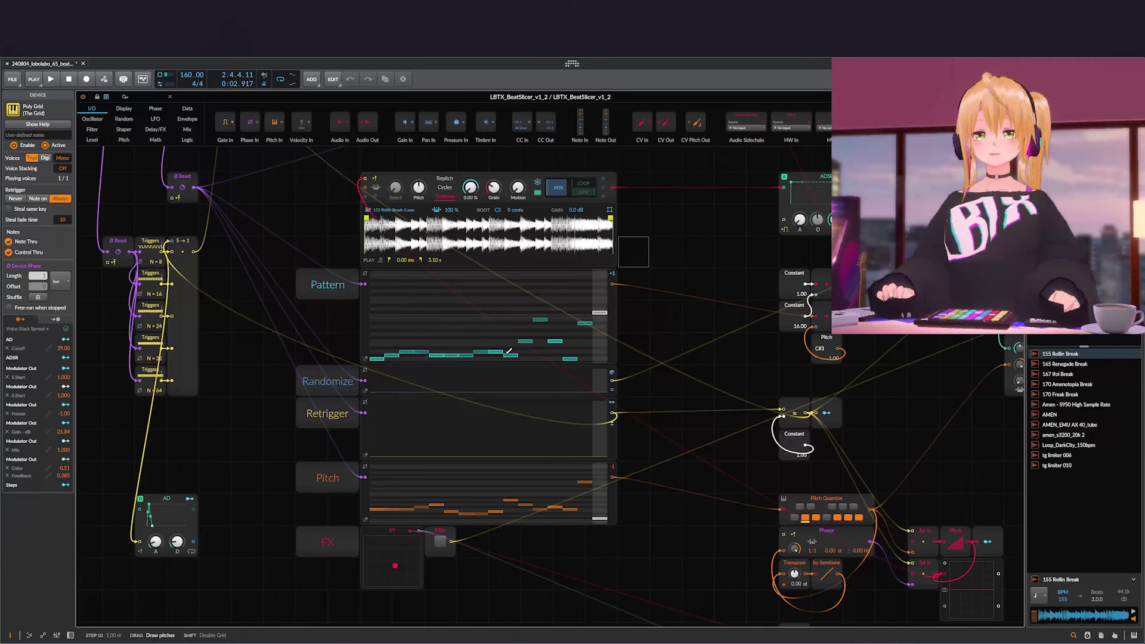
{"action": "key", "text": "space"}
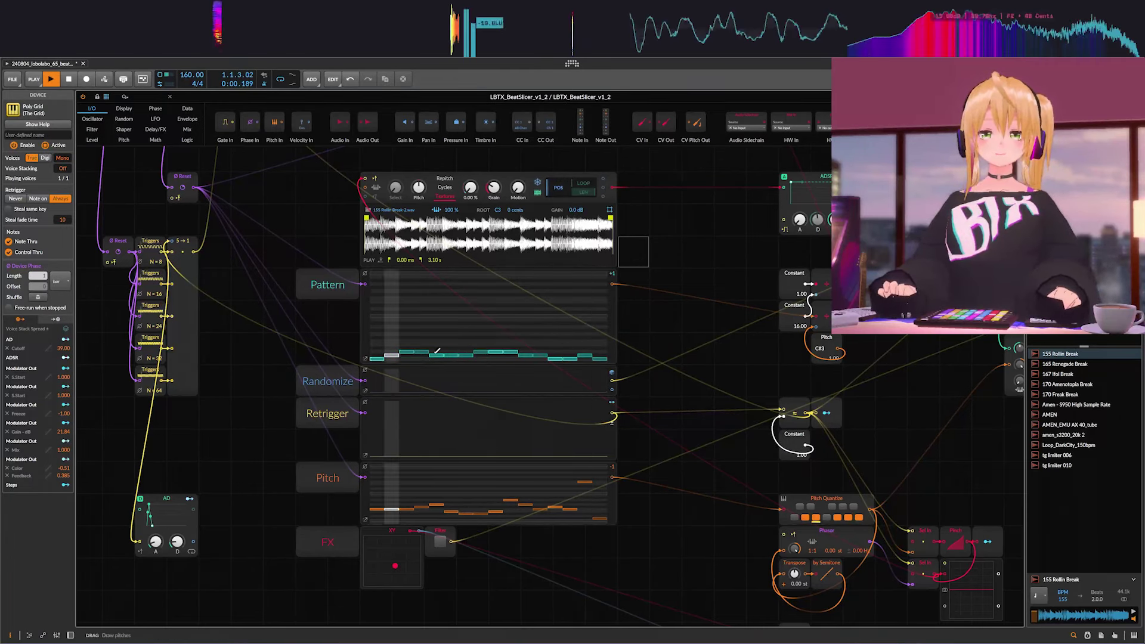
{"action": "key", "text": "space"}
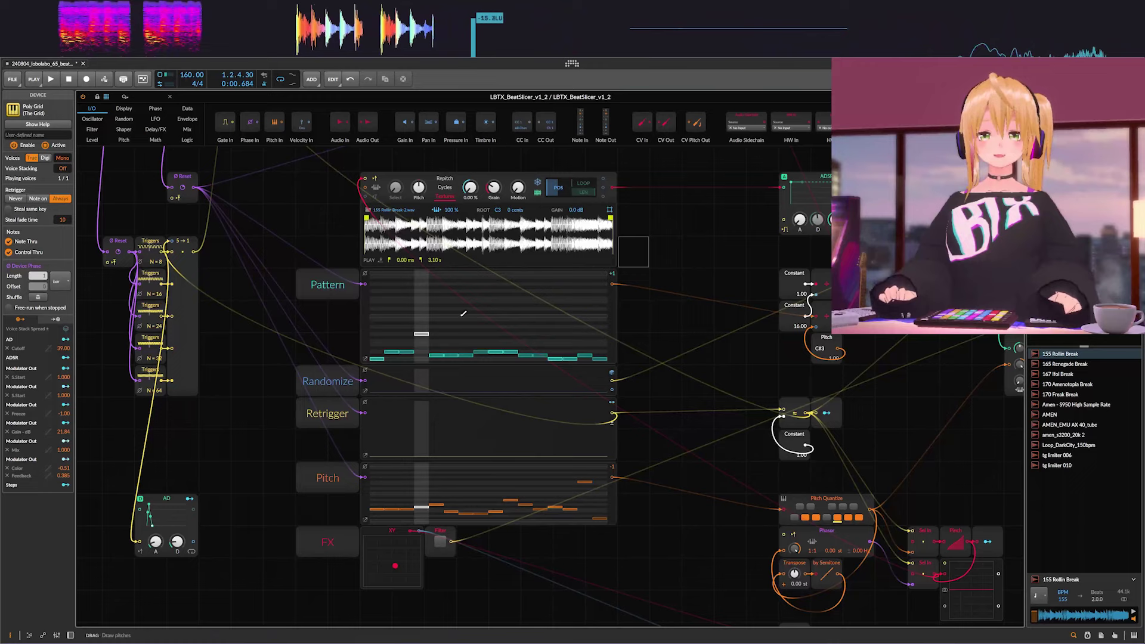
Raise steps 6, 7, 8, 9 and 12 of the Pattern sequence to higher slices and audition the loop
{"action": "left_click", "coordinate": [464, 316]}
{"action": "left_click", "coordinate": [482, 324]}
{"action": "key", "text": "space"}
{"action": "left_click", "coordinate": [452, 349]}
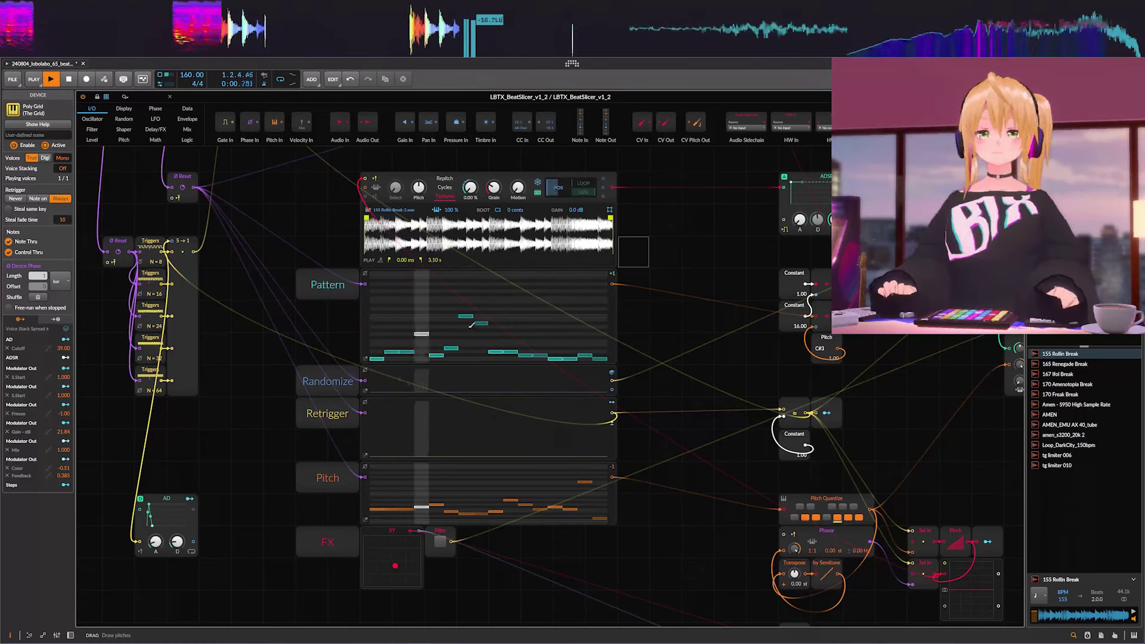
{"action": "left_click", "coordinate": [498, 324]}
{"action": "left_click", "coordinate": [542, 316]}
{"action": "key", "text": "space"}
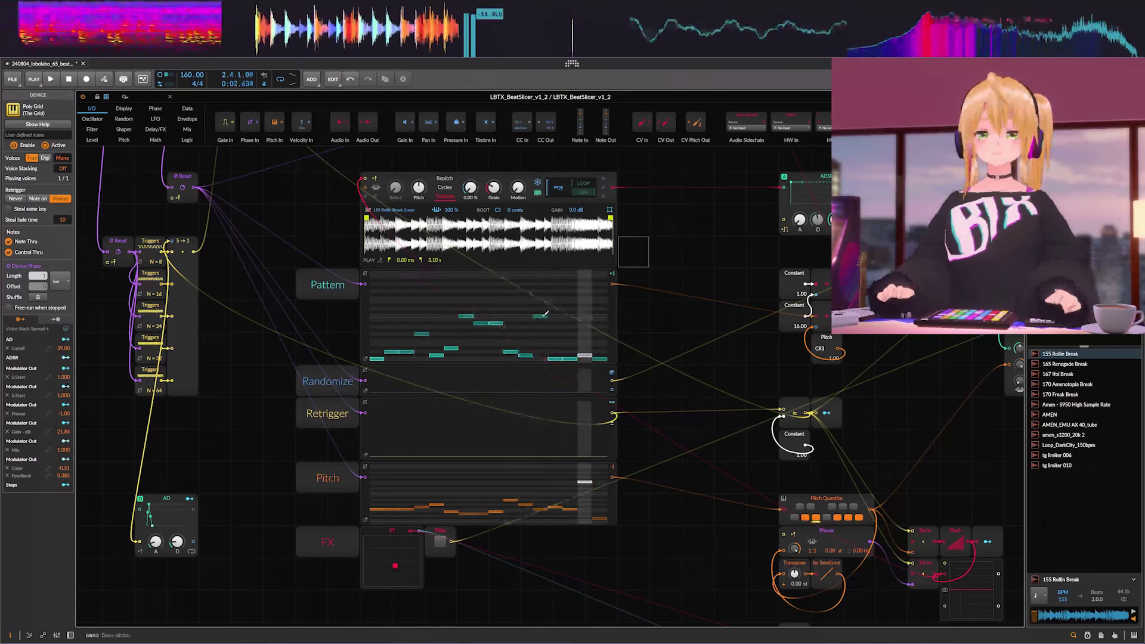
Try high Randomize probabilities on the first four steps and audition the result
{"action": "left_click_drag", "start_coordinate": [386, 376], "coordinate": [441, 370]}
{"action": "key", "text": "space"}
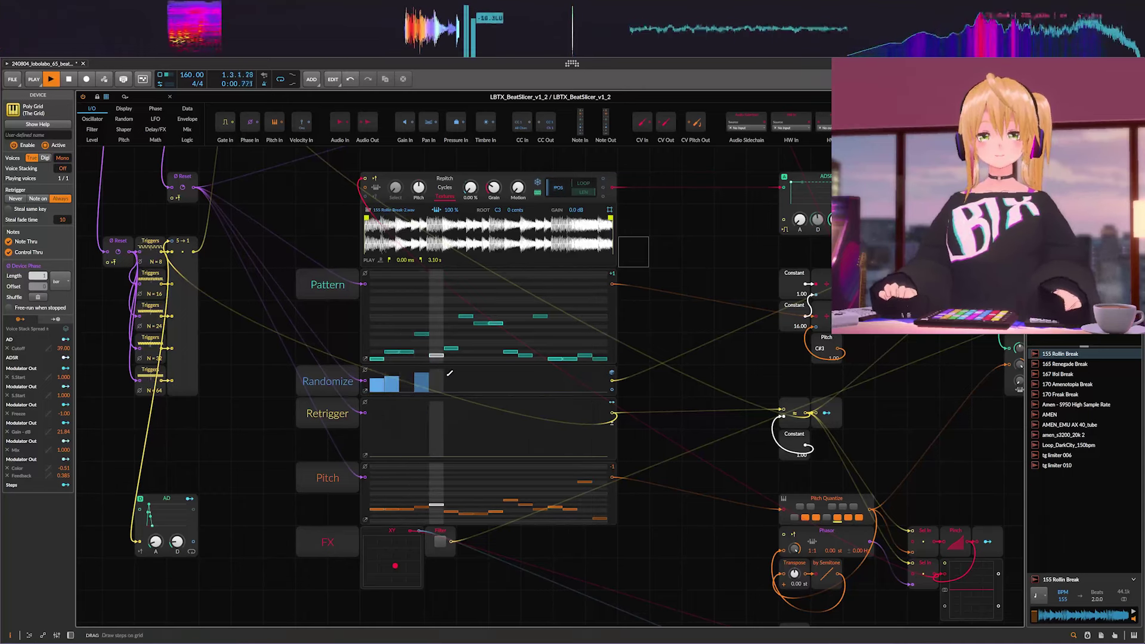
{"action": "key", "text": "space"}
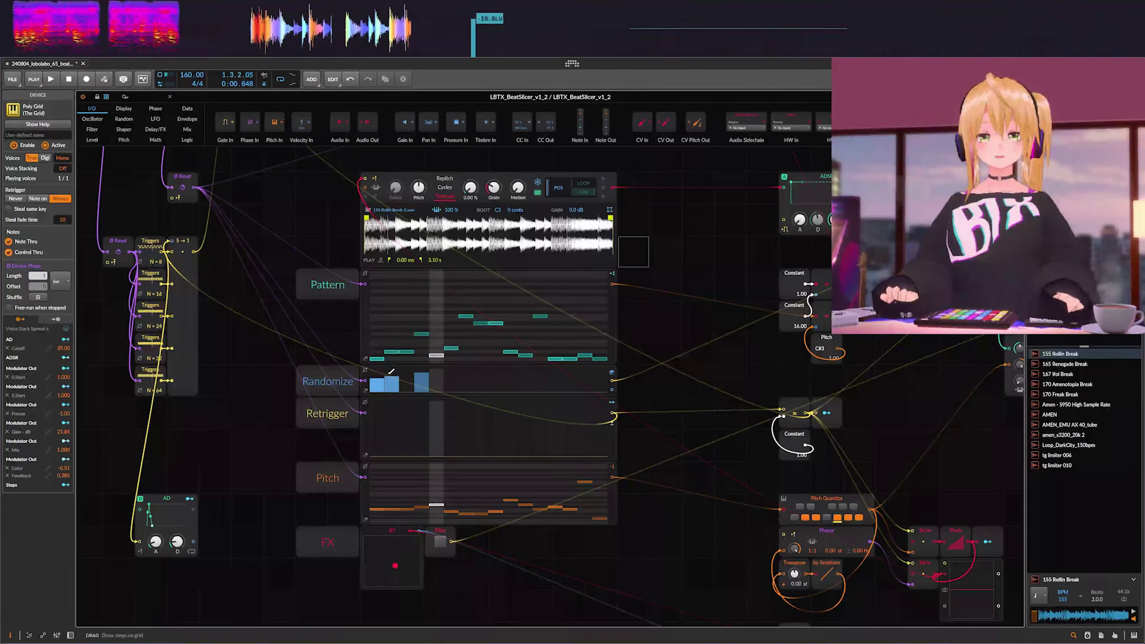
{"action": "left_click", "coordinate": [382, 371]}
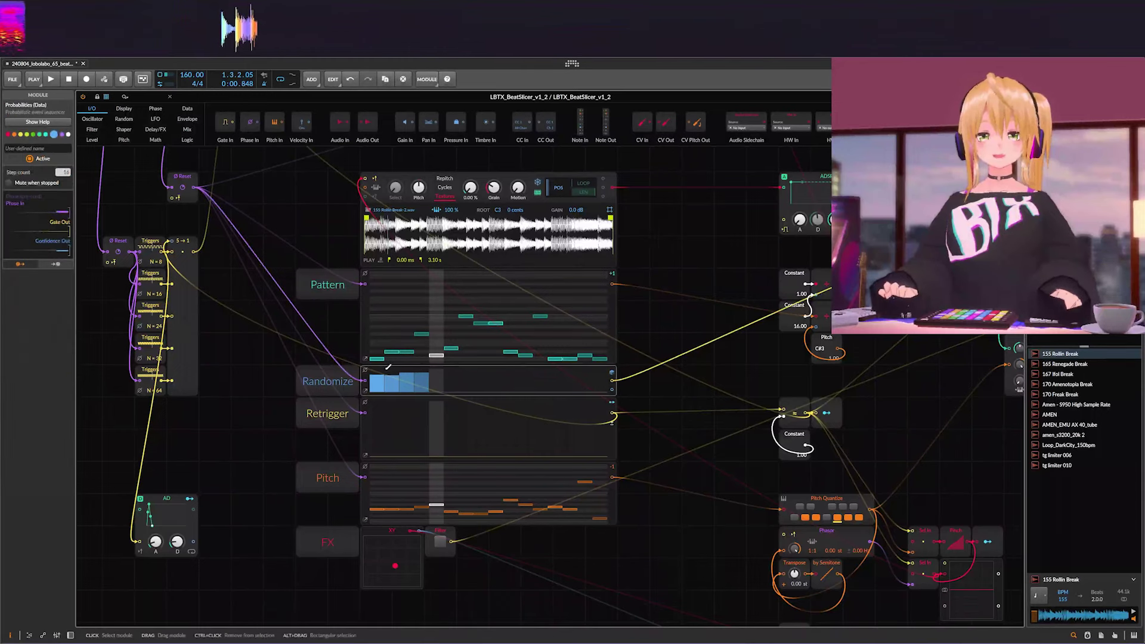
{"action": "key", "text": "space"}
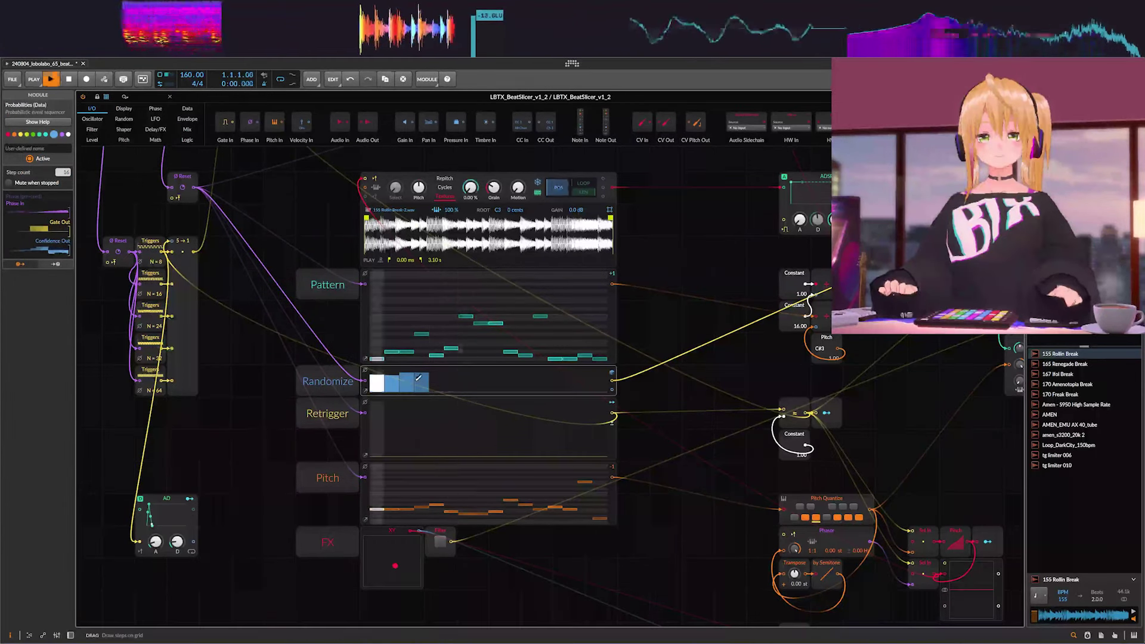
{"action": "key", "text": "space"}
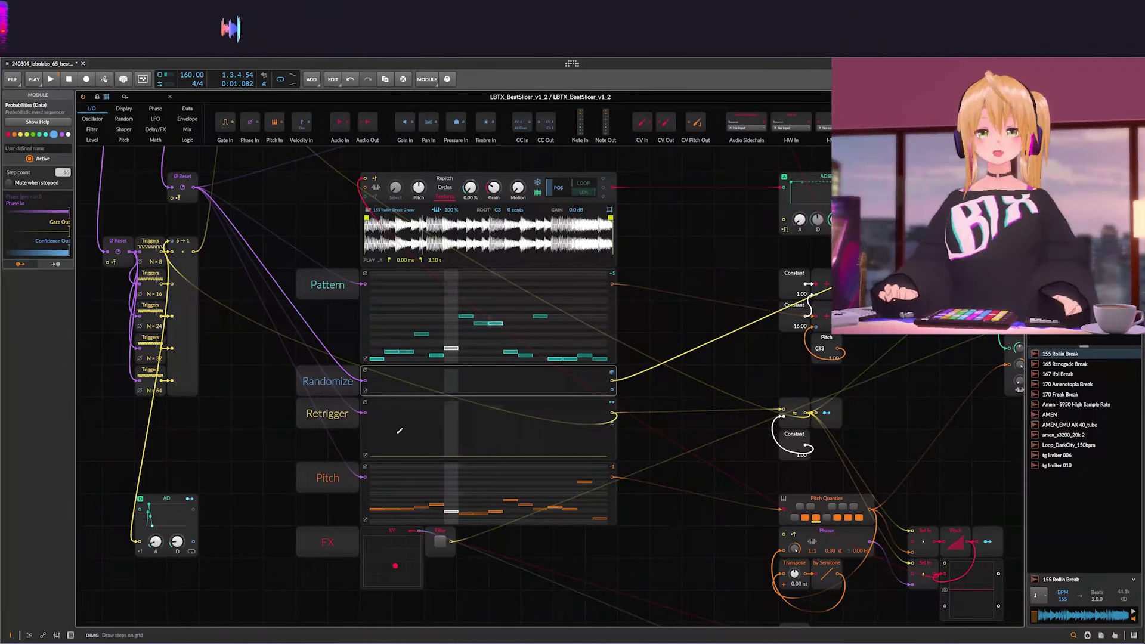
Draw Retrigger values on the first six steps, raising them from low to 100 % during playback
{"action": "key", "text": "space"}
{"action": "left_click_drag", "start_coordinate": [371, 446], "coordinate": [445, 452]}
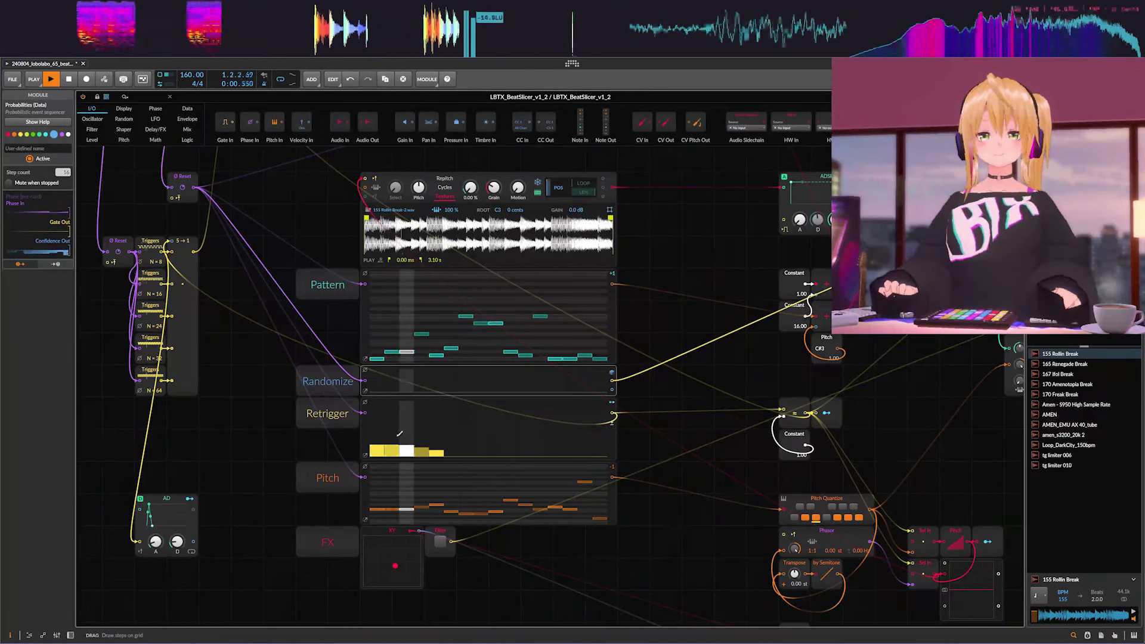
{"action": "left_click_drag", "start_coordinate": [371, 424], "coordinate": [444, 422]}
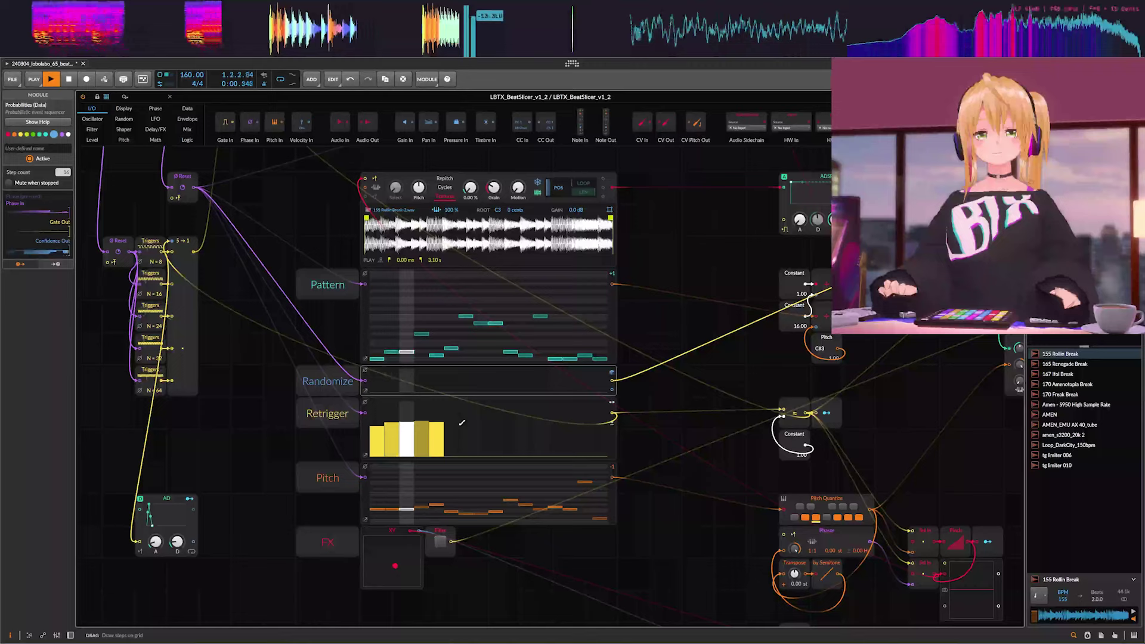
{"action": "key", "text": "space"}
{"action": "key", "text": "space"}
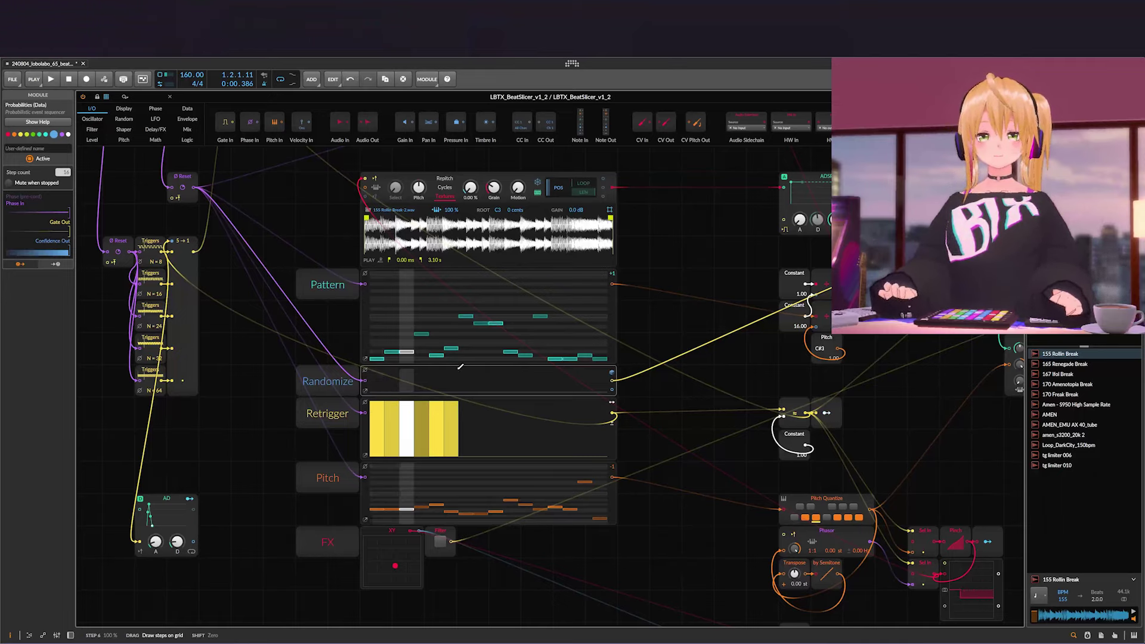
Extend the full-height Retrigger values through step 12 and audition the loop
{"action": "key", "text": "space"}
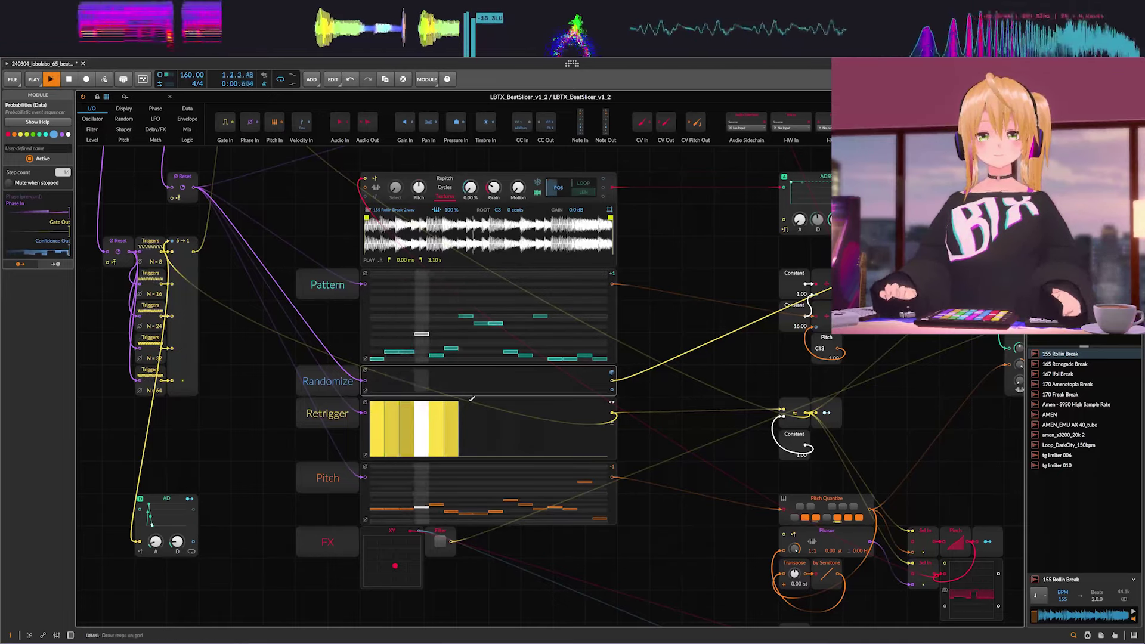
{"action": "key", "text": "space"}
{"action": "left_click_drag", "start_coordinate": [471, 399], "coordinate": [541, 379]}
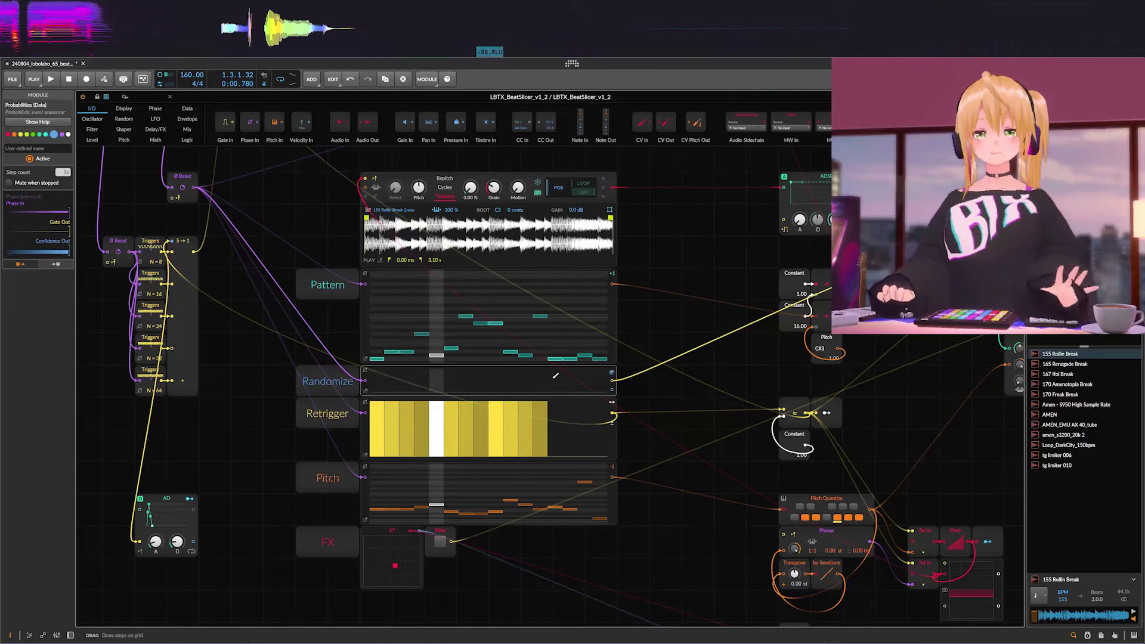
{"action": "key", "text": "space"}
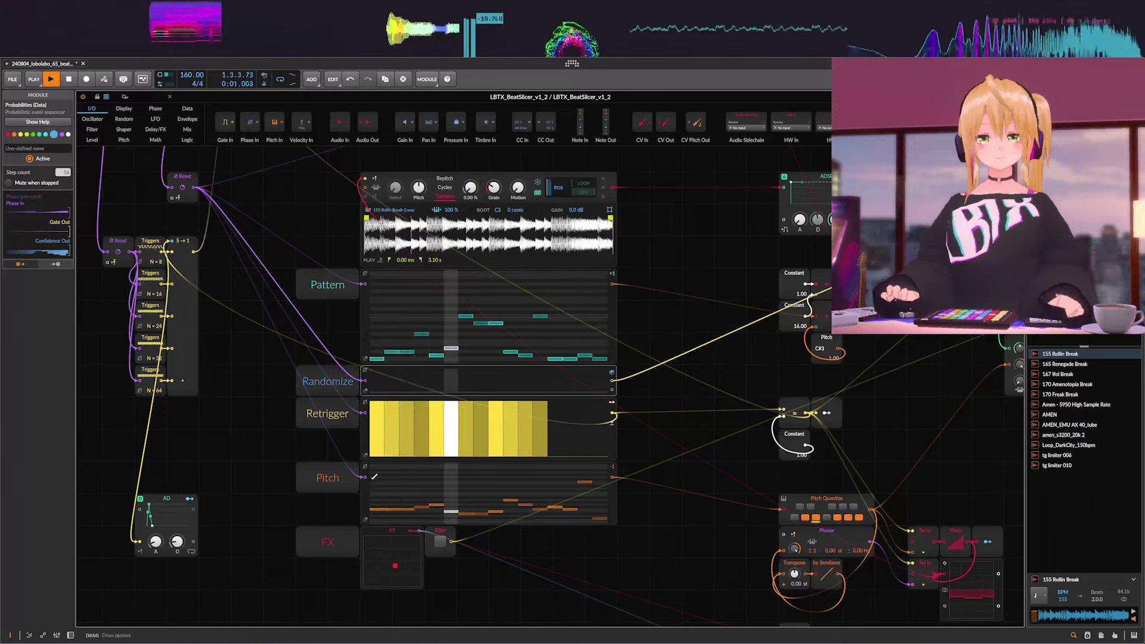
Redraw the first eleven steps of the Pitch sequence at varied pitches and replay the loop
{"action": "key", "text": "space"}
{"action": "left_click", "coordinate": [385, 495]}
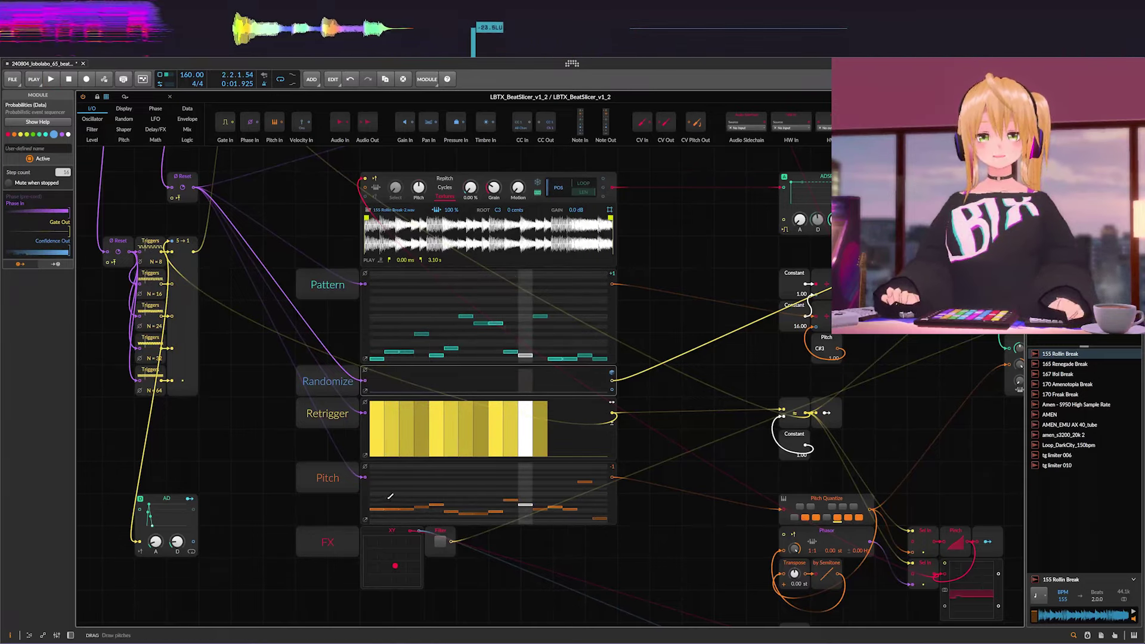
{"action": "left_click_drag", "start_coordinate": [406, 490], "coordinate": [496, 489]}
{"action": "key", "text": "space"}
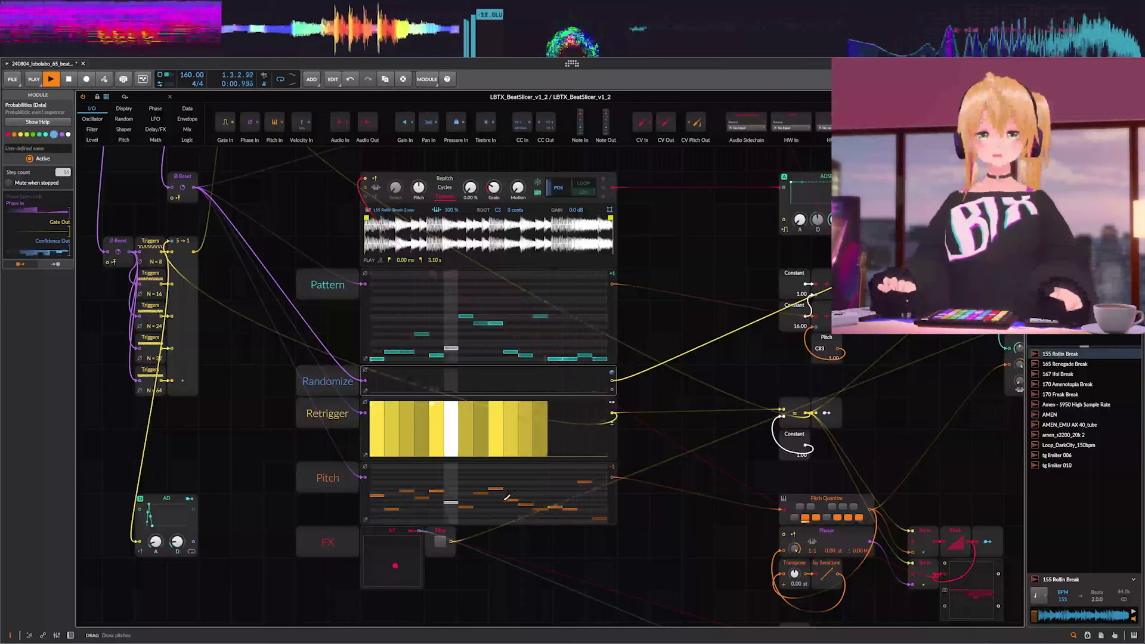
{"action": "left_click_drag", "start_coordinate": [512, 495], "coordinate": [527, 494]}
{"action": "key", "text": "space"}
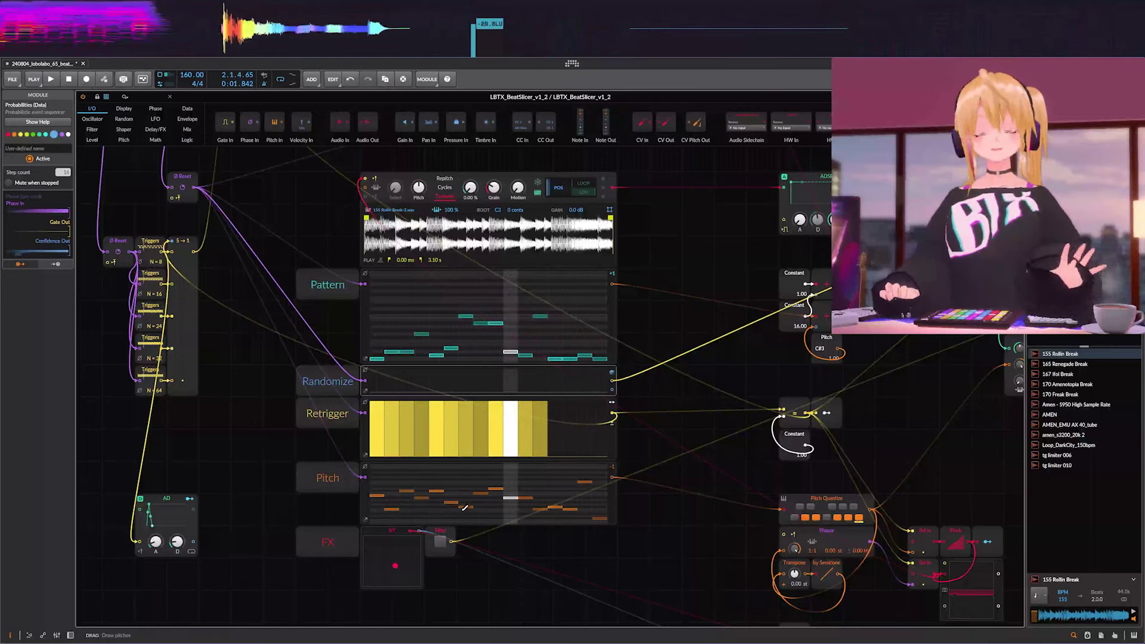
Check the Pitch Quantize scale notes, reshape the Pitch sequence into a new melodic contour and play it back
{"action": "left_click_drag", "start_coordinate": [853, 547], "coordinate": [545, 509]}
{"action": "scroll", "coordinate": [544, 508], "scroll_direction": "up", "scroll_amount": 2}
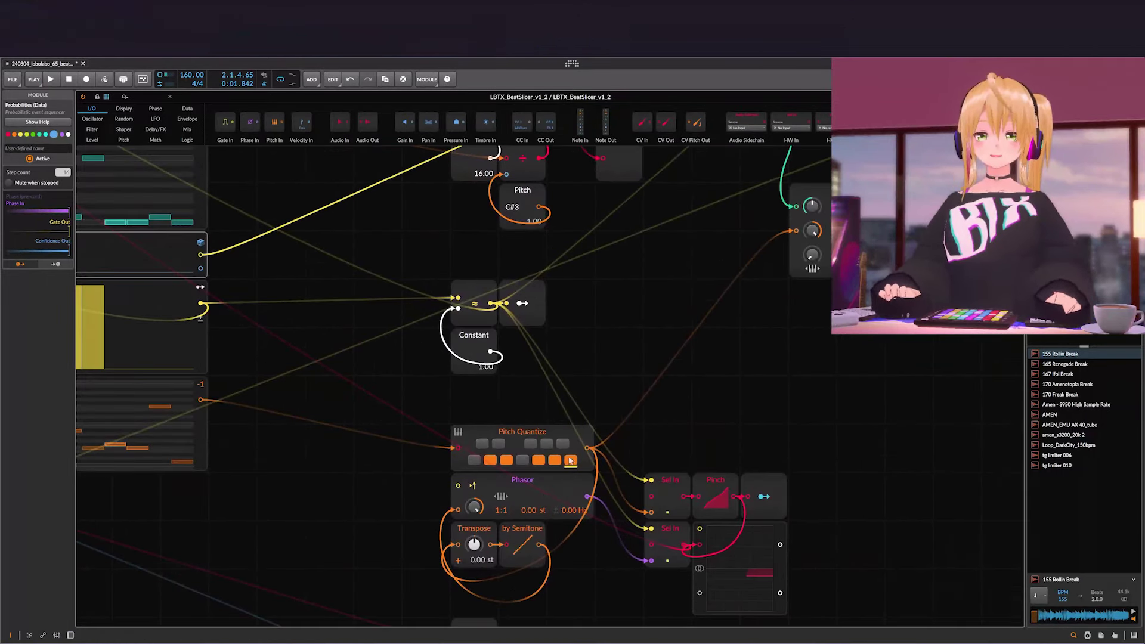
{"action": "left_click_drag", "start_coordinate": [408, 441], "coordinate": [712, 524]}
{"action": "scroll", "coordinate": [560, 465], "scroll_direction": "down", "scroll_amount": 1}
{"action": "left_click_drag", "start_coordinate": [565, 471], "coordinate": [662, 490]}
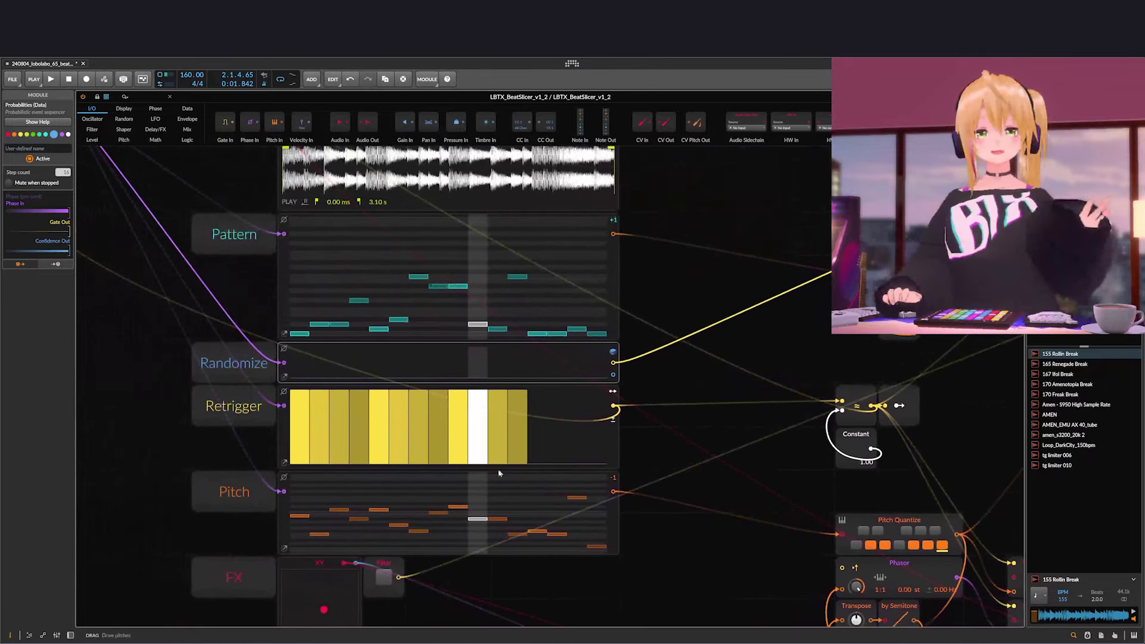
{"action": "left_click_drag", "start_coordinate": [334, 481], "coordinate": [478, 538]}
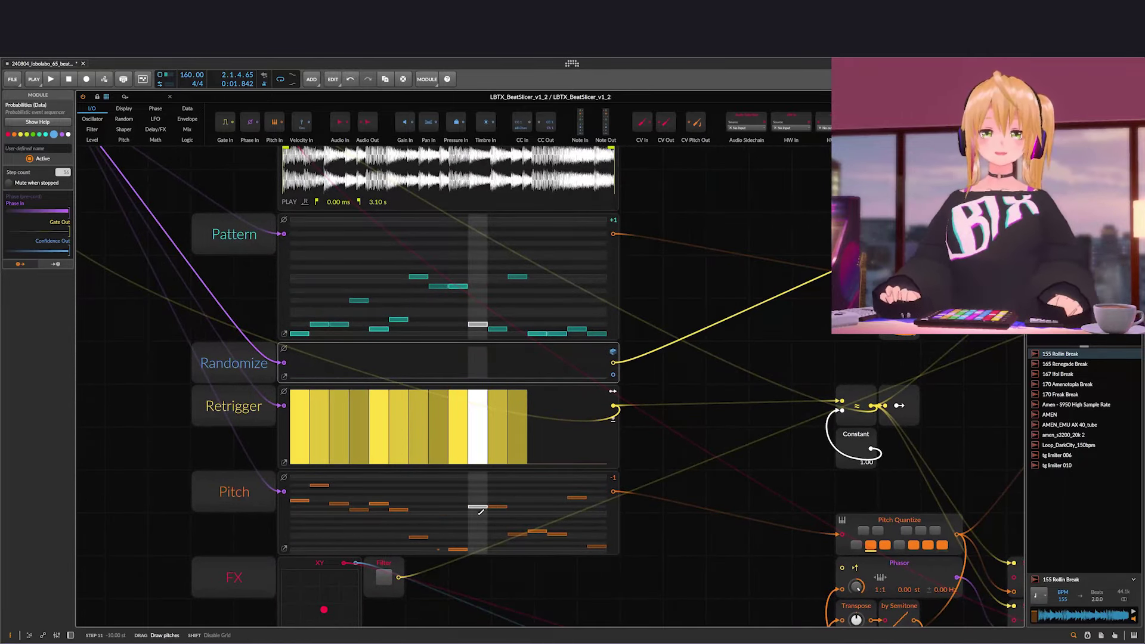
{"action": "key", "text": "space"}
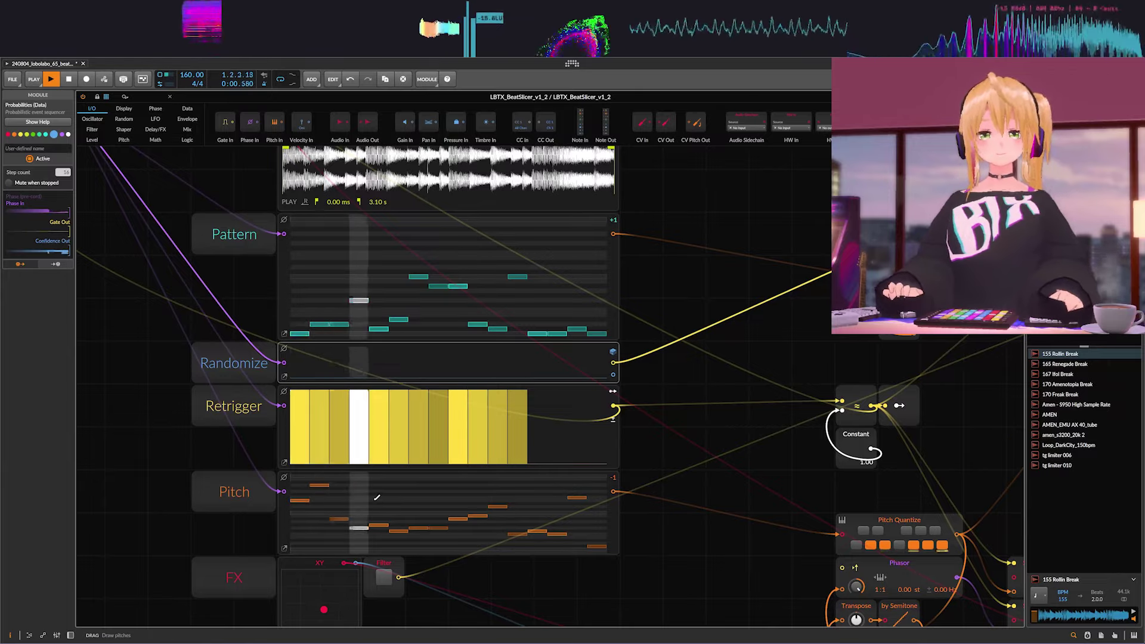
Reshape the Retrigger sequence into uneven heights across the first 15 steps and flatten the opening Pitch steps near the middle
{"action": "left_click_drag", "start_coordinate": [315, 448], "coordinate": [316, 466]}
{"action": "left_click", "coordinate": [376, 452]}
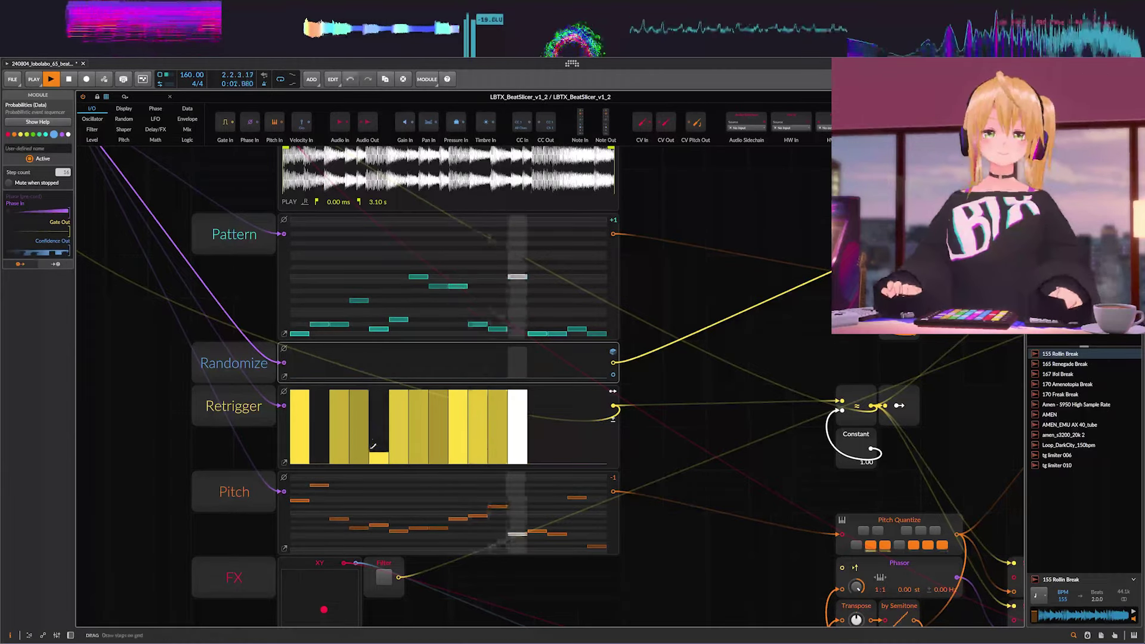
{"action": "left_click", "coordinate": [301, 447]}
{"action": "mouse_move", "coordinate": [398, 433]}
{"action": "left_mouse_down"}
{"action": "mouse_move", "coordinate": [423, 428]}
{"action": "mouse_move", "coordinate": [436, 459]}
{"action": "mouse_move", "coordinate": [526, 452]}
{"action": "mouse_move", "coordinate": [495, 412]}
{"action": "mouse_move", "coordinate": [536, 420]}
{"action": "mouse_move", "coordinate": [582, 392]}
{"action": "left_mouse_up"}
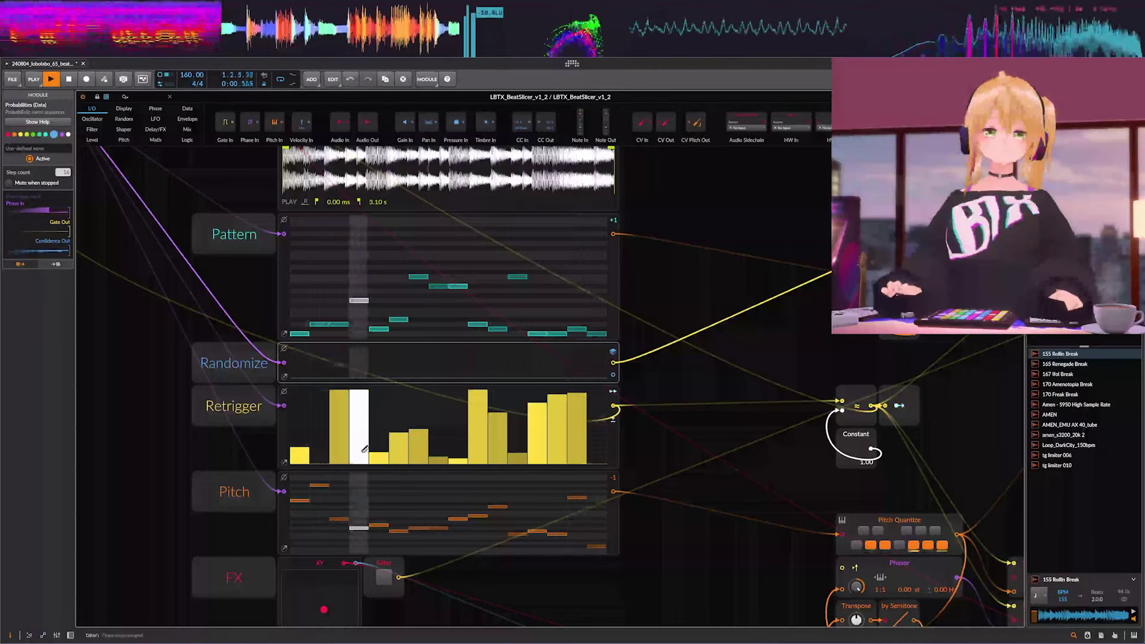
{"action": "mouse_move", "coordinate": [300, 527]}
{"action": "left_mouse_down"}
{"action": "mouse_move", "coordinate": [447, 532]}
{"action": "mouse_move", "coordinate": [459, 522]}
{"action": "left_mouse_up"}
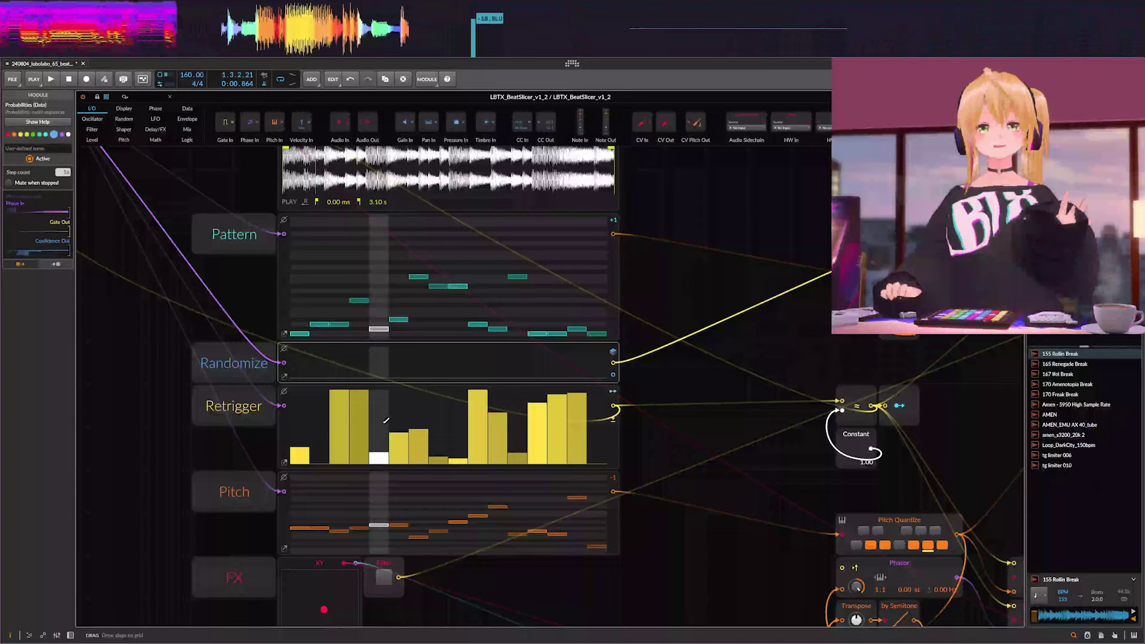
Survey the whole beat slicer patch, examining its sequencers, sampler and surrounding module wiring
{"action": "scroll", "coordinate": [404, 429], "scroll_direction": "down", "scroll_amount": 1}
{"action": "left_click_drag", "start_coordinate": [405, 429], "coordinate": [511, 446]}
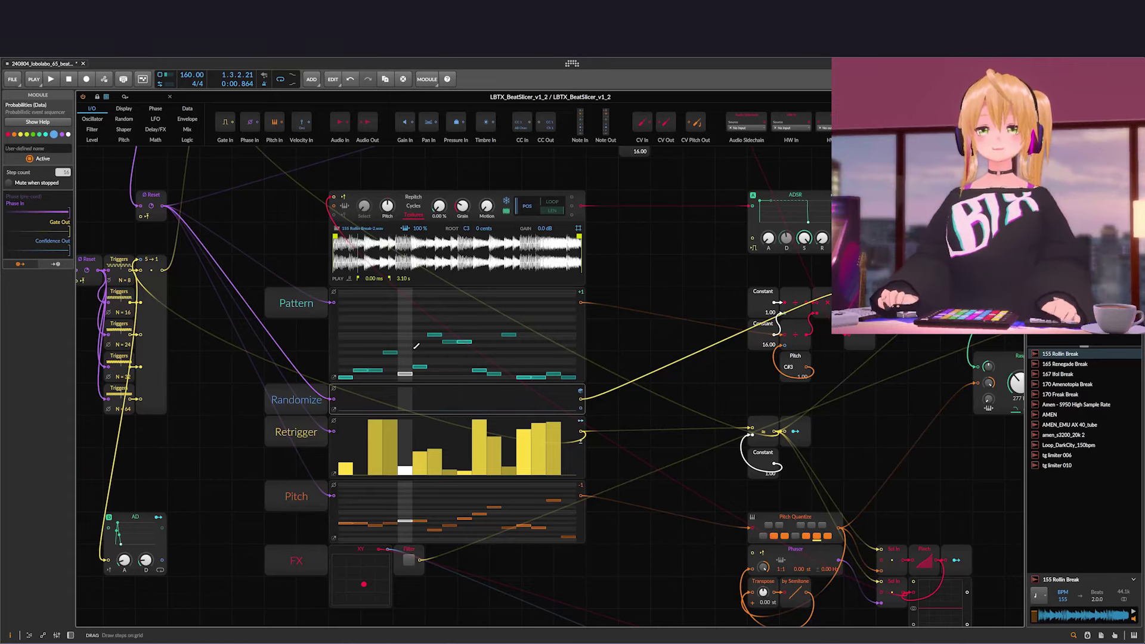
{"action": "scroll", "coordinate": [416, 345], "scroll_direction": "down", "scroll_amount": 3}
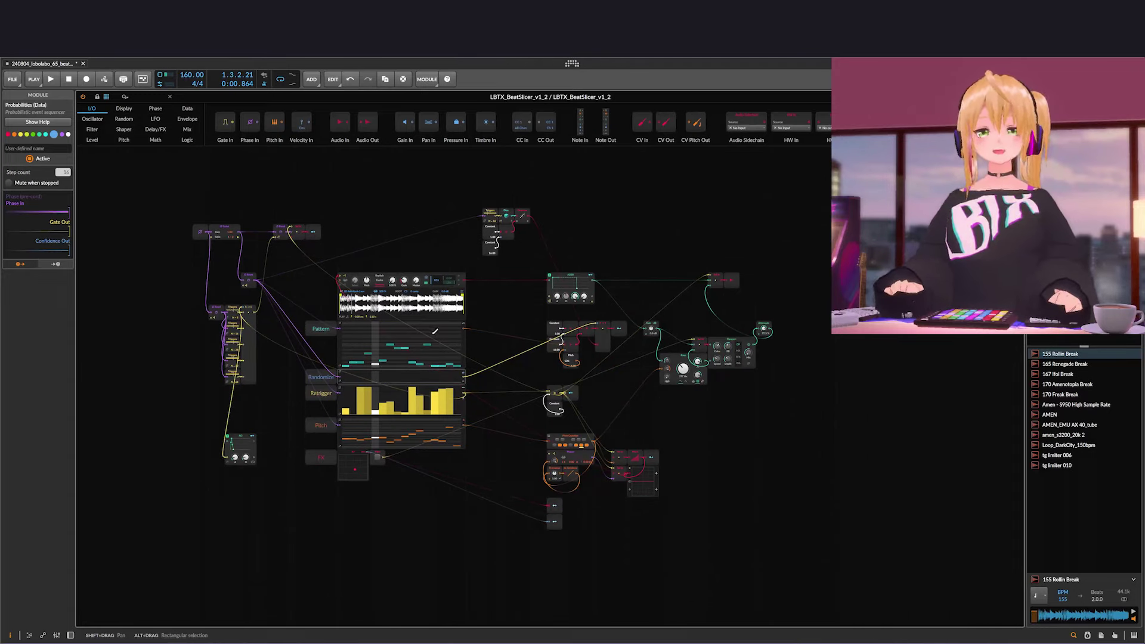
{"action": "scroll", "coordinate": [354, 324], "scroll_direction": "up", "scroll_amount": 5}
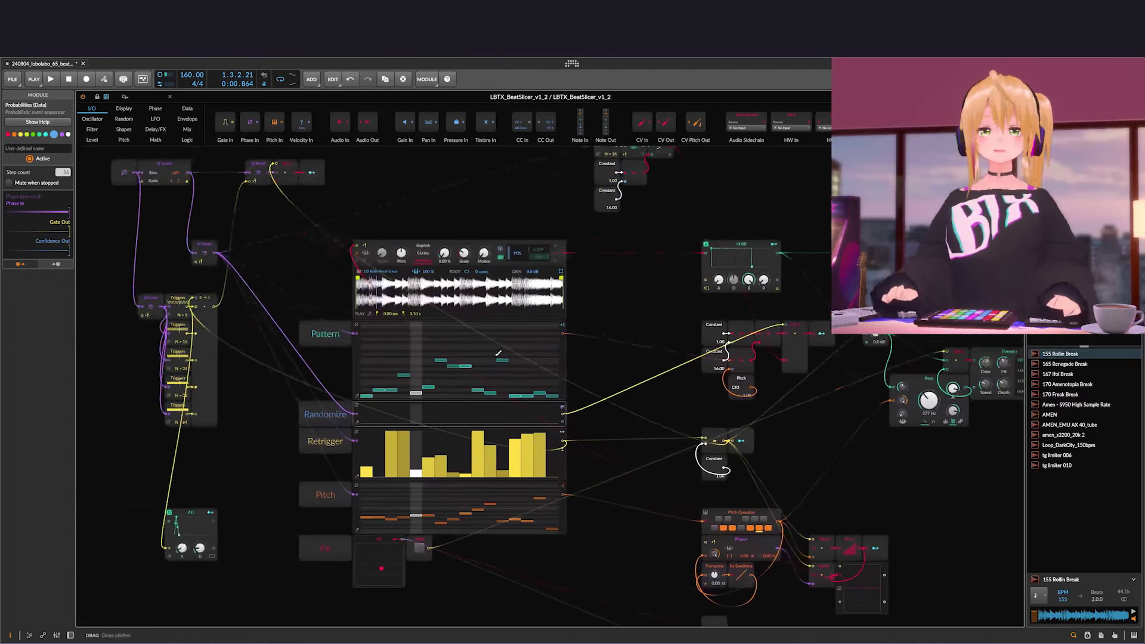
{"action": "left_click_drag", "start_coordinate": [511, 346], "coordinate": [501, 344]}
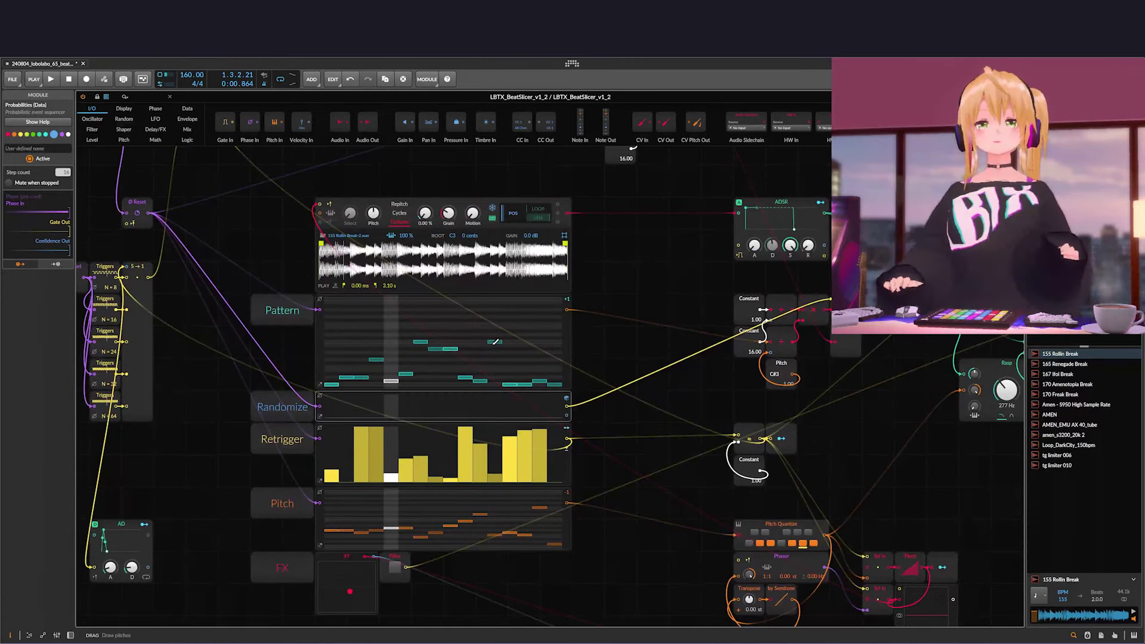
{"action": "left_click_drag", "start_coordinate": [456, 391], "coordinate": [475, 383]}
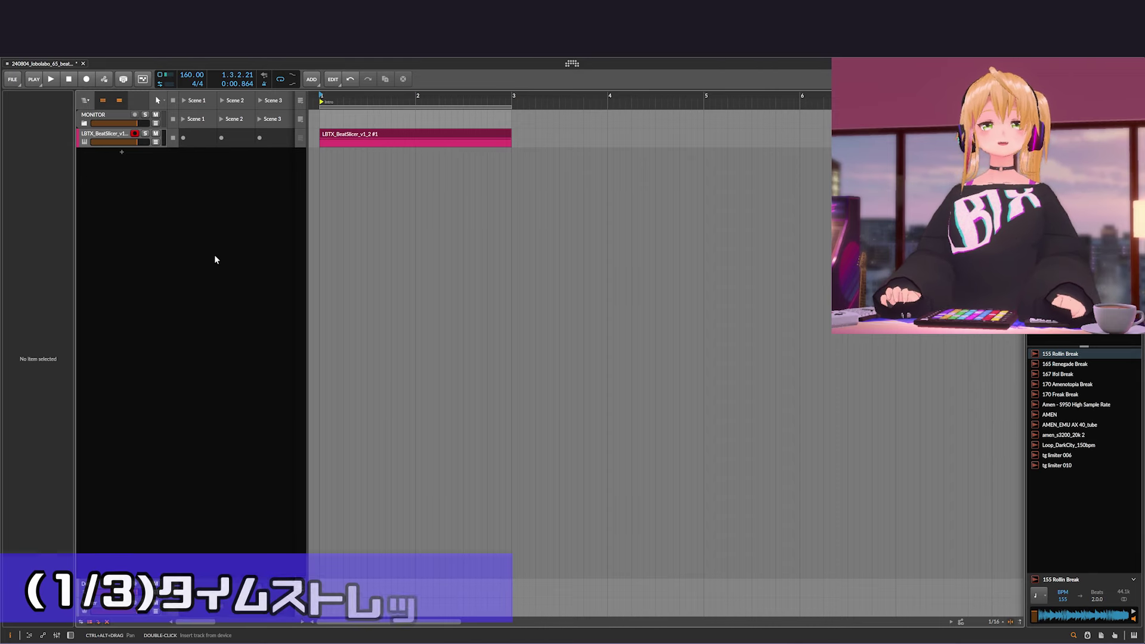
Insert a new instrument track with a Poly Grid device and open its default patch for editing
{"action": "left_click", "coordinate": [156, 224]}
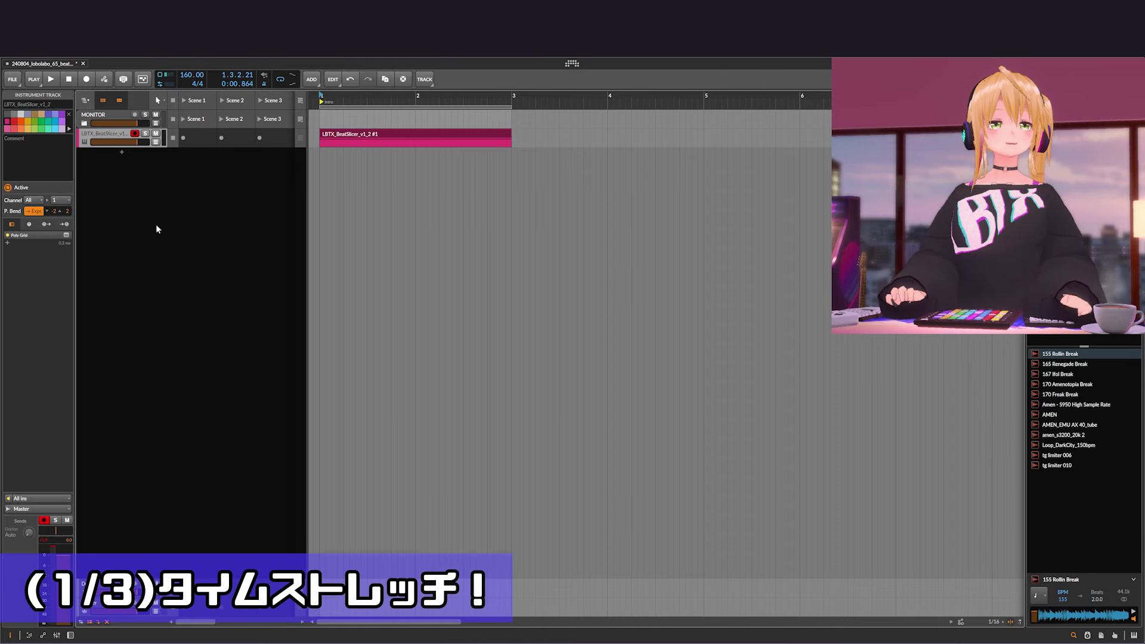
{"action": "double_click", "coordinate": [157, 228]}
{"action": "double_click", "coordinate": [496, 263]}
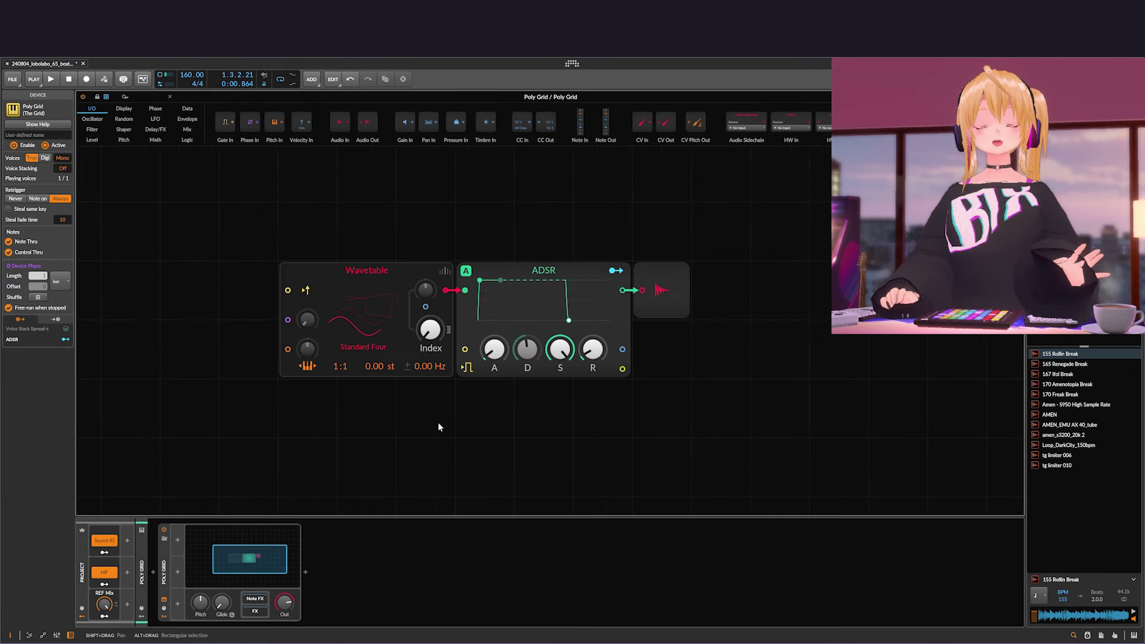
Delete the Wavetable oscillator from the grid and insert a Sampler oscillator module
{"action": "left_click", "coordinate": [350, 280]}
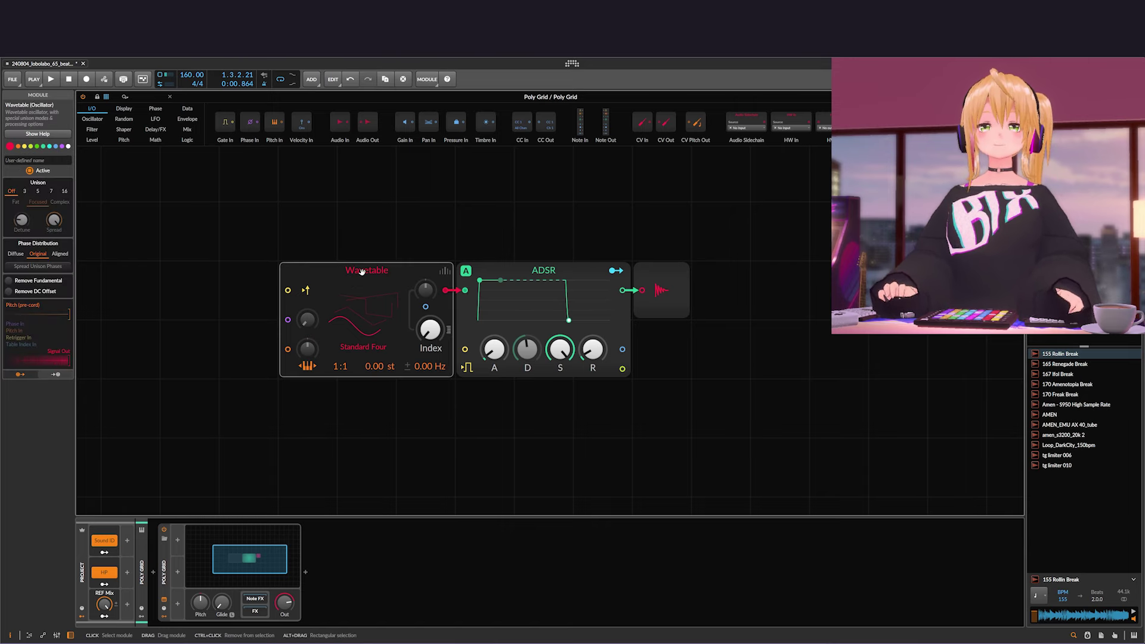
{"action": "key", "text": "Delete"}
{"action": "left_click", "coordinate": [105, 119]}
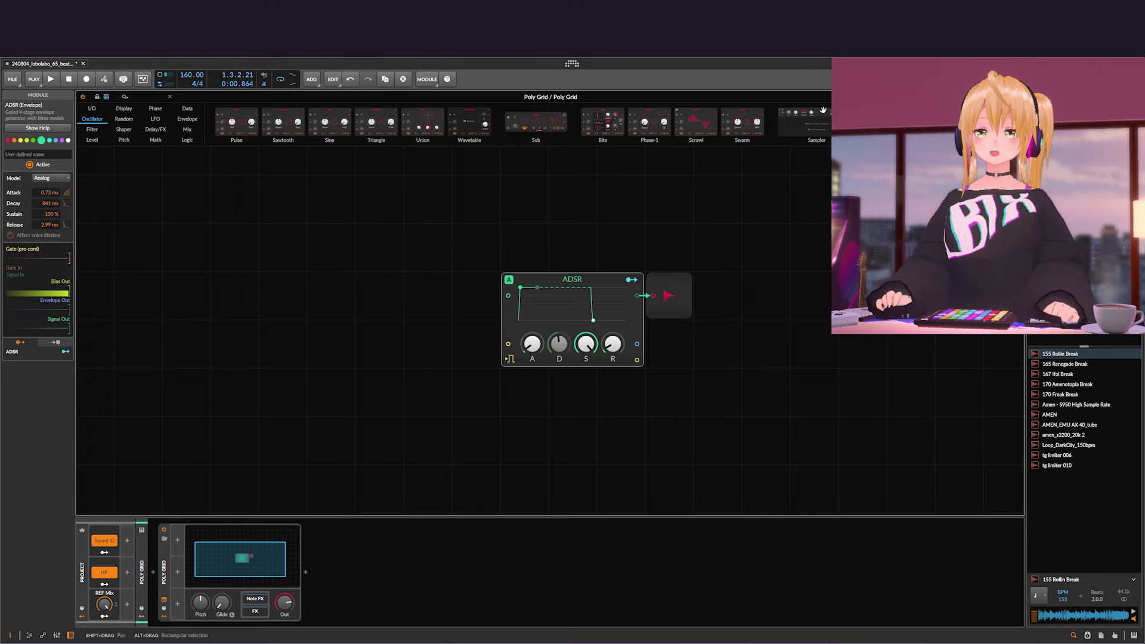
{"action": "left_click", "coordinate": [219, 266]}
{"action": "right_click", "coordinate": [223, 245]}
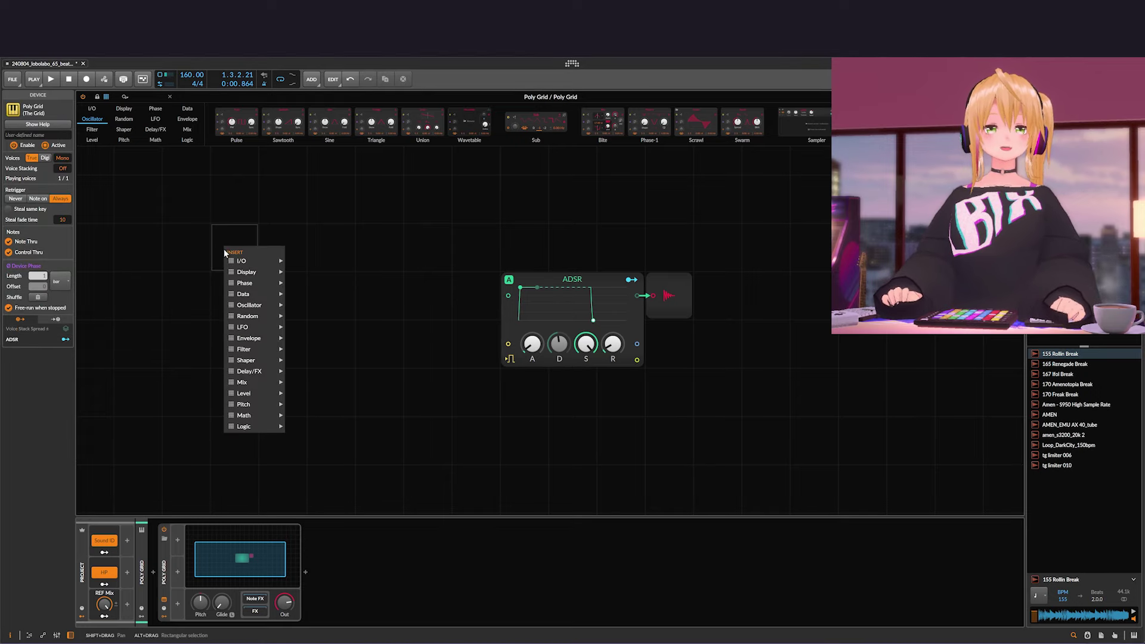
{"action": "mouse_move", "coordinate": [253, 308]}
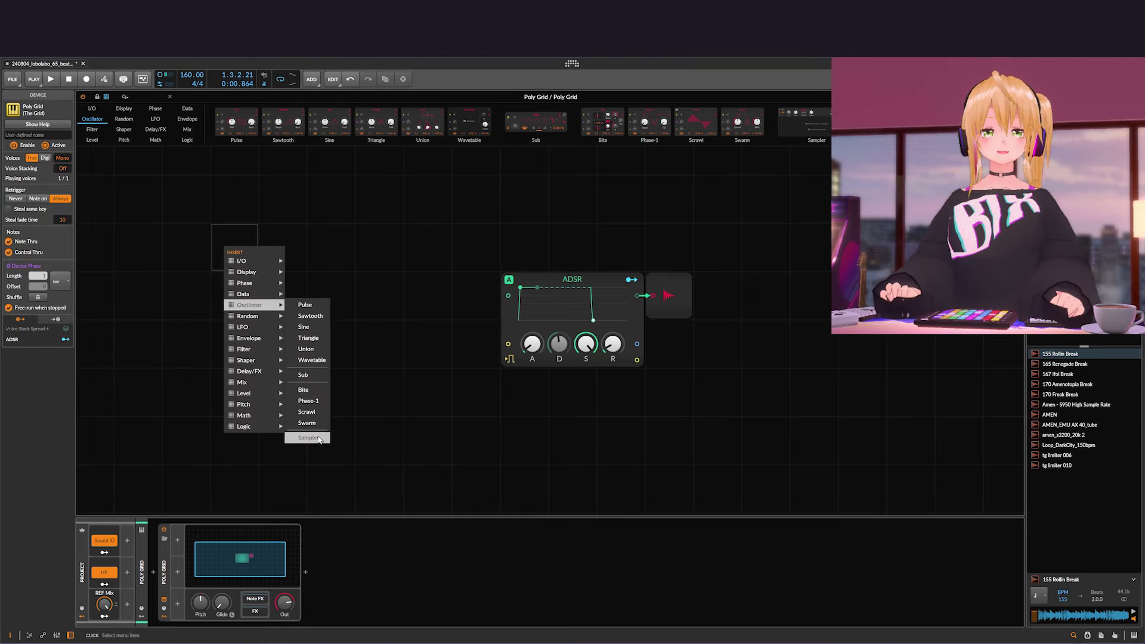
{"action": "left_click", "coordinate": [319, 440]}
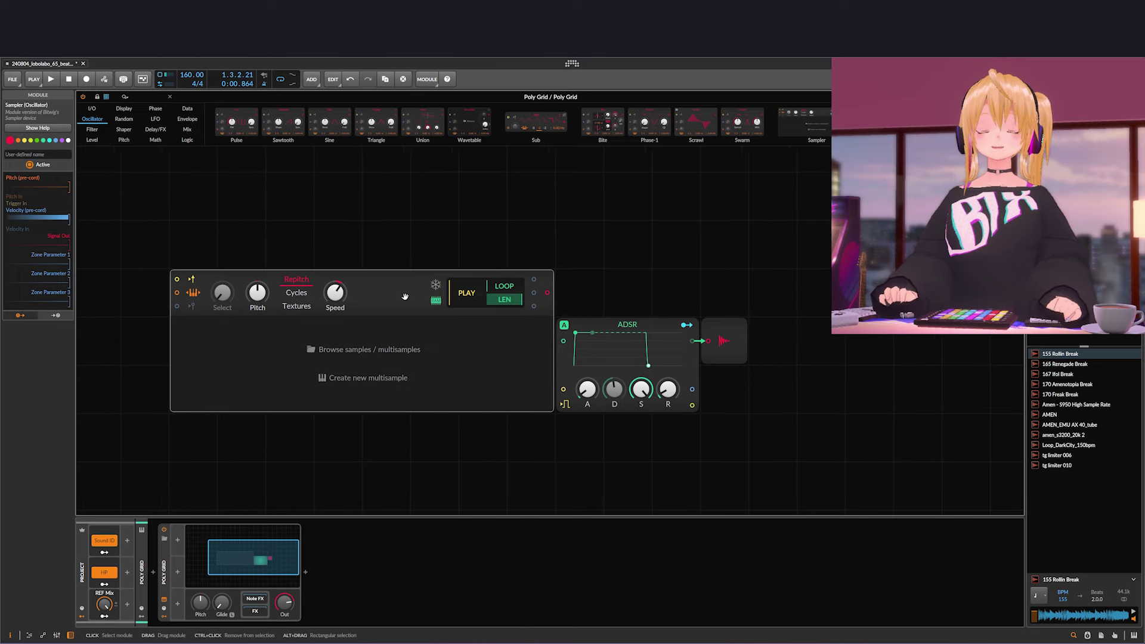
Align the ADSR and output modules with the Sampler and connect the Sampler's signal output to the ADSR's signal input
{"action": "left_click_drag", "start_coordinate": [649, 325], "coordinate": [647, 277]}
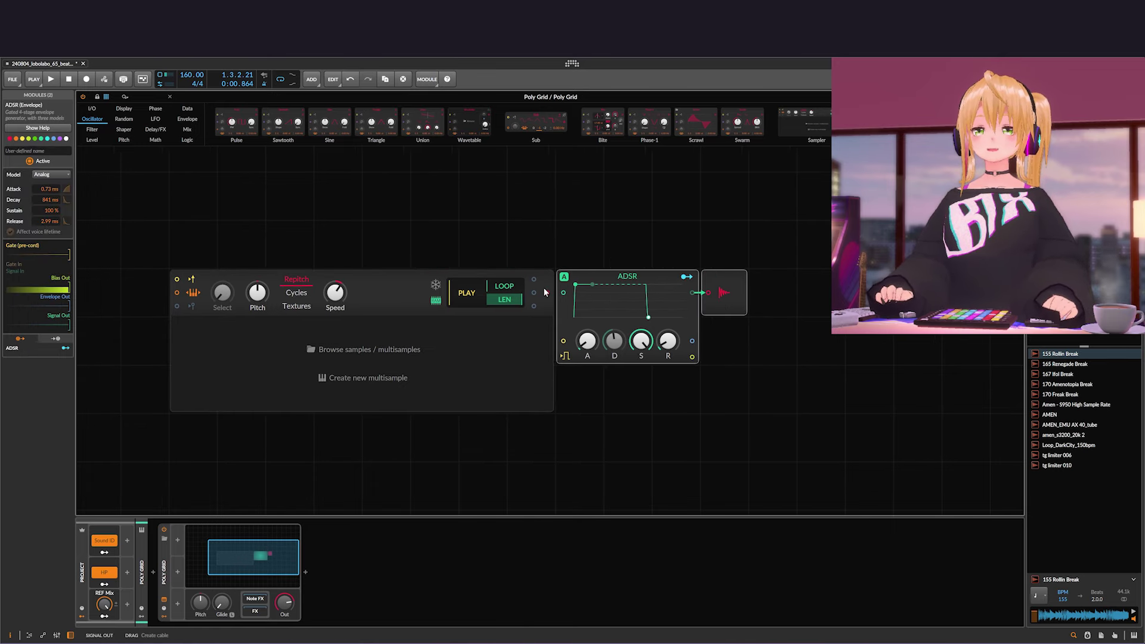
{"action": "left_click_drag", "start_coordinate": [548, 294], "coordinate": [562, 292]}
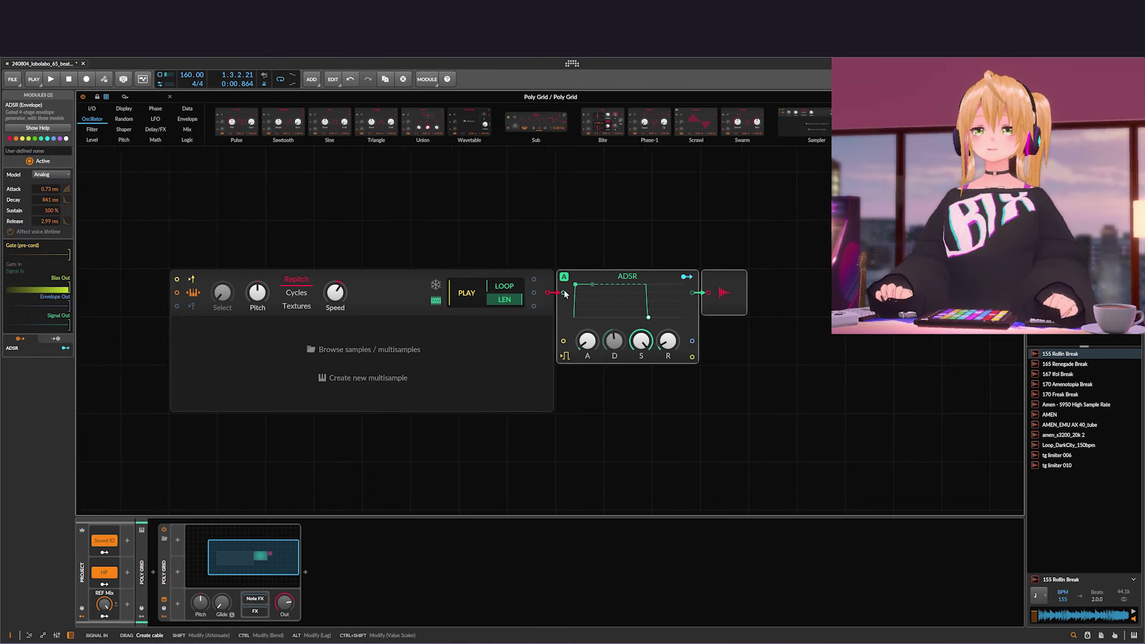
{"action": "left_click", "coordinate": [368, 299]}
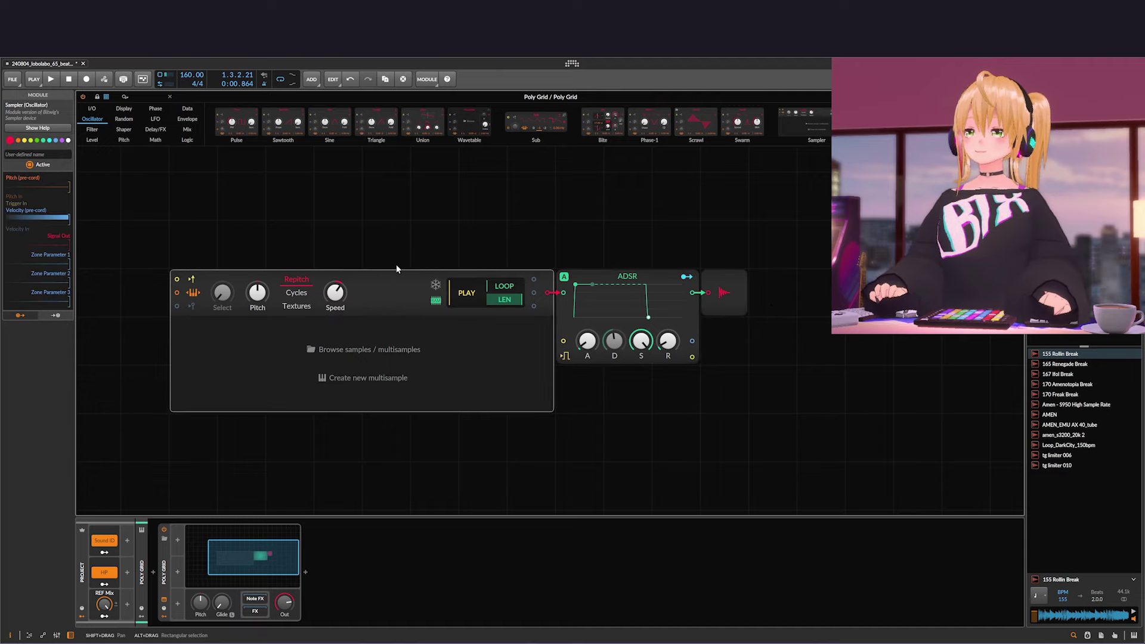
Load the 155 Rollin Break sample into the Sampler module
{"action": "left_click", "coordinate": [1068, 355]}
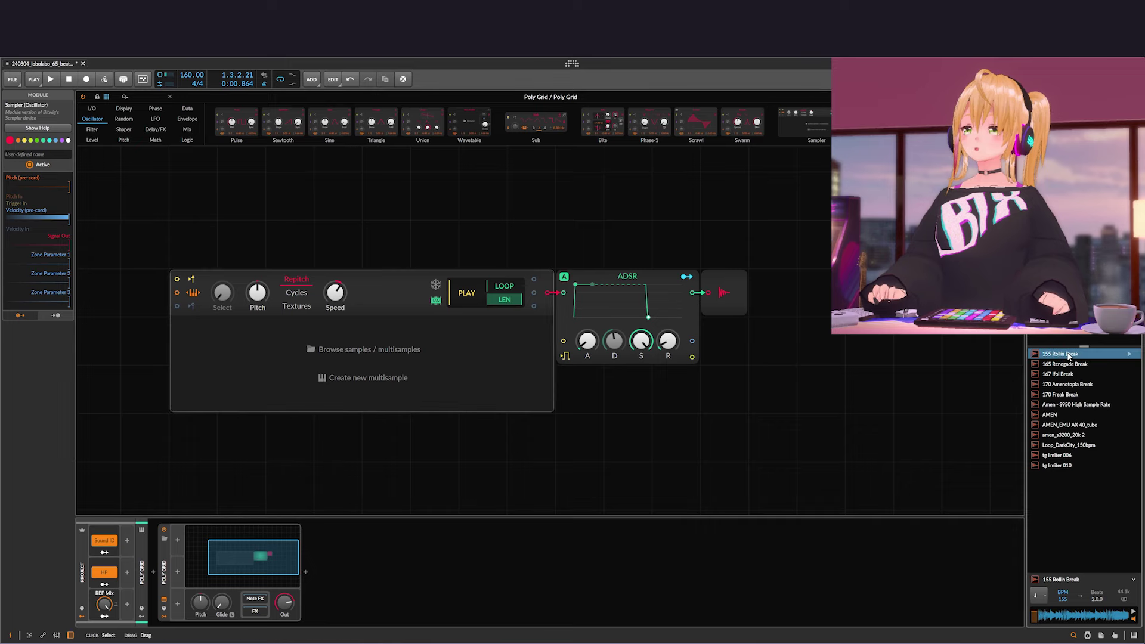
{"action": "left_click_drag", "start_coordinate": [1069, 356], "coordinate": [460, 334]}
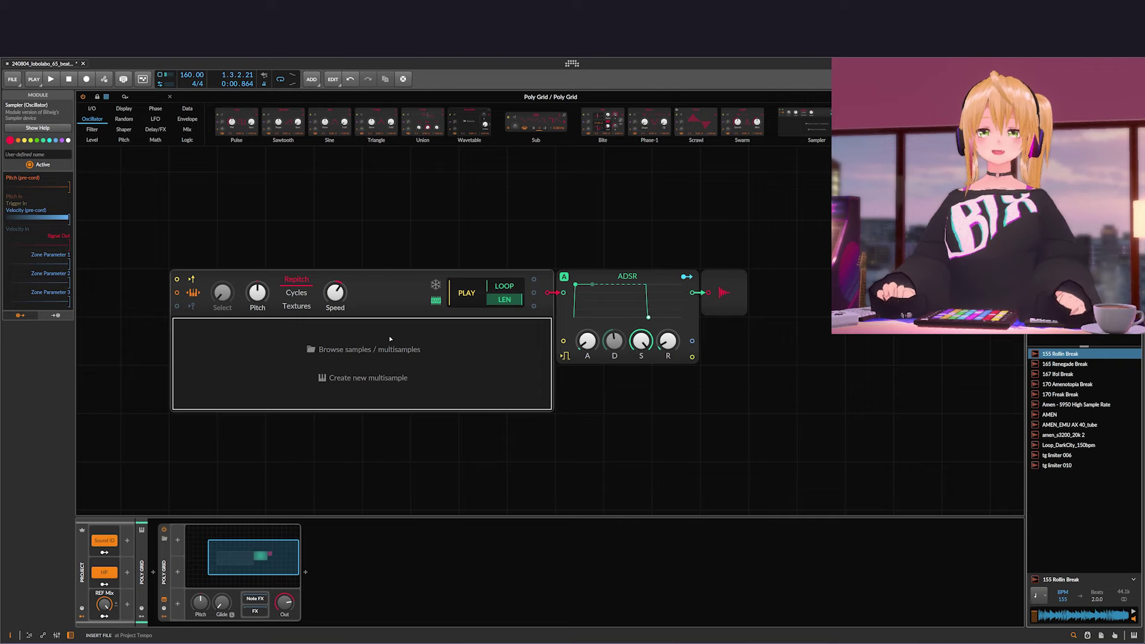
{"action": "left_click_drag", "start_coordinate": [278, 368], "coordinate": [276, 366]}
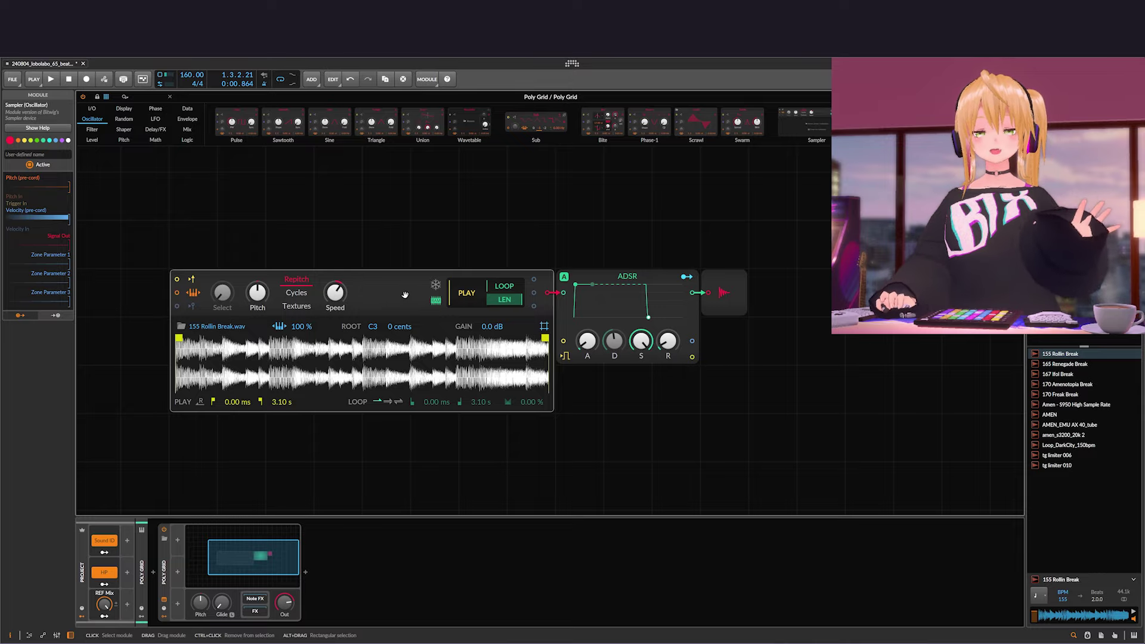
Show the onscreen keyboard and play several notes downward from around octave 3 to hear the break at different pitches
{"action": "left_click", "coordinate": [1134, 636]}
{"action": "left_click", "coordinate": [527, 579]}
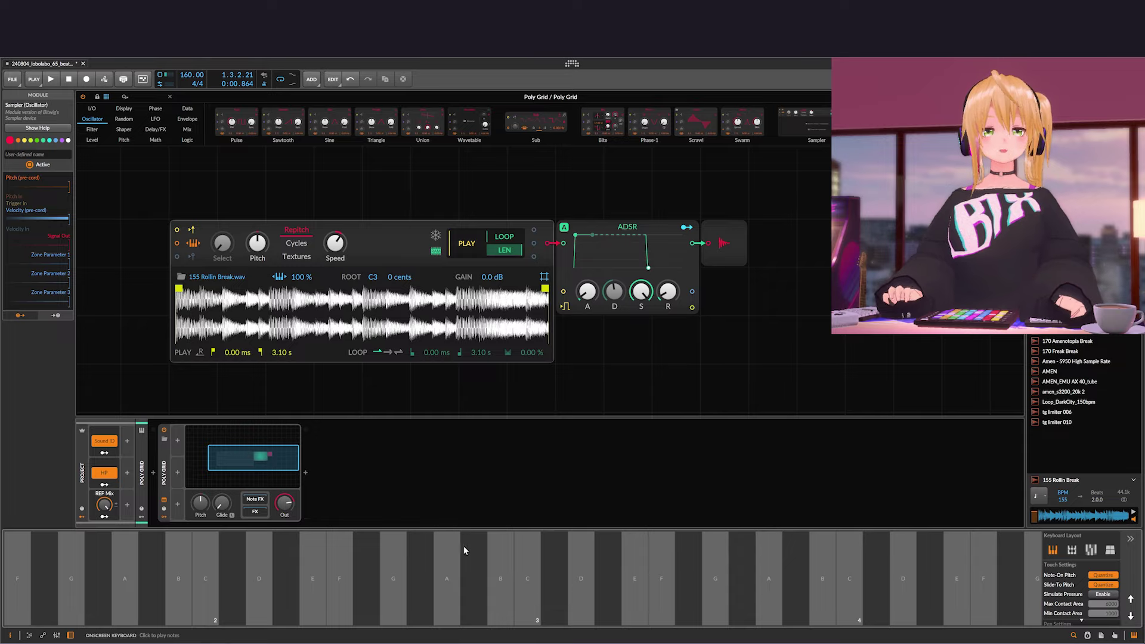
{"action": "left_click", "coordinate": [522, 586]}
{"action": "left_click", "coordinate": [492, 586]}
{"action": "left_click", "coordinate": [440, 585]}
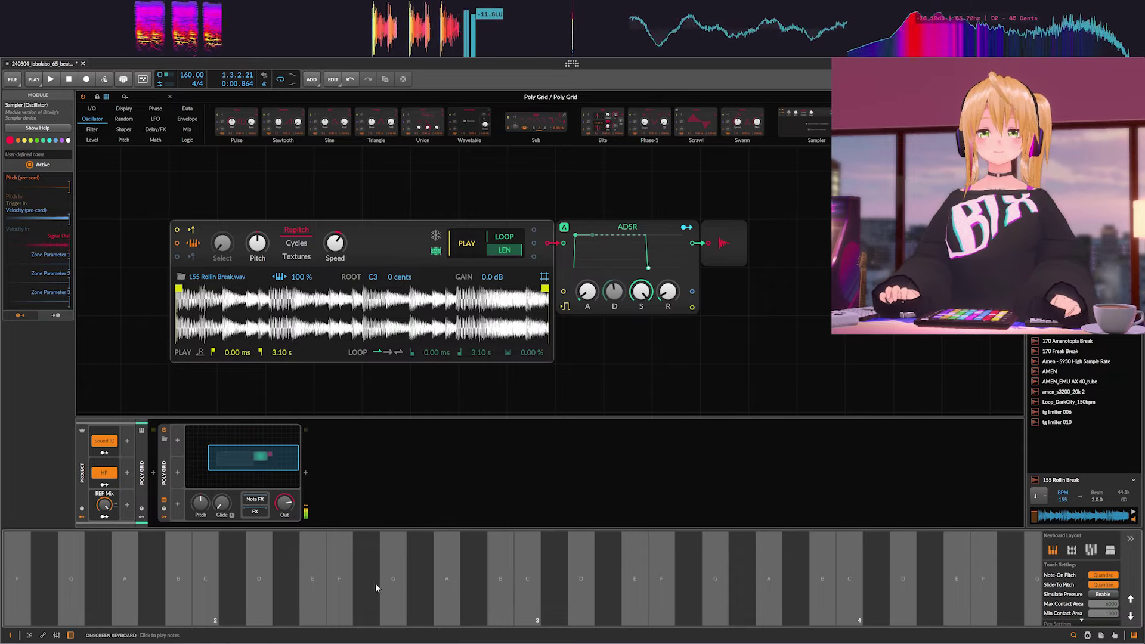
{"action": "left_click", "coordinate": [342, 582]}
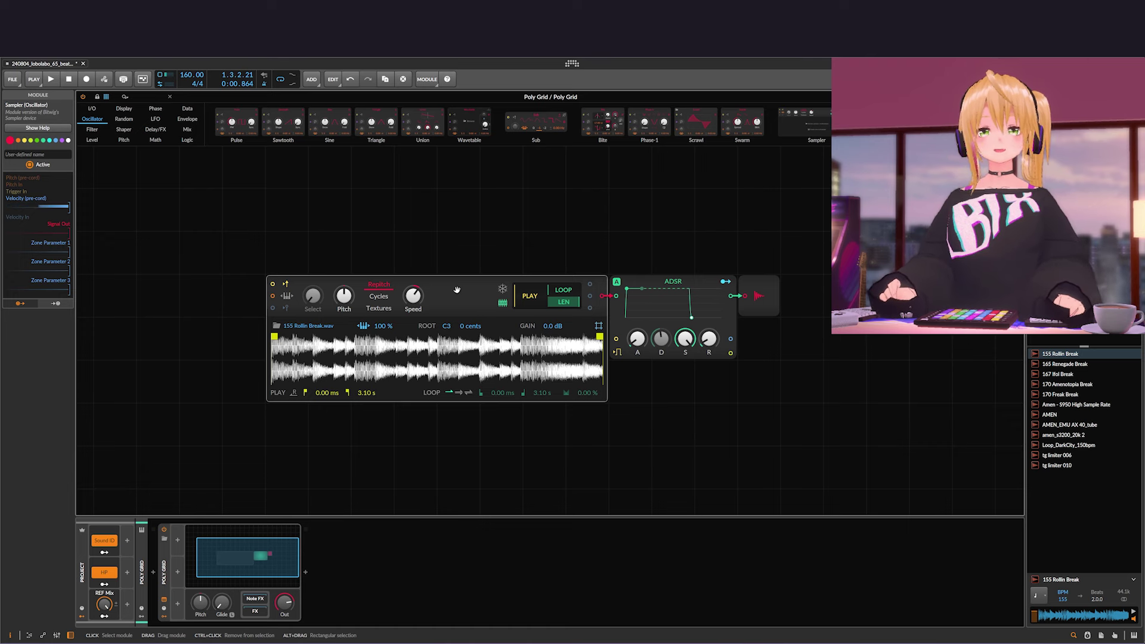
Return to the arrangement, move the two-bar note clip down onto the Poly Grid track and open its notes
{"action": "key", "text": "Escape"}
{"action": "left_click_drag", "start_coordinate": [367, 140], "coordinate": [364, 155]}
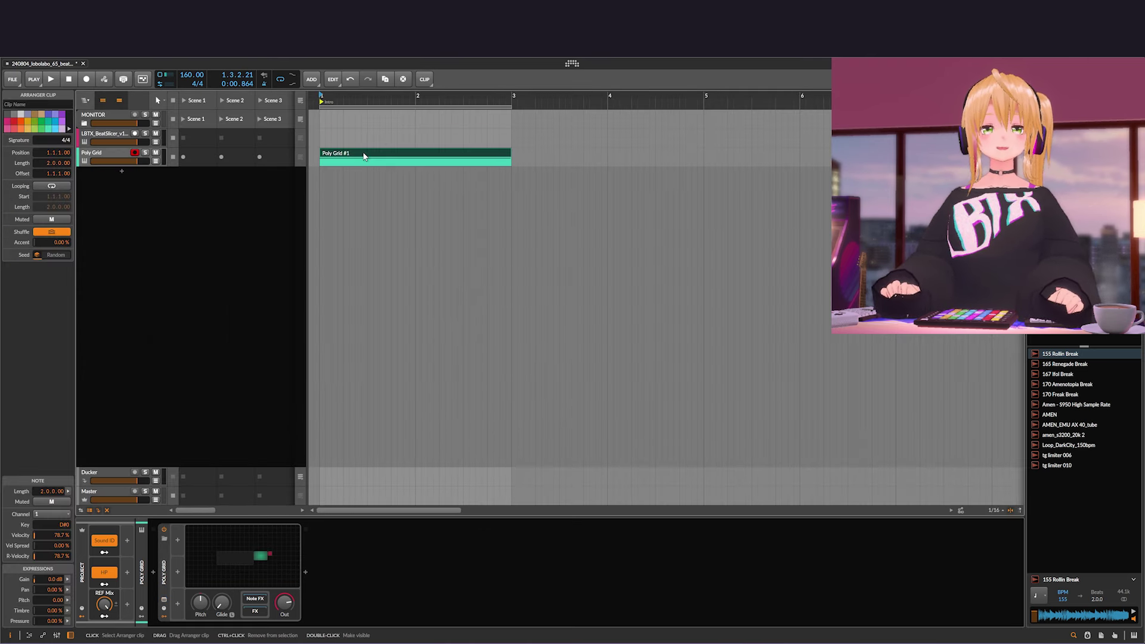
{"action": "double_click", "coordinate": [406, 157]}
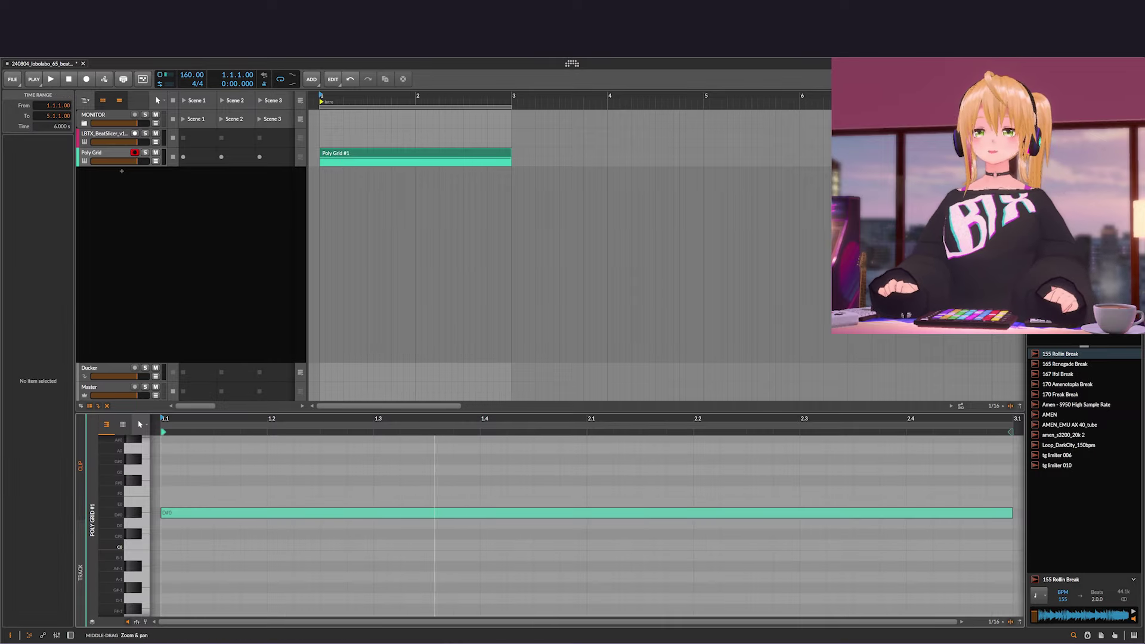
{"action": "scroll", "coordinate": [435, 471], "scroll_direction": "down", "scroll_amount": 4}
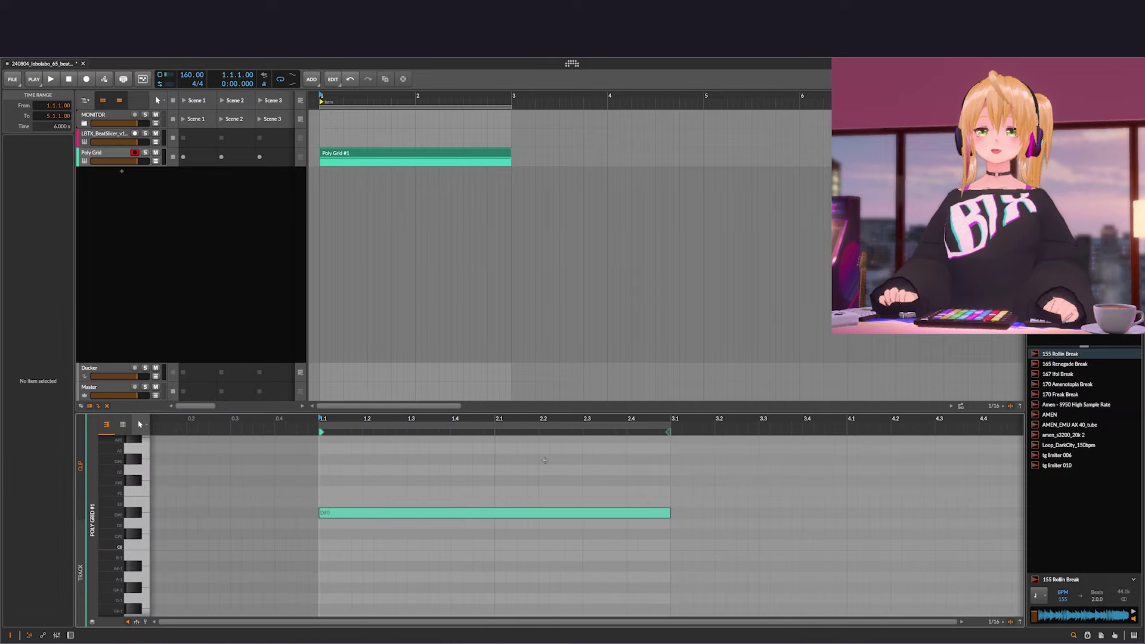
Show the Poly Grid track's device chain, play the clip and reopen the grid patch
{"action": "left_click", "coordinate": [119, 153]}
{"action": "left_click", "coordinate": [238, 260]}
{"action": "key", "text": "d"}
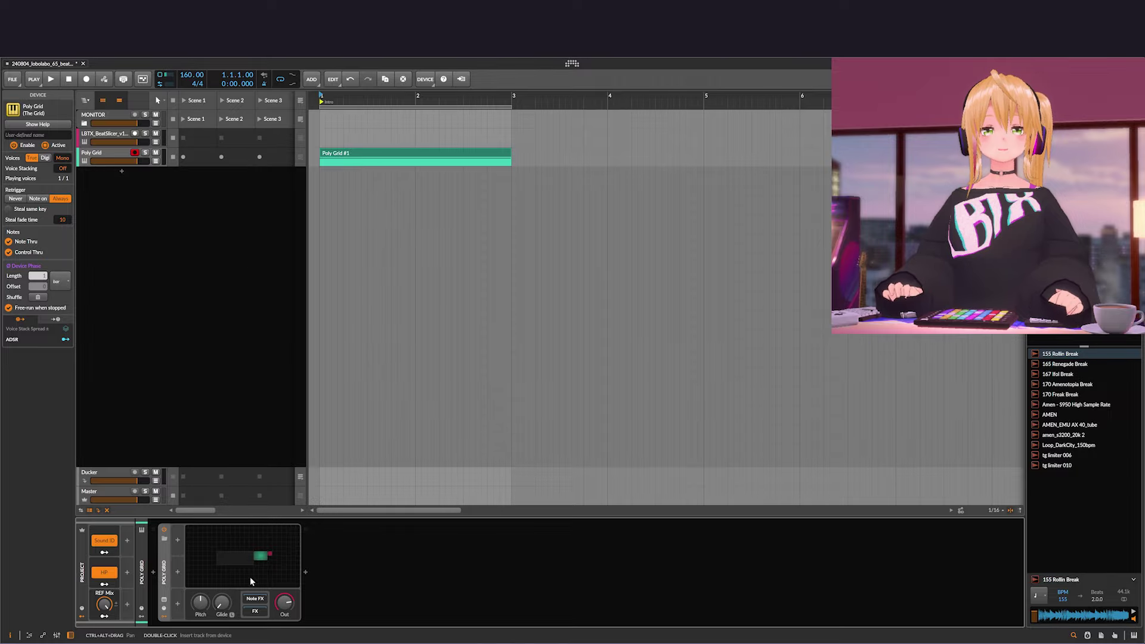
{"action": "key", "text": "space"}
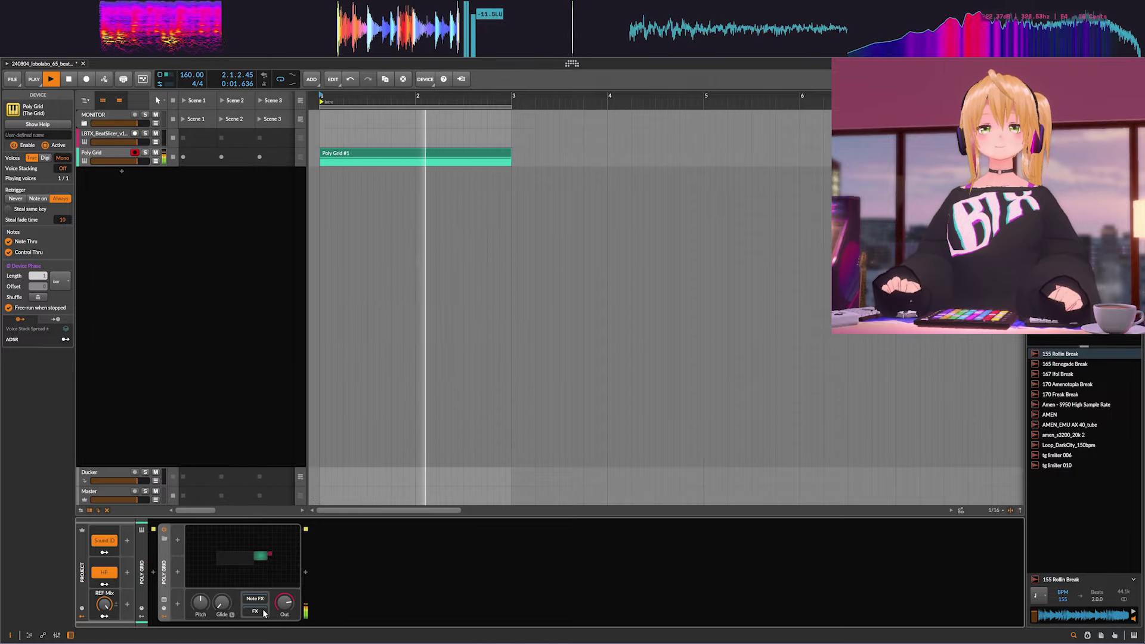
{"action": "left_click", "coordinate": [266, 554]}
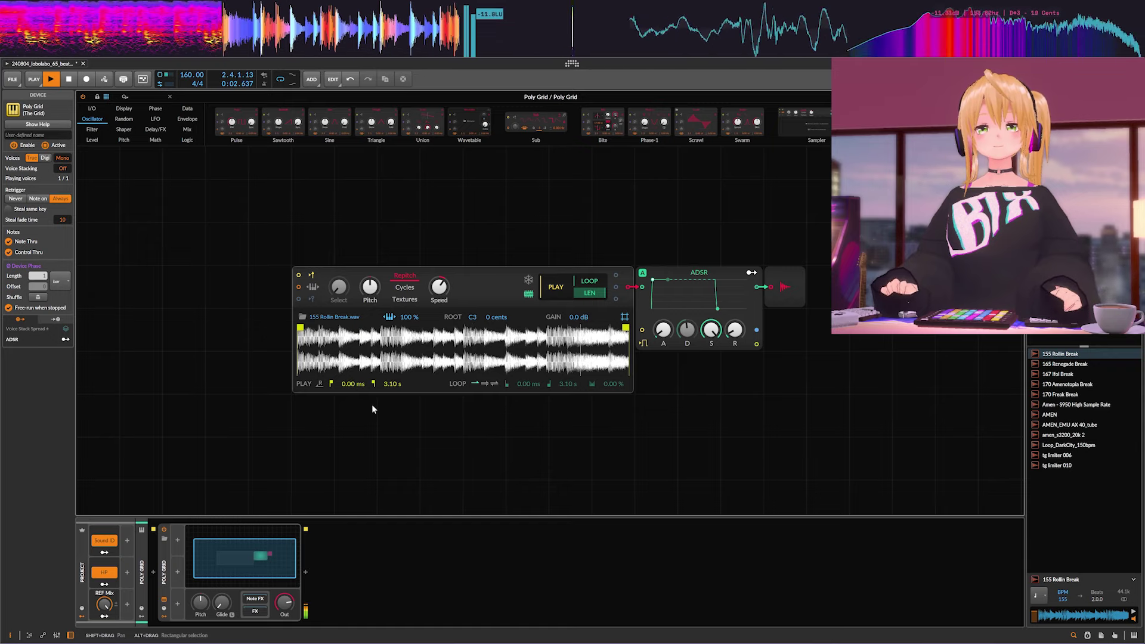
{"action": "key", "text": "space"}
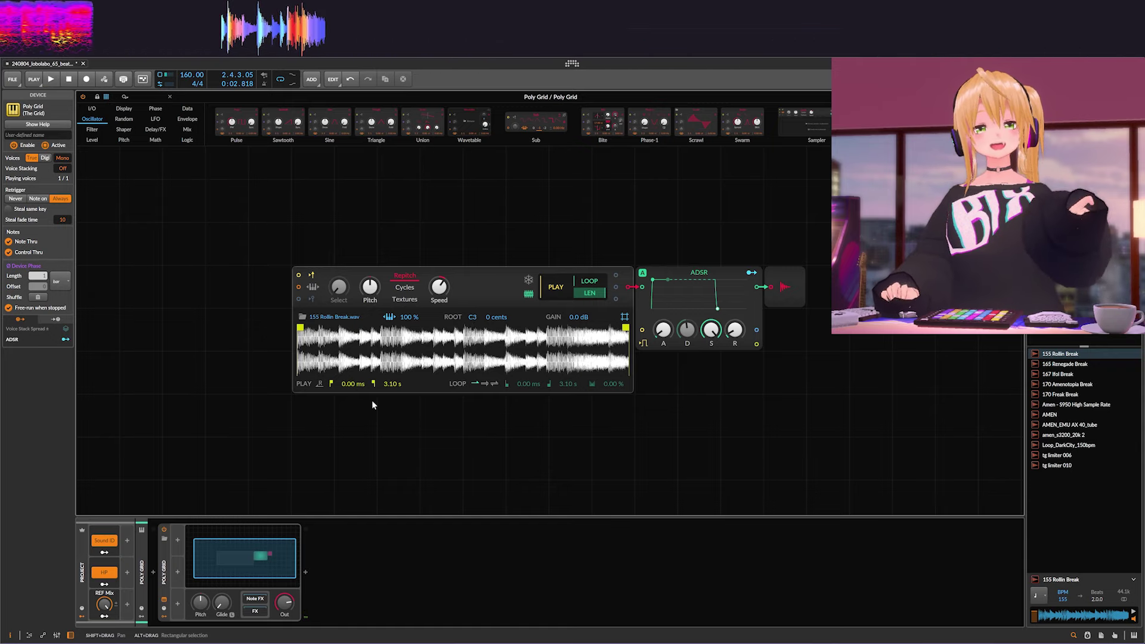
{"action": "left_click_drag", "start_coordinate": [480, 435], "coordinate": [470, 437]}
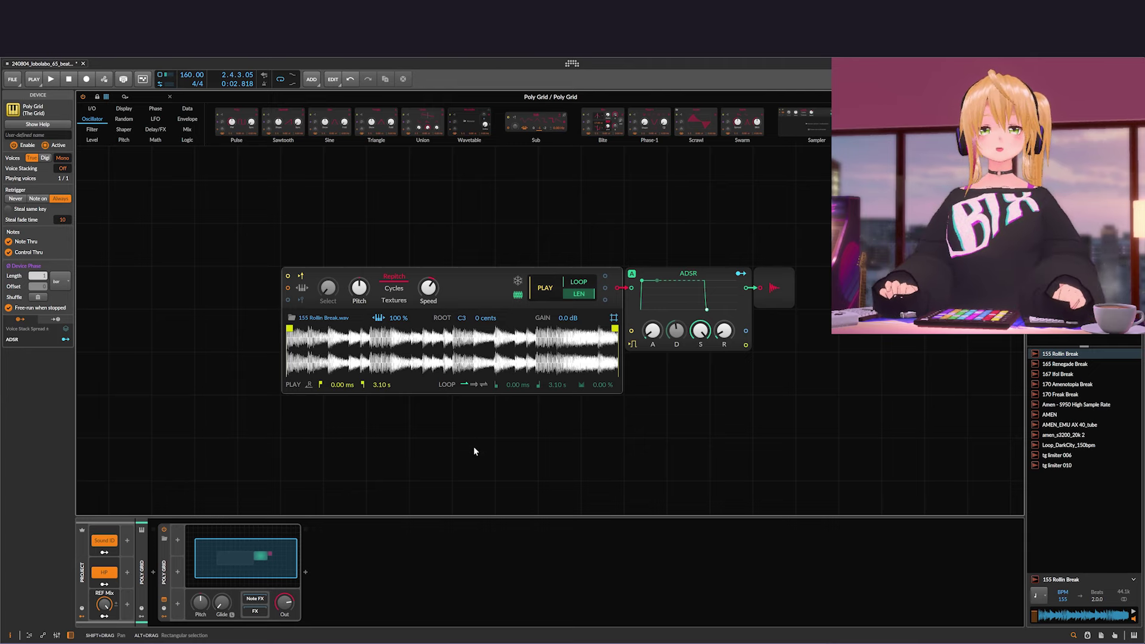
Play the clip through the Sampler and lower the Poly Grid's output level during playback
{"action": "left_click", "coordinate": [461, 321]}
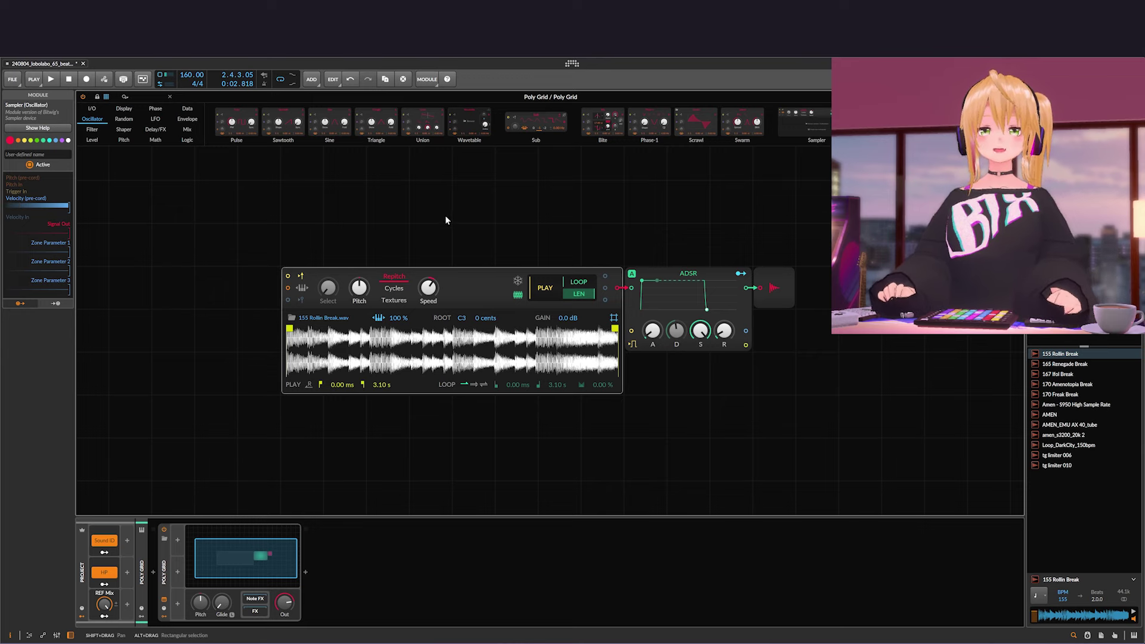
{"action": "scroll", "coordinate": [445, 216], "scroll_direction": "right", "scroll_amount": 1}
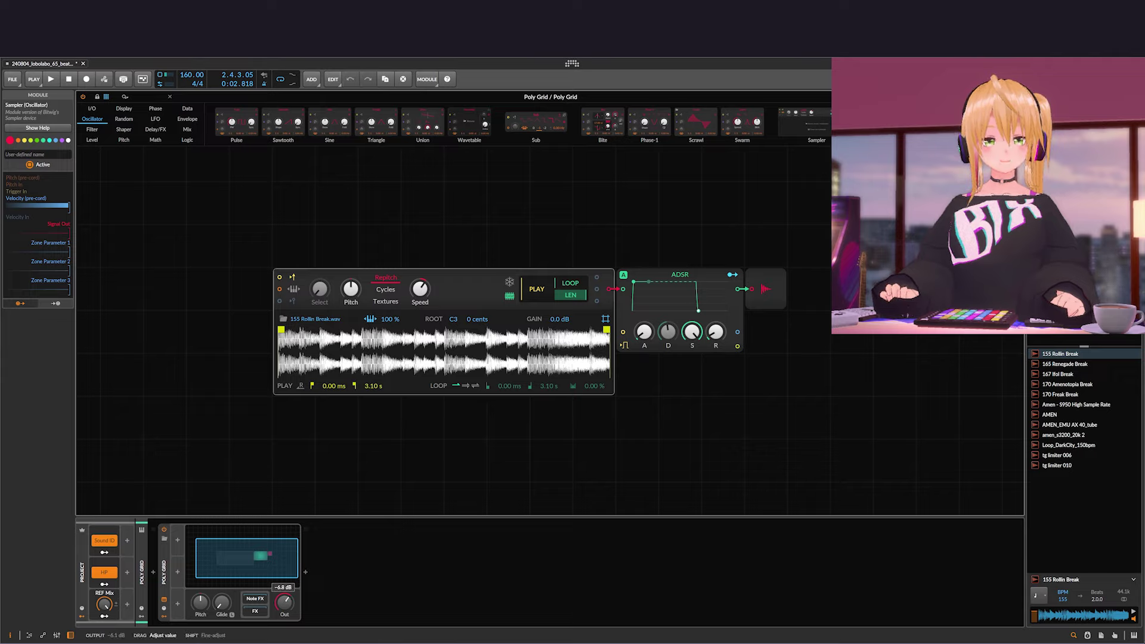
{"action": "left_click", "coordinate": [336, 468]}
{"action": "key", "text": "space"}
{"action": "left_click_drag", "start_coordinate": [284, 603], "coordinate": [284, 633]}
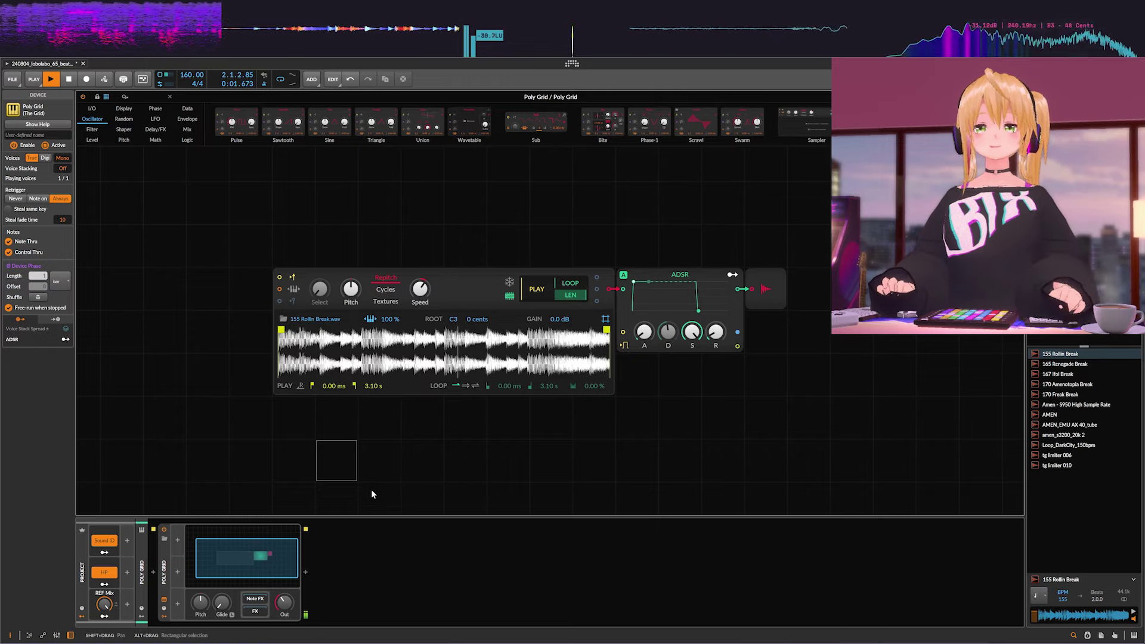
{"action": "key", "text": "space"}
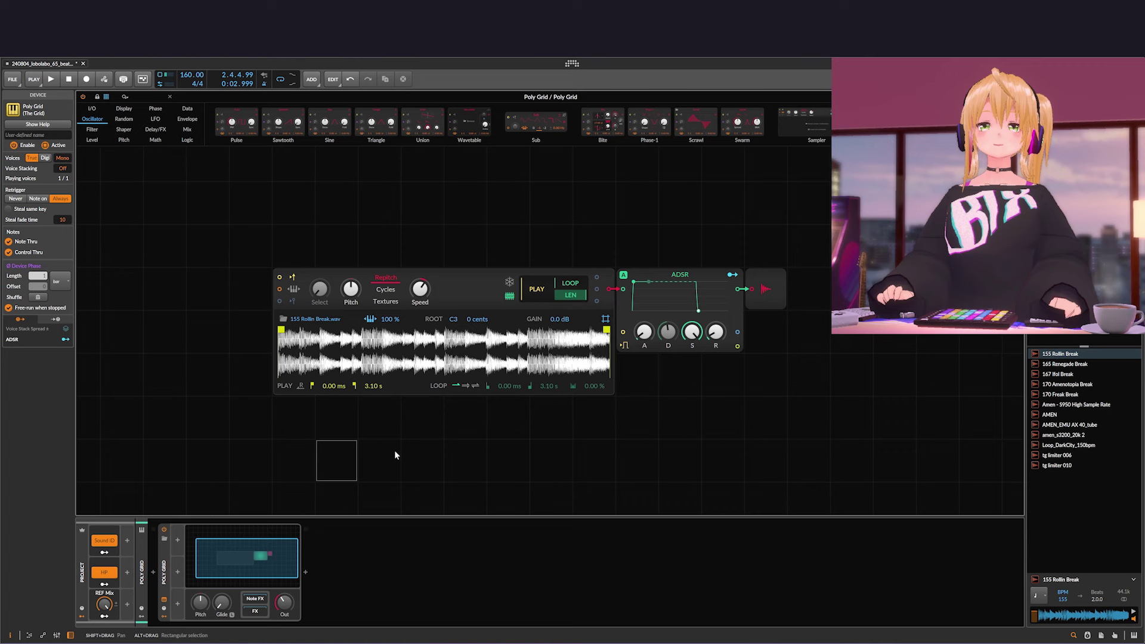
Switch the Sampler to Textures mode with playback frozen at a fixed position and audition the clip
{"action": "left_click_drag", "start_coordinate": [419, 438], "coordinate": [414, 434]}
{"action": "left_click_drag", "start_coordinate": [470, 272], "coordinate": [477, 271]}
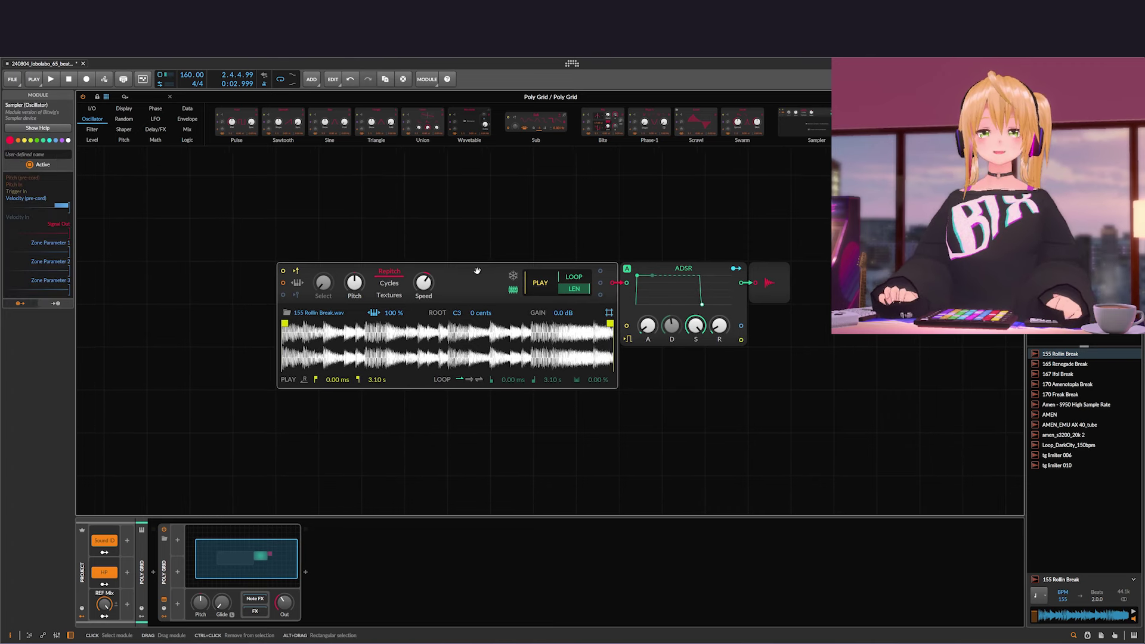
{"action": "left_click", "coordinate": [391, 297]}
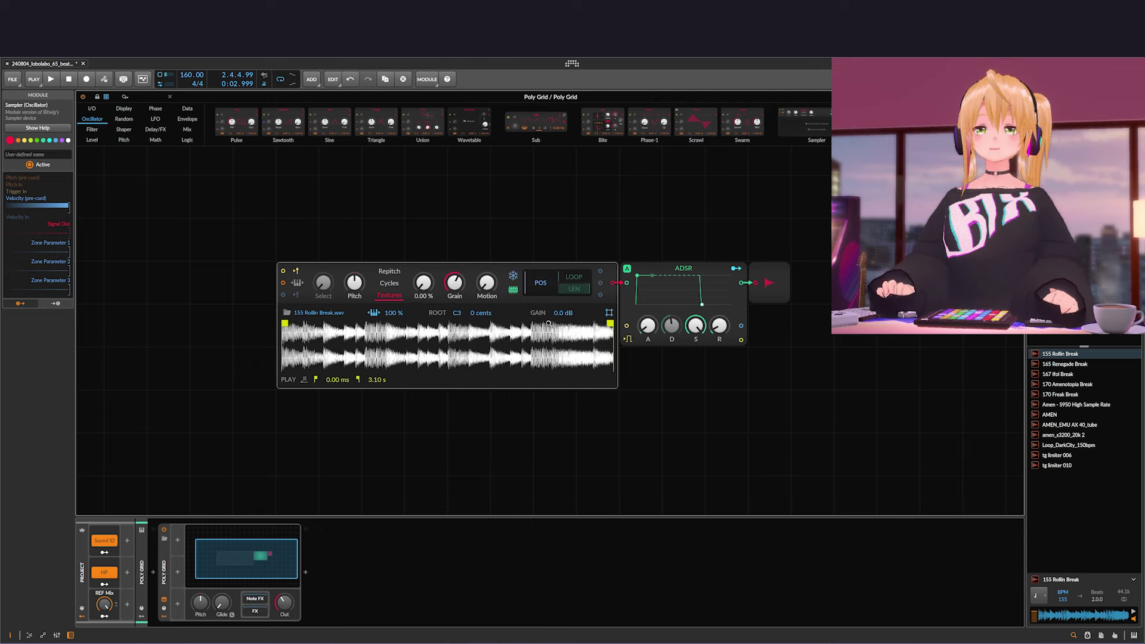
{"action": "left_click", "coordinate": [456, 451]}
{"action": "key", "text": "space"}
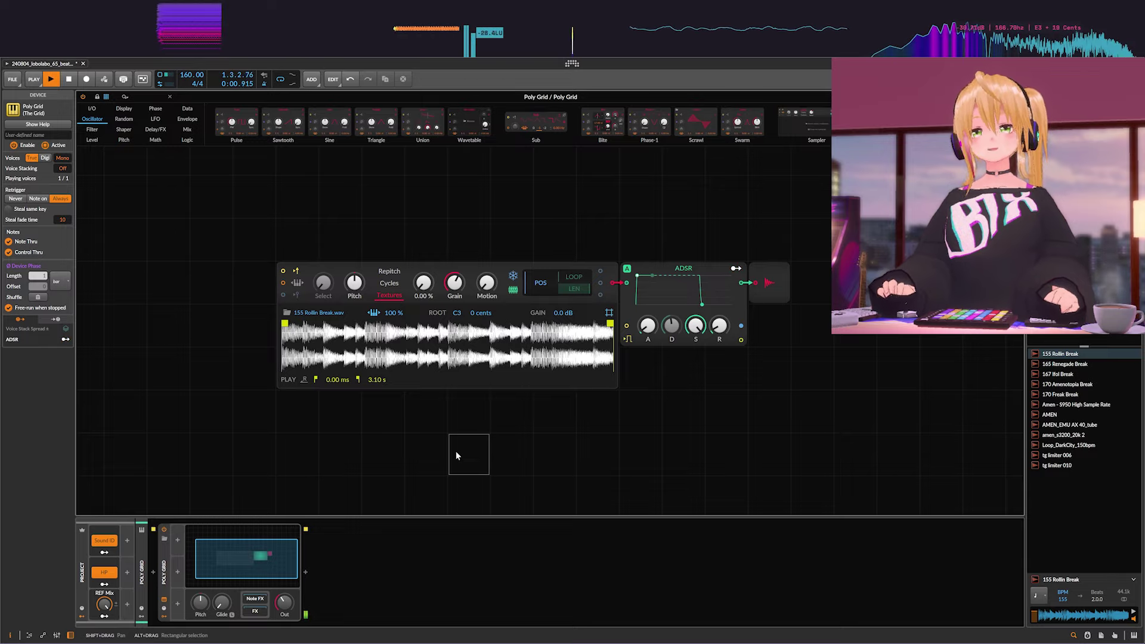
{"action": "key", "text": "space"}
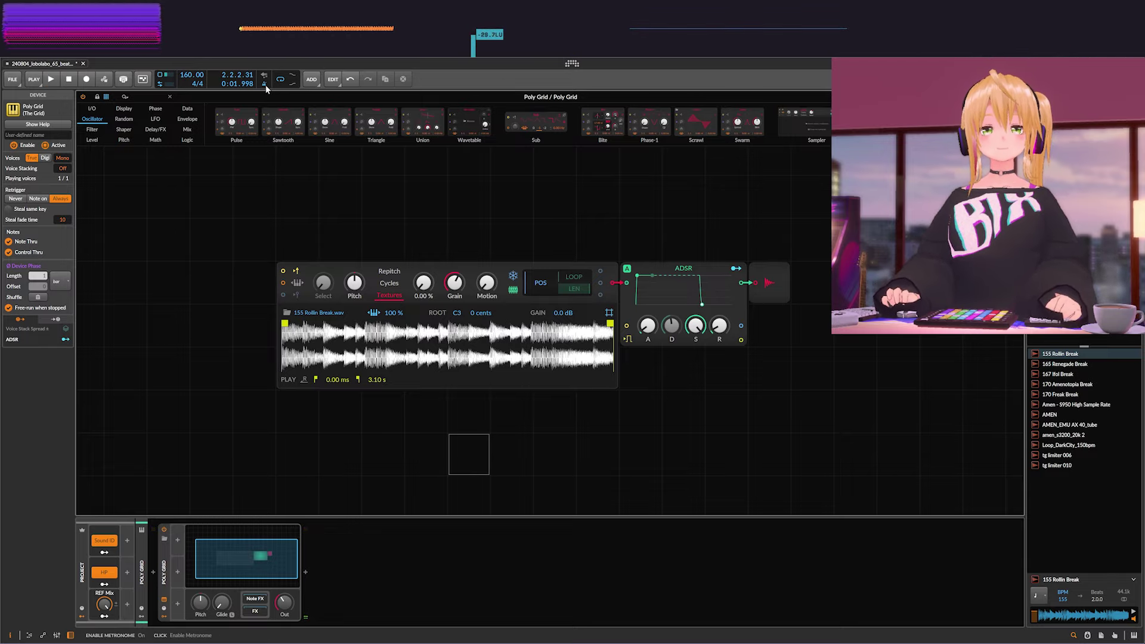
Set the Poly Grid's output level to about -7.7 dB while the clip plays
{"action": "key", "text": "space"}
{"action": "mouse_move", "coordinate": [285, 602]}
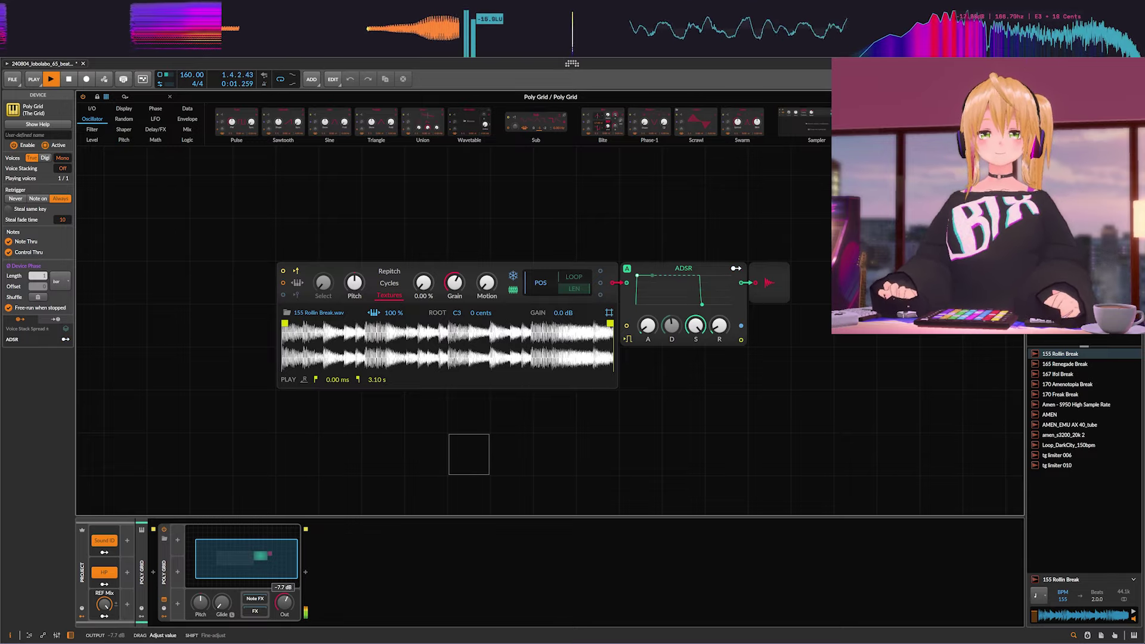
{"action": "key", "text": "space"}
Try different frozen playback positions in the Sampler, including 17.9 %, audition them and return the position to 0.00 %
{"action": "mouse_move", "coordinate": [539, 284]}
{"action": "left_mouse_down"}
{"action": "mouse_move", "coordinate": [554, 283]}
{"action": "mouse_move", "coordinate": [540, 265]}
{"action": "mouse_move", "coordinate": [529, 283]}
{"action": "mouse_move", "coordinate": [544, 282]}
{"action": "mouse_move", "coordinate": [545, 302]}
{"action": "left_mouse_up"}
{"action": "key", "text": "space"}
{"action": "key", "text": "space"}
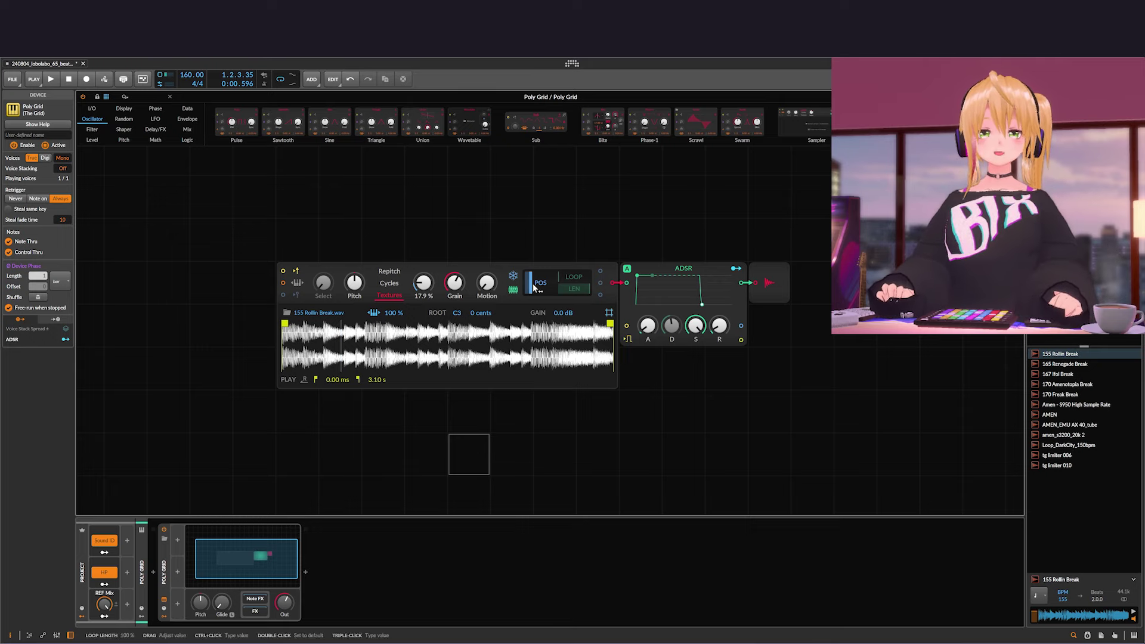
{"action": "left_click_drag", "start_coordinate": [532, 284], "coordinate": [532, 304]}
{"action": "left_click_drag", "start_coordinate": [323, 198], "coordinate": [335, 198]}
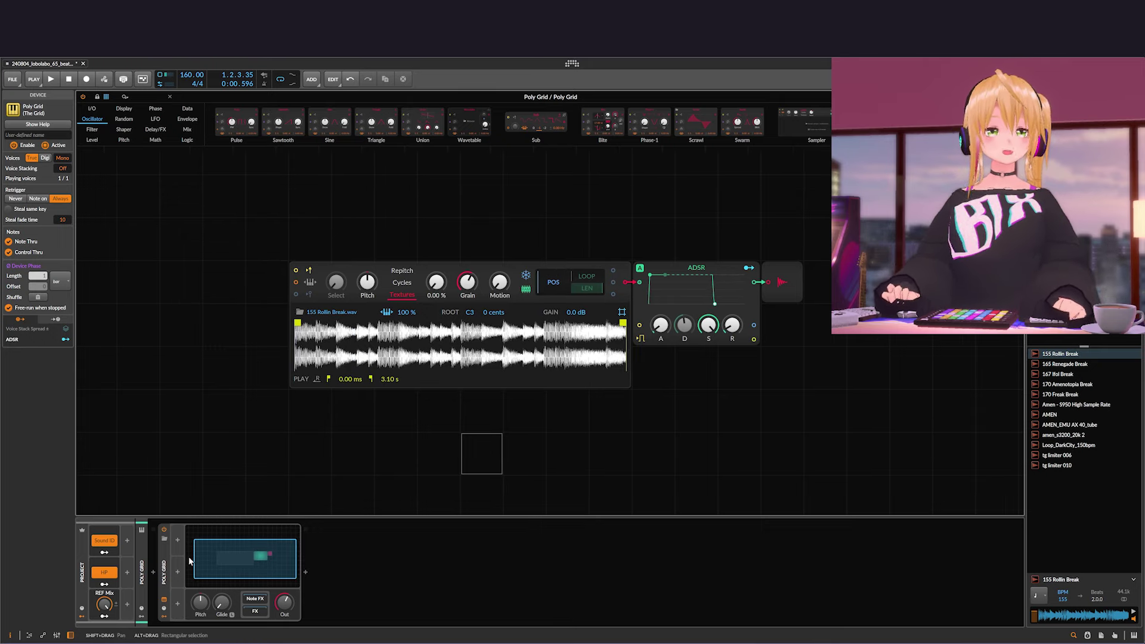
{"action": "left_click", "coordinate": [178, 542]}
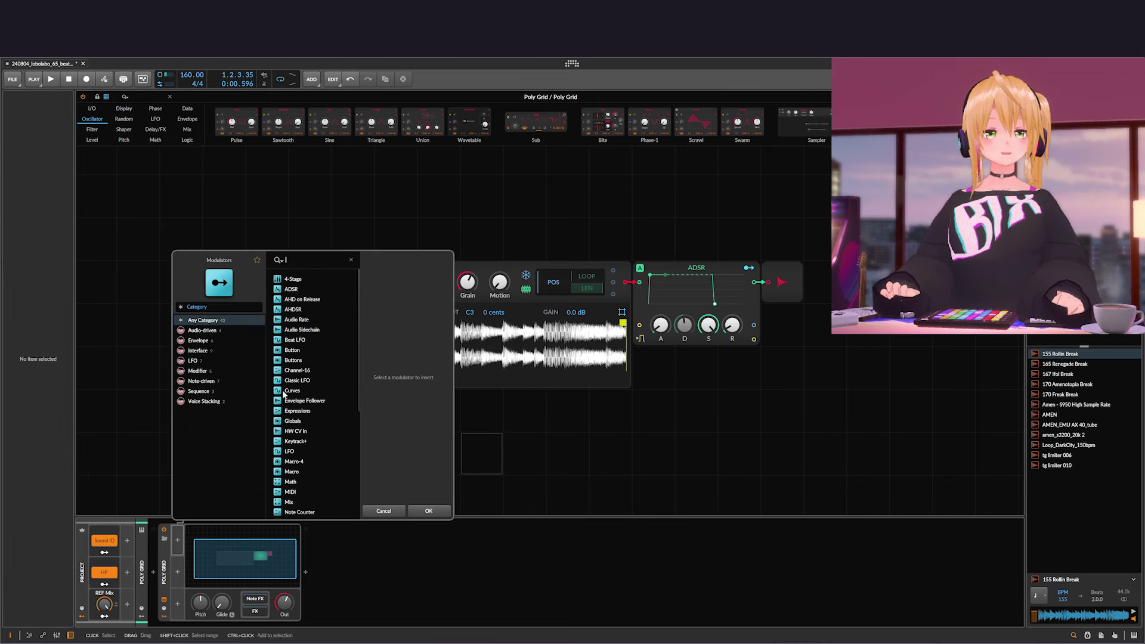
{"action": "key", "text": "Escape"}
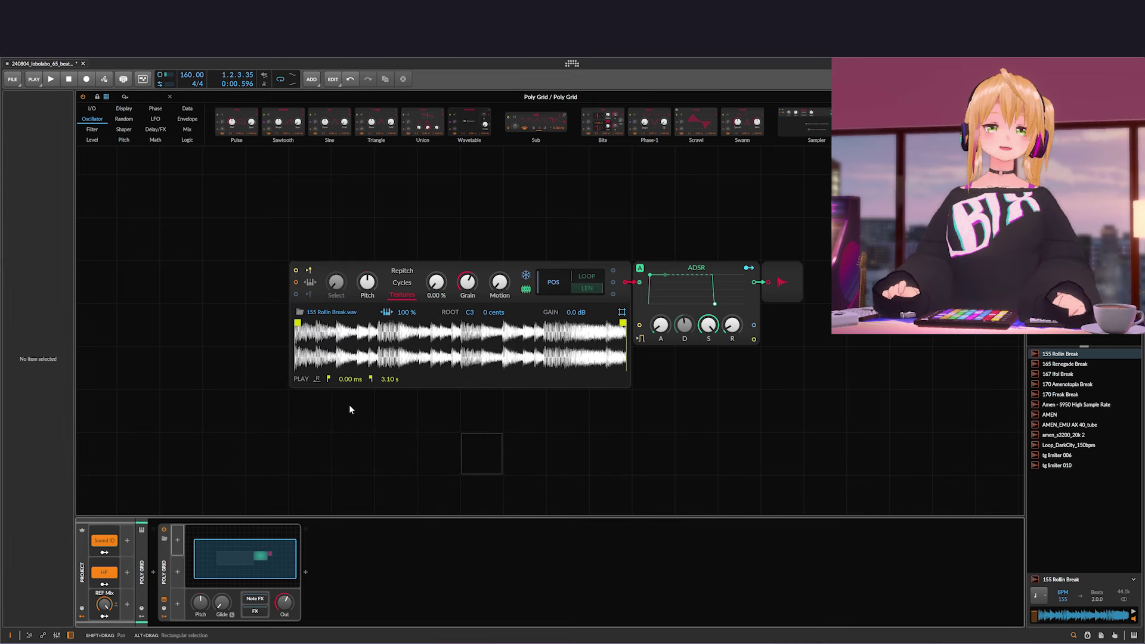
Add a Phase In module to the patch, well to the left of the Sampler
{"action": "scroll", "coordinate": [358, 408], "scroll_direction": "left", "scroll_amount": 1}
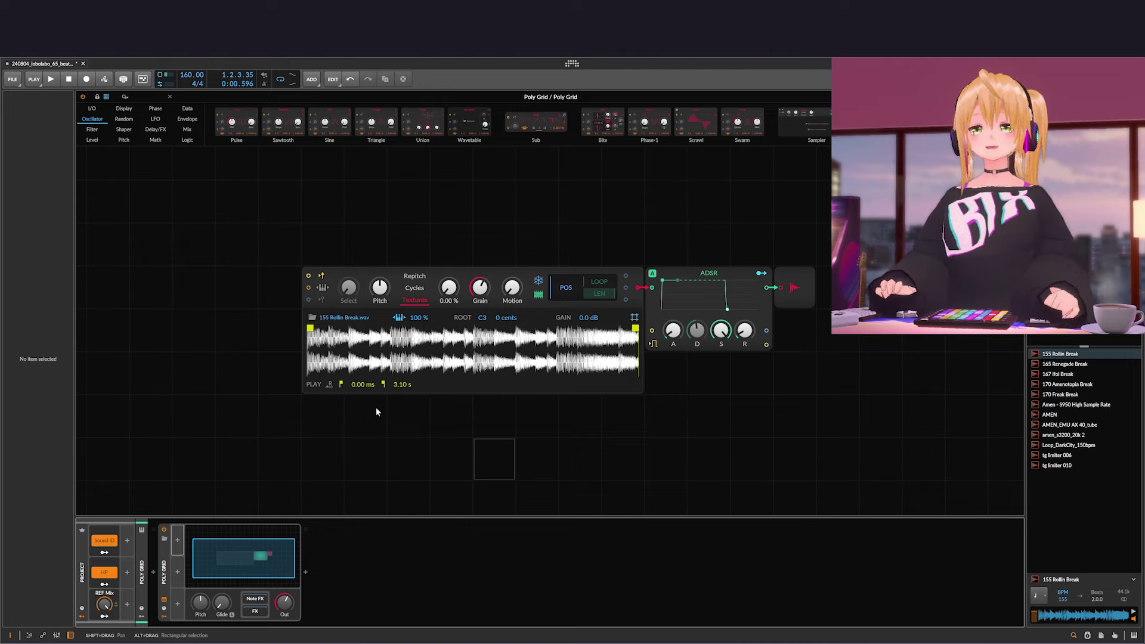
{"action": "left_click", "coordinate": [155, 110]}
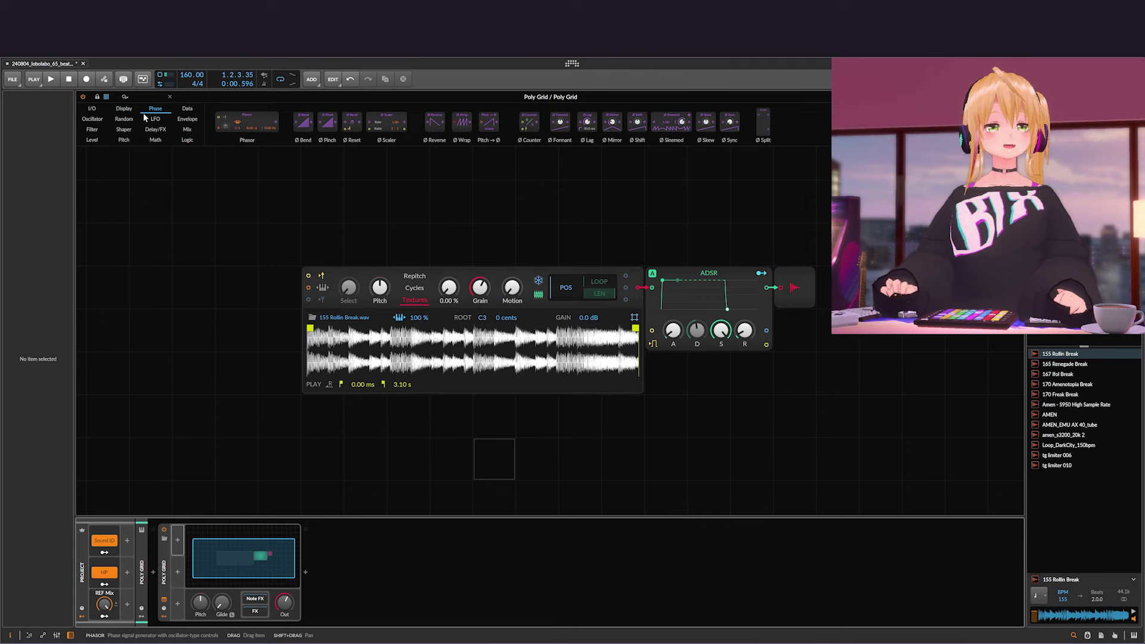
{"action": "left_click", "coordinate": [95, 105]}
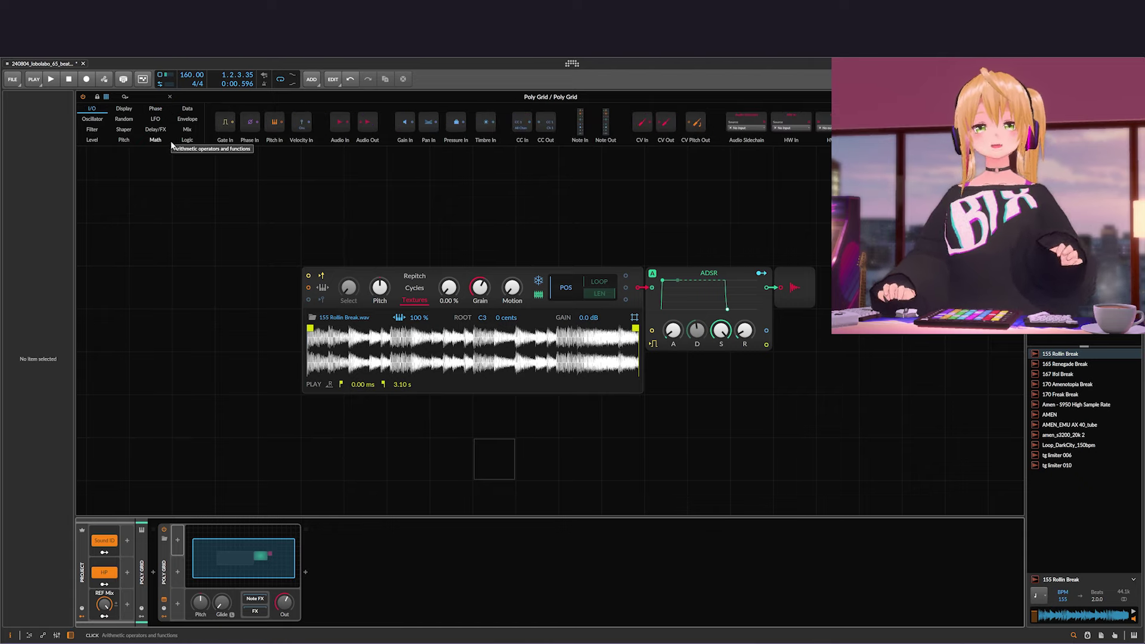
{"action": "left_click", "coordinate": [248, 122]}
{"action": "left_click_drag", "start_coordinate": [258, 185], "coordinate": [185, 246]}
{"action": "left_click_drag", "start_coordinate": [255, 247], "coordinate": [336, 265]}
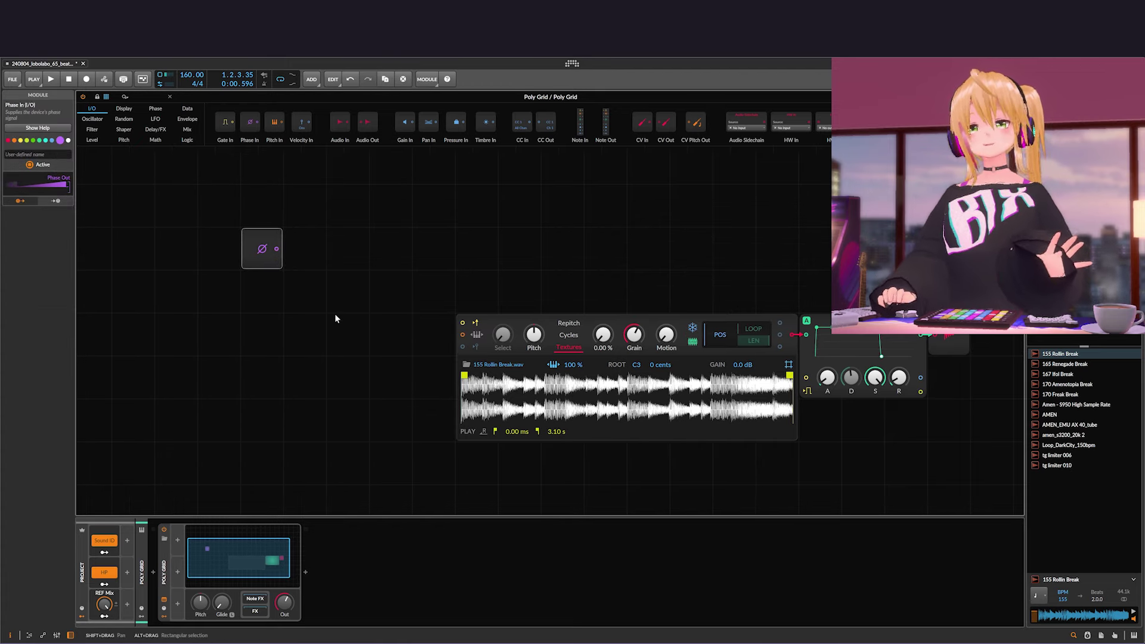
{"action": "left_click_drag", "start_coordinate": [242, 241], "coordinate": [241, 244]}
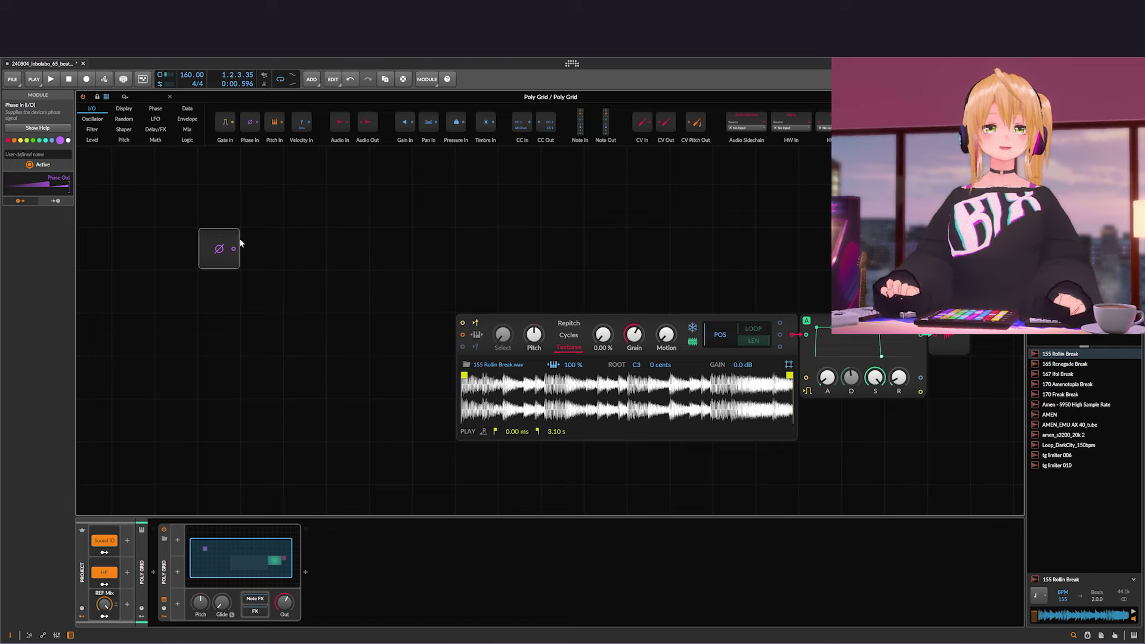
Add an Oscilloscope above the Sampler, cable Phase In to its first signal input and set its mode to Fast
{"action": "left_click", "coordinate": [130, 110]}
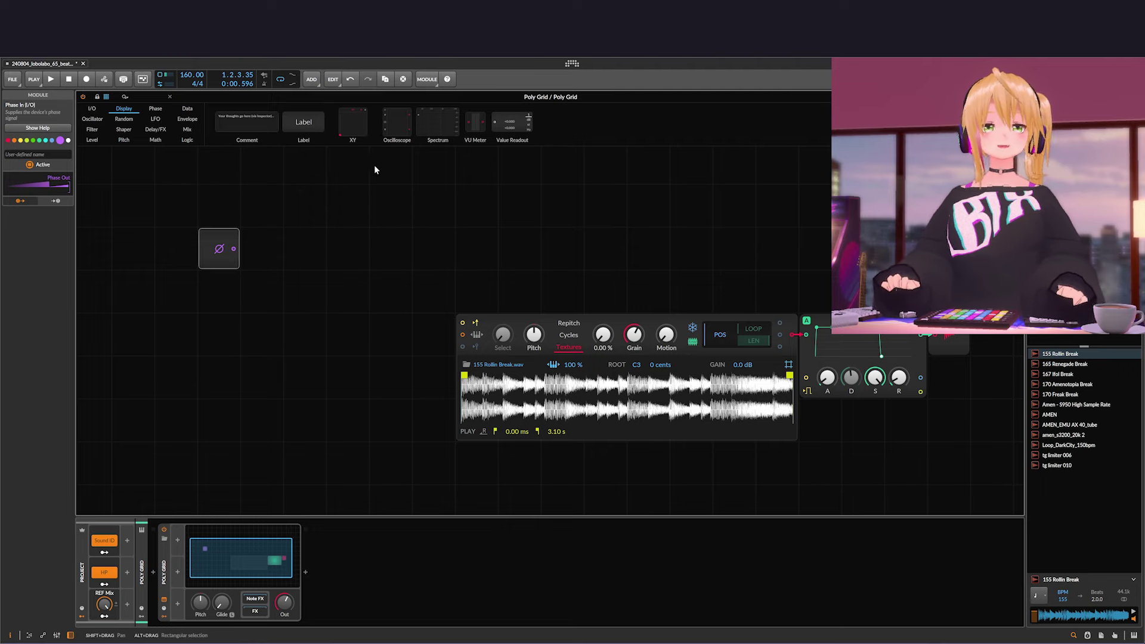
{"action": "mouse_move", "coordinate": [397, 117]}
{"action": "left_mouse_down"}
{"action": "mouse_move", "coordinate": [449, 181]}
{"action": "mouse_move", "coordinate": [406, 264]}
{"action": "mouse_move", "coordinate": [538, 269]}
{"action": "left_mouse_up"}
{"action": "mouse_move", "coordinate": [233, 249]}
{"action": "left_mouse_down"}
{"action": "mouse_move", "coordinate": [333, 248]}
{"action": "mouse_move", "coordinate": [261, 254]}
{"action": "left_mouse_up"}
{"action": "left_click", "coordinate": [16, 181]}
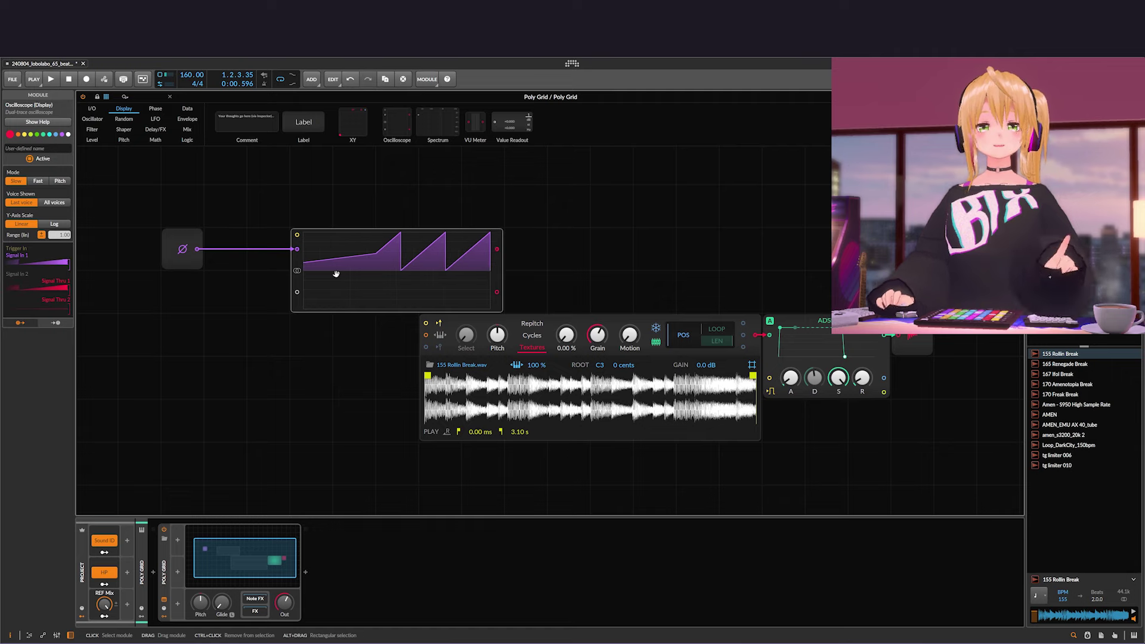
{"action": "left_click", "coordinate": [38, 181]}
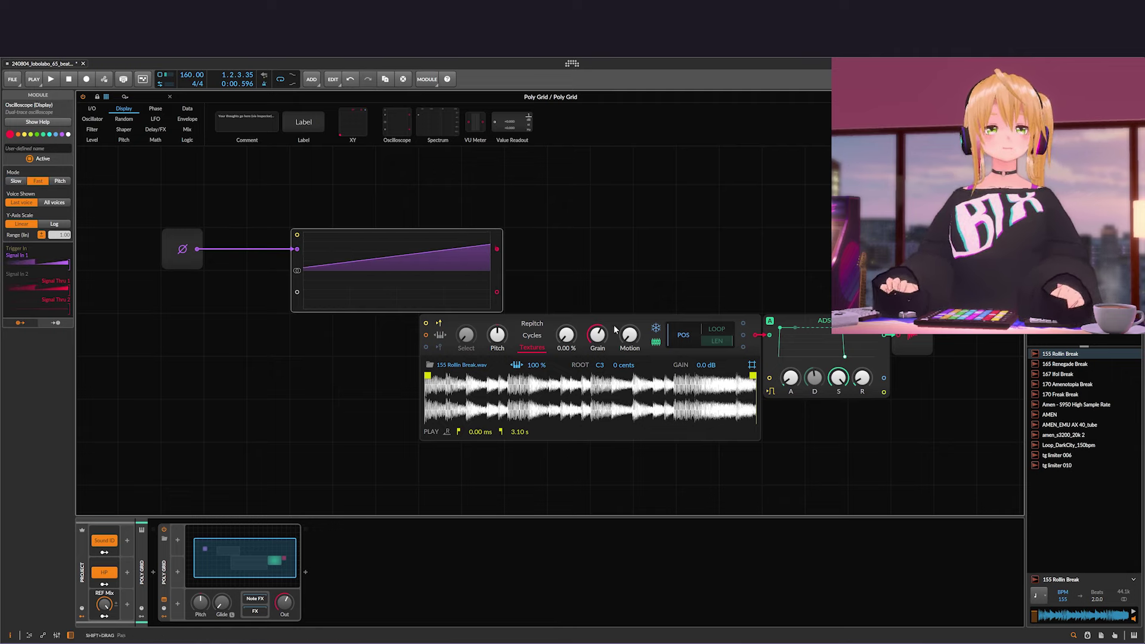
With the Sampler deactivated and the Device Phase length set to 2 bars, watch the phase ramp in the Oscilloscope during playback
{"action": "key", "text": "space"}
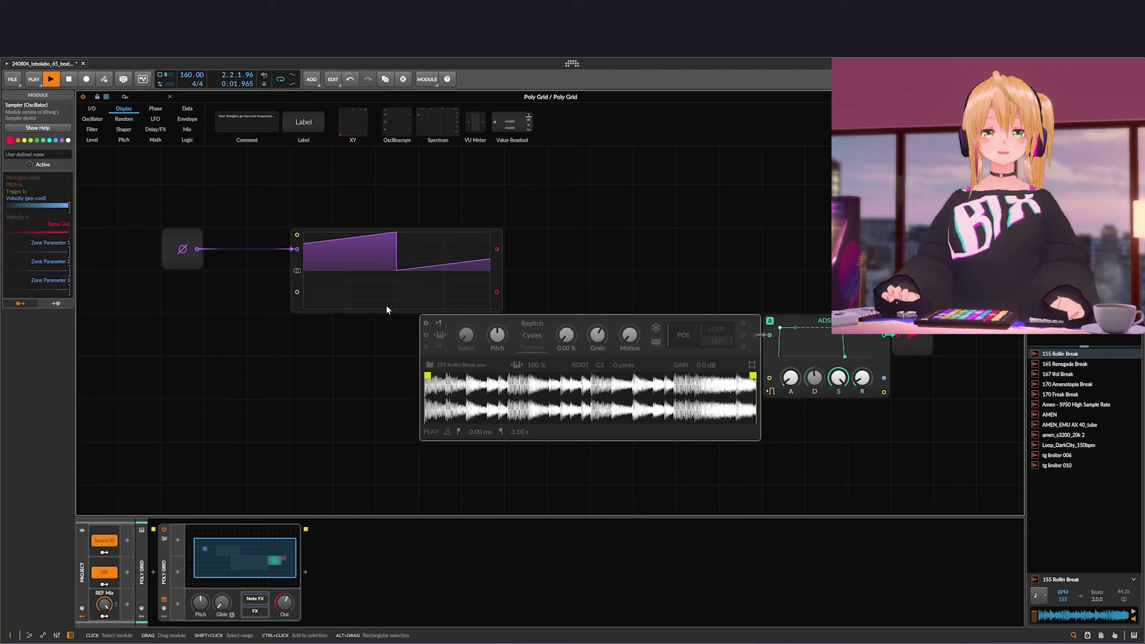
{"action": "key", "text": "space"}
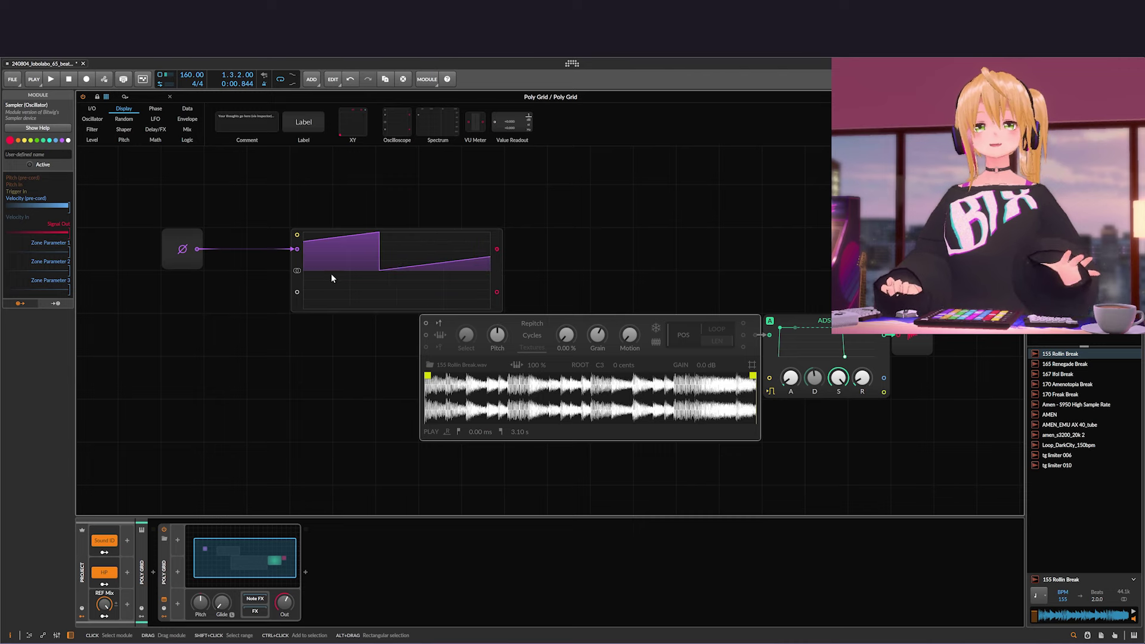
{"action": "left_click", "coordinate": [287, 282]}
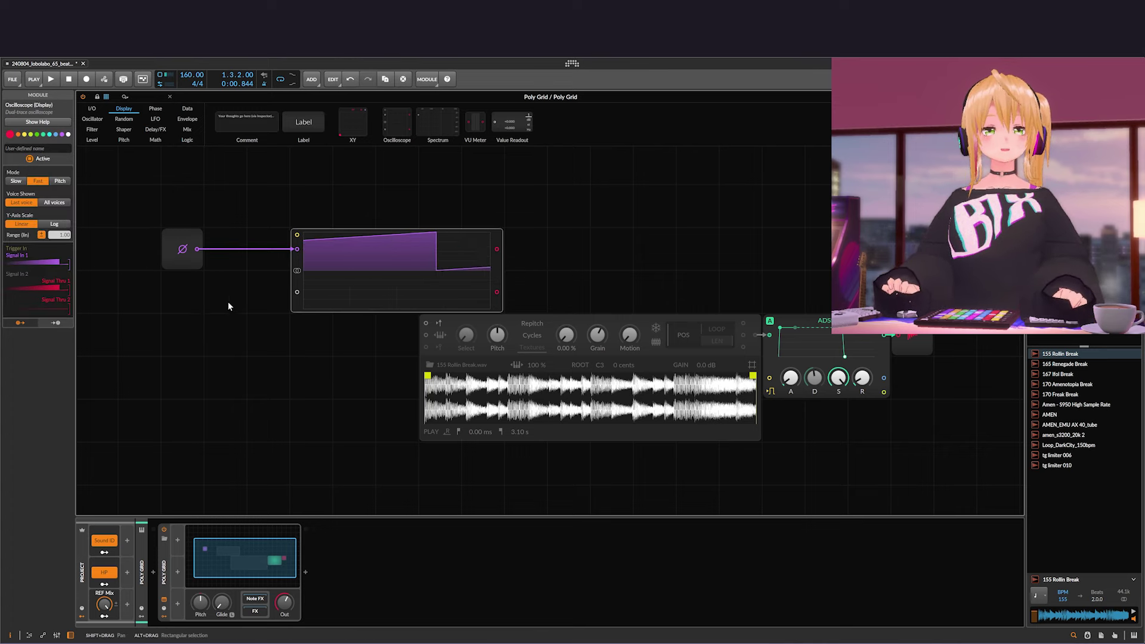
{"action": "left_click", "coordinate": [271, 219]}
{"action": "key", "text": "space"}
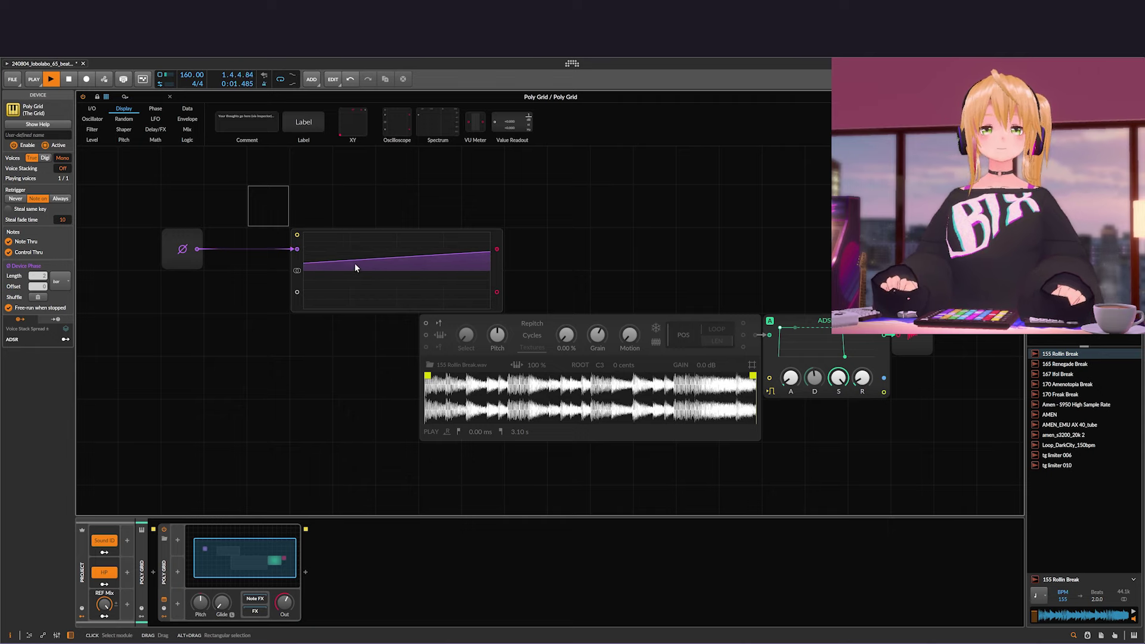
{"action": "key", "text": "space"}
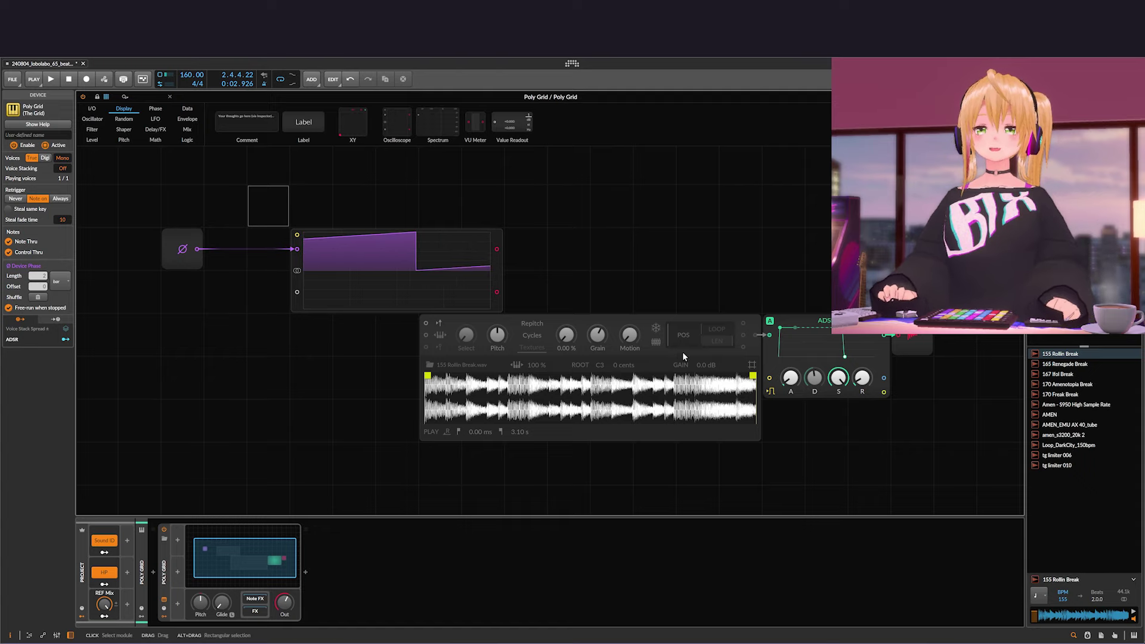
Move the Oscilloscope directly above the Sampler and set the Device Phase length to 1 bar
{"action": "left_click_drag", "start_coordinate": [602, 271], "coordinate": [580, 274]}
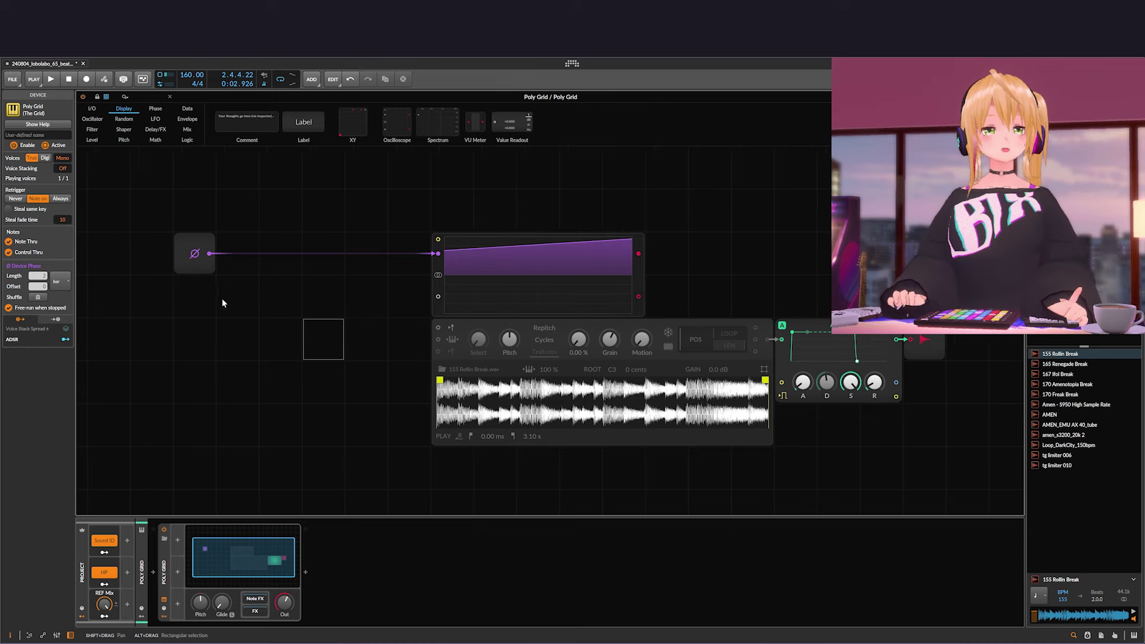
{"action": "left_click_drag", "start_coordinate": [42, 274], "coordinate": [44, 287]}
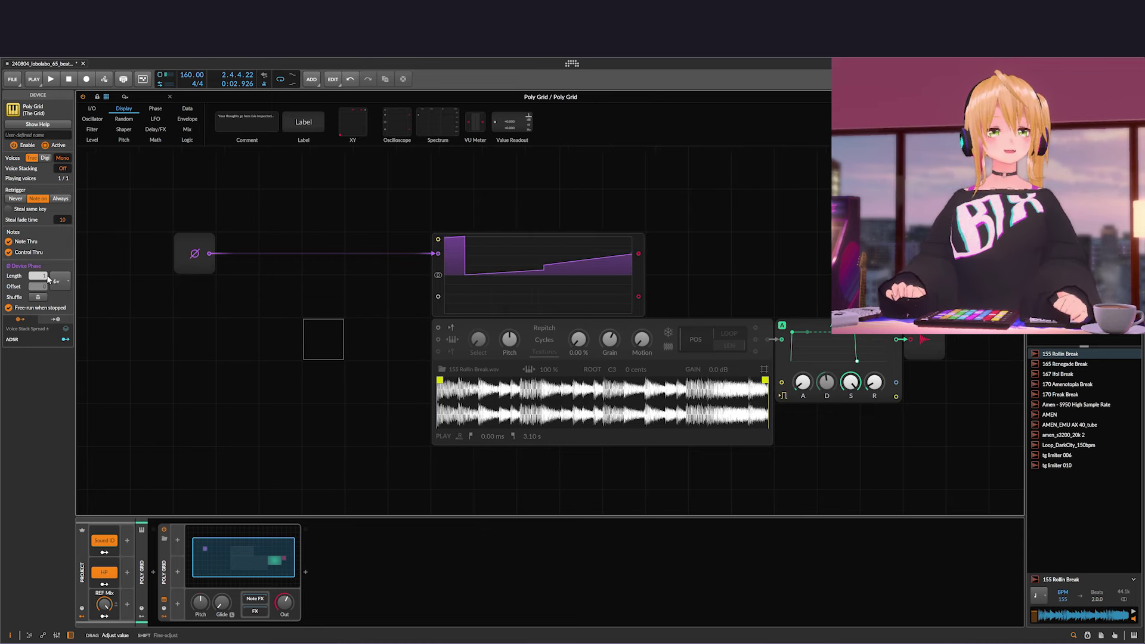
{"action": "left_click_drag", "start_coordinate": [306, 345], "coordinate": [306, 302]}
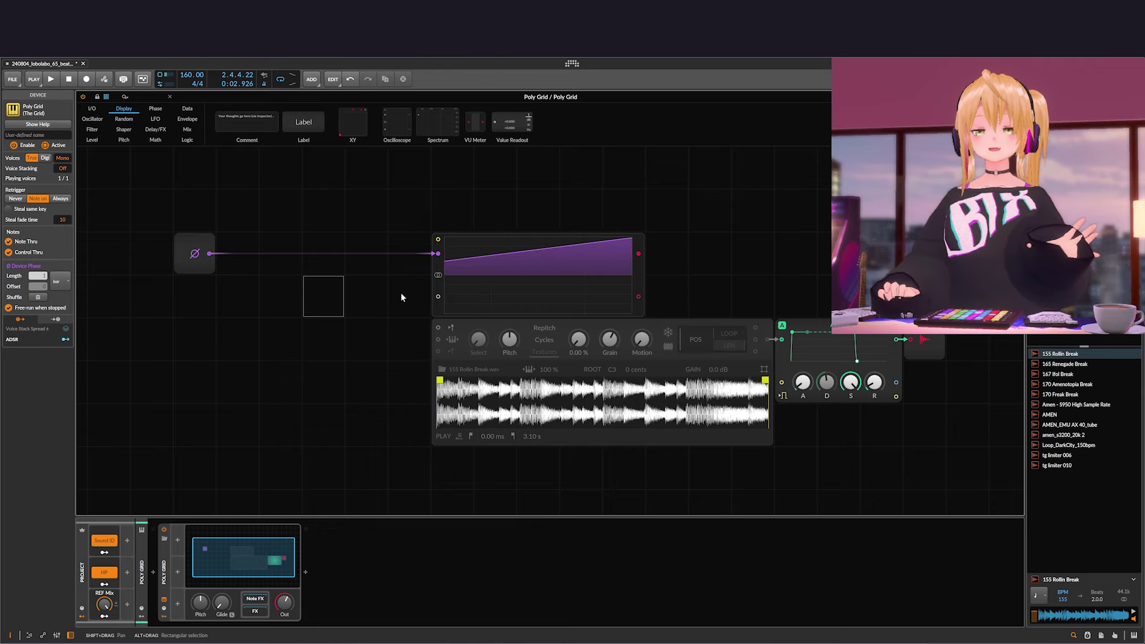
{"action": "left_click", "coordinate": [224, 252]}
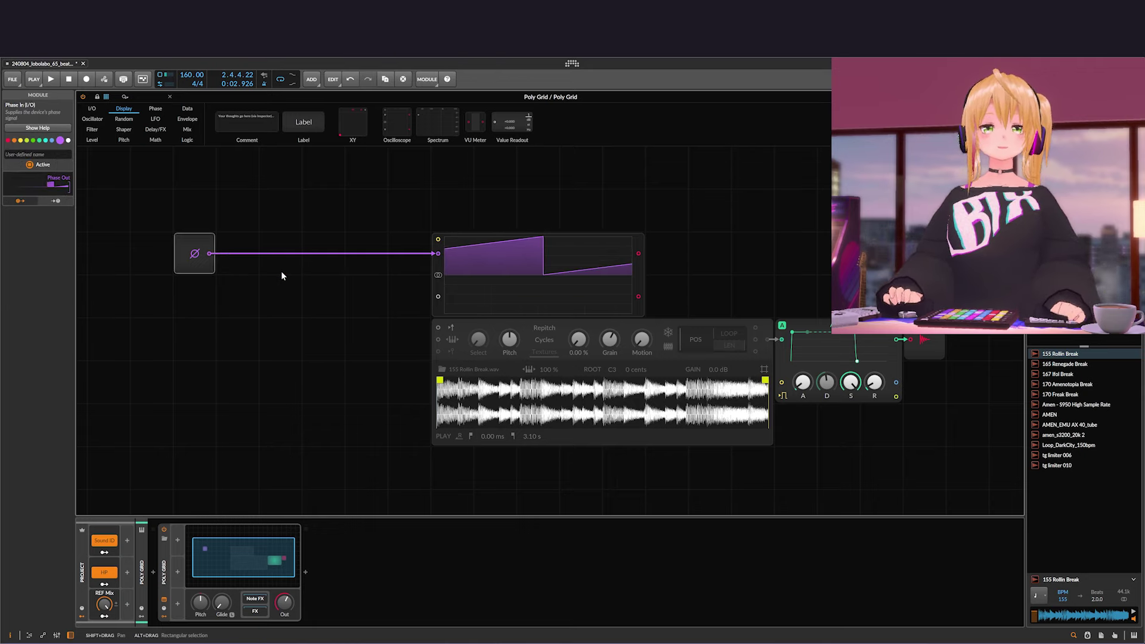
{"action": "left_click", "coordinate": [270, 308]}
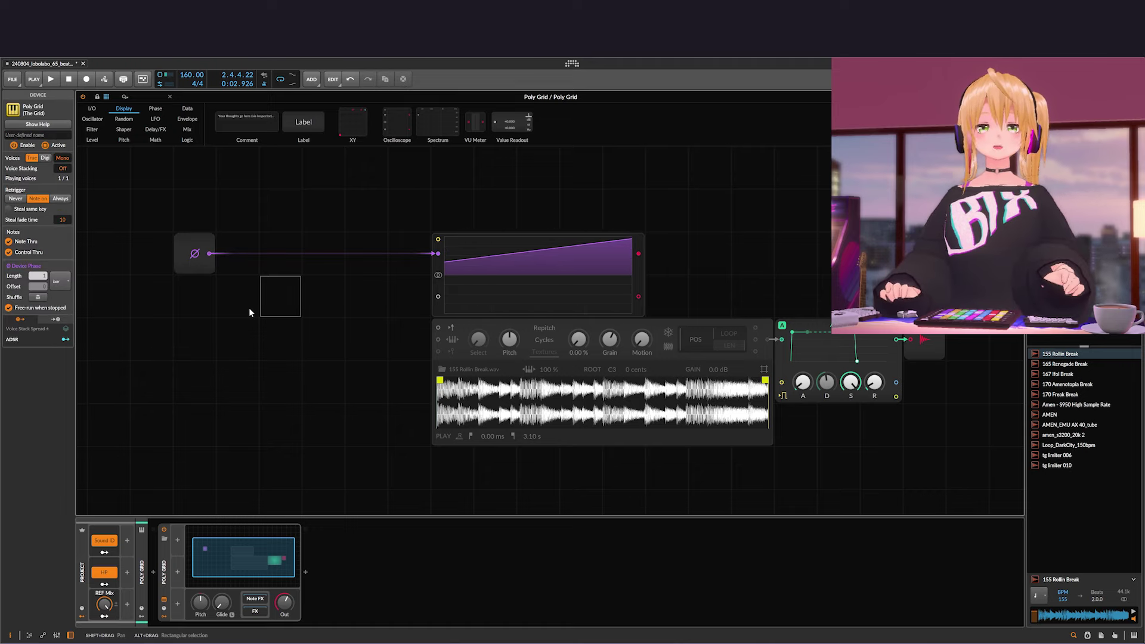
{"action": "left_click", "coordinate": [234, 288]}
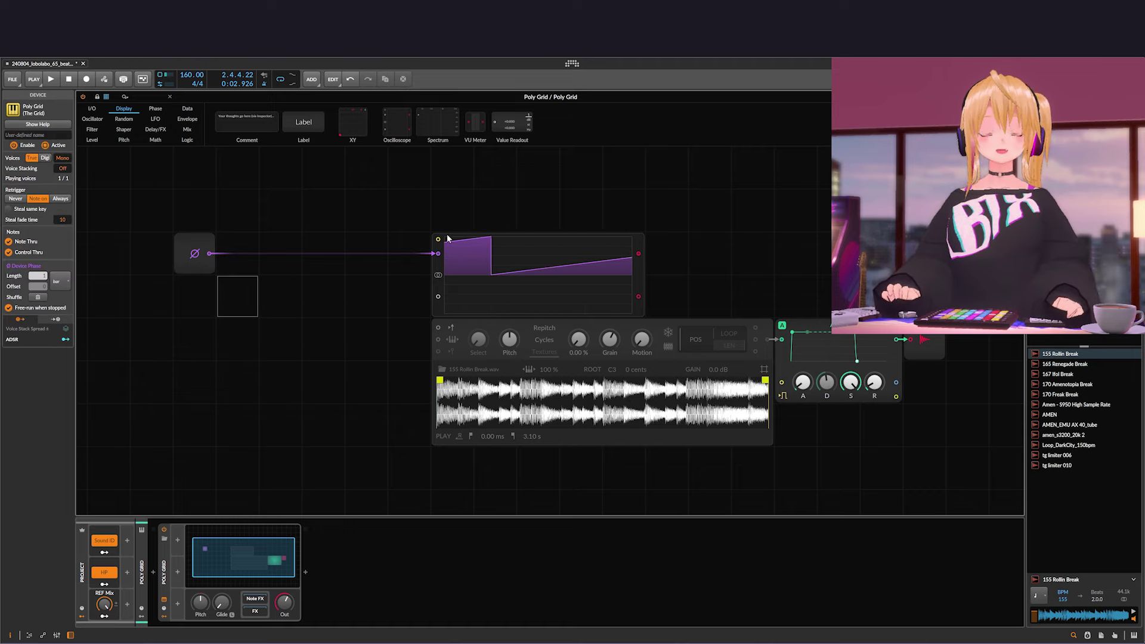
{"action": "left_click", "coordinate": [439, 299]}
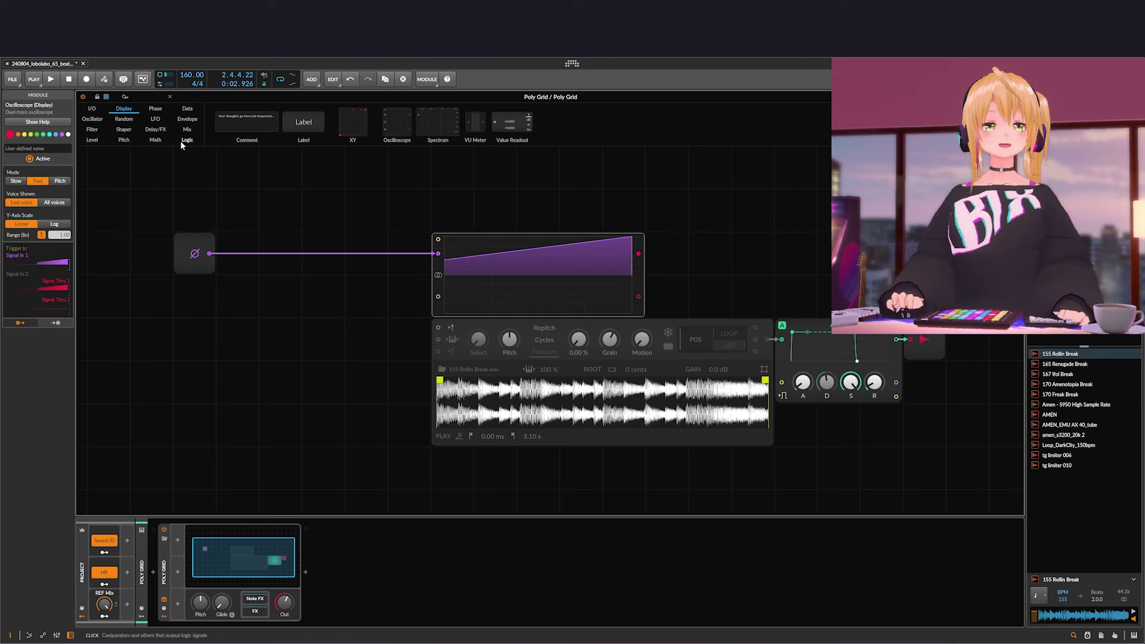
Insert a Ø Scaler between Phase In and the Oscilloscope and set its ratio to 1 : 2
{"action": "left_click", "coordinate": [157, 110]}
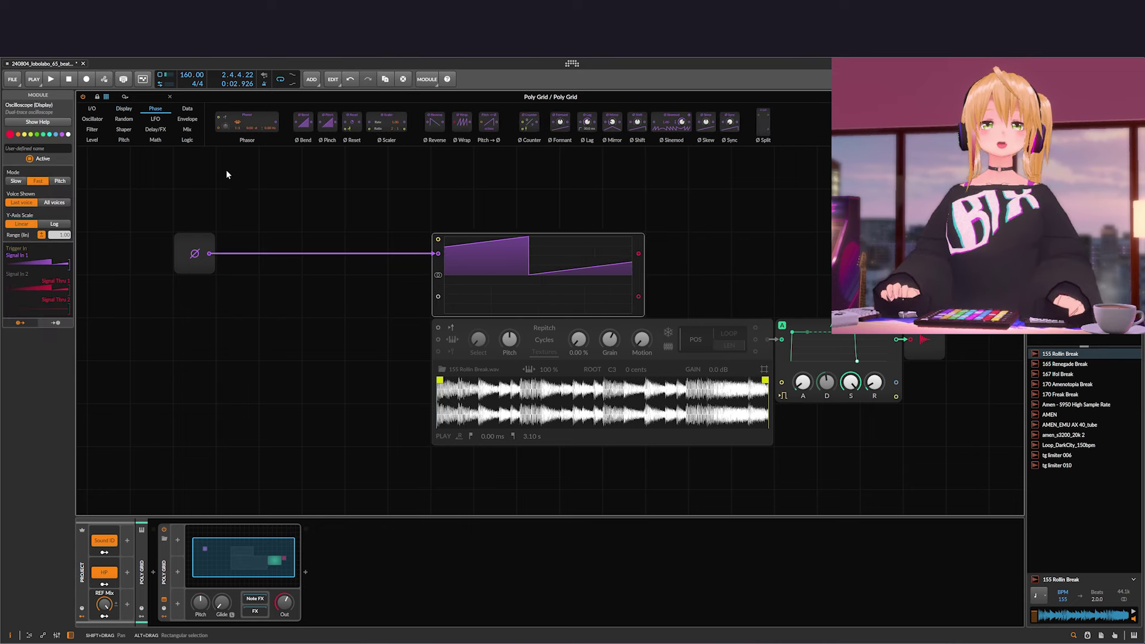
{"action": "left_click_drag", "start_coordinate": [386, 122], "coordinate": [209, 255]}
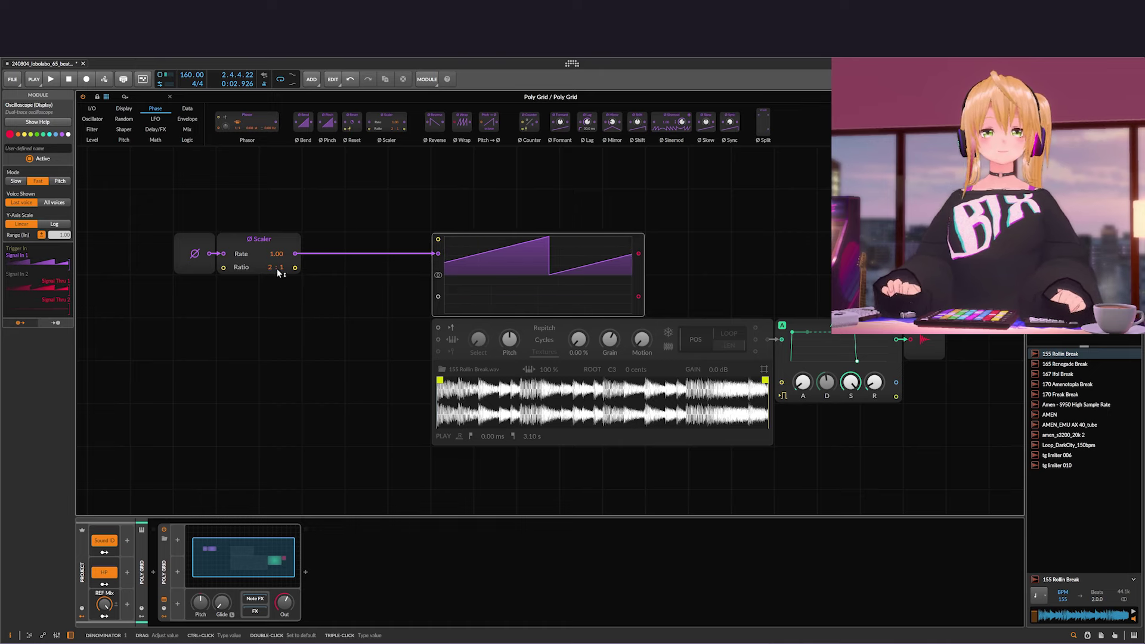
{"action": "left_click_drag", "start_coordinate": [272, 267], "coordinate": [272, 282]}
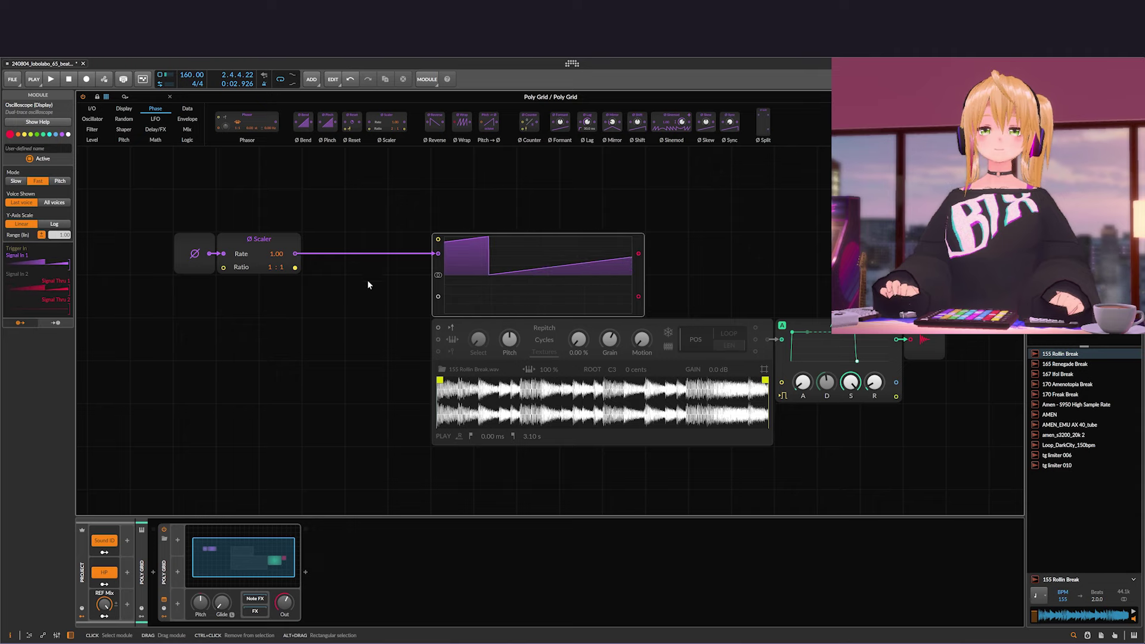
{"action": "left_click_drag", "start_coordinate": [283, 267], "coordinate": [283, 256]}
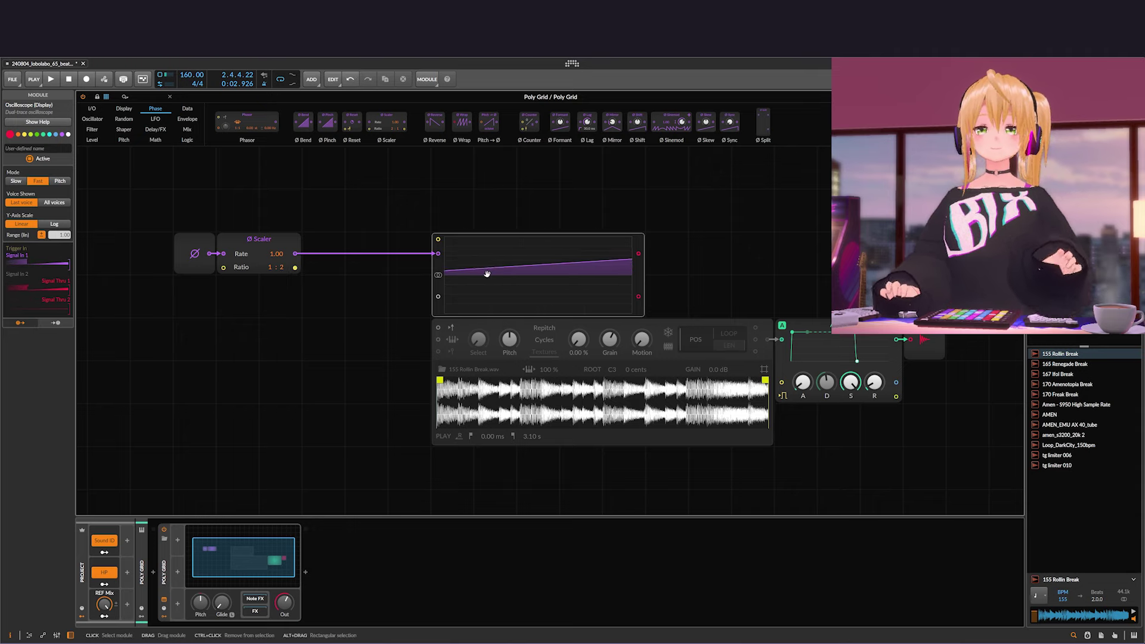
Reactivate the Sampler and disconnect the Ø Scaler's output from the Oscilloscope
{"action": "left_click_drag", "start_coordinate": [346, 293], "coordinate": [321, 278]}
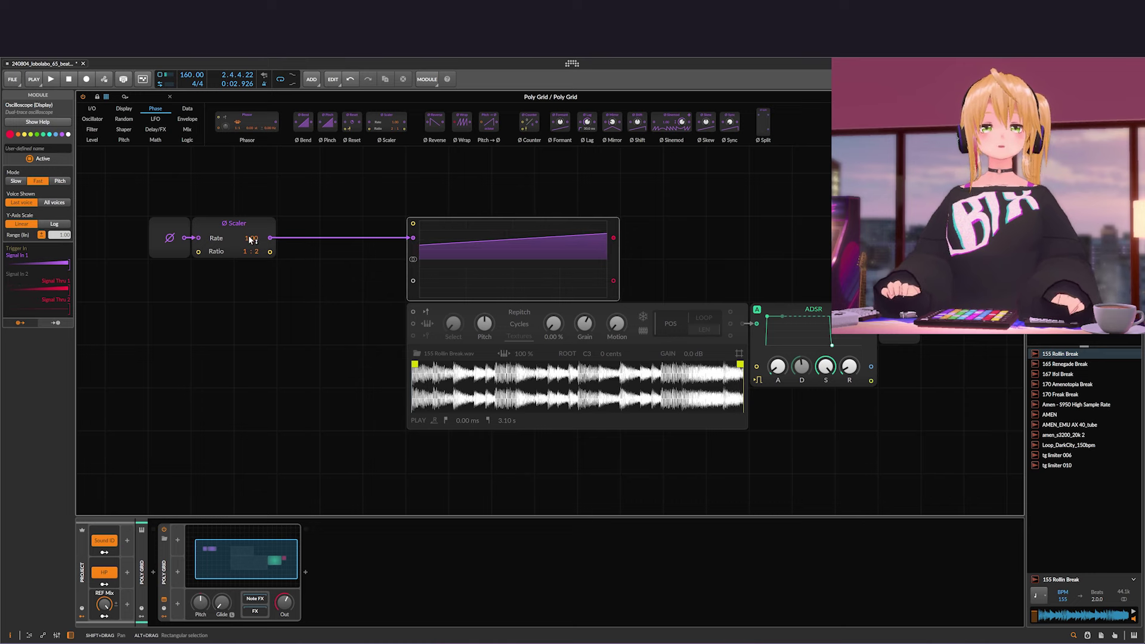
{"action": "left_click", "coordinate": [661, 332]}
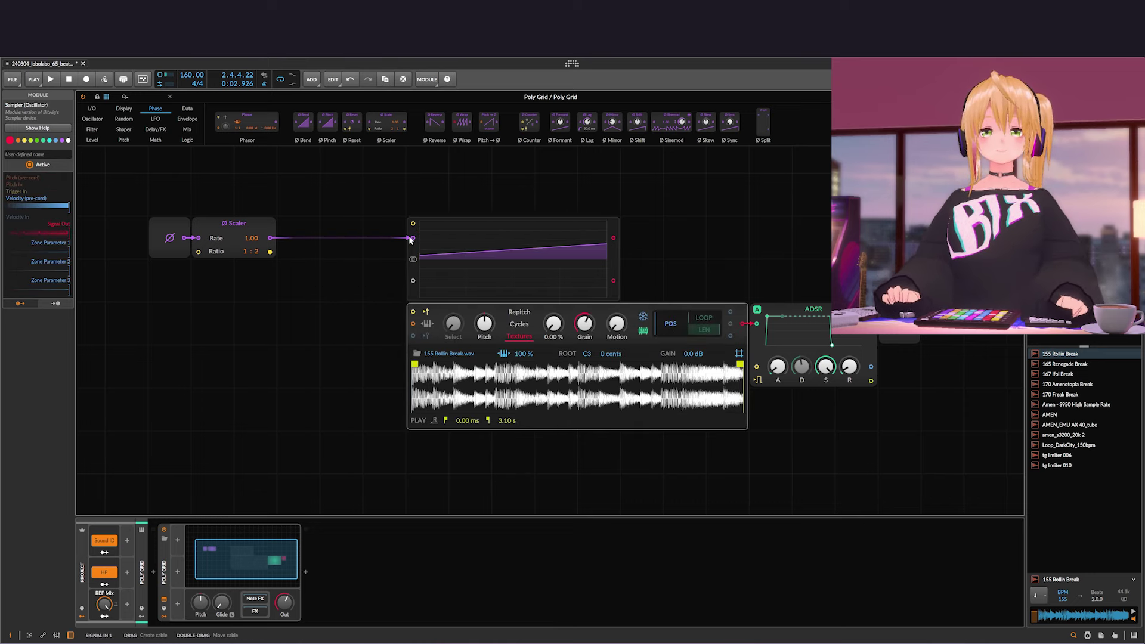
{"action": "left_click_drag", "start_coordinate": [410, 238], "coordinate": [309, 274]}
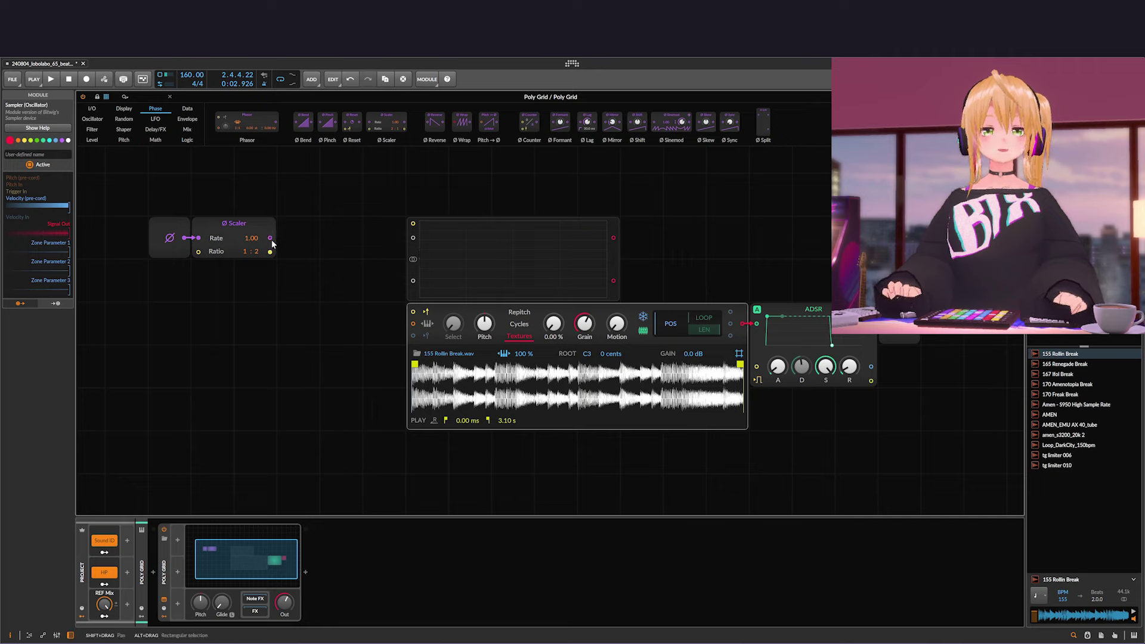
{"action": "left_click_drag", "start_coordinate": [399, 313], "coordinate": [411, 312]}
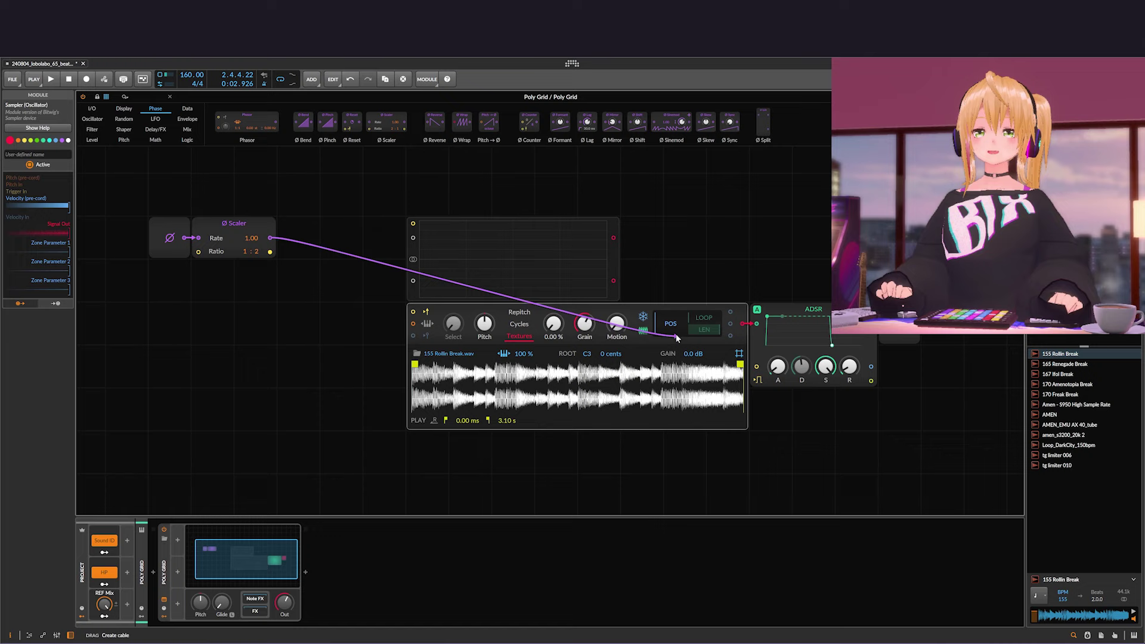
{"action": "left_click_drag", "start_coordinate": [412, 312], "coordinate": [391, 284]}
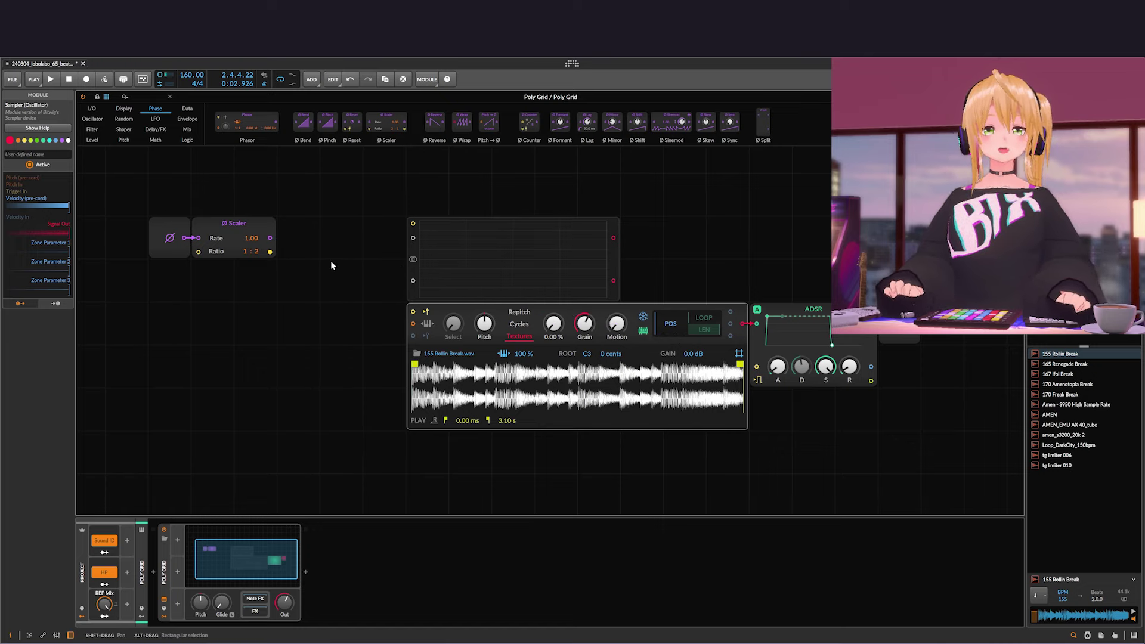
Insert a Modulator Out module and place it between the Ø Scaler and the Oscilloscope
{"action": "left_click", "coordinate": [89, 109]}
{"action": "scroll", "coordinate": [644, 140], "scroll_direction": "right", "scroll_amount": 2}
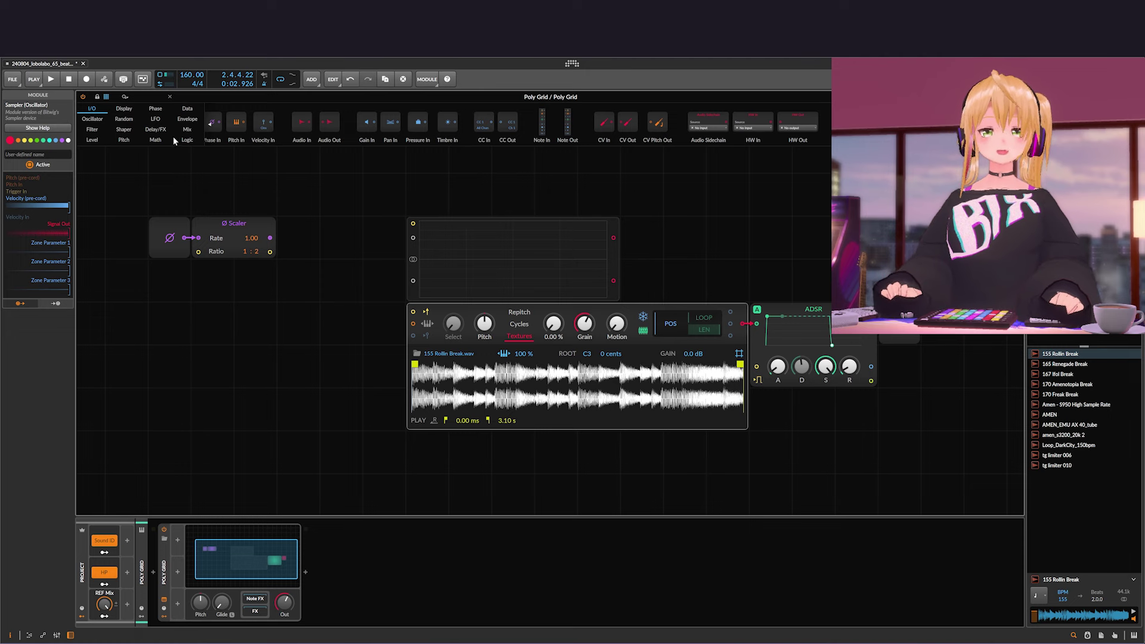
{"action": "scroll", "coordinate": [560, 143], "scroll_direction": "left", "scroll_amount": 2}
{"action": "right_click", "coordinate": [201, 320]}
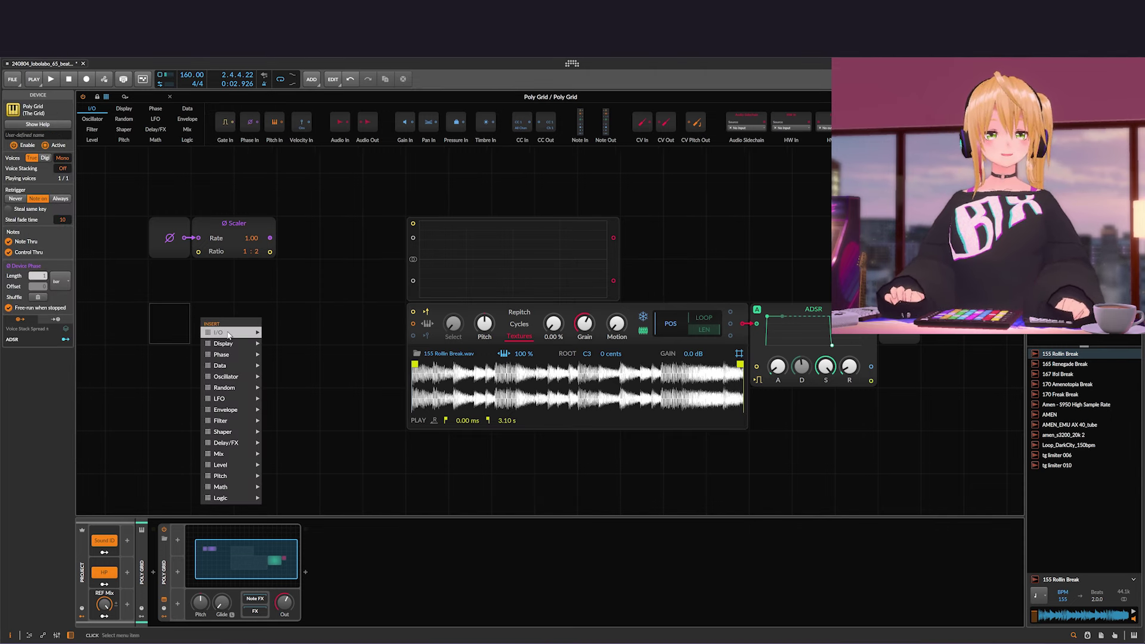
{"action": "mouse_move", "coordinate": [228, 333]}
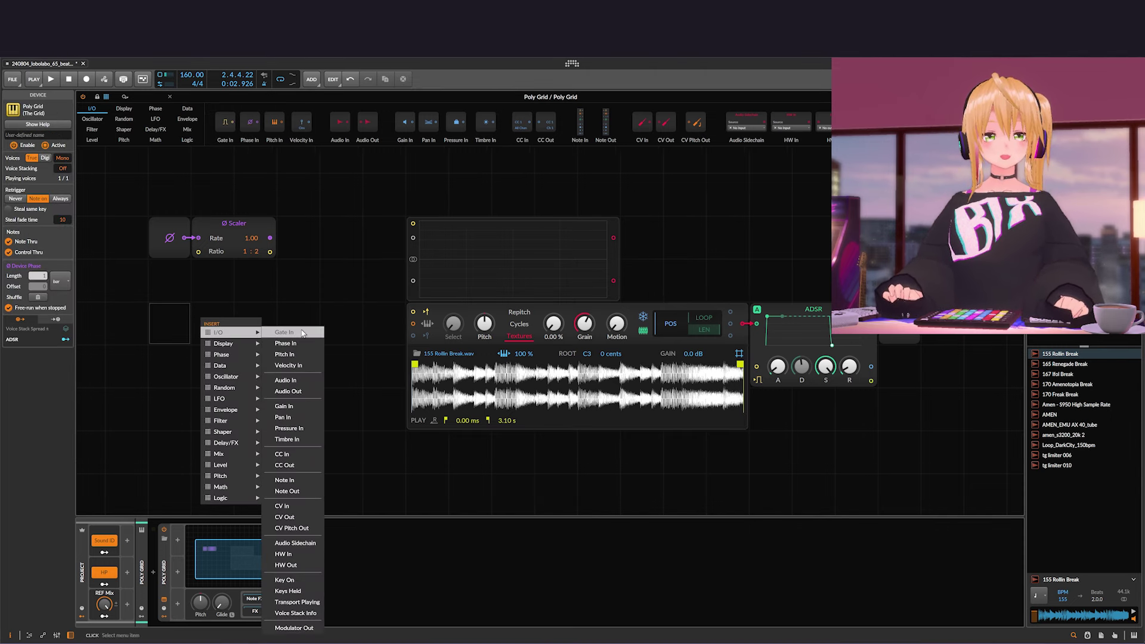
{"action": "left_click", "coordinate": [294, 628]}
{"action": "left_click_drag", "start_coordinate": [209, 335], "coordinate": [332, 257]}
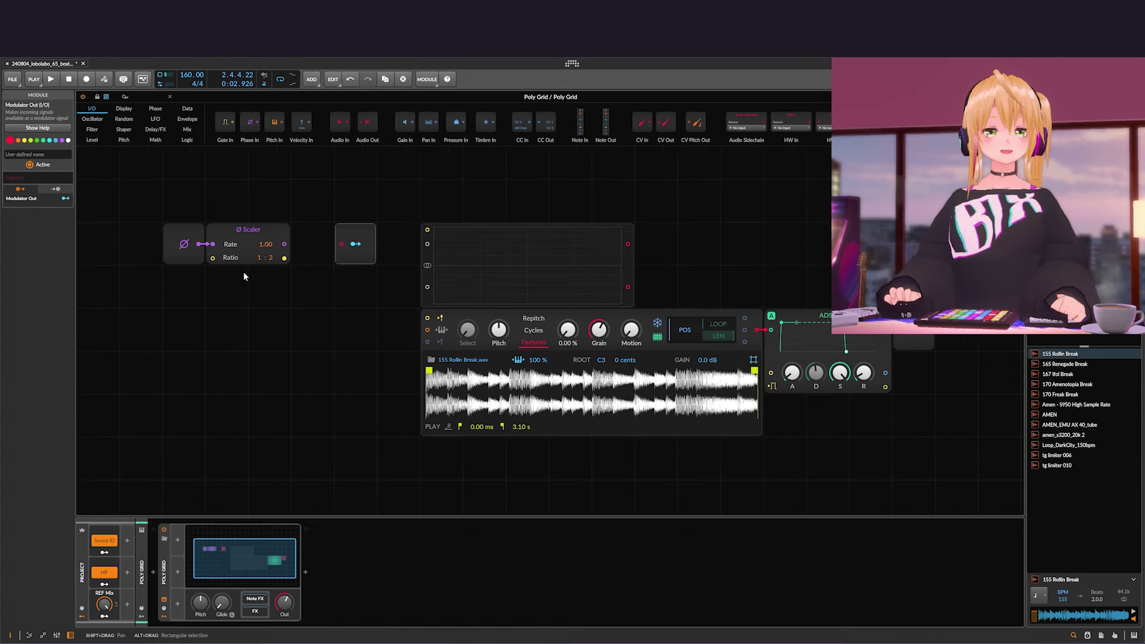
Add an Envelope Follower modulator to the Poly Grid device
{"action": "left_click", "coordinate": [177, 543]}
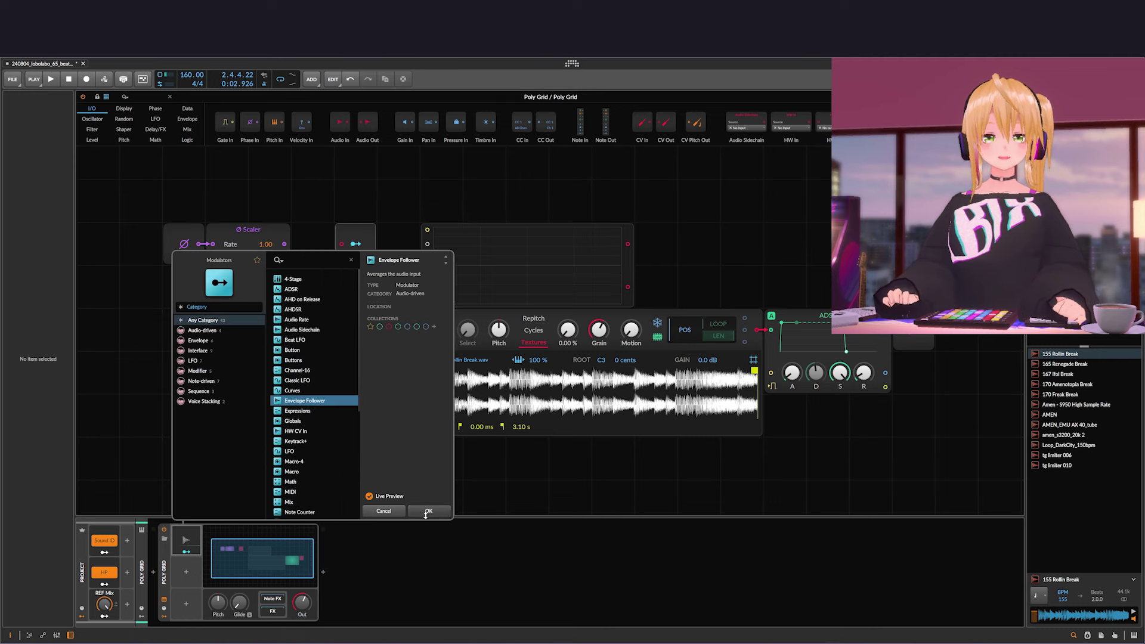
{"action": "left_click", "coordinate": [426, 512]}
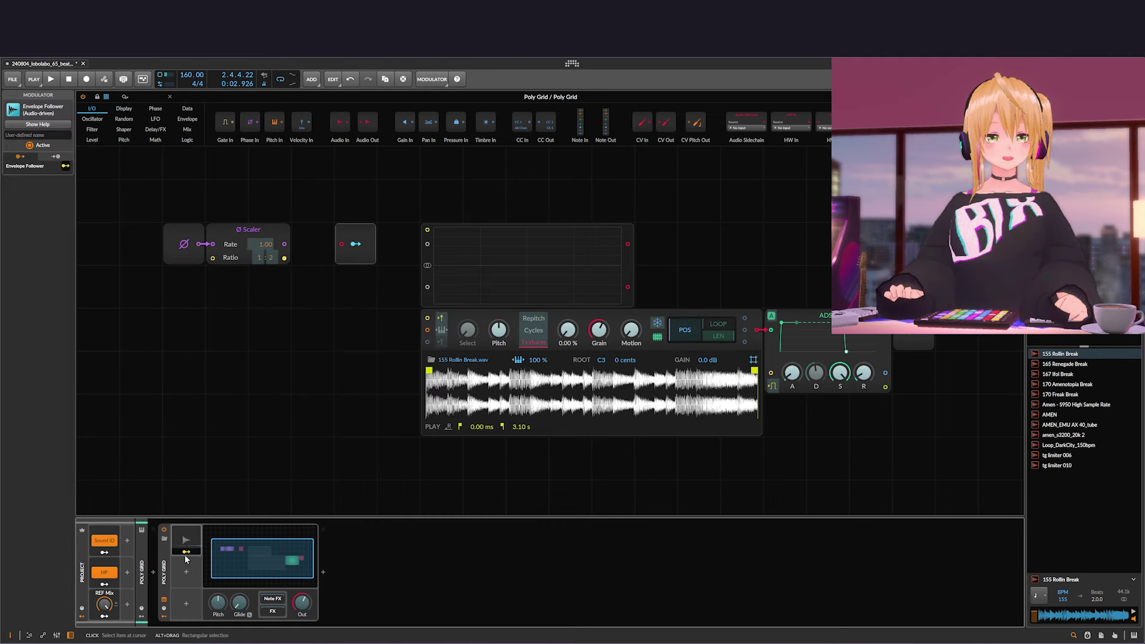
Remove the Envelope Follower modulator and attach the Modulator Out module directly to the Ø Scaler's phase output
{"action": "key", "text": "Delete"}
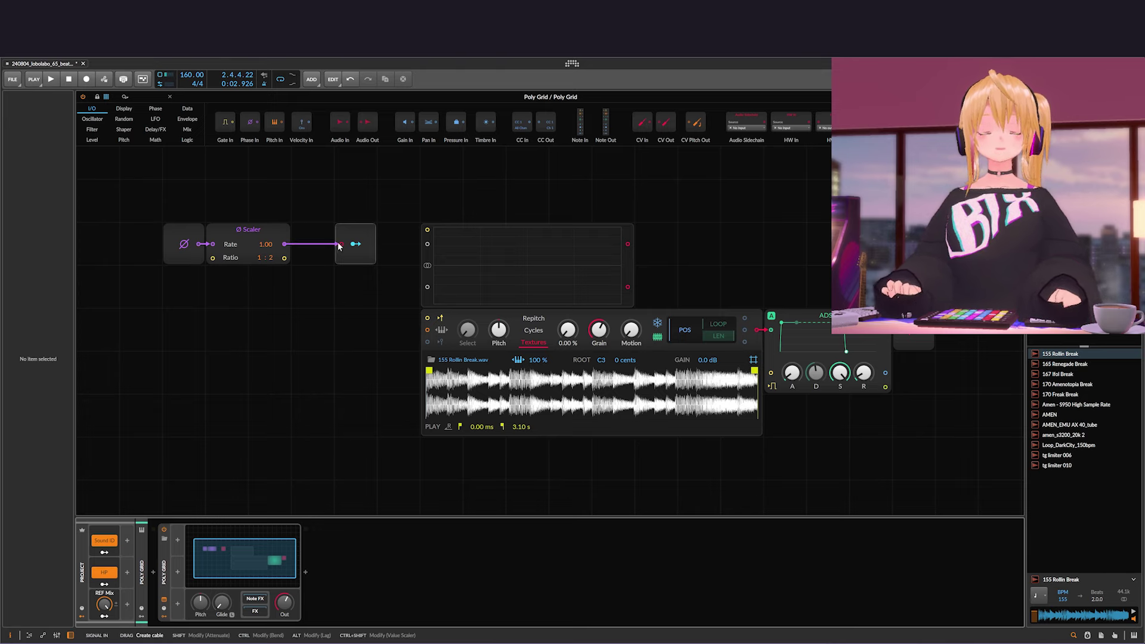
{"action": "left_click_drag", "start_coordinate": [339, 245], "coordinate": [488, 362]}
{"action": "left_click_drag", "start_coordinate": [337, 313], "coordinate": [338, 312]}
{"action": "left_click_drag", "start_coordinate": [334, 246], "coordinate": [290, 246]}
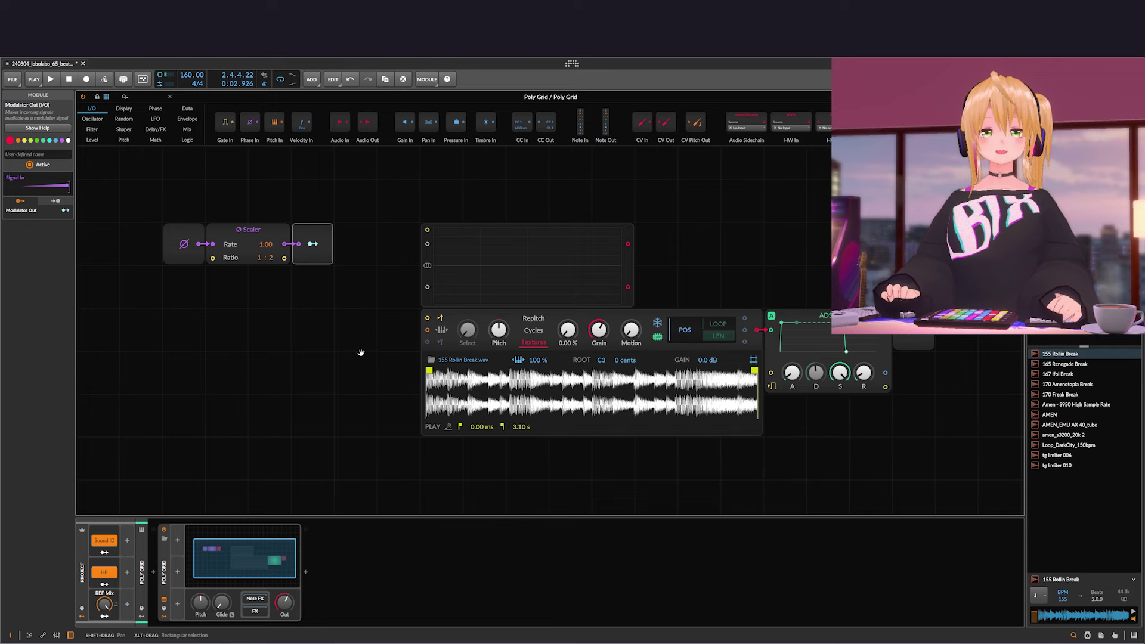
Map the Modulator Out to the Sampler's start position with a modulation amount of 1.000
{"action": "left_click_drag", "start_coordinate": [360, 352], "coordinate": [340, 351]}
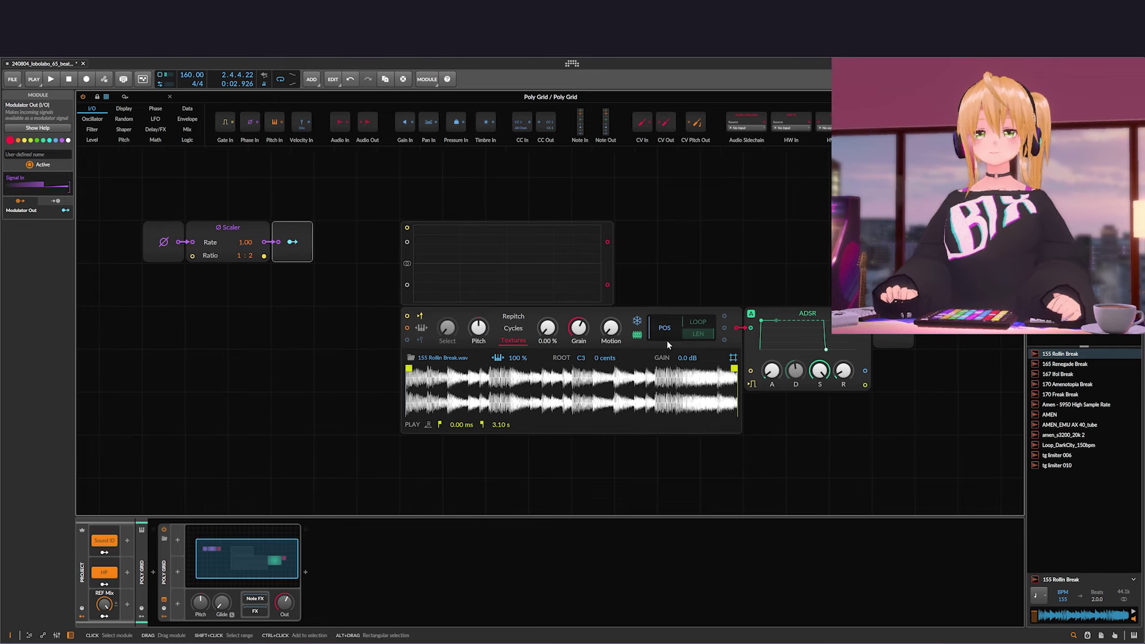
{"action": "left_click_drag", "start_coordinate": [666, 335], "coordinate": [666, 316]}
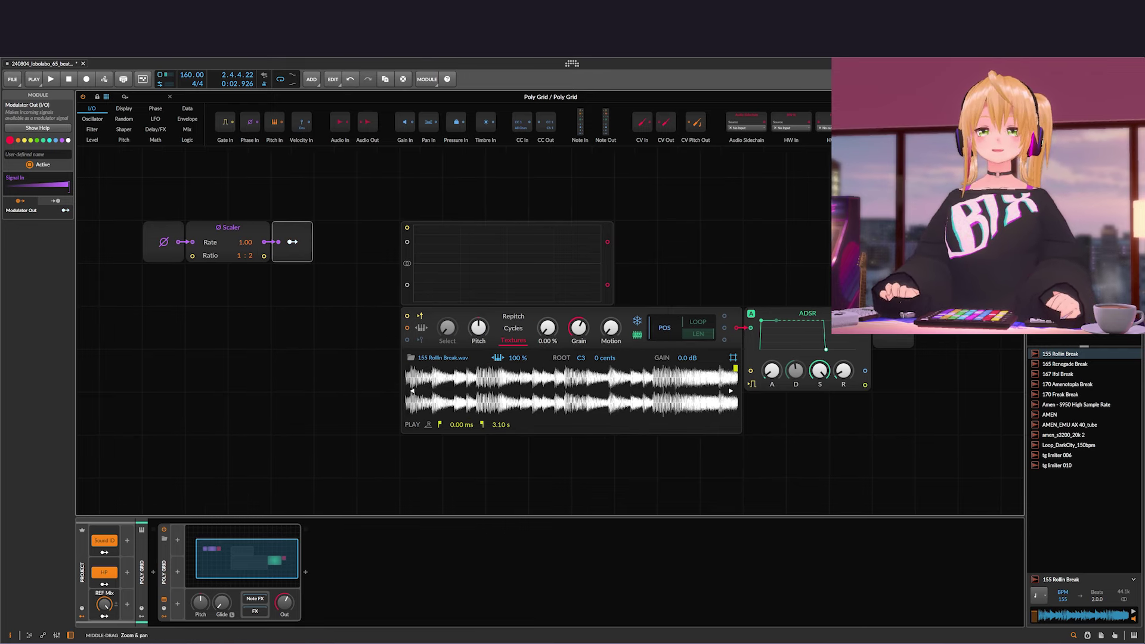
{"action": "left_click_drag", "start_coordinate": [358, 268], "coordinate": [317, 269]}
{"action": "left_click", "coordinate": [252, 243]}
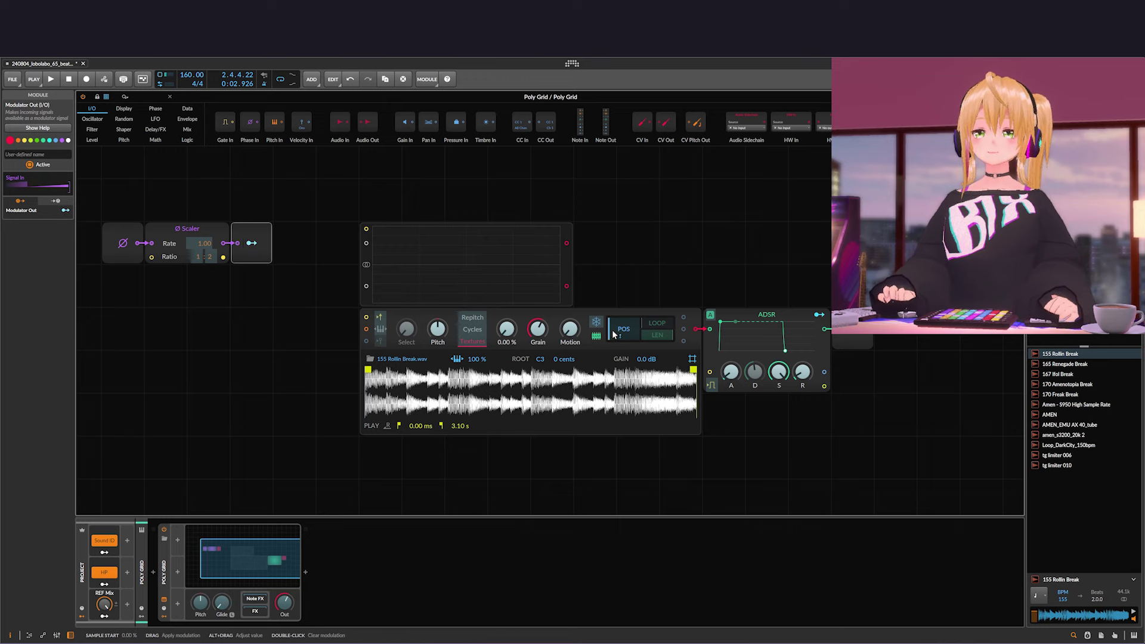
{"action": "left_click_drag", "start_coordinate": [612, 330], "coordinate": [574, 274]}
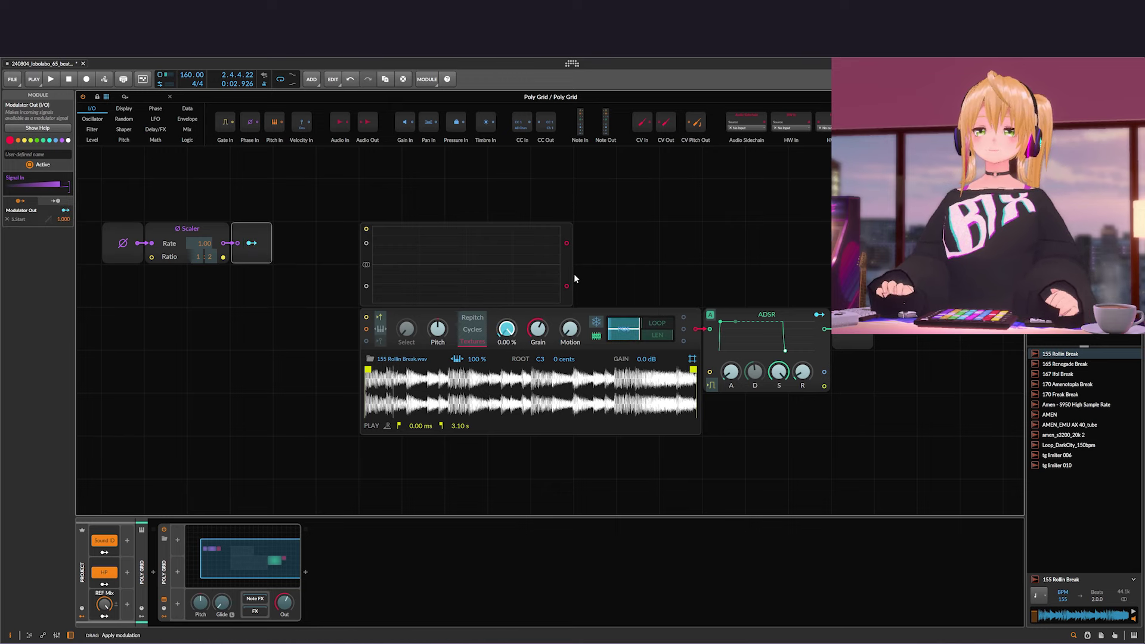
{"action": "left_click", "coordinate": [306, 330]}
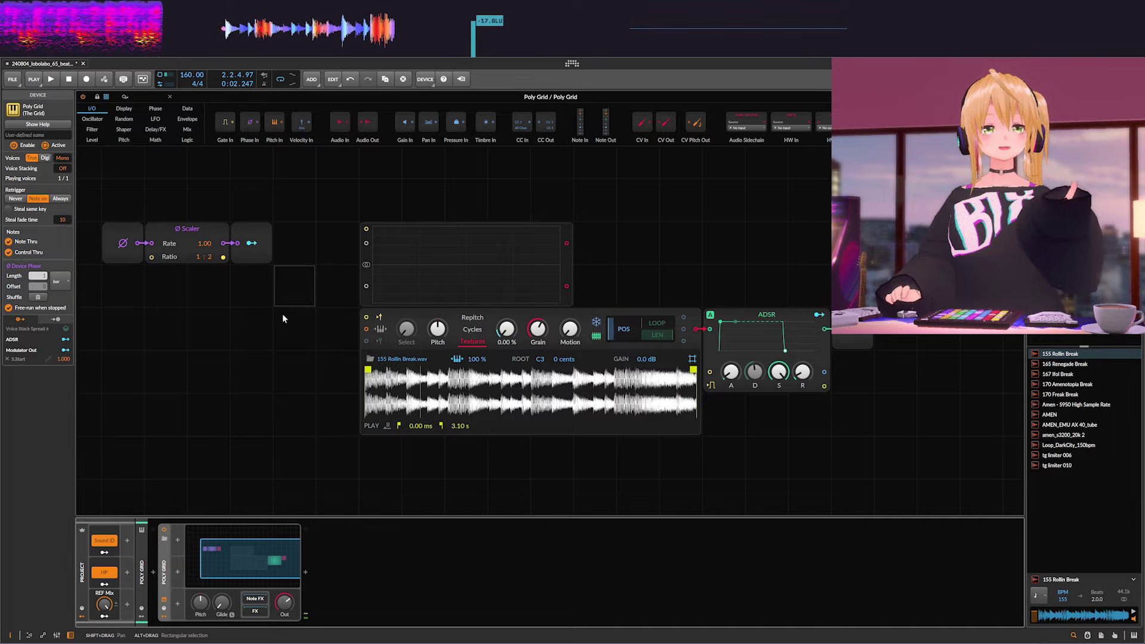
Play the slicer while raising the project tempo to 222 BPM
{"action": "key", "text": "space"}
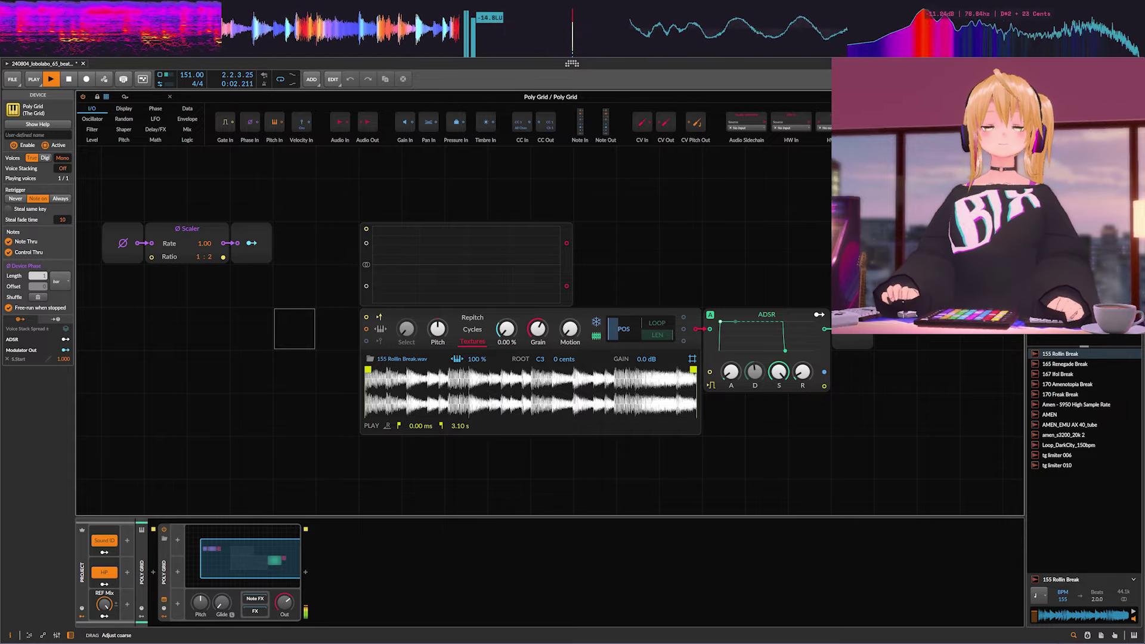
{"action": "left_click_drag", "start_coordinate": [186, 75], "coordinate": [186, 67]}
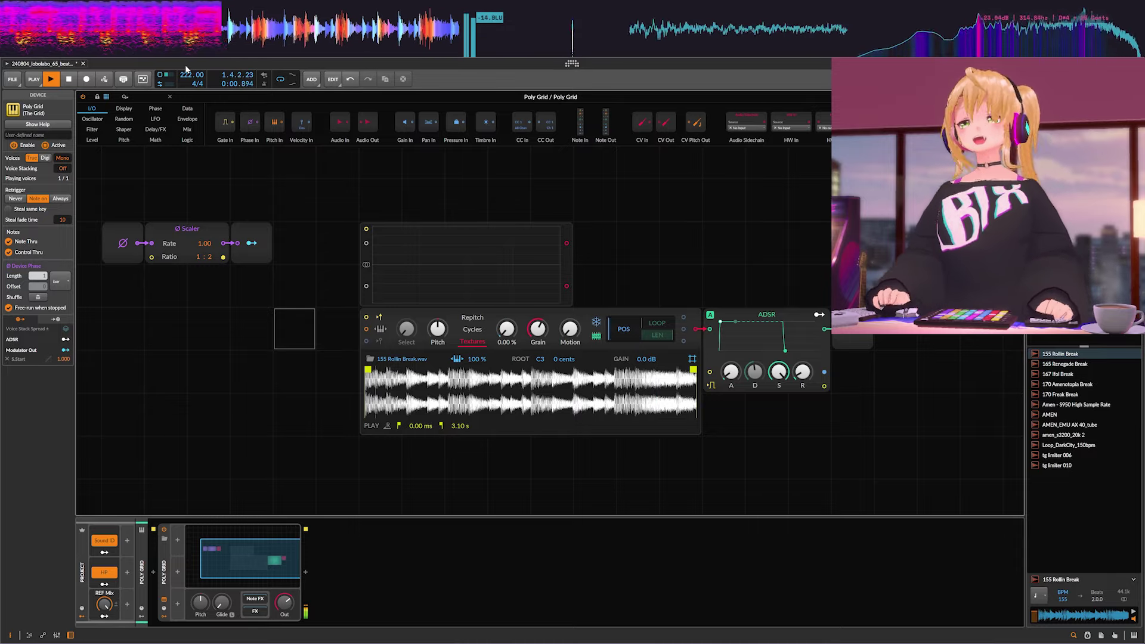
{"action": "key", "text": "space"}
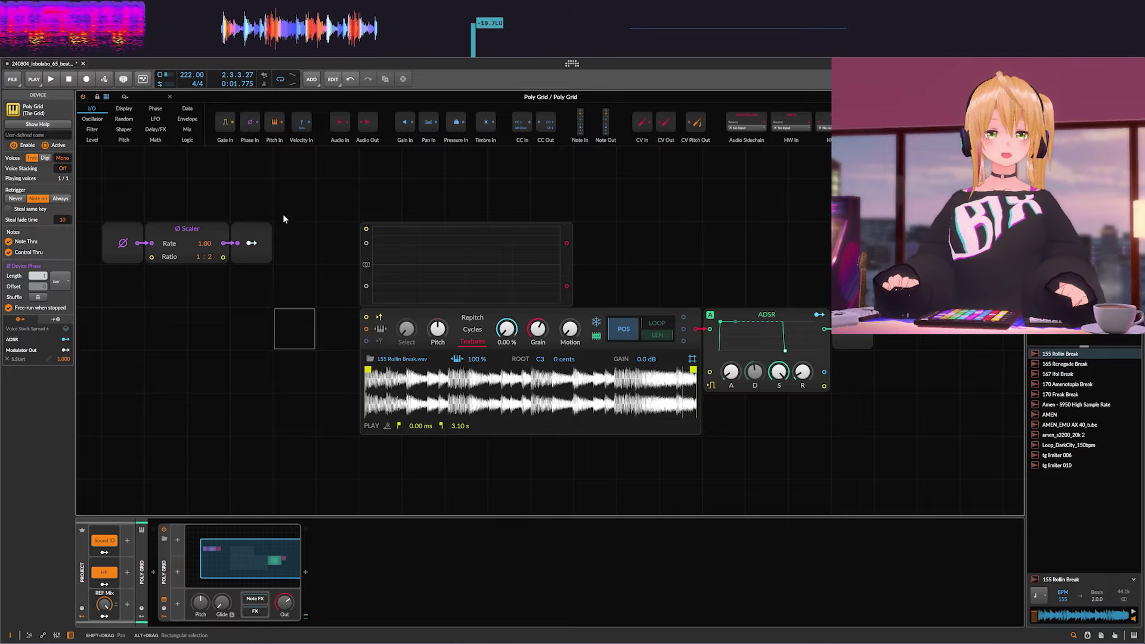
Lower the project tempo to 169 BPM and audition the break at that speed
{"action": "key", "text": "space"}
{"action": "left_click_drag", "start_coordinate": [192, 74], "coordinate": [188, 74]}
{"action": "key", "text": "space"}
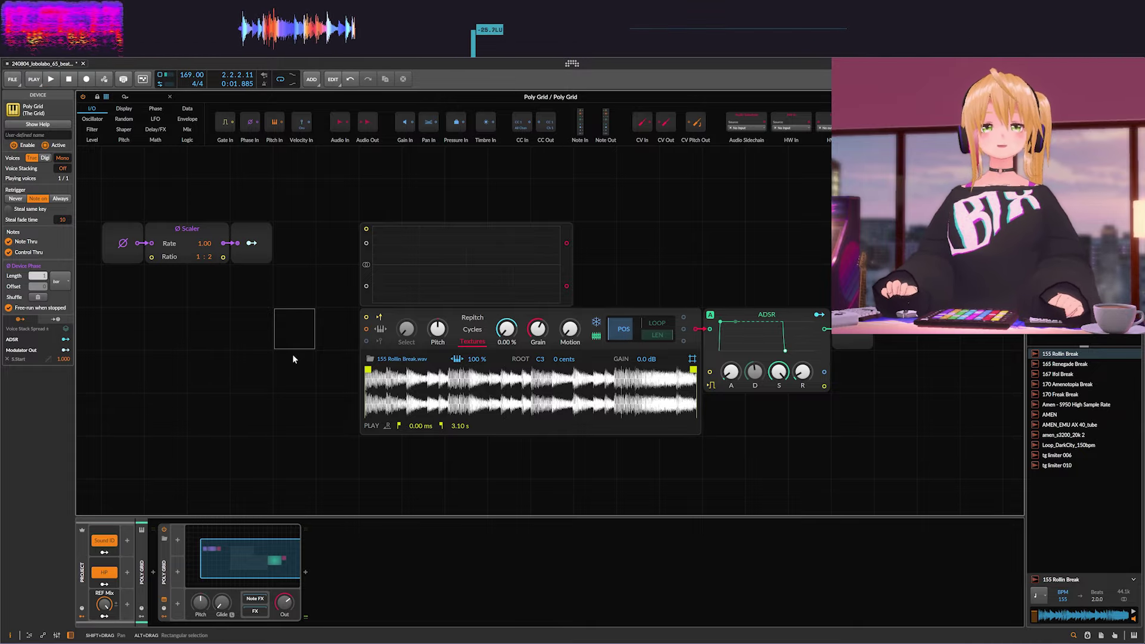
{"action": "key", "text": "space"}
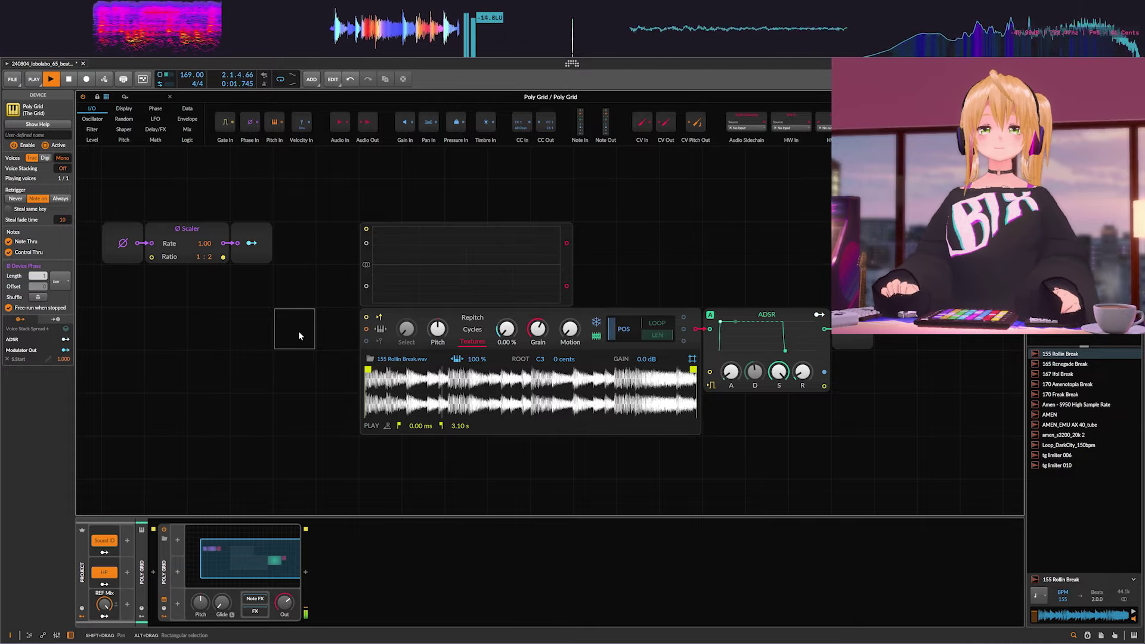
{"action": "key", "text": "space"}
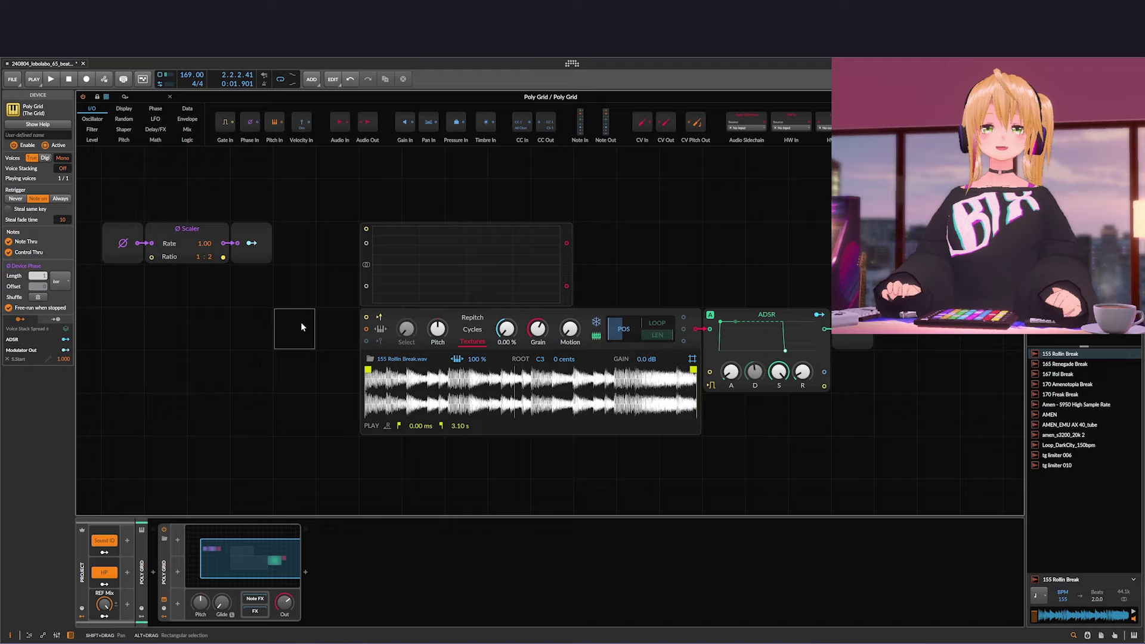
Try shorter grain sizes on the Sampler during playback, going down to 4.74 ms and back up to about 7 ms
{"action": "key", "text": "space"}
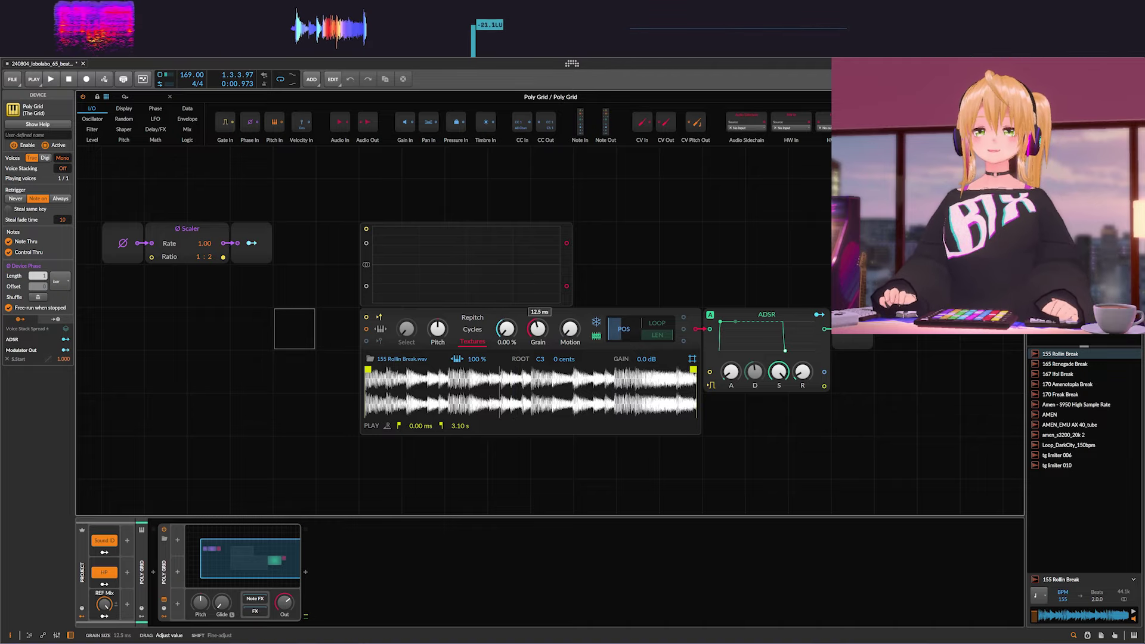
{"action": "left_click_drag", "start_coordinate": [539, 331], "coordinate": [544, 332]}
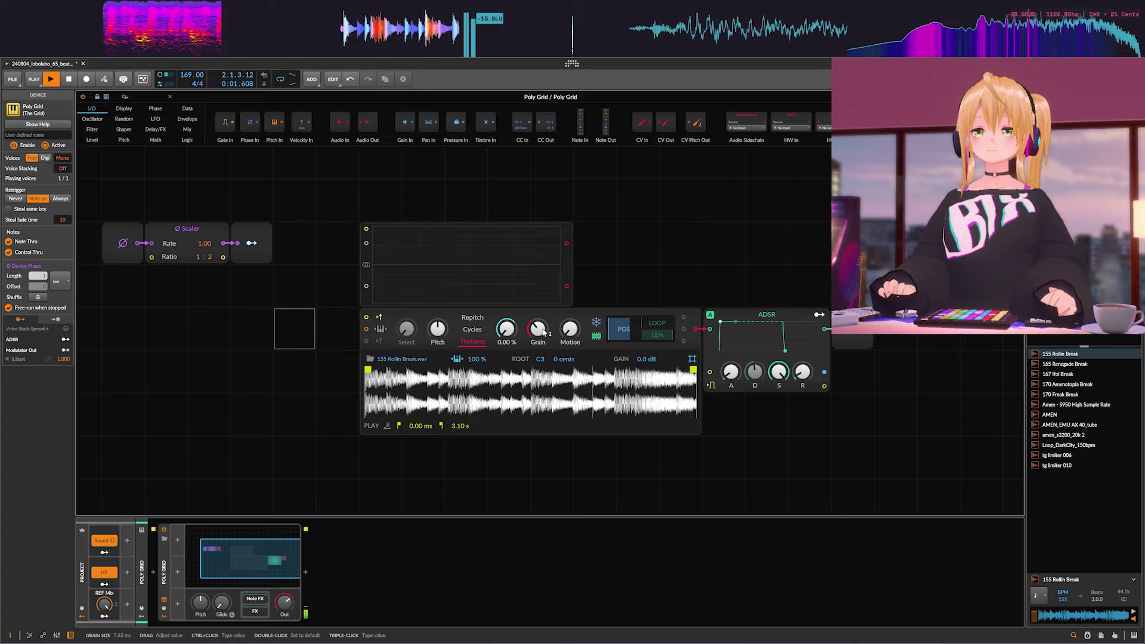
{"action": "key", "text": "space"}
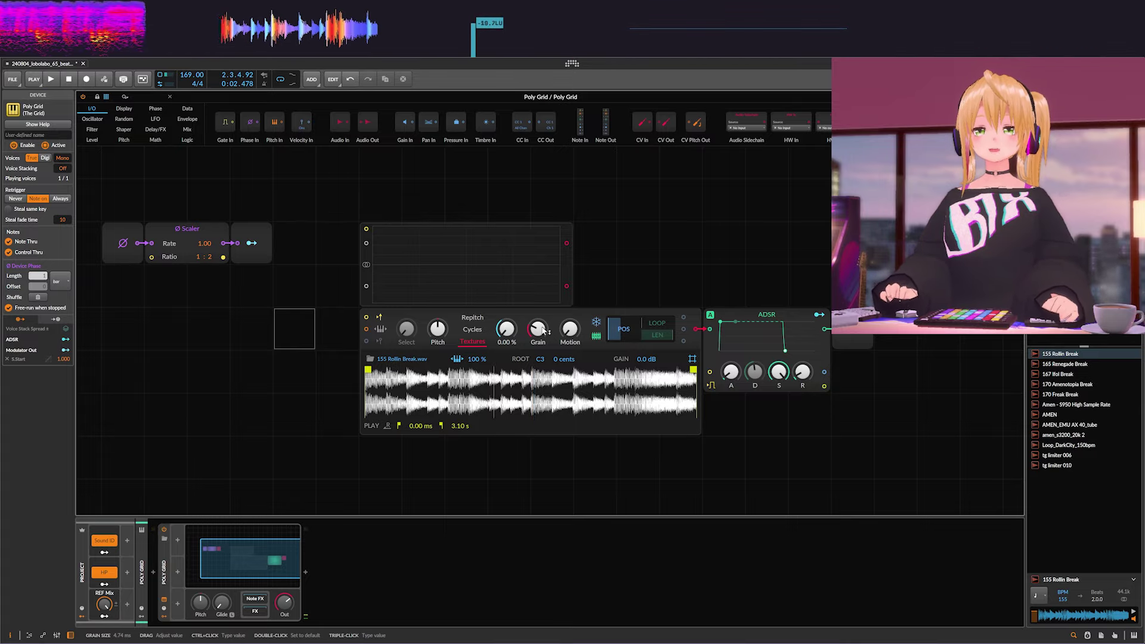
{"action": "key", "text": "space"}
{"action": "left_click_drag", "start_coordinate": [542, 332], "coordinate": [542, 310]}
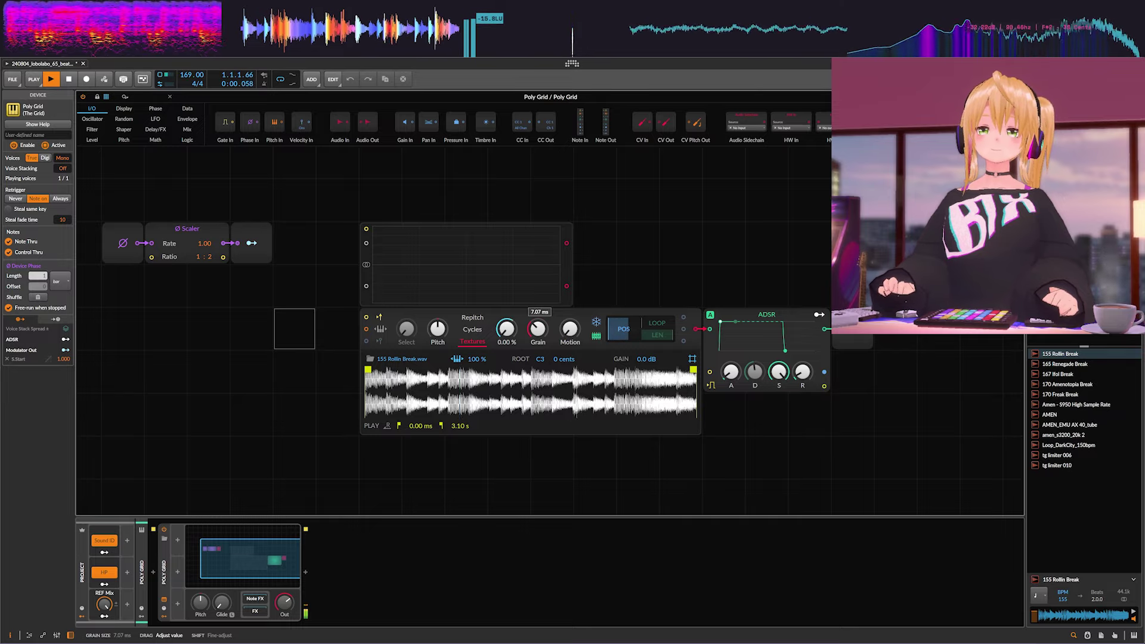
{"action": "key", "text": "space"}
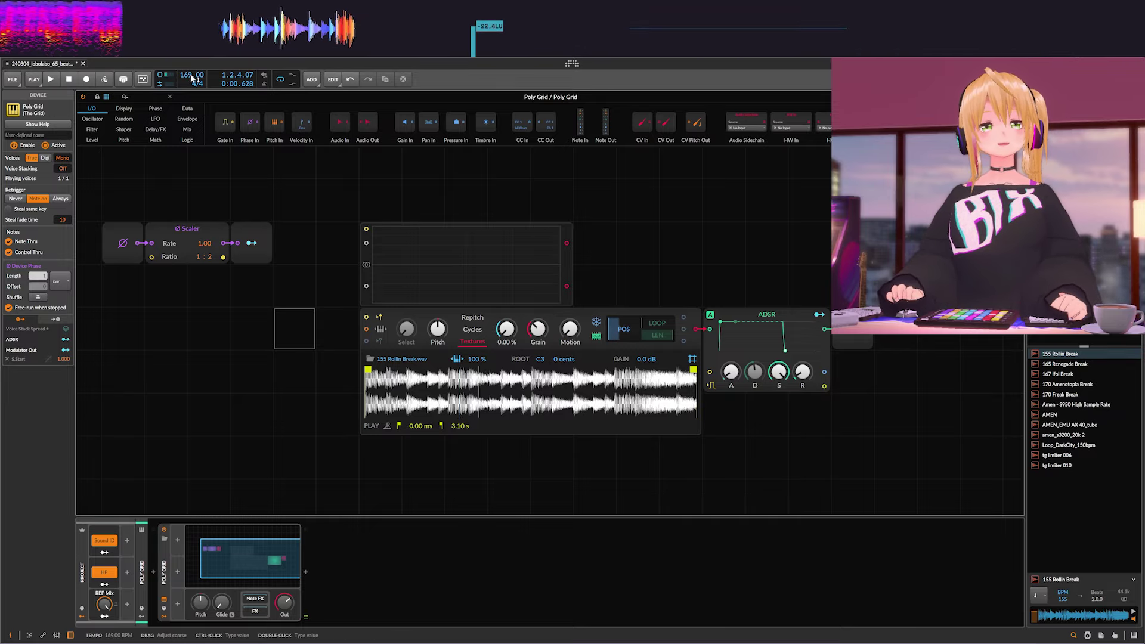
Set the project tempo to 165 BPM and fine-tune the Sampler's grain size to about 7.63 ms during playback
{"action": "key", "text": "space"}
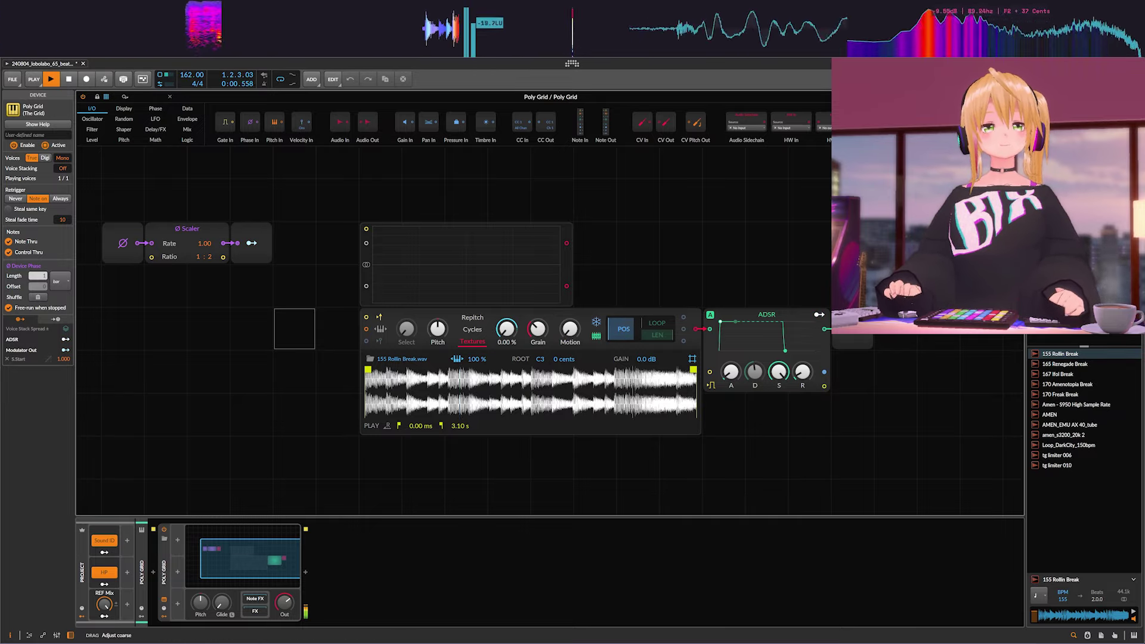
{"action": "left_click_drag", "start_coordinate": [191, 79], "coordinate": [191, 89]}
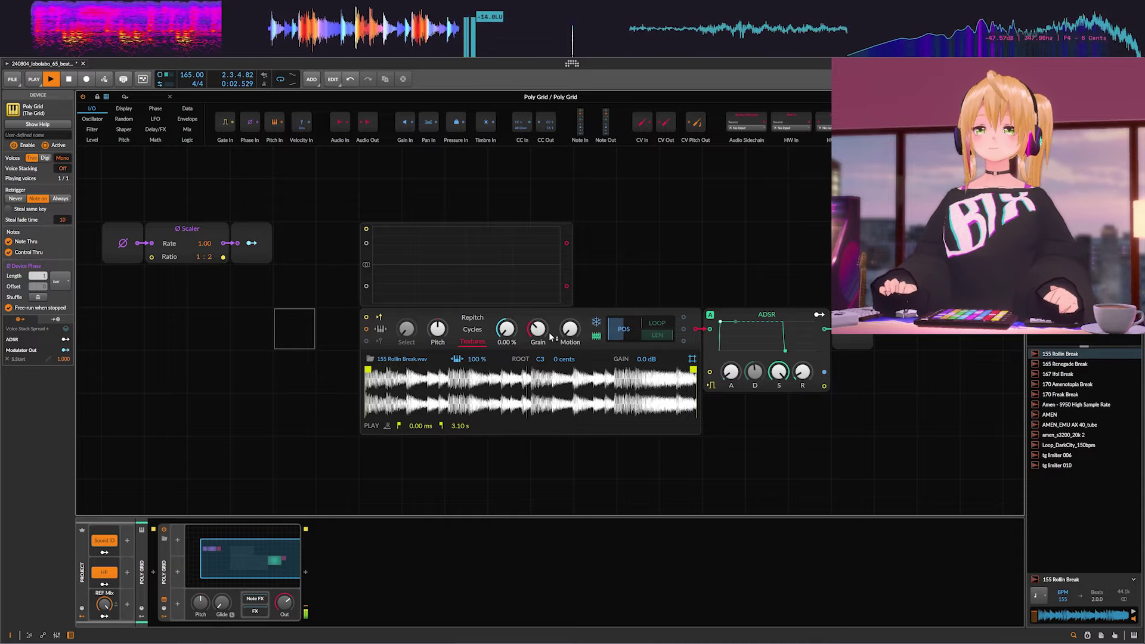
{"action": "mouse_move", "coordinate": [537, 329]}
{"action": "left_mouse_down"}
{"action": "mouse_move", "coordinate": [537, 320]}
{"action": "mouse_move", "coordinate": [540, 331]}
{"action": "left_mouse_up"}
{"action": "key", "text": "space"}
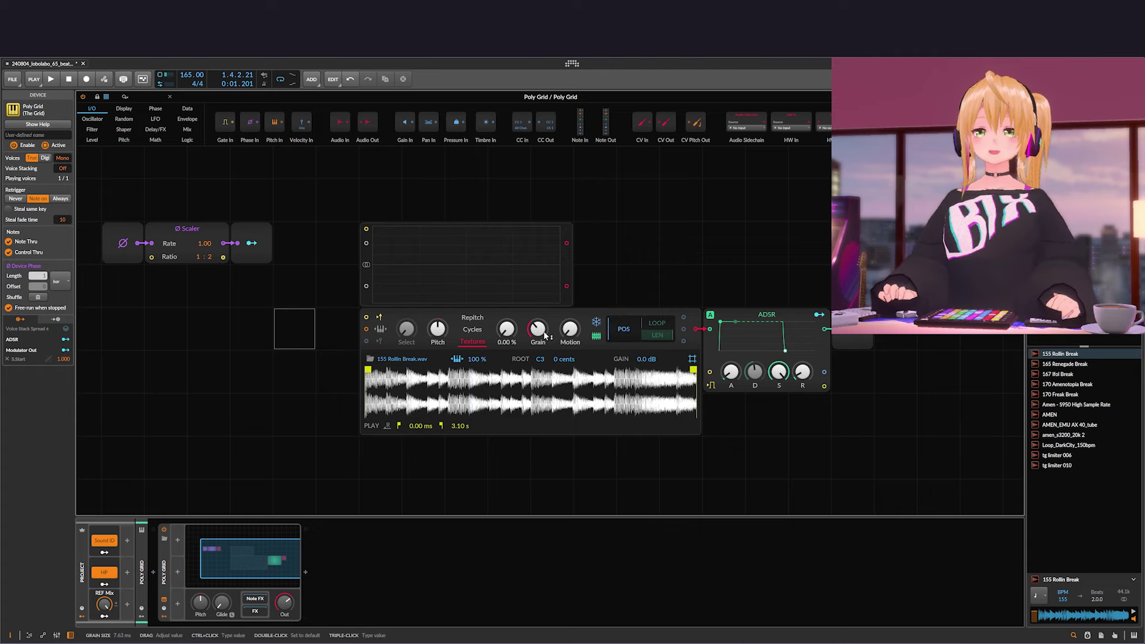
{"action": "left_click_drag", "start_coordinate": [544, 331], "coordinate": [544, 329]}
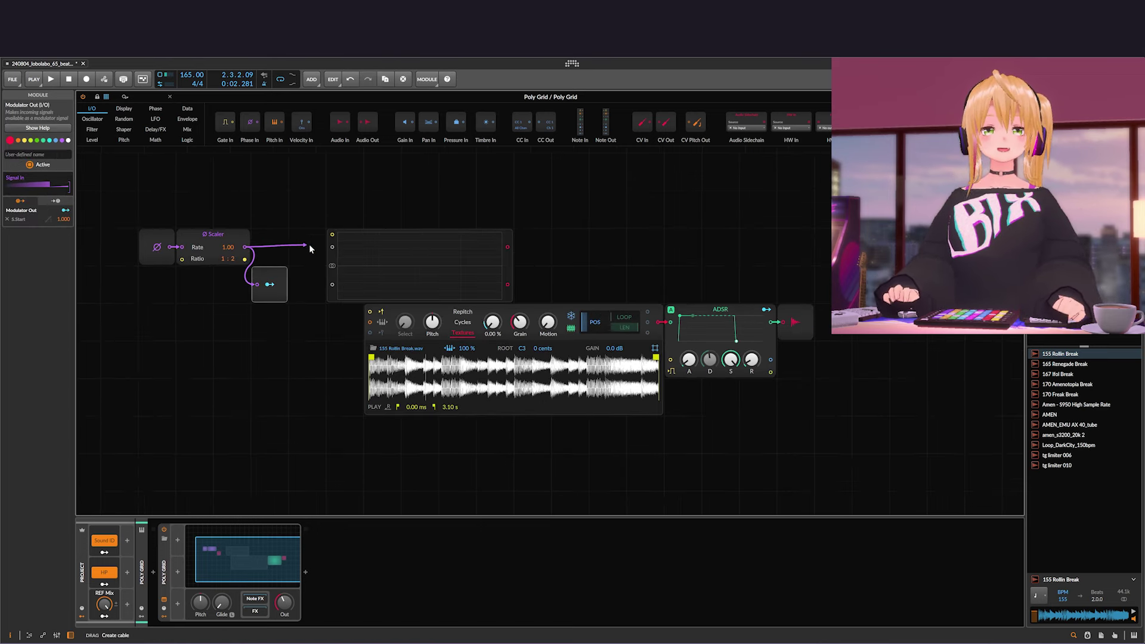
Connect the Ø Scaler's phase output to the Oscilloscope and turn off the device phase's free-run when stopped
{"action": "left_click_drag", "start_coordinate": [309, 248], "coordinate": [333, 247]}
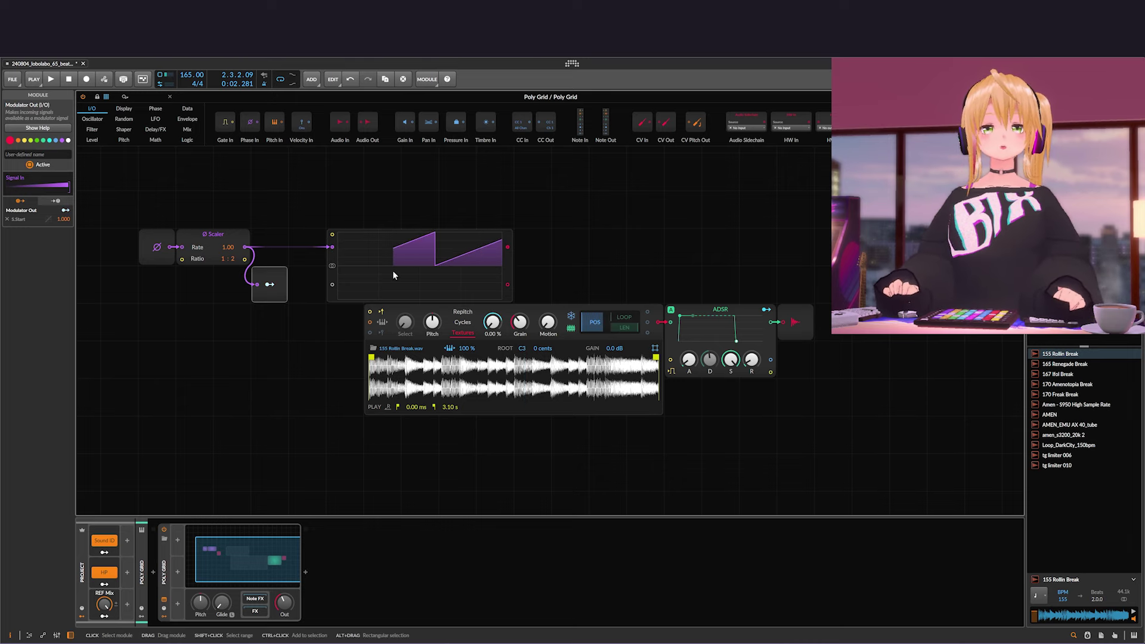
{"action": "left_click", "coordinate": [230, 328]}
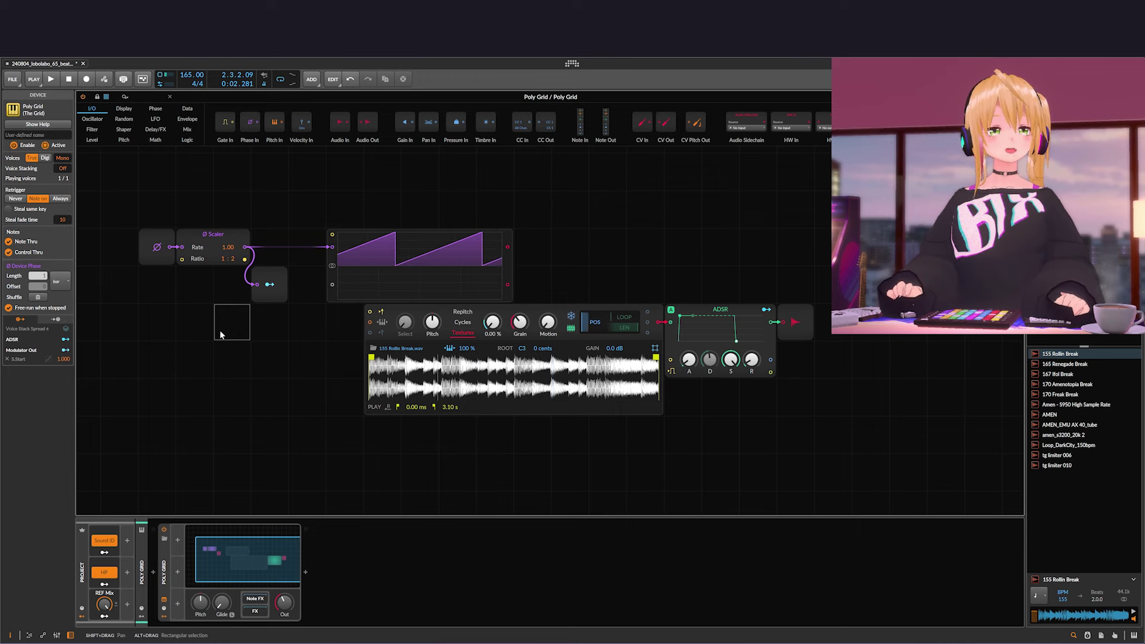
{"action": "left_click", "coordinate": [9, 309]}
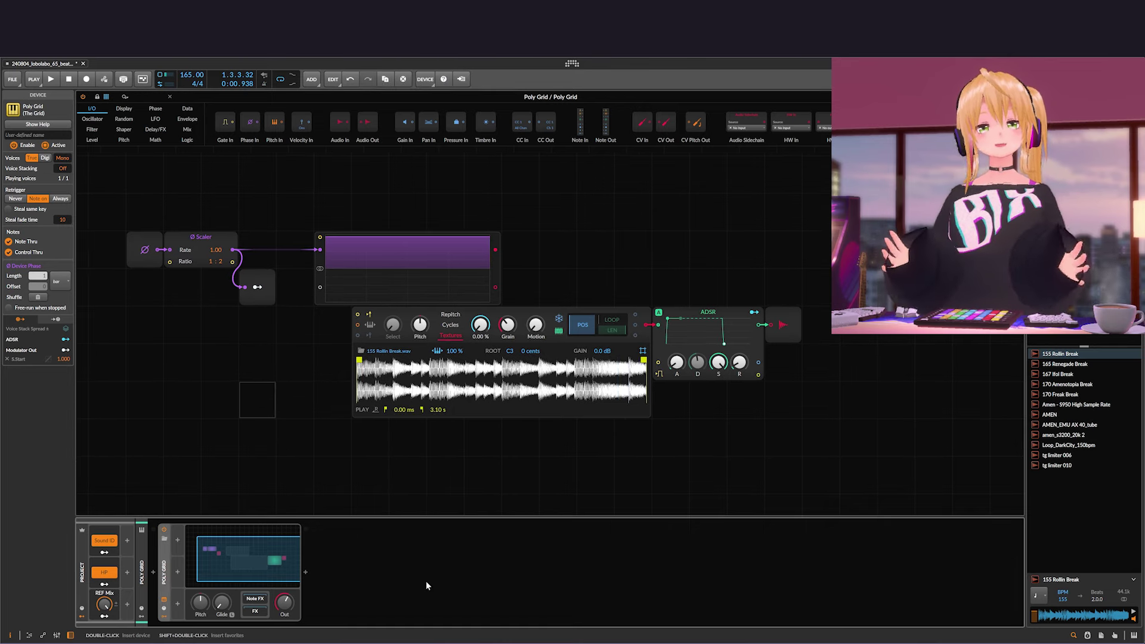
{"action": "left_click", "coordinate": [323, 431]}
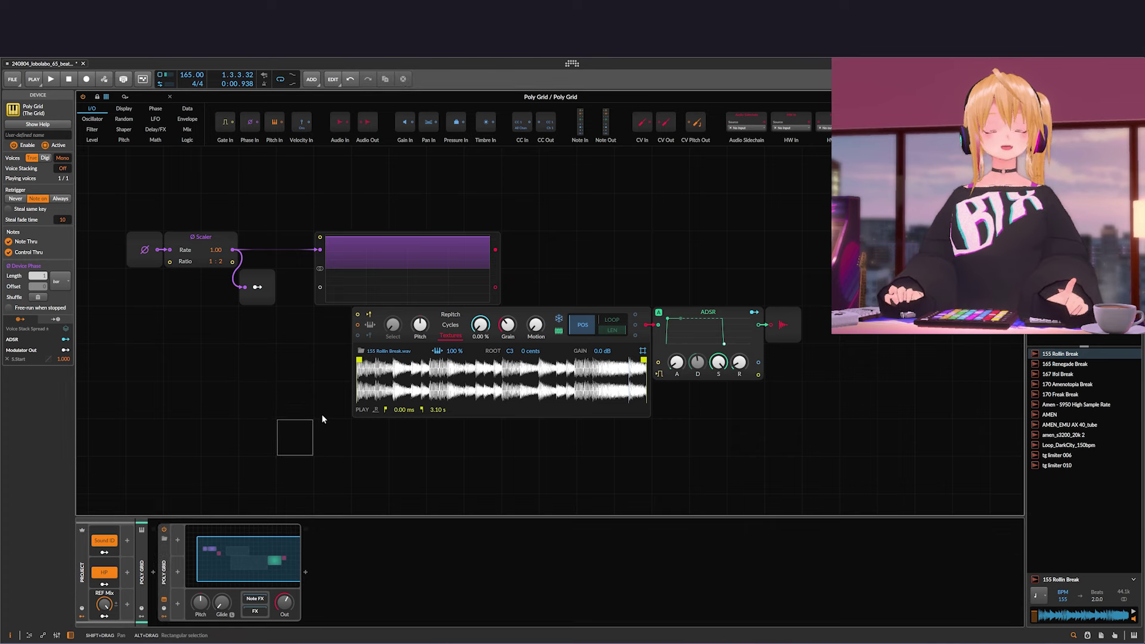
{"action": "left_click", "coordinate": [317, 403]}
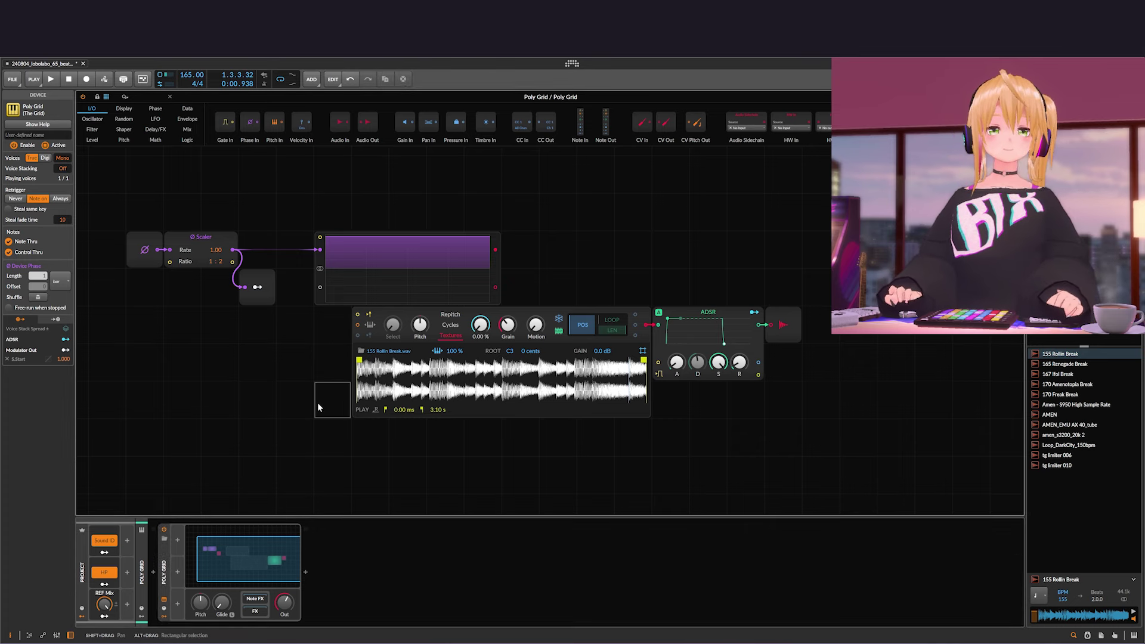
Return to the arranger and audition the Poly Grid track with short playbacks from the start
{"action": "key", "text": "Escape"}
{"action": "left_click", "coordinate": [251, 233]}
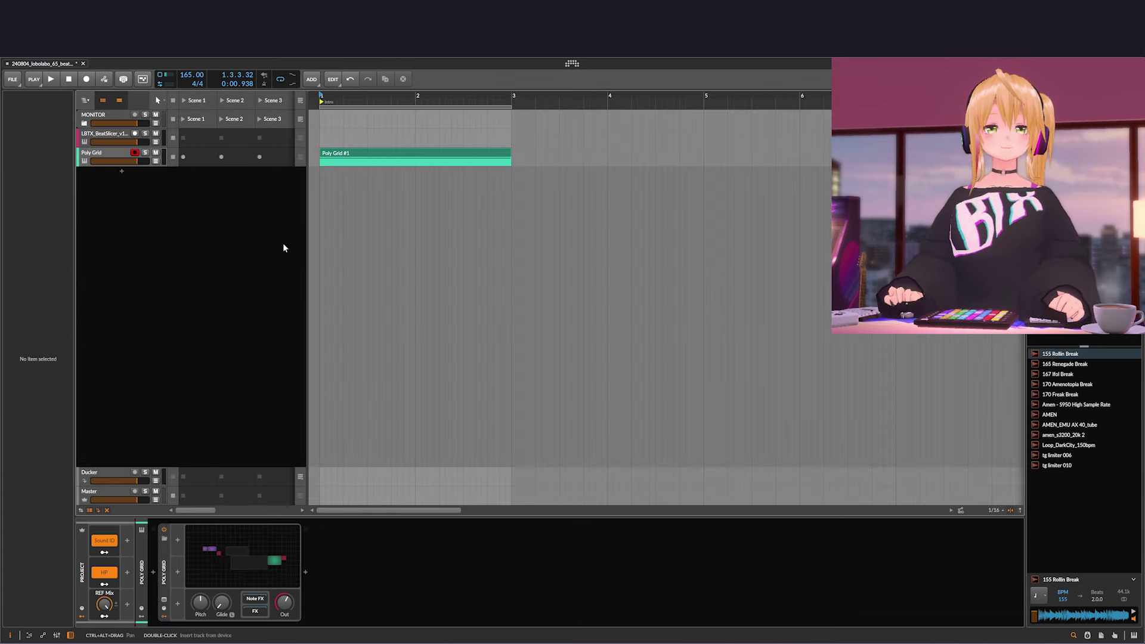
{"action": "key", "text": "space"}
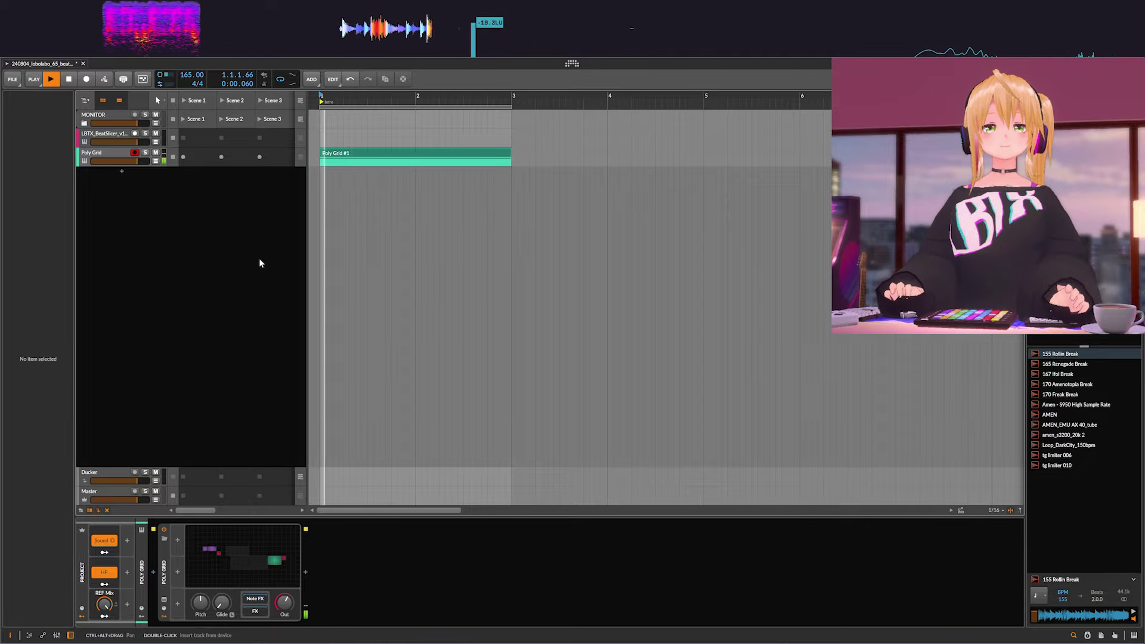
{"action": "key", "text": "space"}
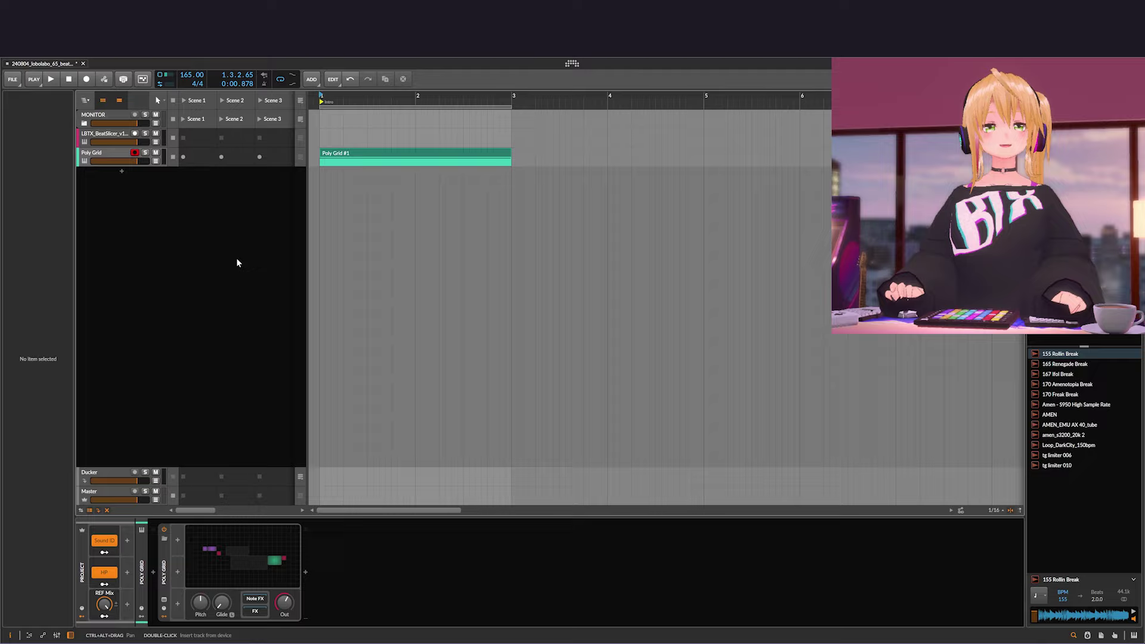
{"action": "key", "text": "space"}
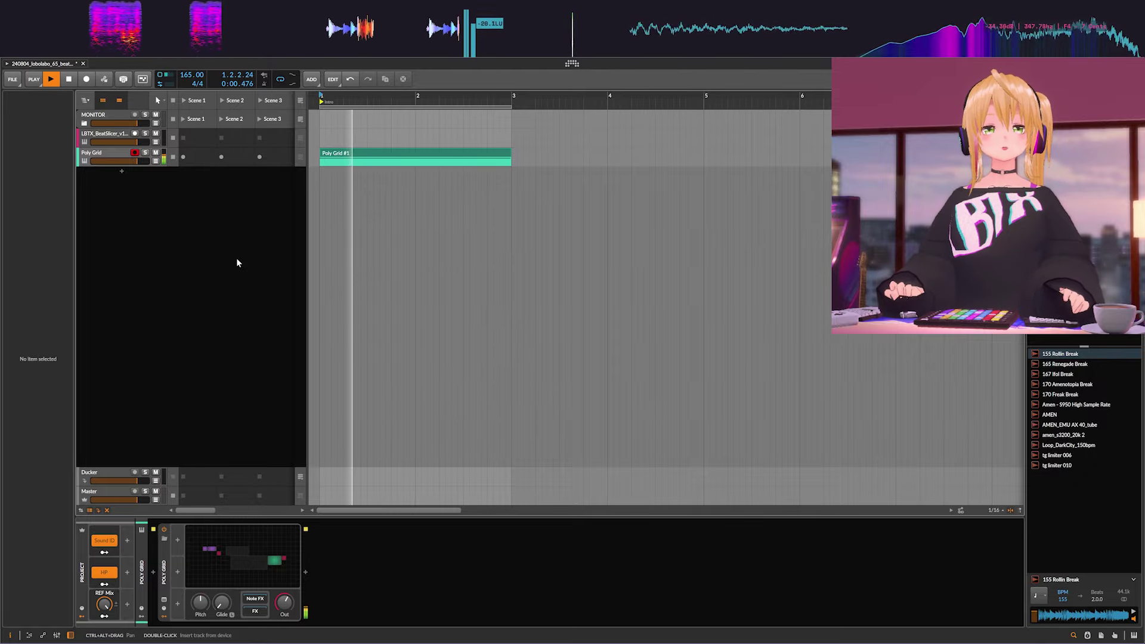
{"action": "key", "text": "space"}
Reopen the Poly Grid patch, play it to examine the scaled phase in the Oscilloscope, and select the Ø Scaler
{"action": "left_click", "coordinate": [249, 545]}
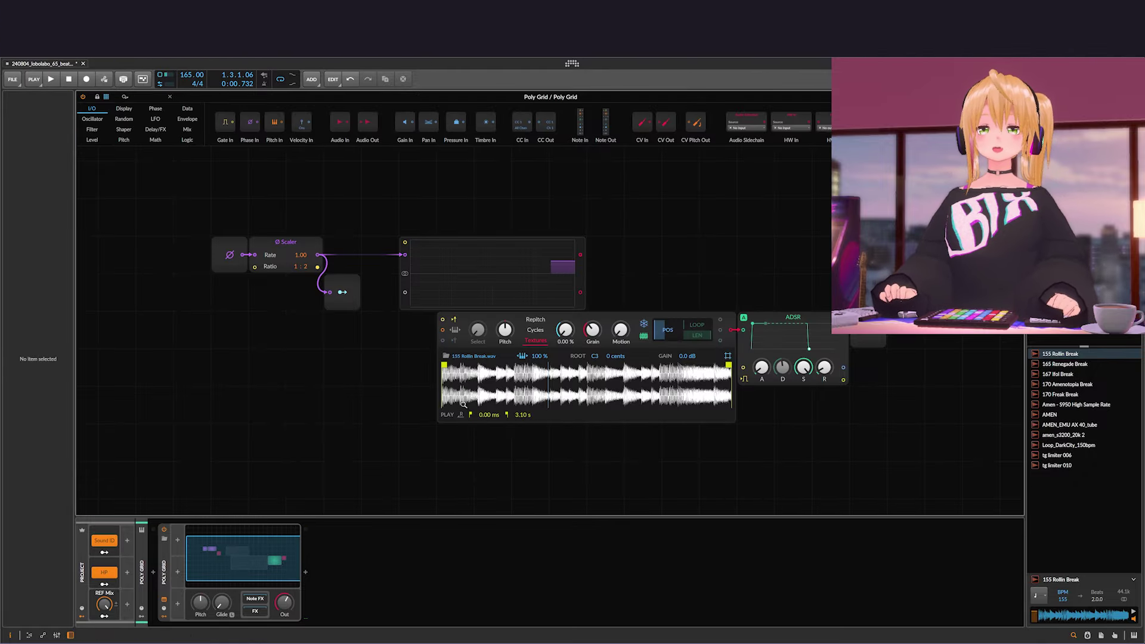
{"action": "left_click_drag", "start_coordinate": [367, 417], "coordinate": [304, 380]}
{"action": "key", "text": "space"}
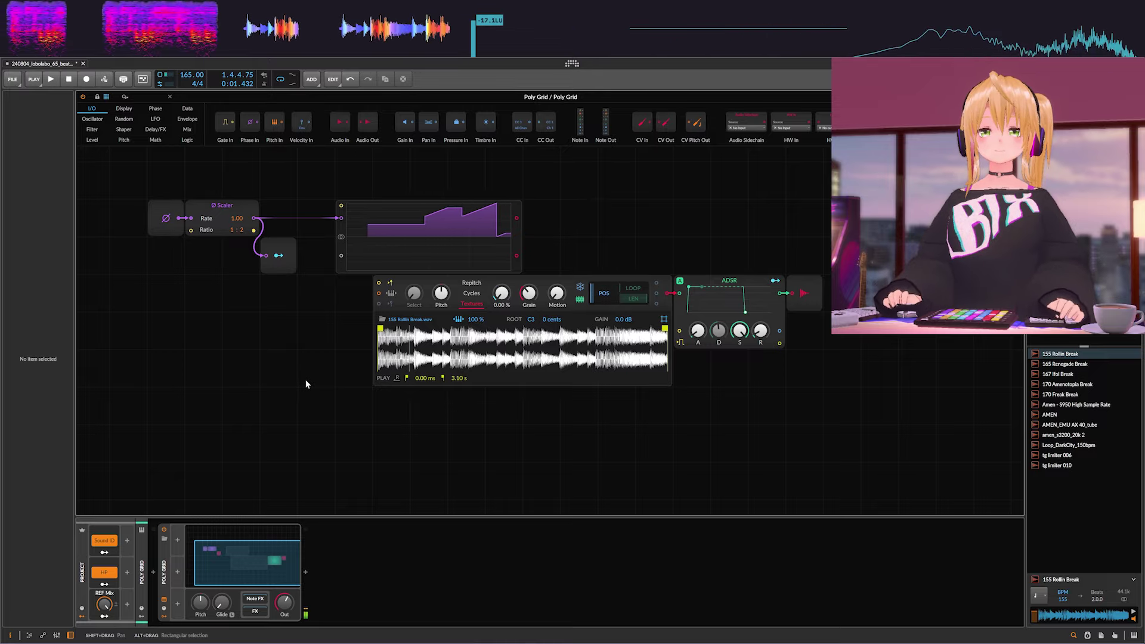
{"action": "key", "text": "space"}
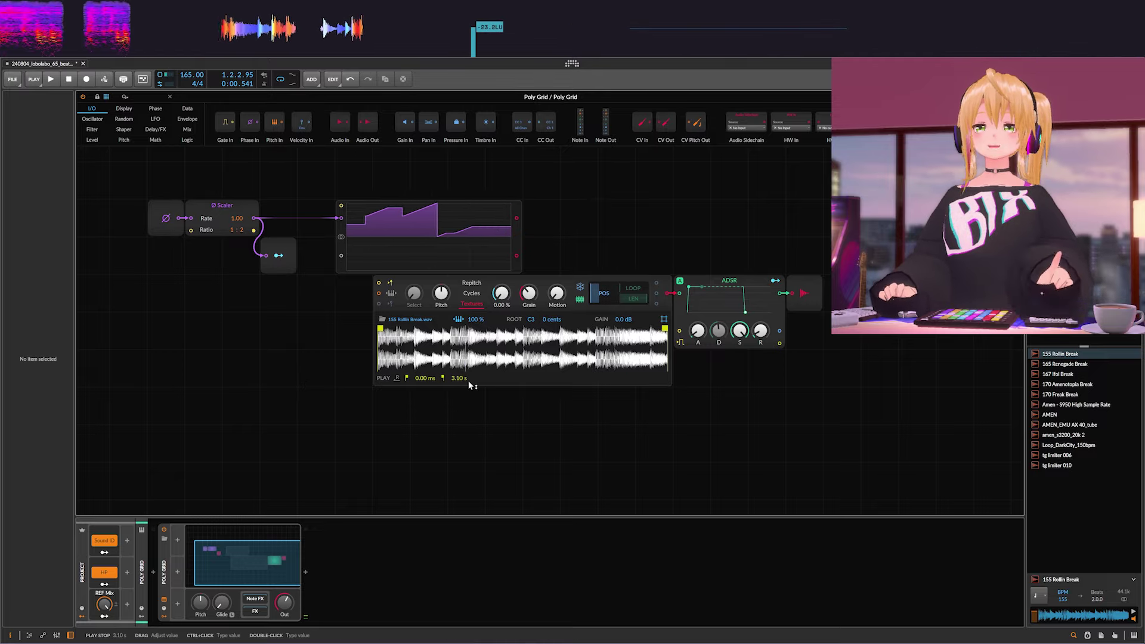
{"action": "left_click", "coordinate": [256, 205]}
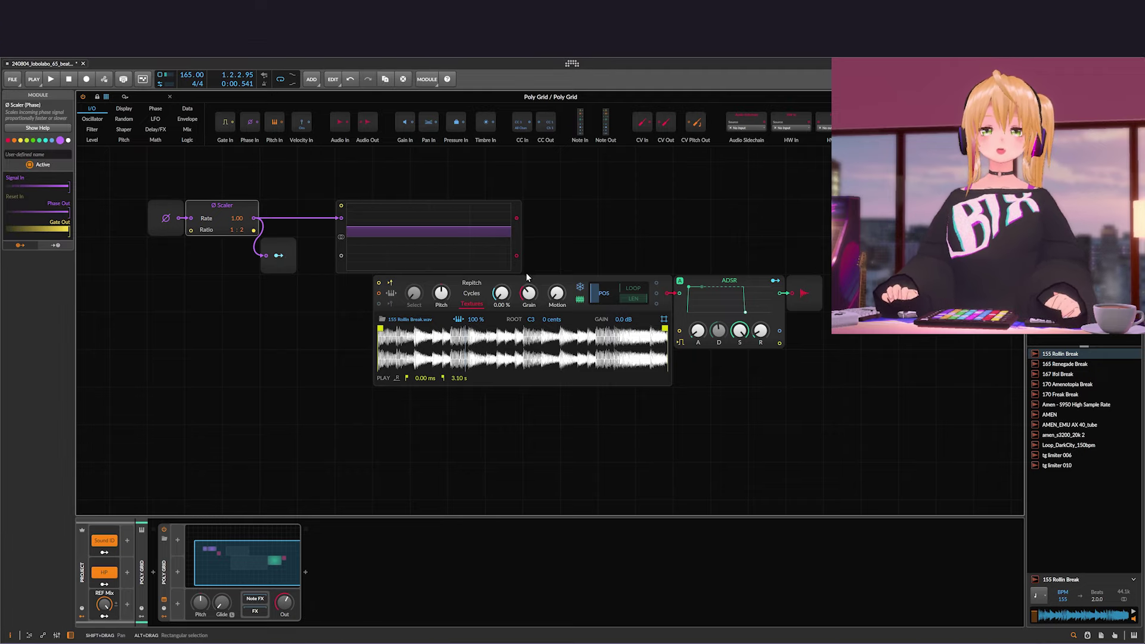
Play the Poly Grid patch repeatedly to examine where the scaled phase starts in the Oscilloscope, and check the clip in the arranger
{"action": "key", "text": "space"}
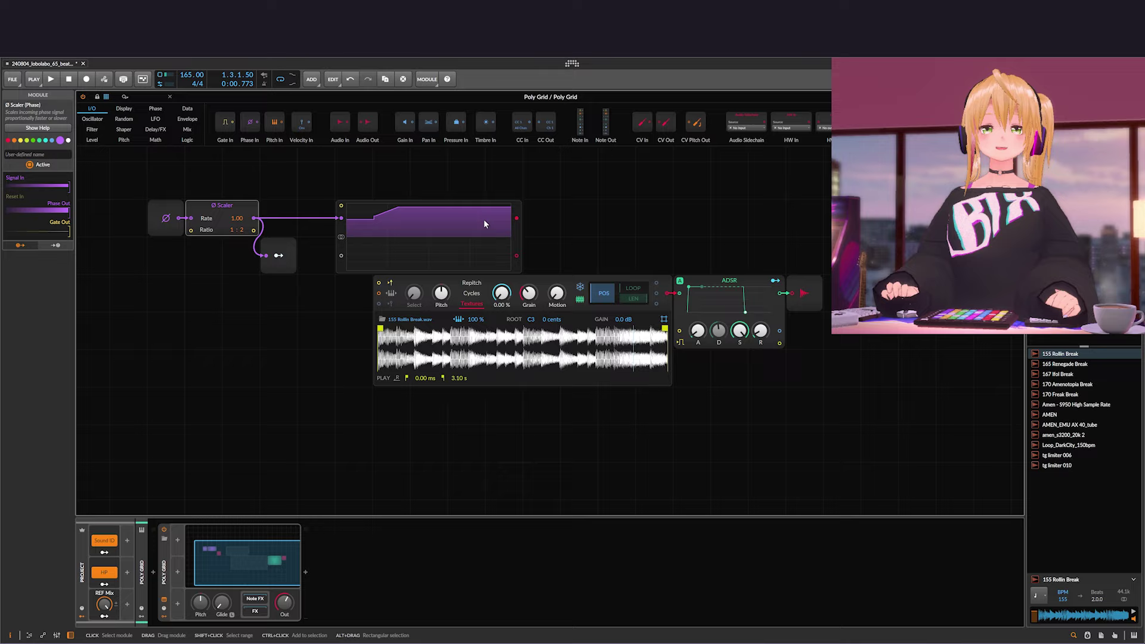
{"action": "key", "text": "space"}
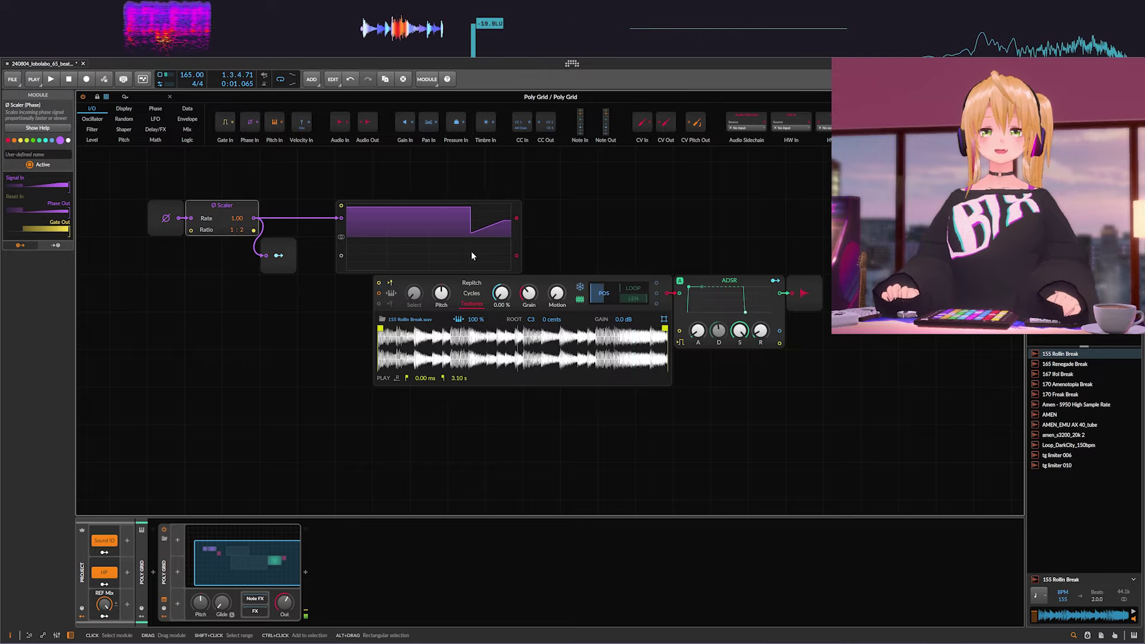
{"action": "key", "text": "space"}
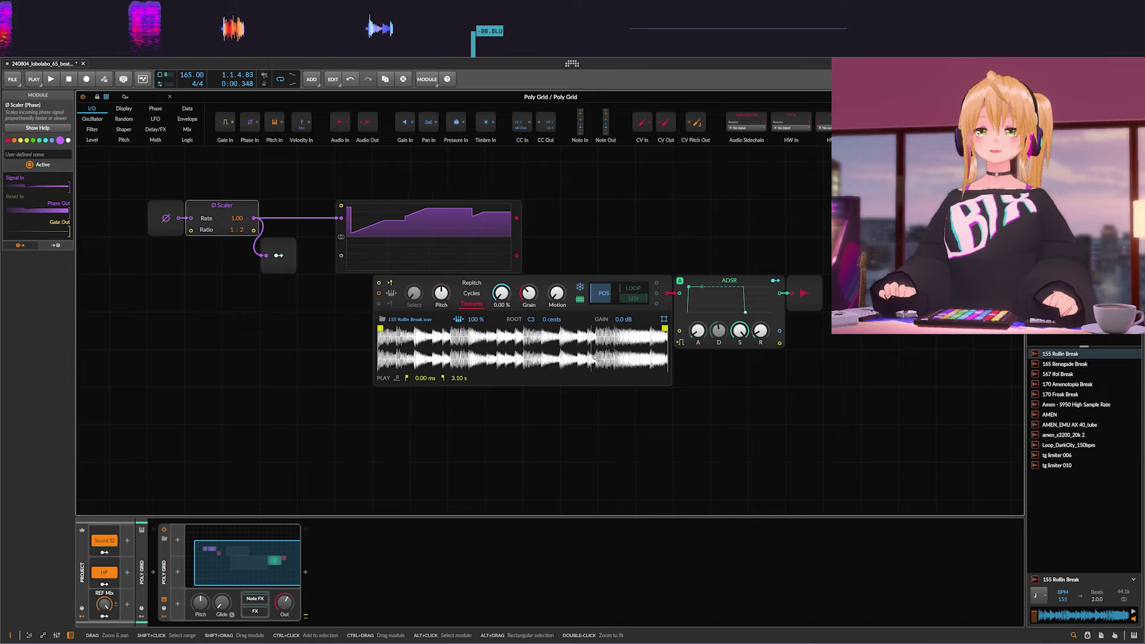
{"action": "key", "text": "space"}
{"action": "key", "text": "space"}
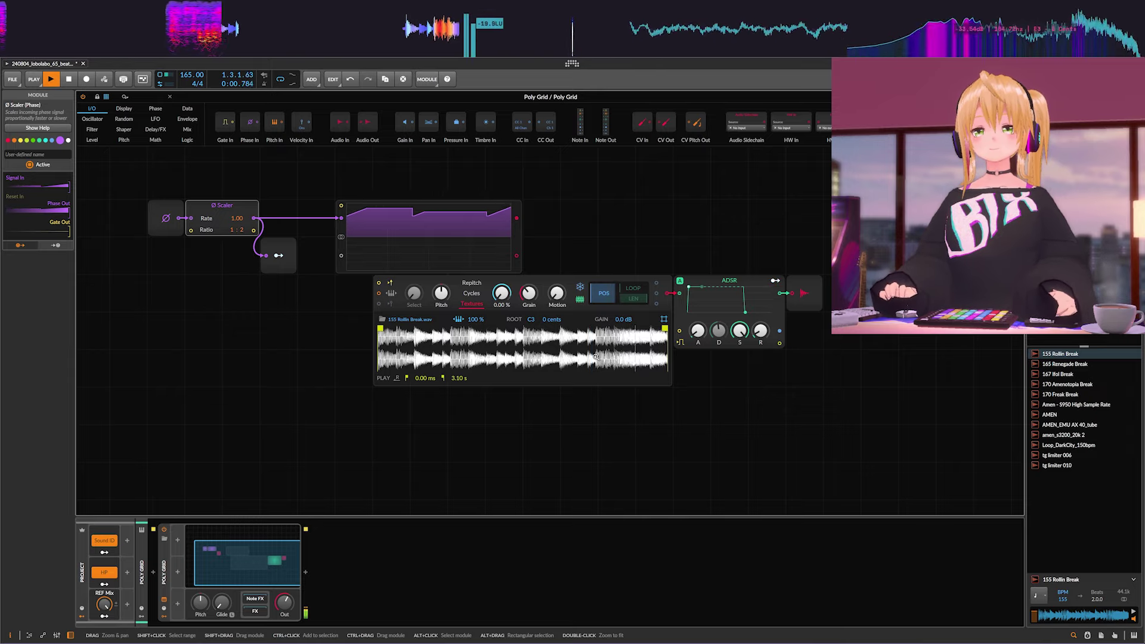
{"action": "key", "text": "space"}
{"action": "key", "text": "space"}
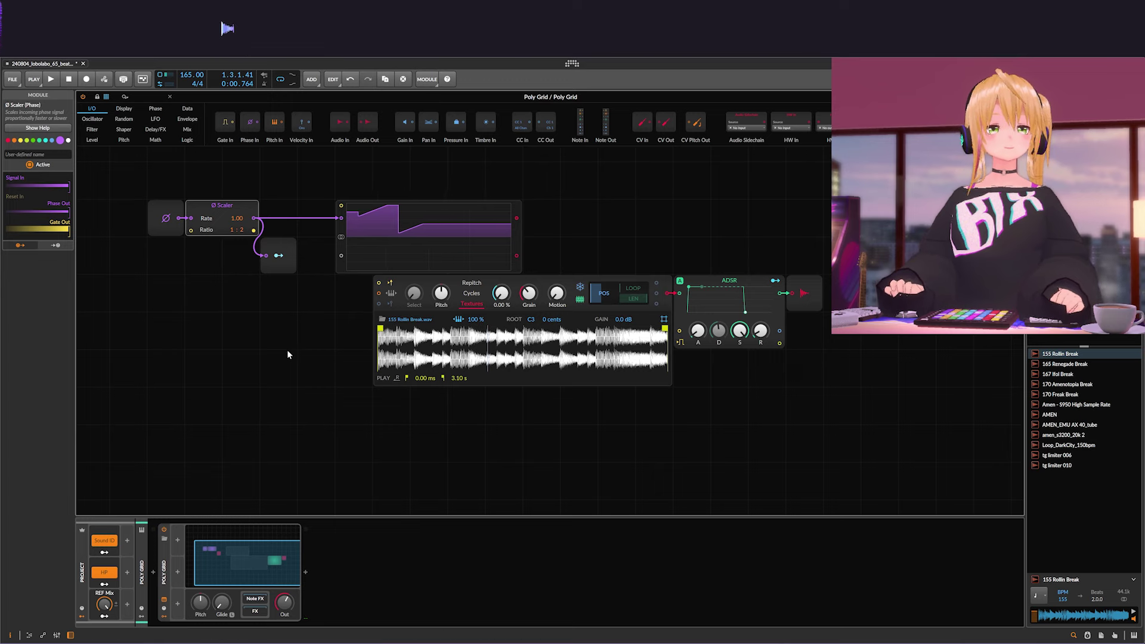
{"action": "left_click", "coordinate": [317, 301]}
{"action": "key", "text": "Escape"}
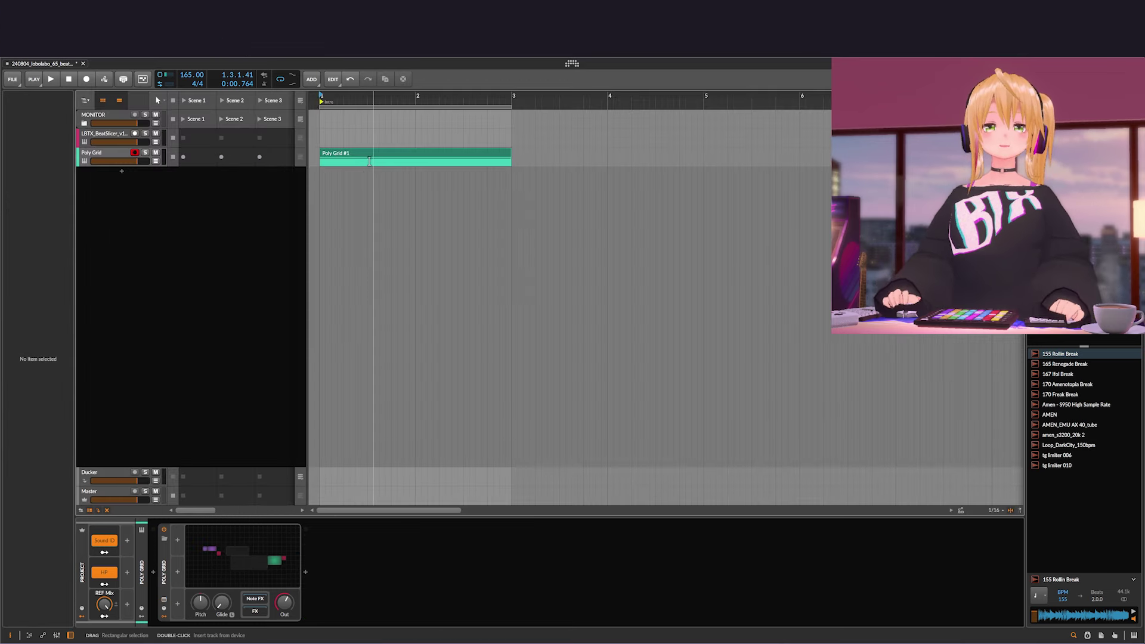
{"action": "left_click", "coordinate": [250, 549]}
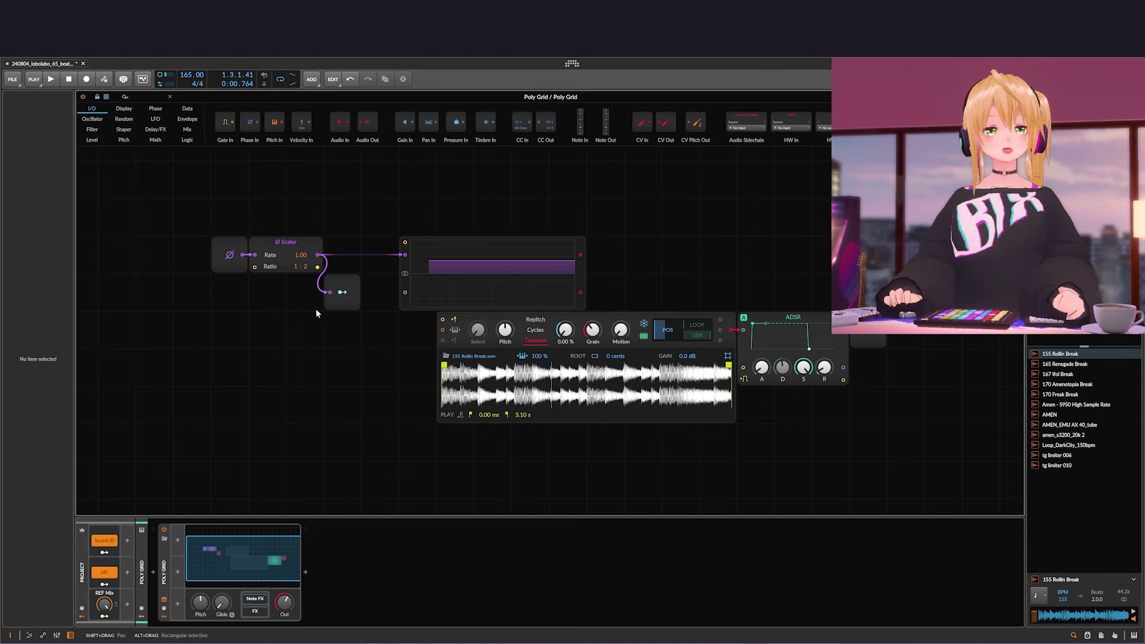
Insert a Ø Reset between the Ø Scaler and its outputs, and shift the Phase In, Ø Scaler and Ø Reset one grid cell away from the Modulator Out
{"action": "left_click", "coordinate": [157, 110]}
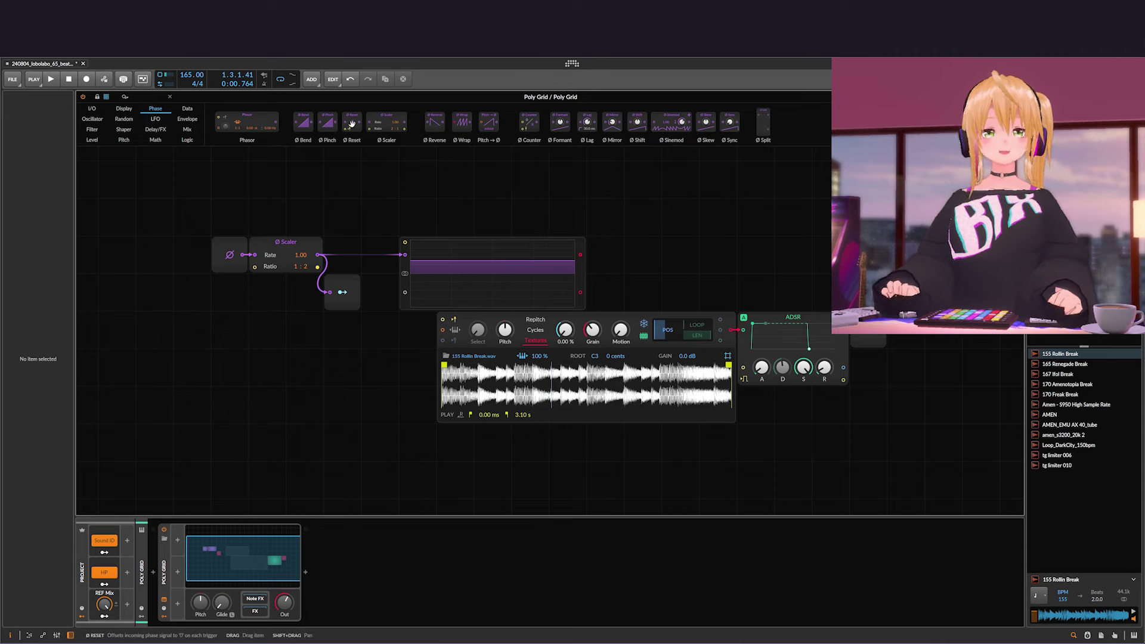
{"action": "left_click_drag", "start_coordinate": [352, 124], "coordinate": [355, 210]}
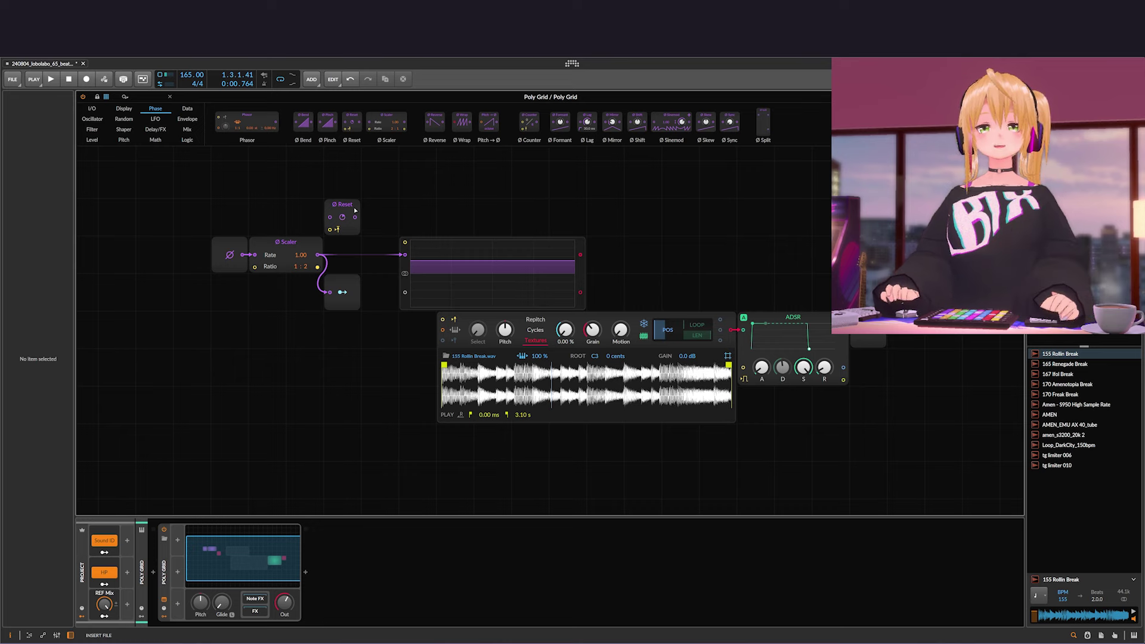
{"action": "key", "text": "Delete"}
{"action": "left_click_drag", "start_coordinate": [317, 258], "coordinate": [317, 258]}
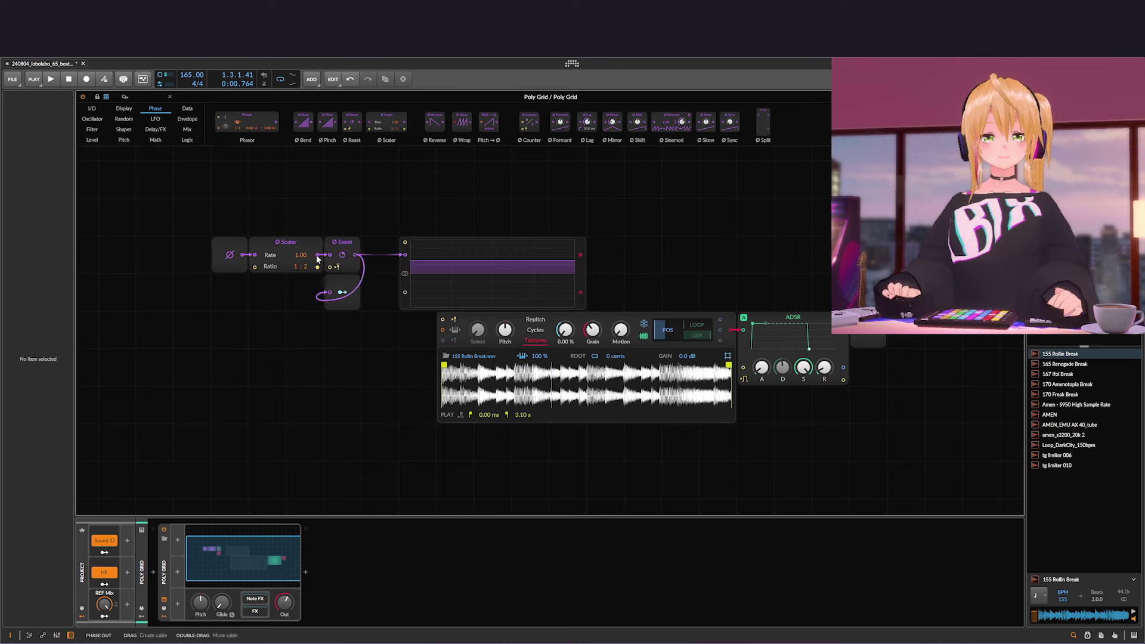
{"action": "left_click_drag", "start_coordinate": [204, 202], "coordinate": [335, 243]}
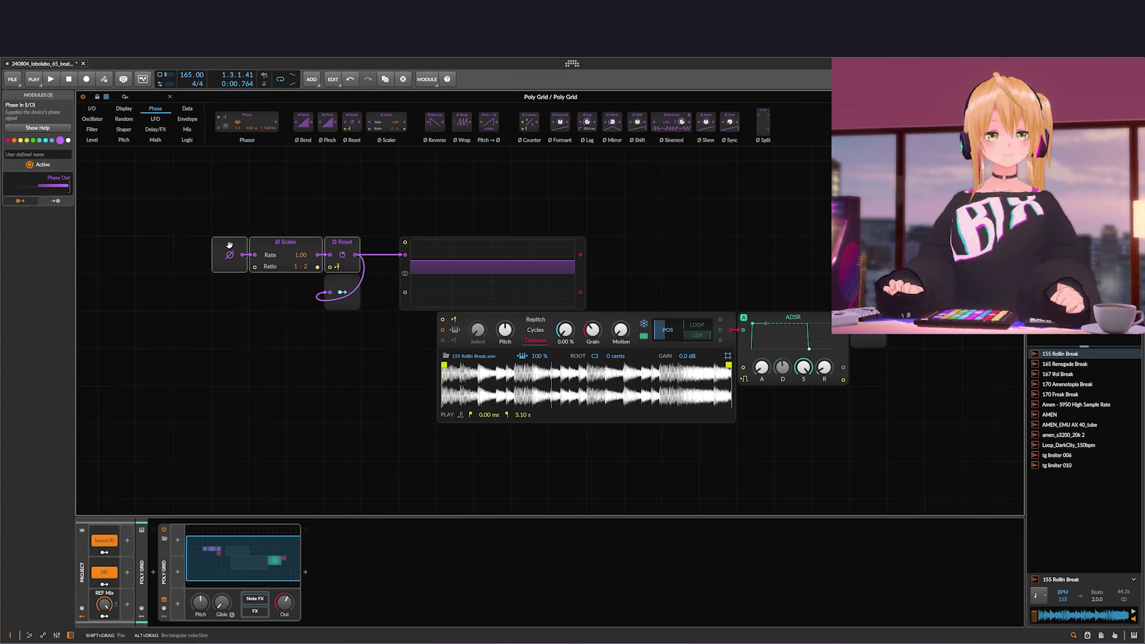
{"action": "left_click", "coordinate": [354, 367]}
Audition the patch with the Ø Reset in place, first in the patch and again from the arranger
{"action": "key", "text": "space"}
{"action": "left_click_drag", "start_coordinate": [395, 399], "coordinate": [333, 367]}
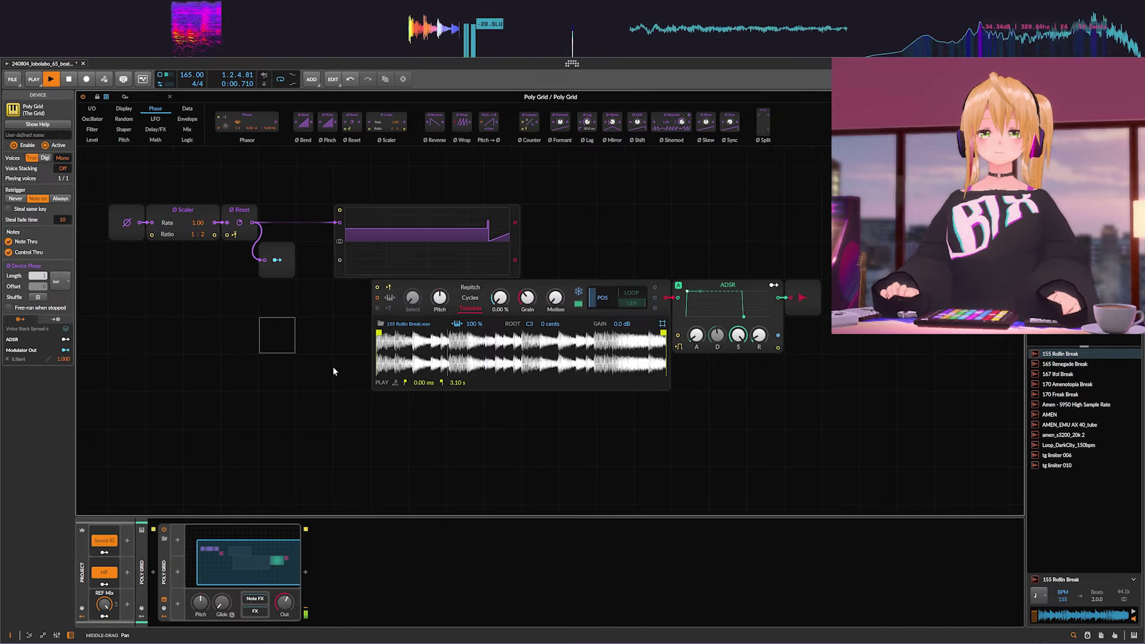
{"action": "key", "text": "space"}
{"action": "key", "text": "space"}
{"action": "key", "text": "space"}
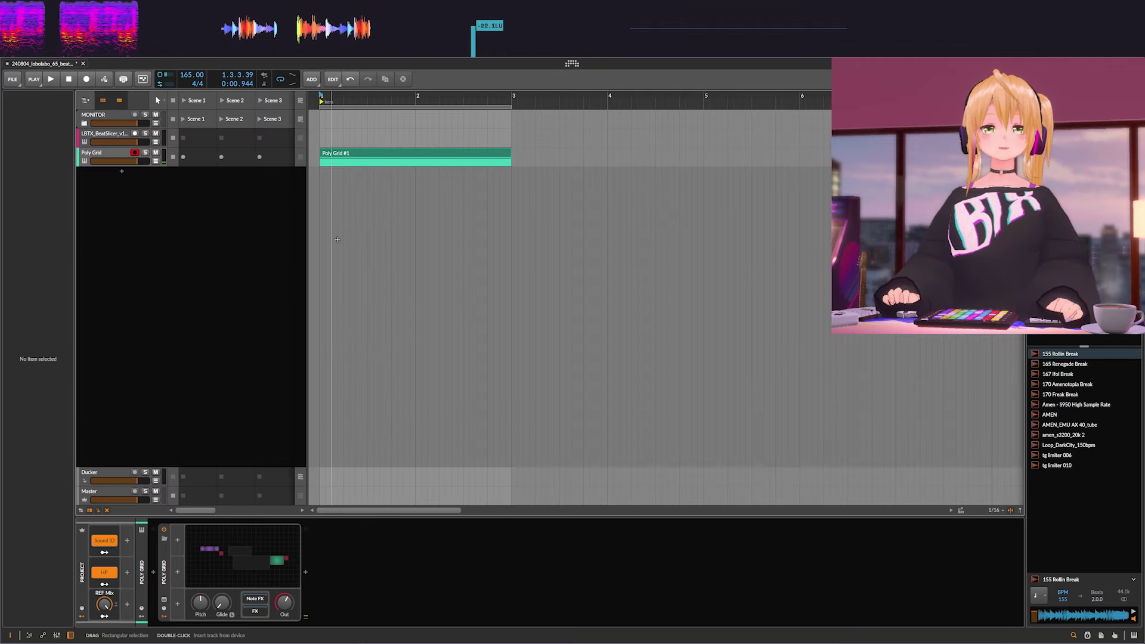
{"action": "key", "text": "space"}
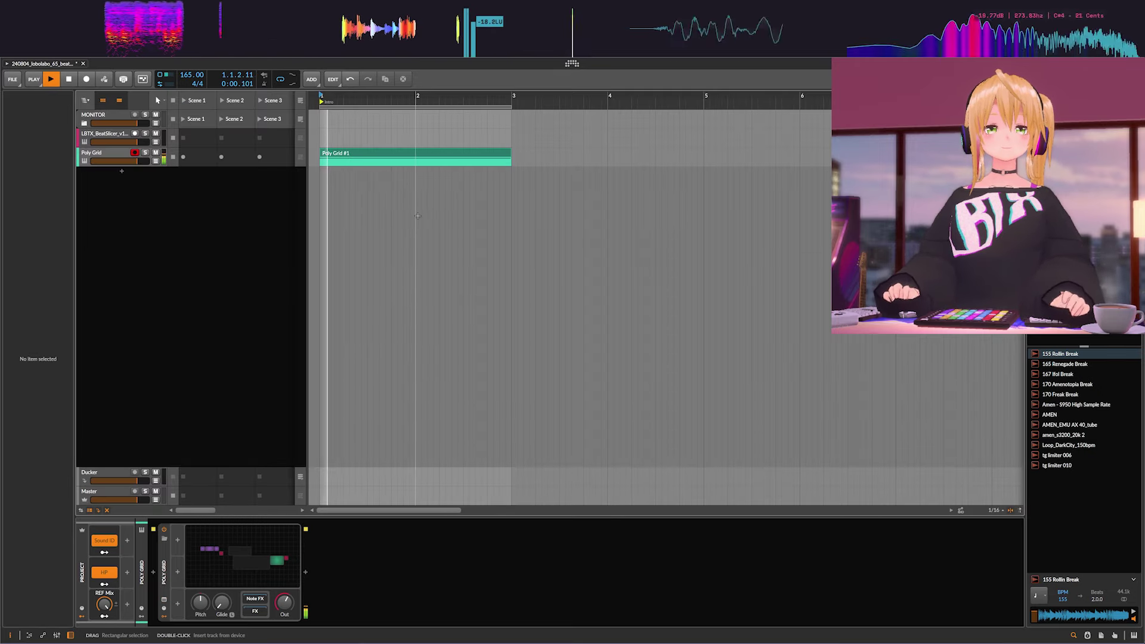
{"action": "key", "text": "space"}
Reopen the Poly Grid patch and play it in short bursts to examine the retriggered phase in the Oscilloscope
{"action": "left_click", "coordinate": [272, 572]}
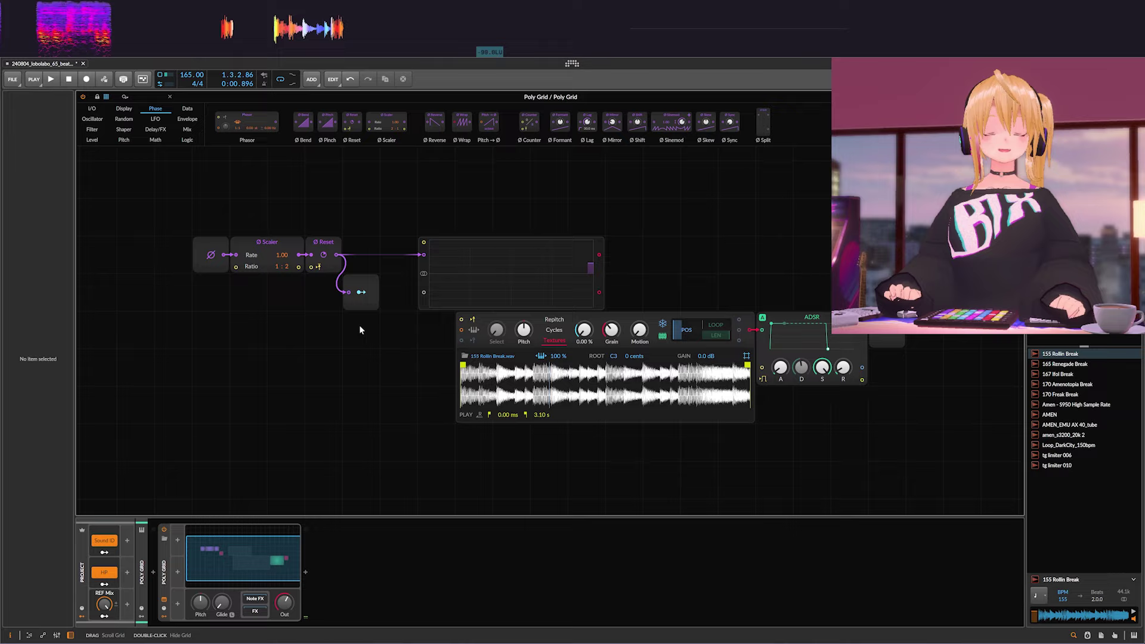
{"action": "left_click_drag", "start_coordinate": [395, 357], "coordinate": [363, 352]}
{"action": "key", "text": "space"}
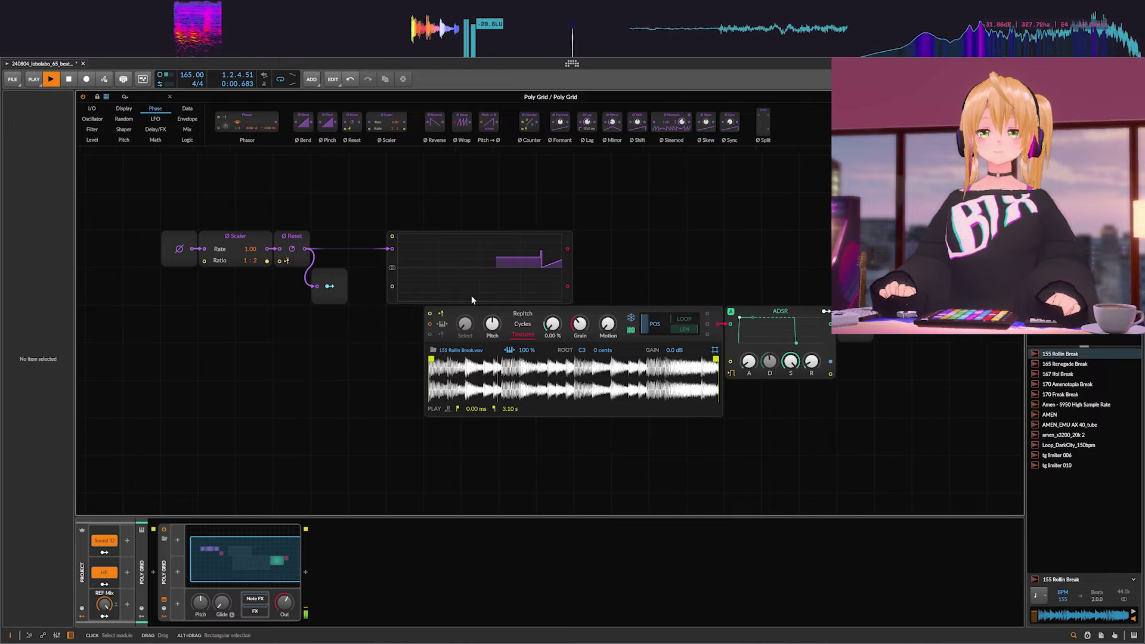
{"action": "key", "text": "space"}
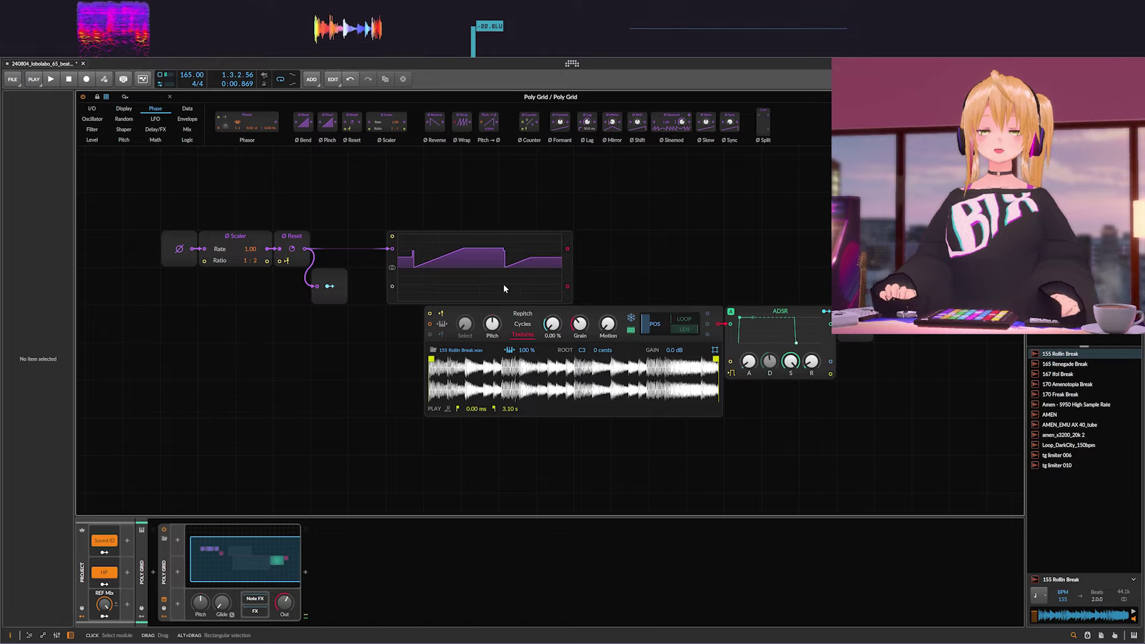
{"action": "key", "text": "space"}
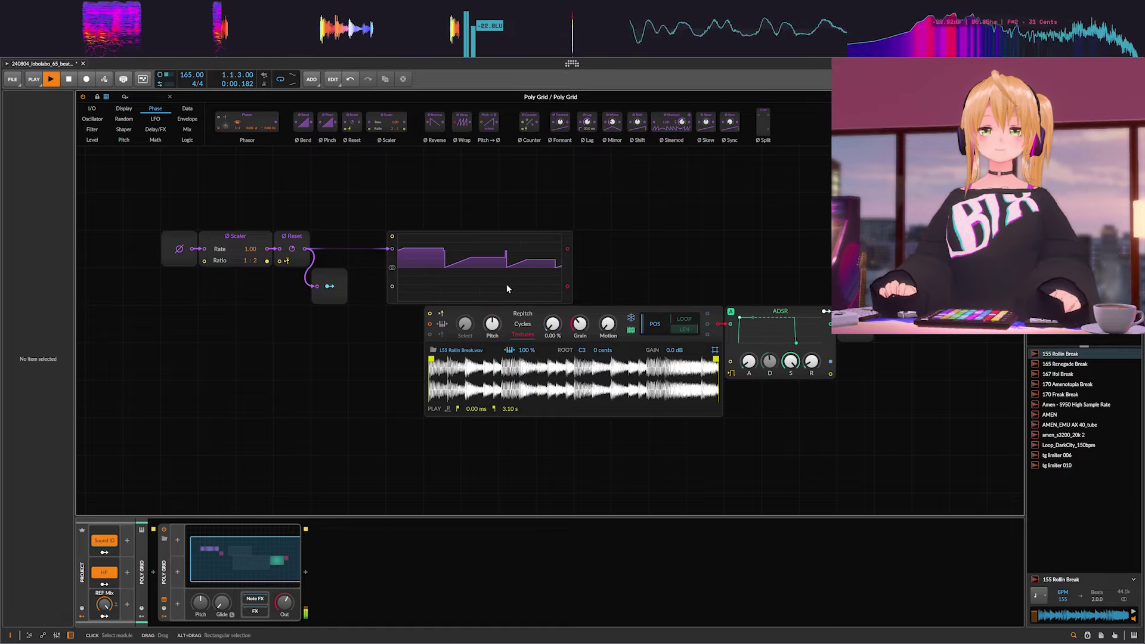
{"action": "key", "text": "space"}
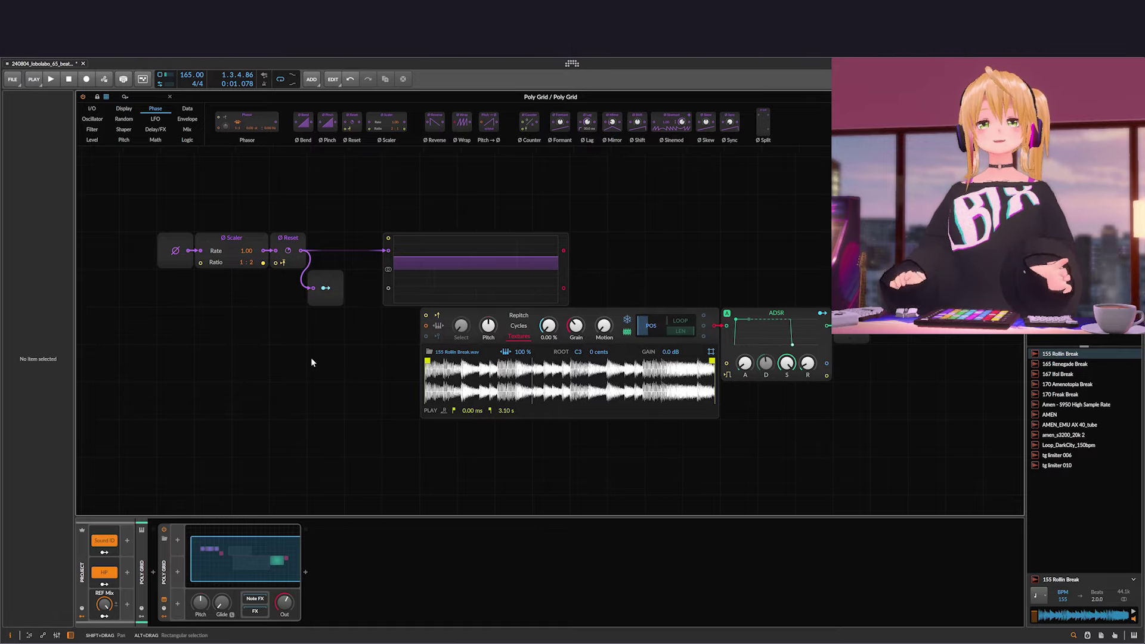
Inspect the Ø Reset, check the arranger, and reposition the Sampler, ADSR and Audio Out below the phase modules in the patch
{"action": "left_click", "coordinate": [290, 237]}
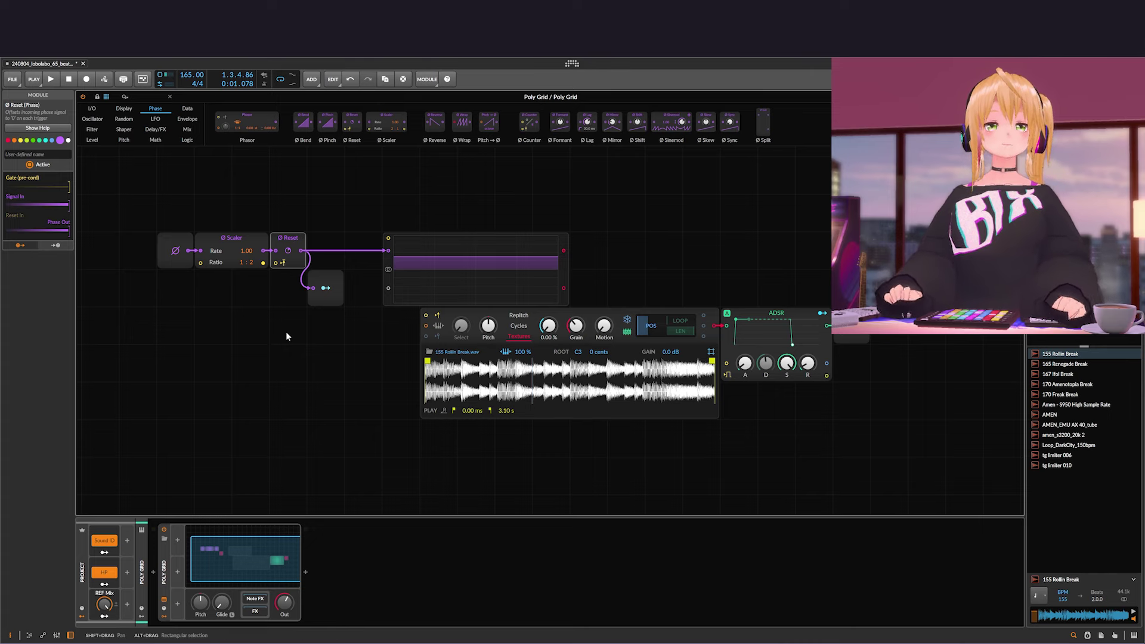
{"action": "left_click", "coordinate": [278, 563]}
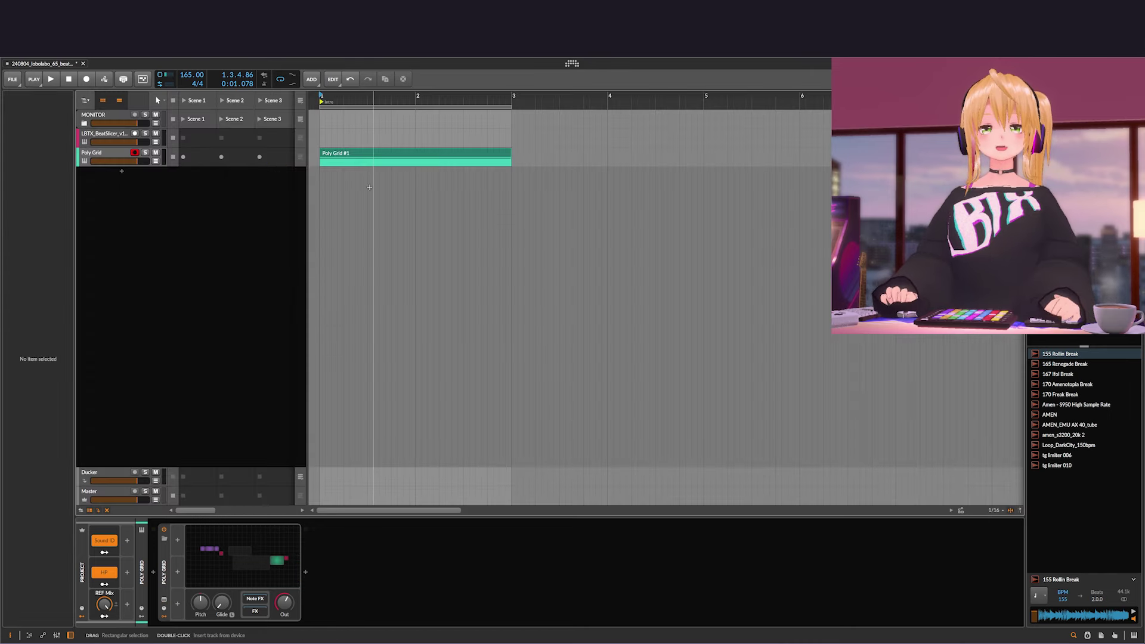
{"action": "left_click", "coordinate": [278, 563]}
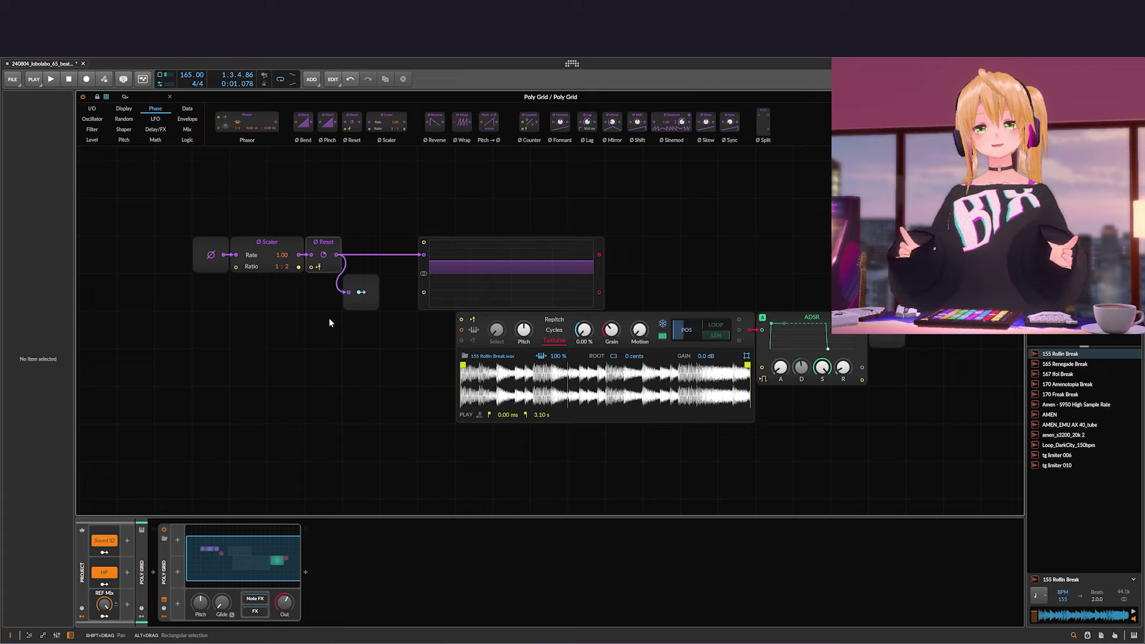
{"action": "left_click_drag", "start_coordinate": [474, 480], "coordinate": [389, 467]}
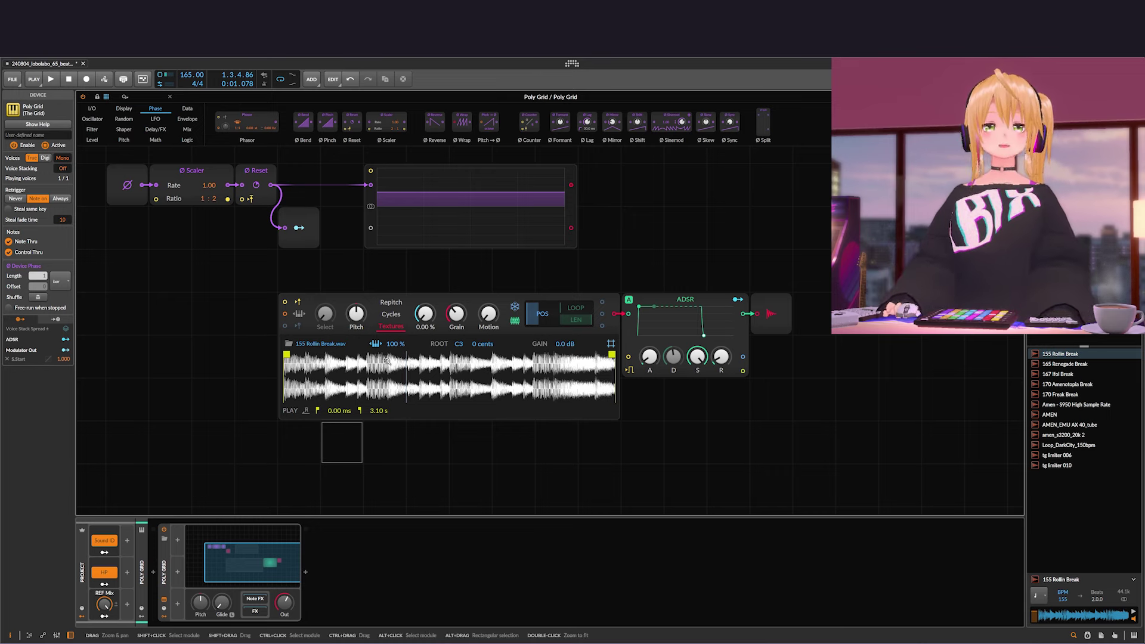
Set the Sampler's sample start position to 11.2 % and audition it with short repeated playbacks
{"action": "left_click", "coordinate": [530, 319]}
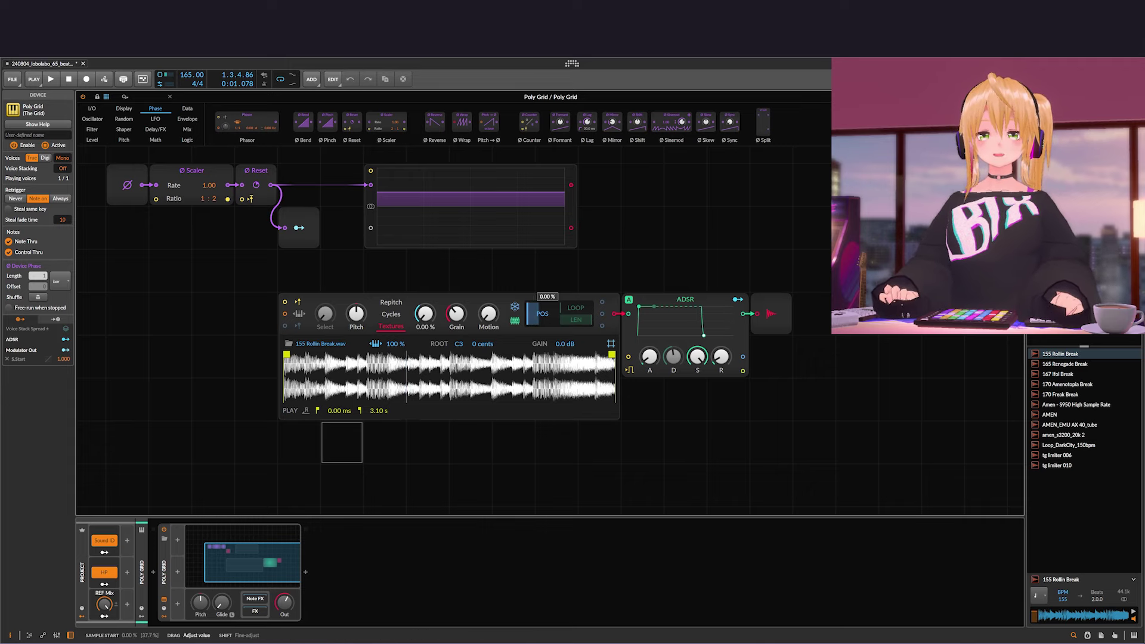
{"action": "key", "text": "space"}
{"action": "left_click_drag", "start_coordinate": [530, 319], "coordinate": [533, 317]}
{"action": "key", "text": "space"}
{"action": "key", "text": "space"}
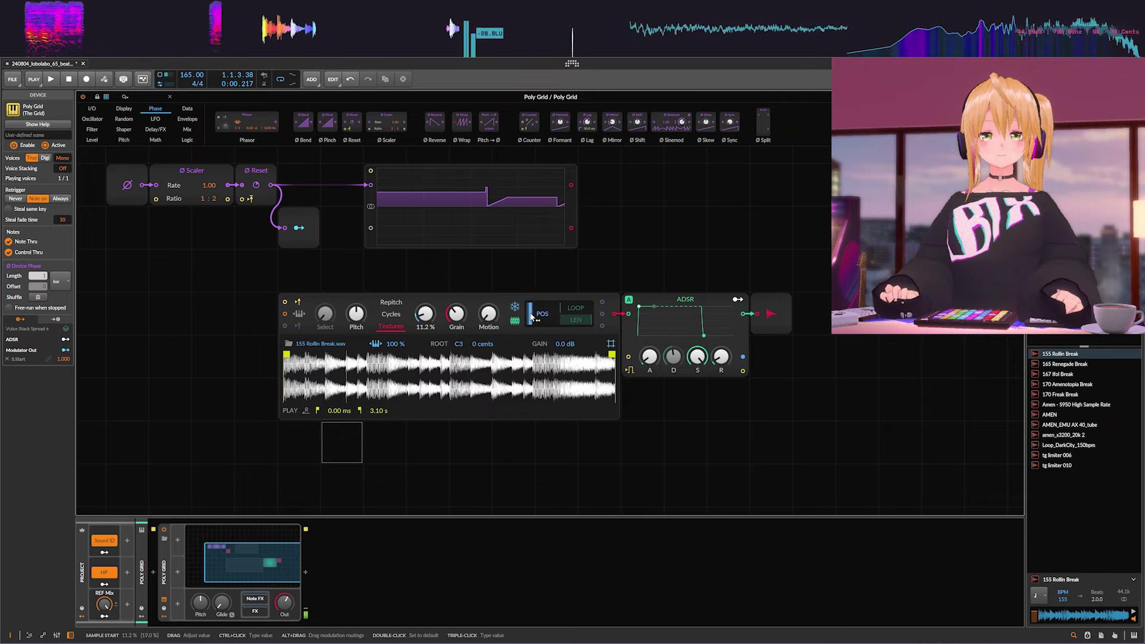
{"action": "key", "text": "space"}
{"action": "key", "text": "space"}
{"action": "key", "text": "space"}
{"action": "key", "text": "space"}
{"action": "key", "text": "space"}
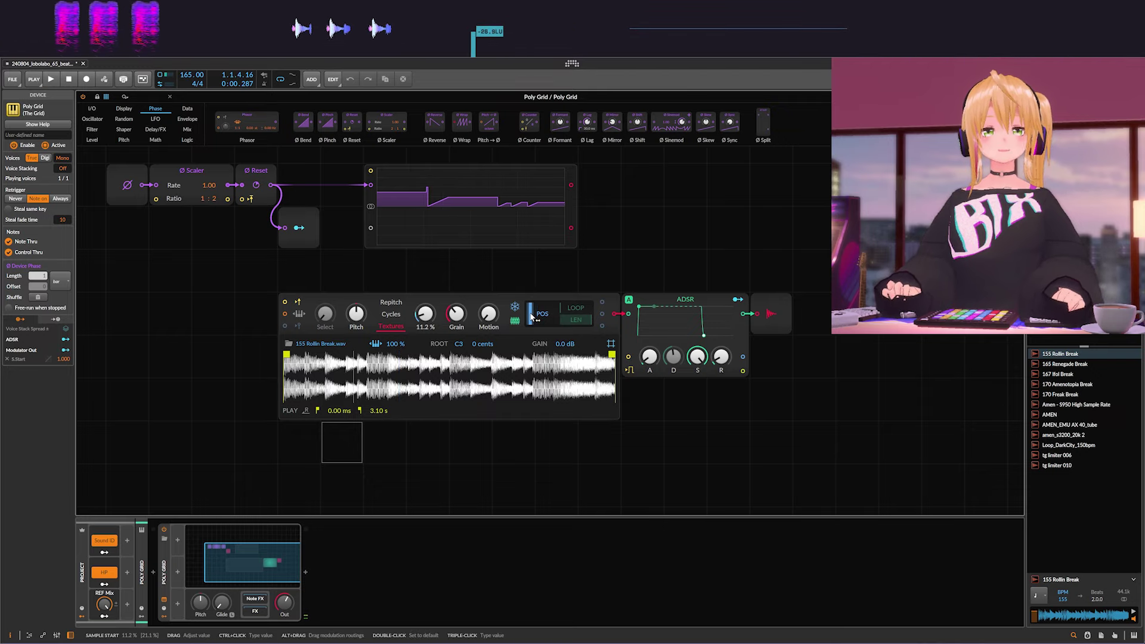
Move the Sampler's sample start position to 57.1 %, audition it with short repeated playbacks, and return it to 0.00 %
{"action": "left_click_drag", "start_coordinate": [531, 317], "coordinate": [545, 318]}
{"action": "key", "text": "space"}
{"action": "key", "text": "space"}
{"action": "key", "text": "space"}
{"action": "key", "text": "space"}
{"action": "key", "text": "space"}
{"action": "key", "text": "space"}
{"action": "key", "text": "space"}
{"action": "key", "text": "space"}
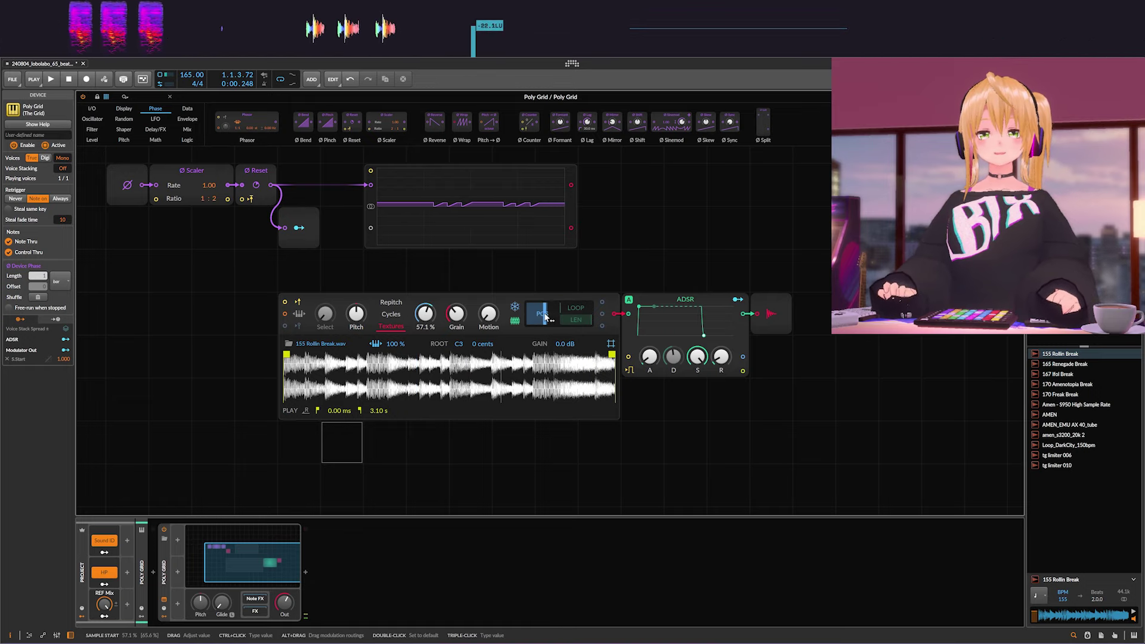
{"action": "key", "text": "space"}
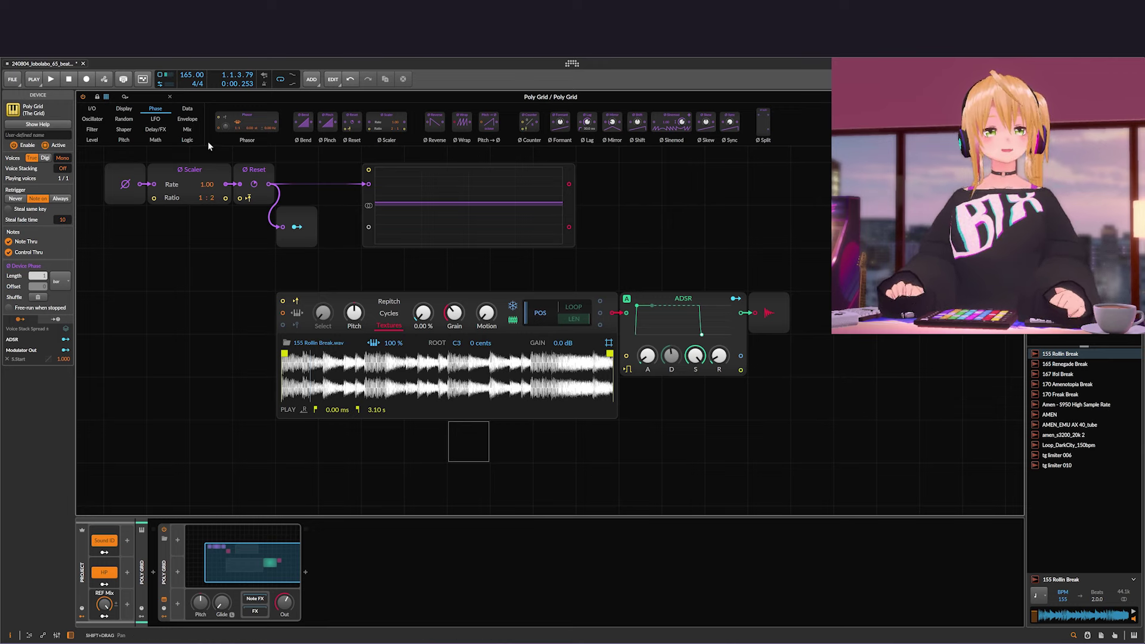
Add a Value module below the Sampler, try its knob up to 99.7 %, and leave it at 0.00 %
{"action": "left_click", "coordinate": [97, 141]}
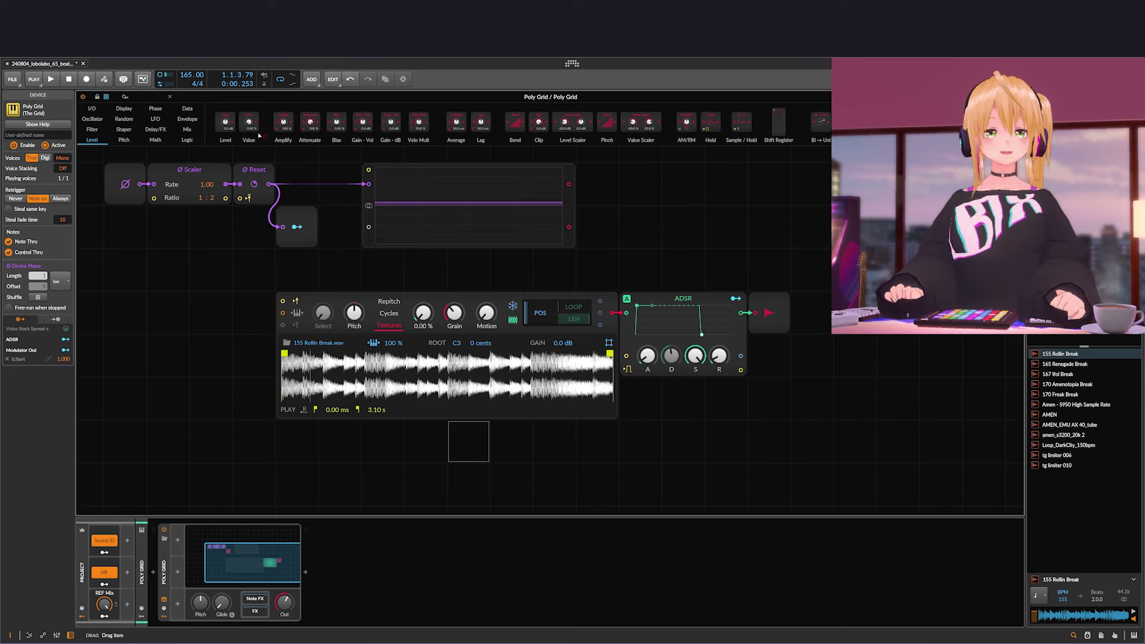
{"action": "left_click_drag", "start_coordinate": [259, 136], "coordinate": [350, 470]}
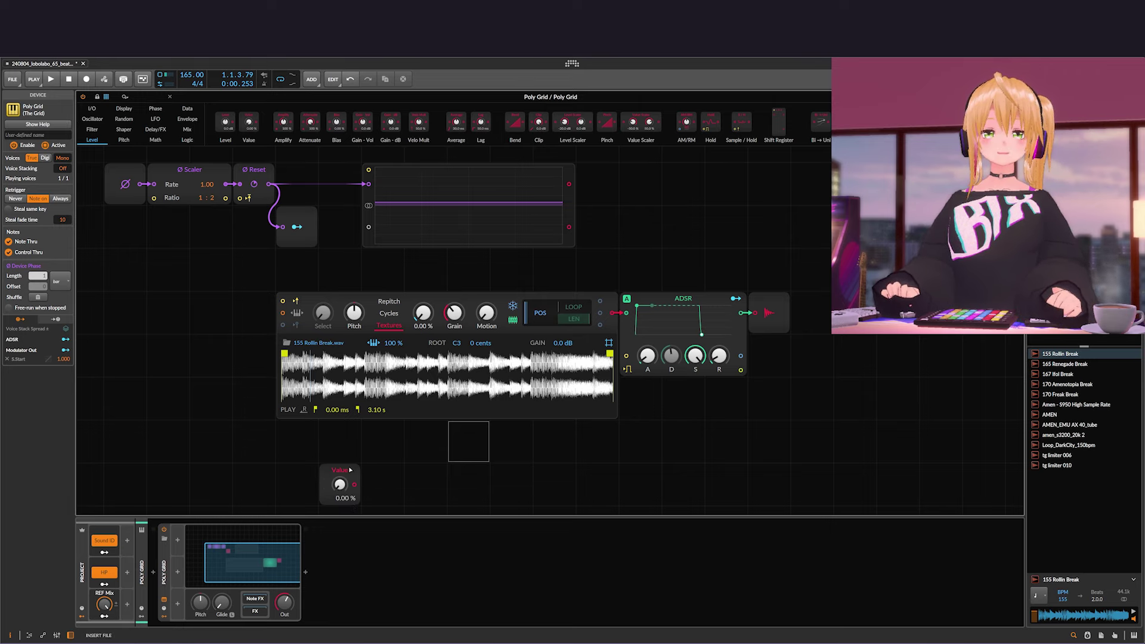
{"action": "left_click_drag", "start_coordinate": [315, 453], "coordinate": [314, 427]}
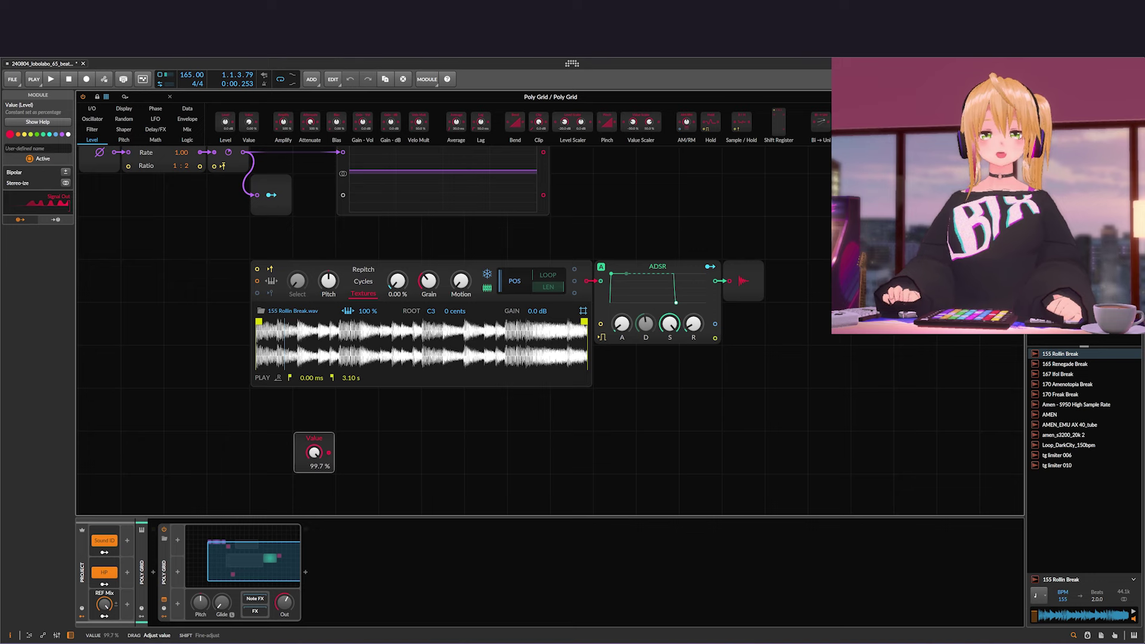
Add a Modulator Out beside the Value module, wire Value into it, and map it to the Sampler's start position at 1.000
{"action": "left_click", "coordinate": [92, 109]}
{"action": "right_click", "coordinate": [349, 470]}
{"action": "mouse_move", "coordinate": [388, 472]}
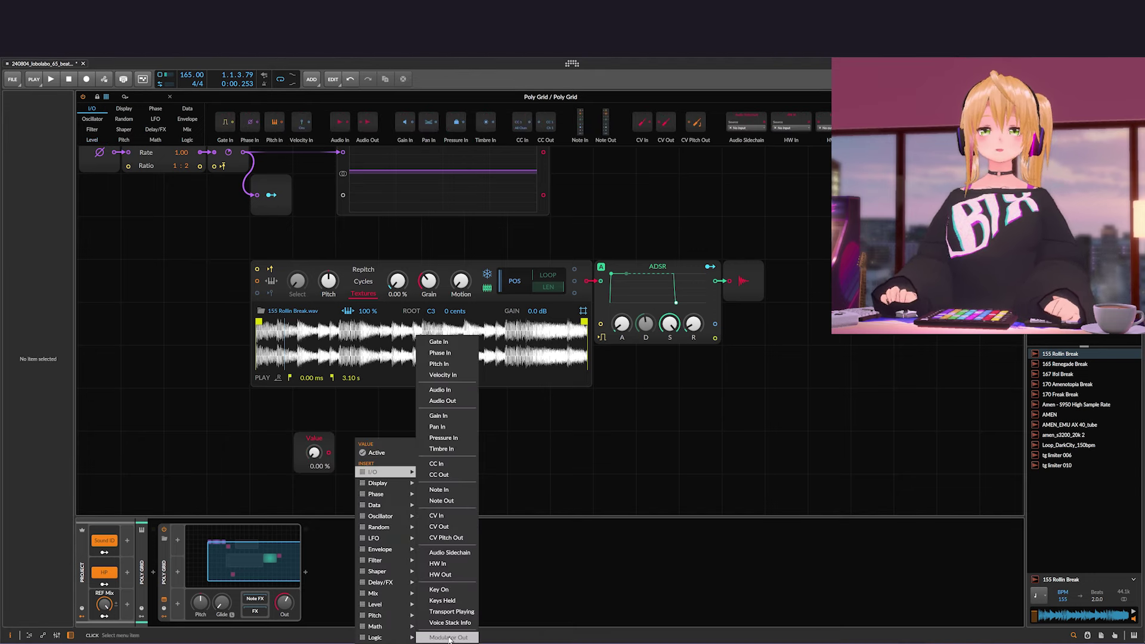
{"action": "left_click", "coordinate": [448, 638]}
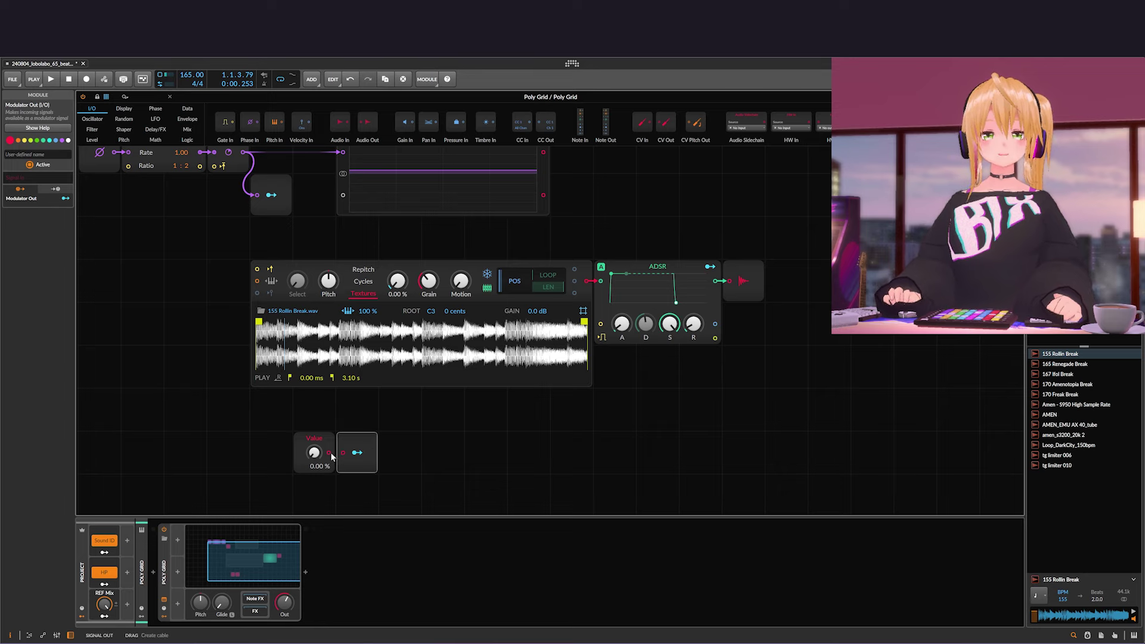
{"action": "left_click_drag", "start_coordinate": [342, 456], "coordinate": [343, 453]}
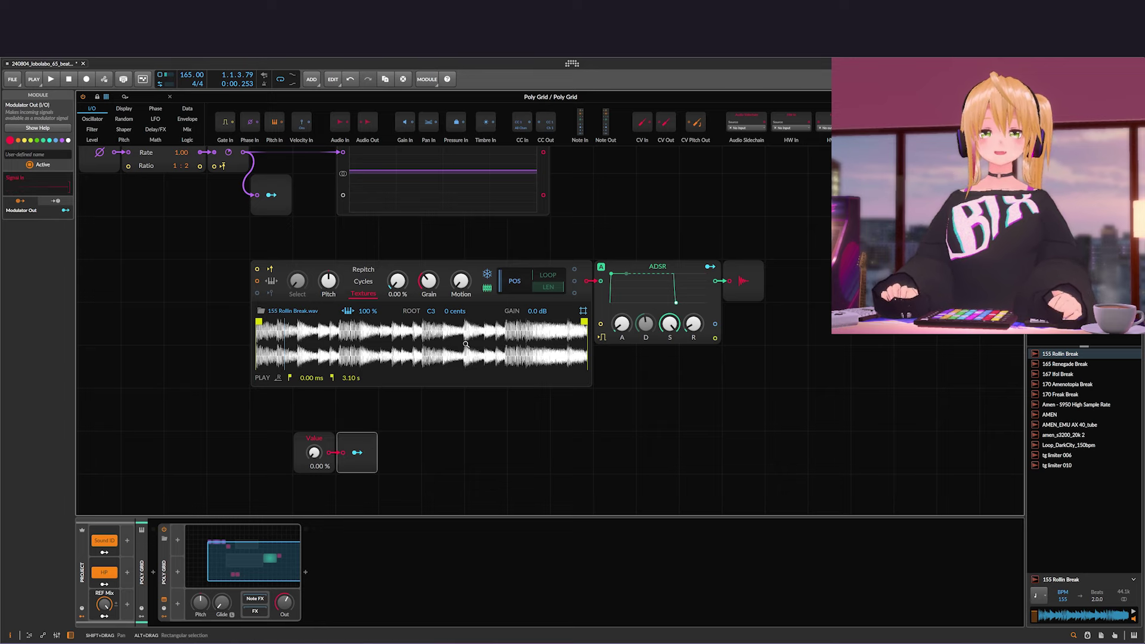
{"action": "left_click", "coordinate": [357, 452]}
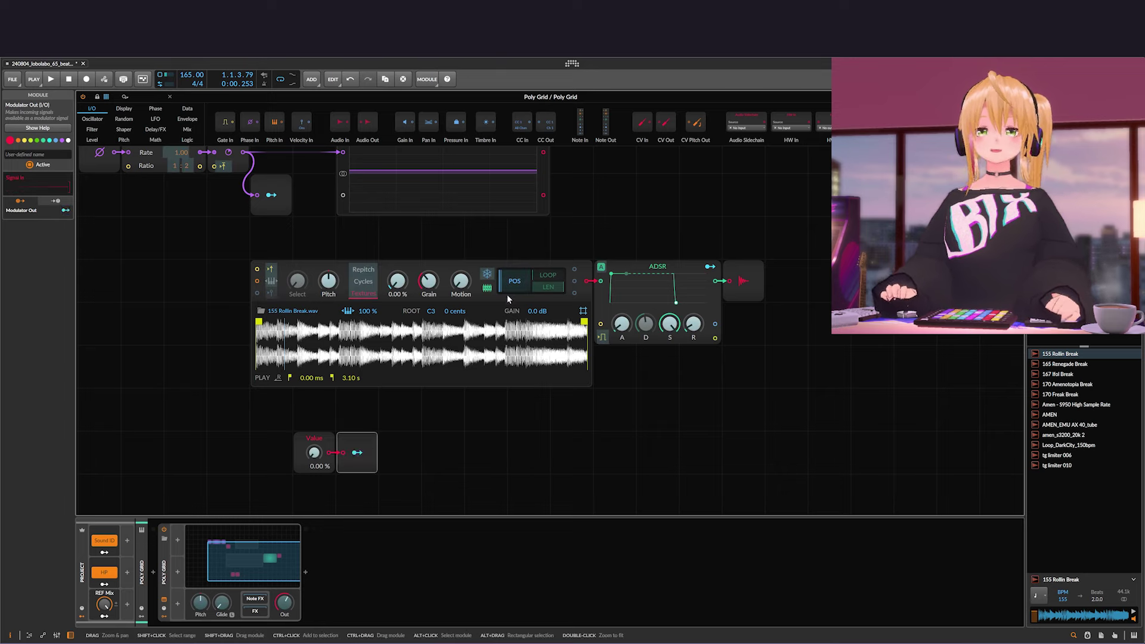
{"action": "left_click_drag", "start_coordinate": [511, 284], "coordinate": [511, 244]}
{"action": "left_click", "coordinate": [400, 453]}
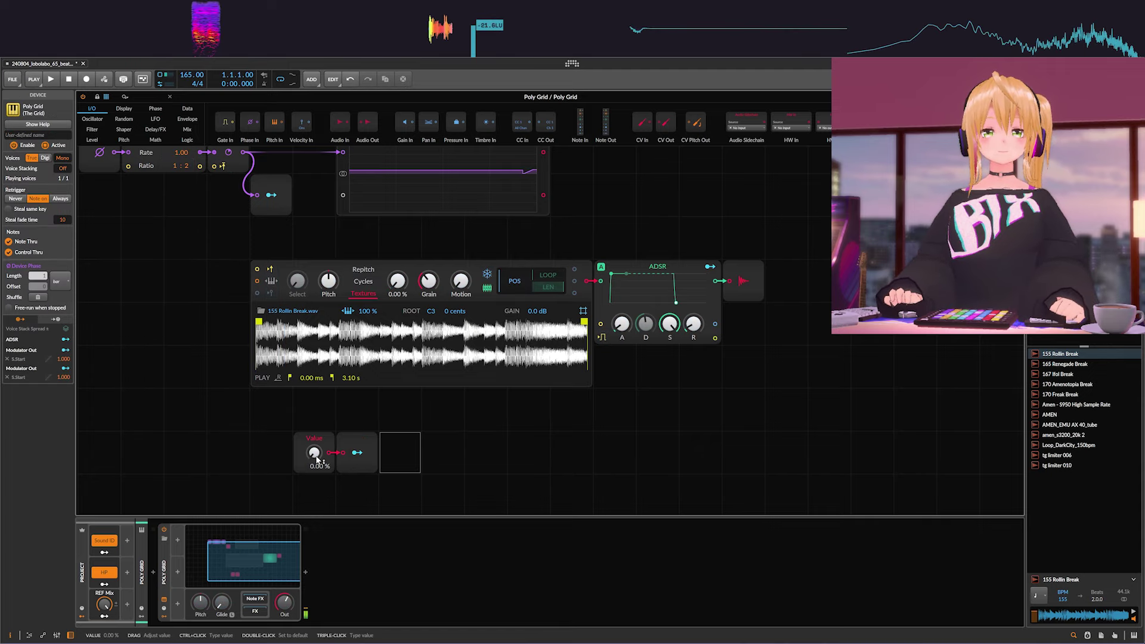
Audition the start offset with Value at 62.0 %, 25.3 % and 32.0 % using short playbacks, and return it to 0.00 %
{"action": "left_click_drag", "start_coordinate": [315, 453], "coordinate": [314, 400]}
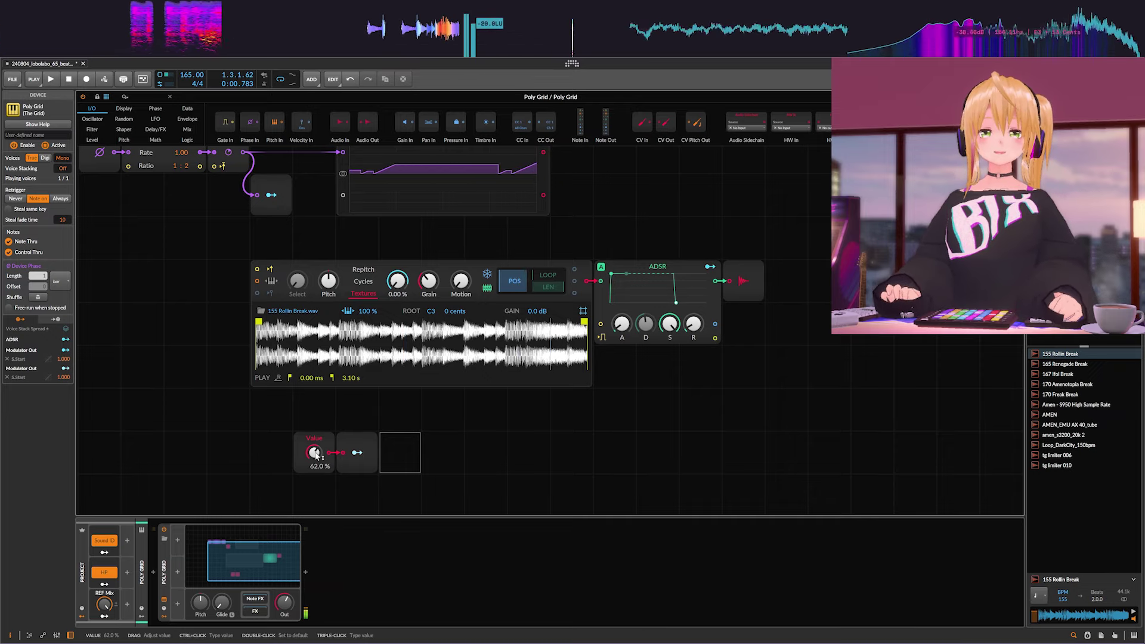
{"action": "mouse_move", "coordinate": [316, 454]}
{"action": "left_mouse_down"}
{"action": "mouse_move", "coordinate": [329, 465]}
{"action": "mouse_move", "coordinate": [316, 455]}
{"action": "left_mouse_up"}
{"action": "left_click", "coordinate": [319, 420]}
{"action": "key", "text": "space"}
{"action": "key", "text": "space"}
{"action": "scroll", "coordinate": [315, 458], "scroll_direction": "up", "scroll_amount": 10}
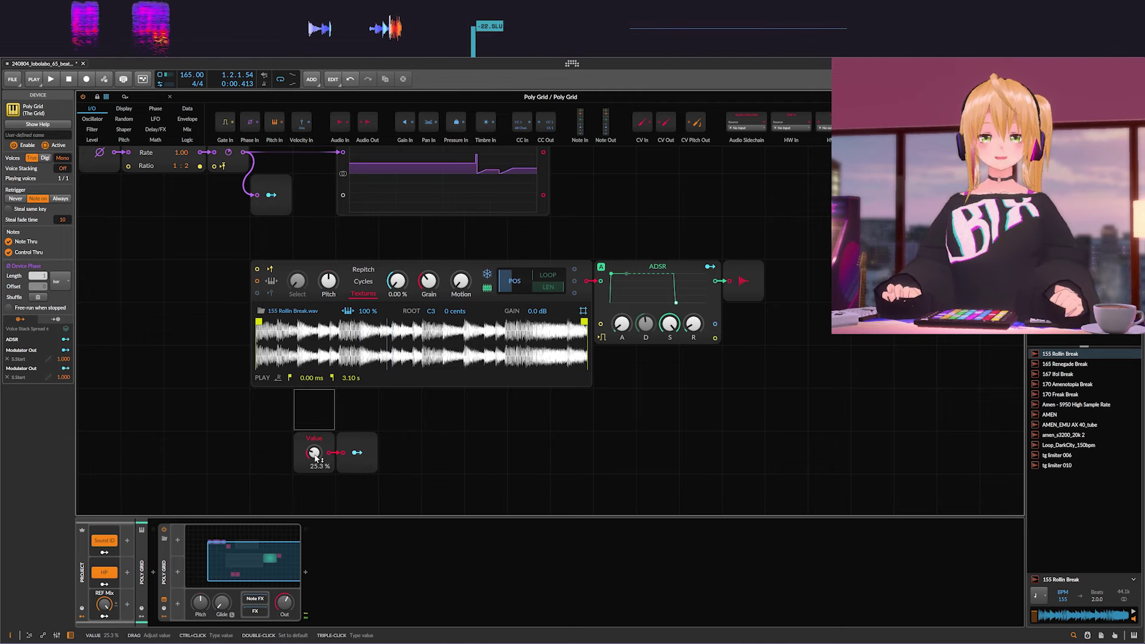
{"action": "key", "text": "space"}
{"action": "key", "text": "space"}
{"action": "key", "text": "space"}
{"action": "key", "text": "space"}
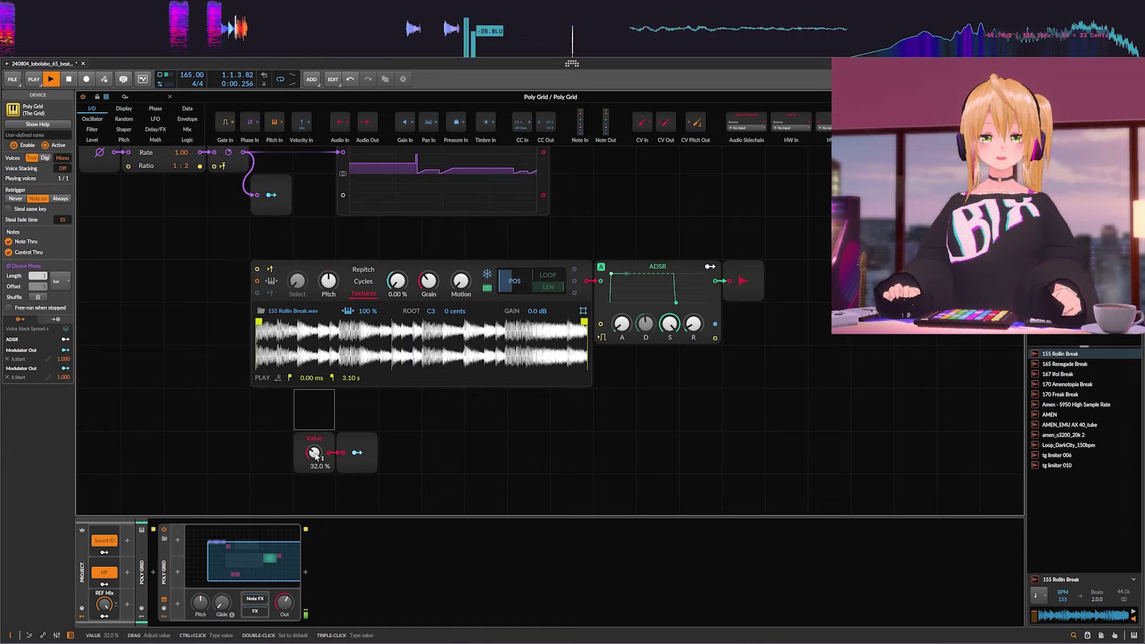
{"action": "left_click_drag", "start_coordinate": [316, 458], "coordinate": [316, 506]}
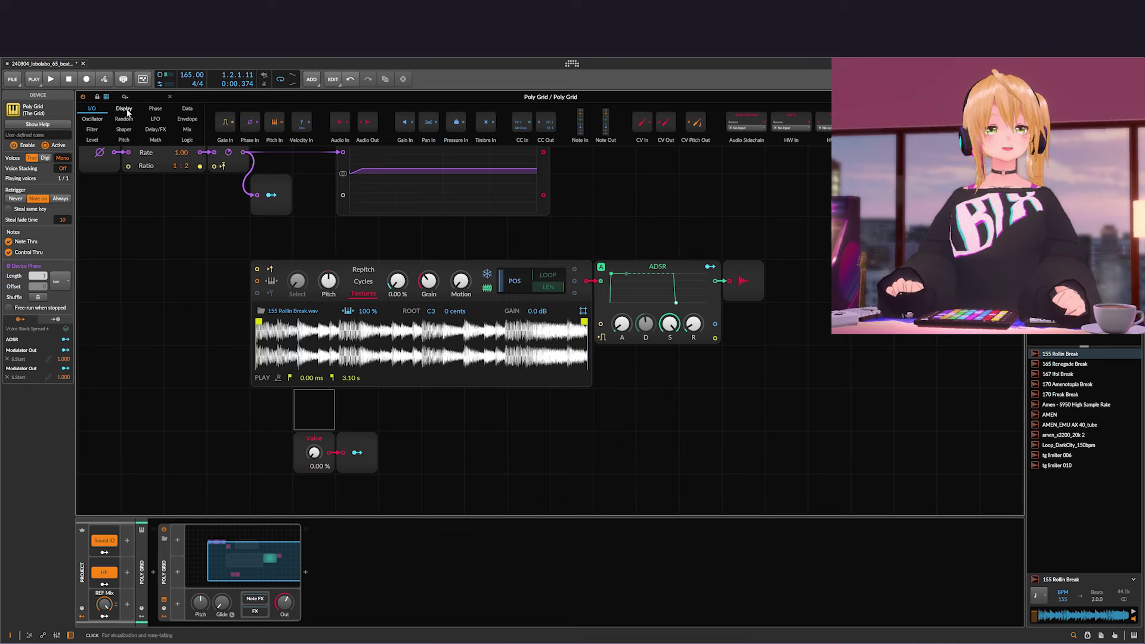
Insert a Math Quantize module into the signal path between Value and its Modulator Out
{"action": "left_click", "coordinate": [154, 140]}
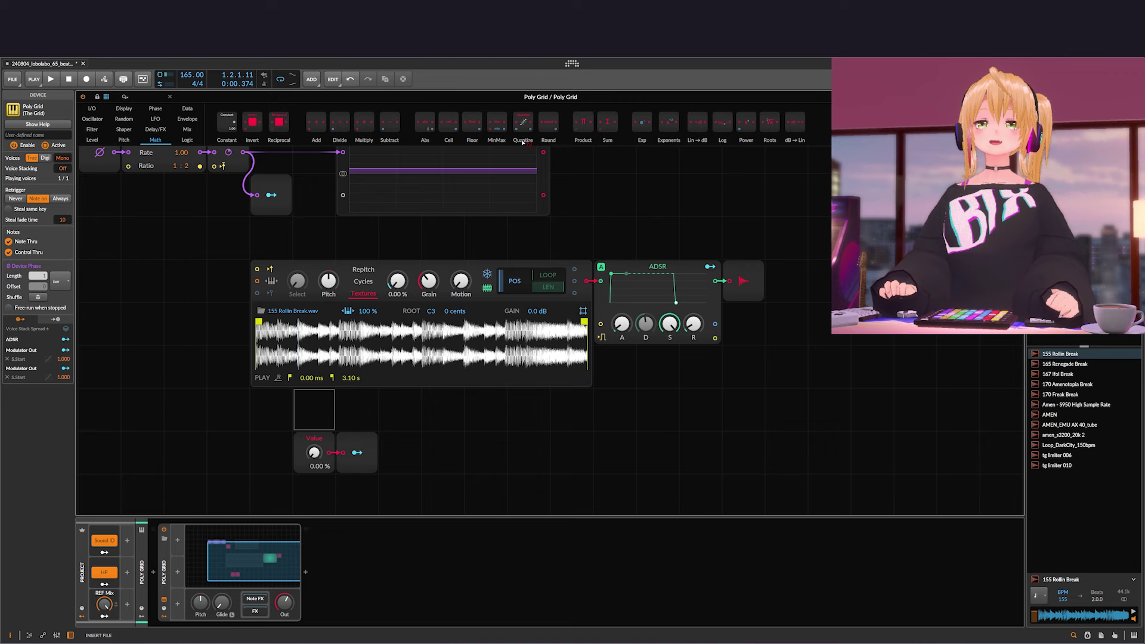
{"action": "left_click_drag", "start_coordinate": [522, 142], "coordinate": [332, 351]}
{"action": "left_click", "coordinate": [356, 379]}
{"action": "left_click_drag", "start_coordinate": [399, 384], "coordinate": [411, 381]}
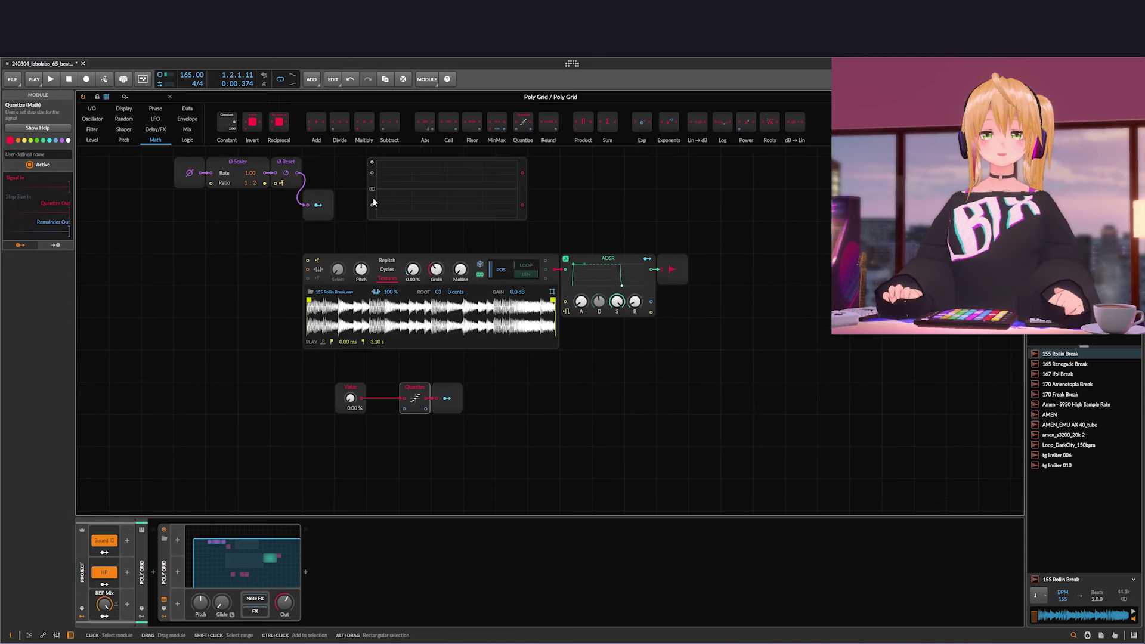
Place the oscilloscope beside the lower Modulator Out, feed it Quantize's output, and sweep Value to 62.0 % and back to 0.00 %
{"action": "left_click_drag", "start_coordinate": [371, 179], "coordinate": [446, 386]}
{"action": "scroll", "coordinate": [506, 352], "scroll_direction": "up", "scroll_amount": 1}
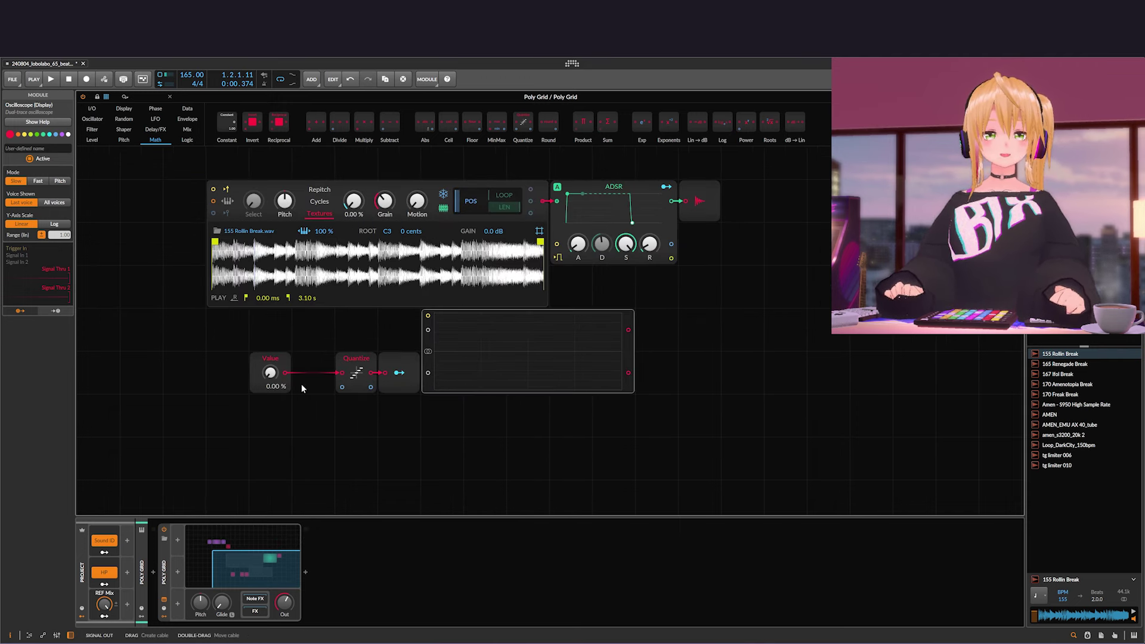
{"action": "left_click_drag", "start_coordinate": [370, 372], "coordinate": [427, 332]}
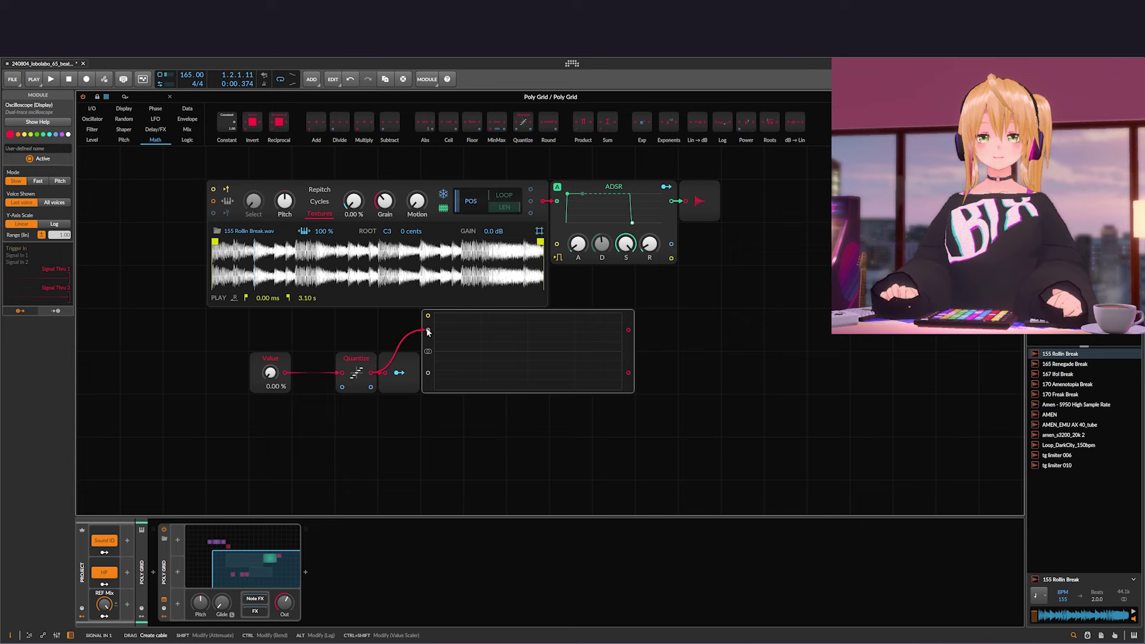
{"action": "left_click_drag", "start_coordinate": [513, 415], "coordinate": [530, 422]}
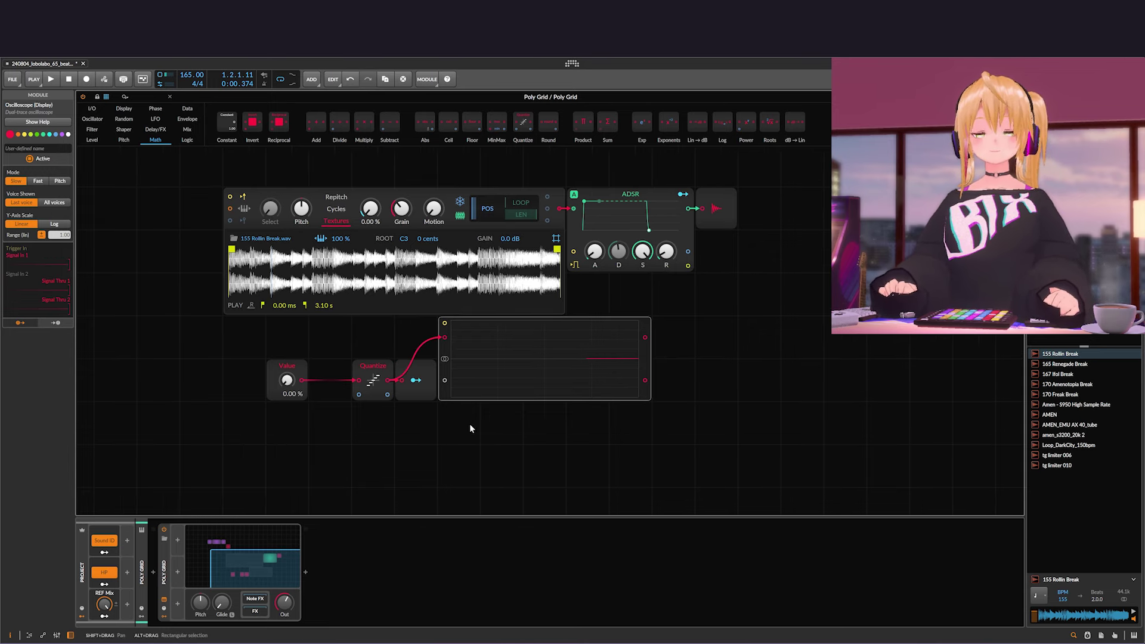
{"action": "left_click_drag", "start_coordinate": [289, 387], "coordinate": [289, 382]}
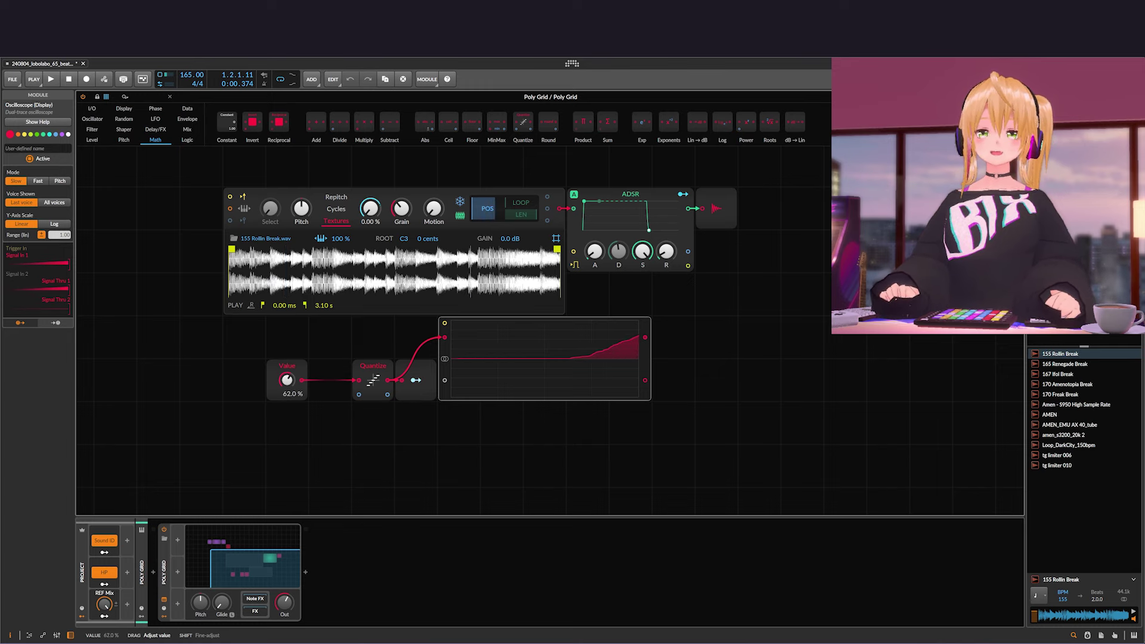
{"action": "mouse_move", "coordinate": [287, 380]}
{"action": "left_mouse_down"}
{"action": "mouse_move", "coordinate": [289, 292]}
{"action": "mouse_move", "coordinate": [289, 387]}
{"action": "left_mouse_up"}
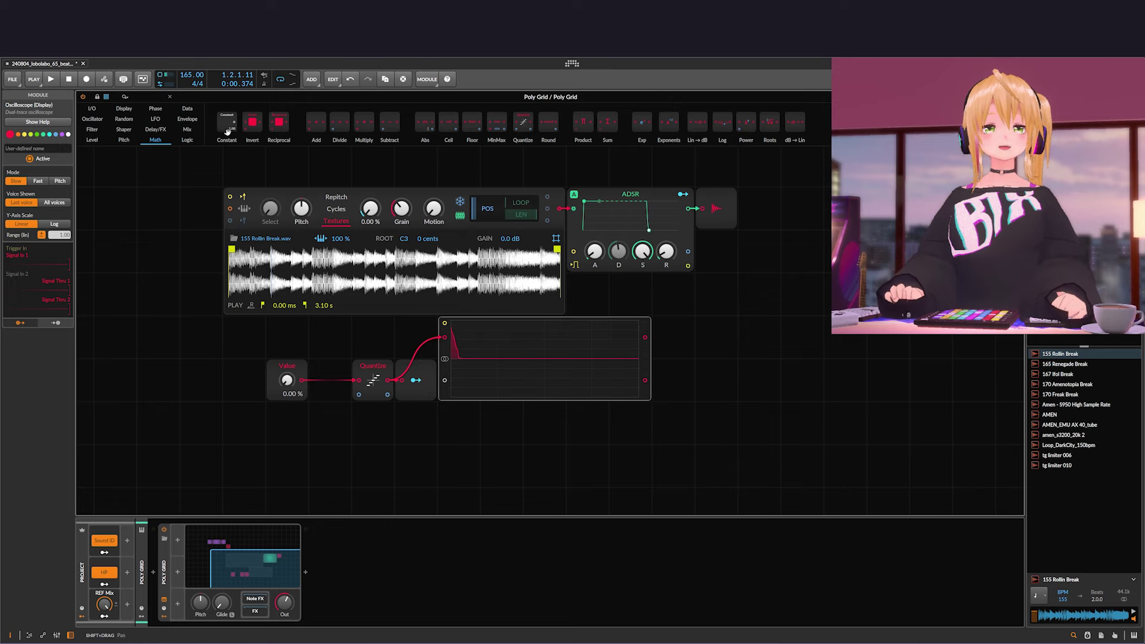
Add two Constant modules below the Value module and a Divide module next to the upper Constant
{"action": "left_click_drag", "start_coordinate": [230, 126], "coordinate": [300, 450]}
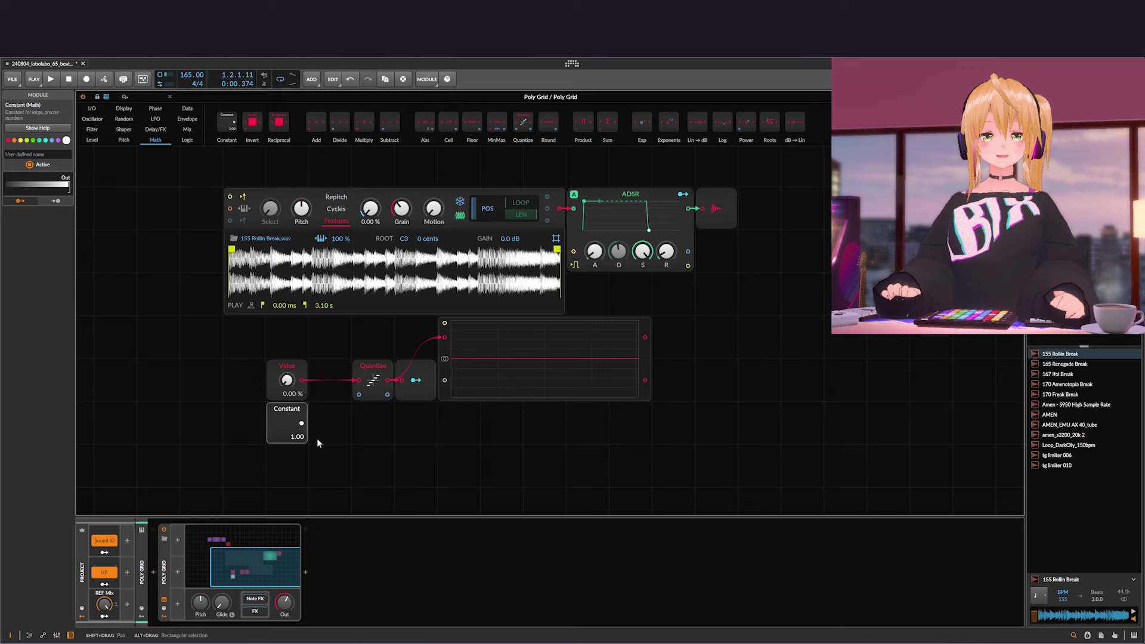
{"action": "left_click_drag", "start_coordinate": [227, 122], "coordinate": [344, 418]}
{"action": "left_click_drag", "start_coordinate": [341, 123], "coordinate": [266, 424]}
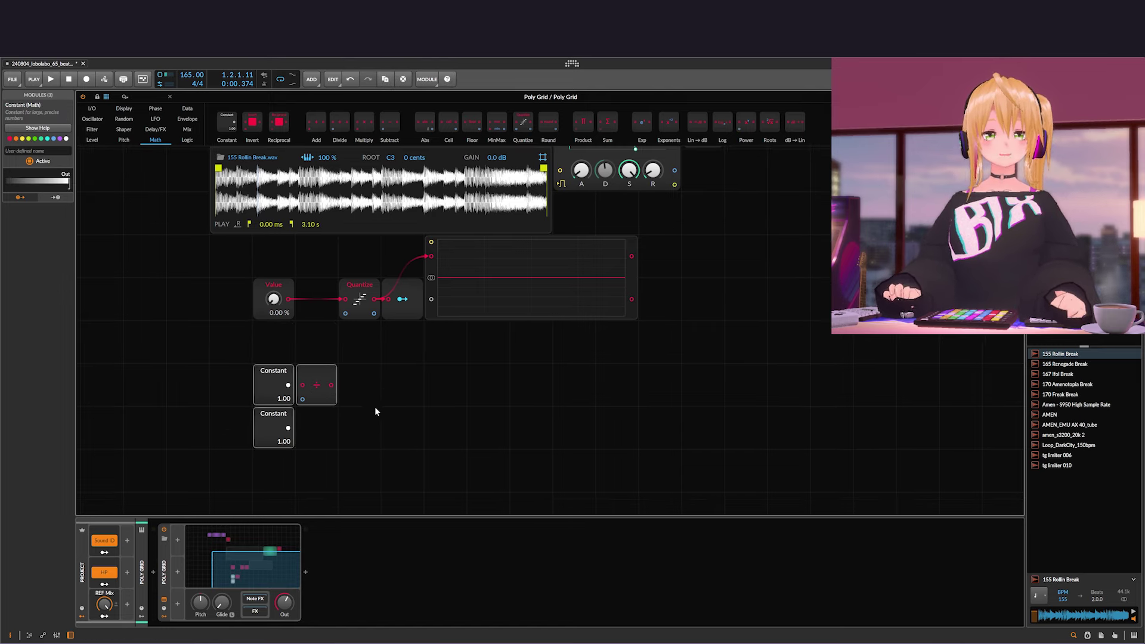
Add a Value Readout after Divide, wiring the upper Constant as dividend, the lower as divisor, and the quotient into the readout
{"action": "left_click", "coordinate": [404, 373]}
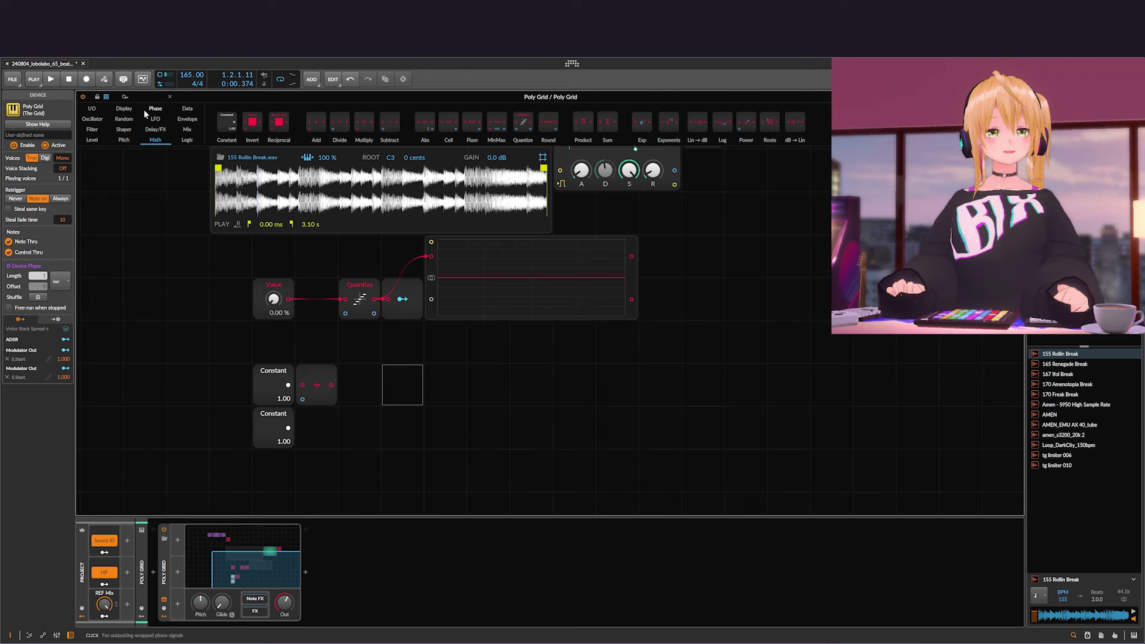
{"action": "left_click", "coordinate": [124, 110]}
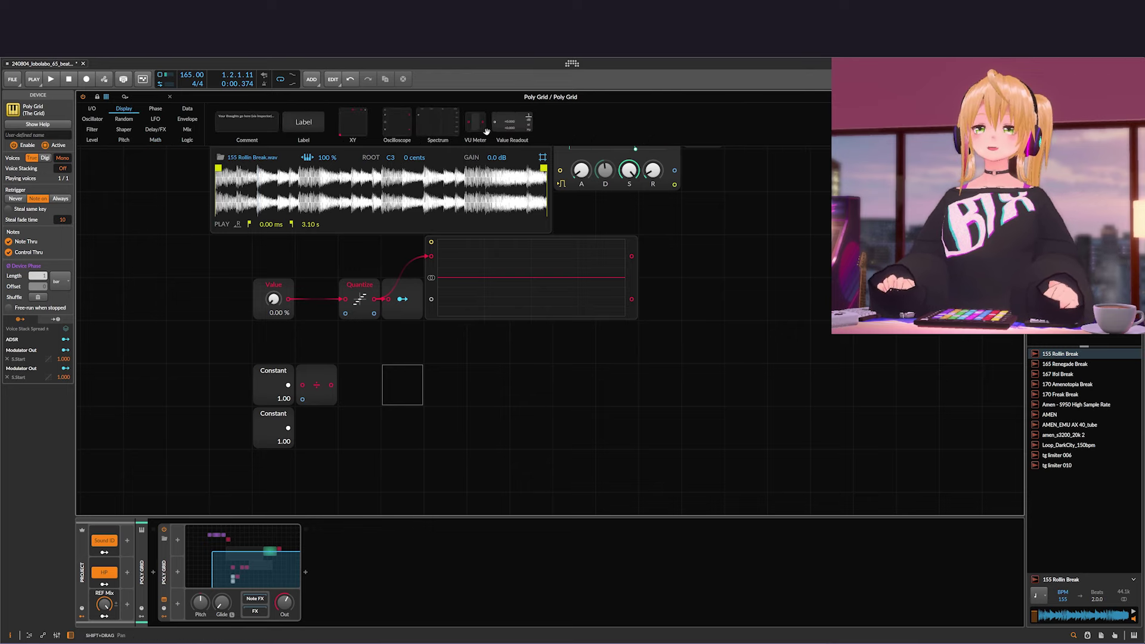
{"action": "left_click_drag", "start_coordinate": [510, 123], "coordinate": [381, 384]}
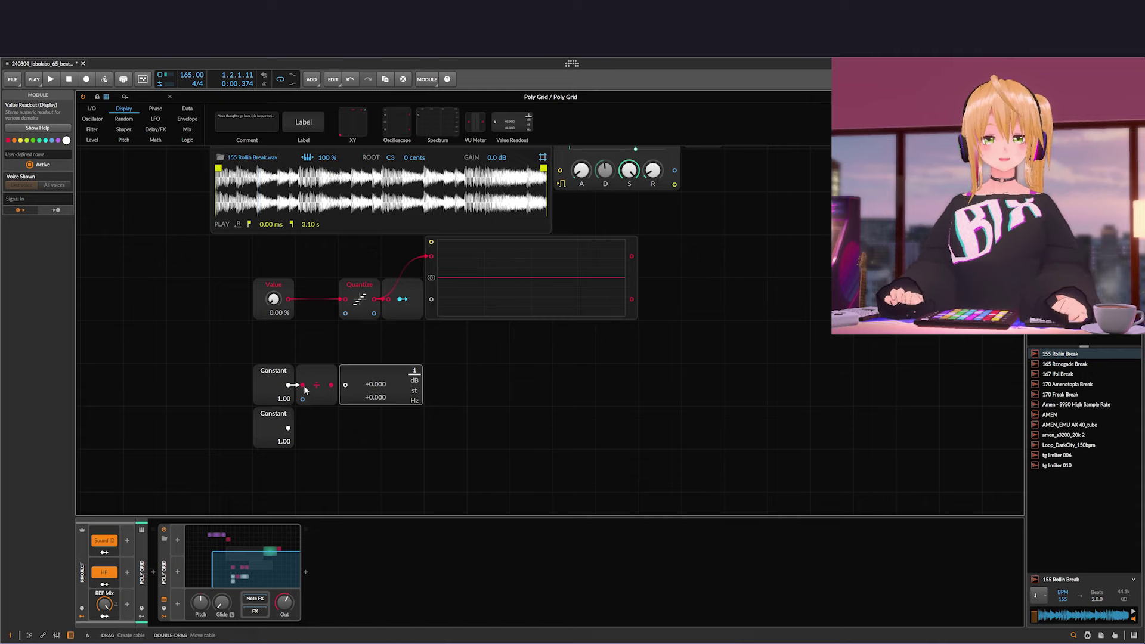
{"action": "left_click_drag", "start_coordinate": [304, 422], "coordinate": [345, 385]}
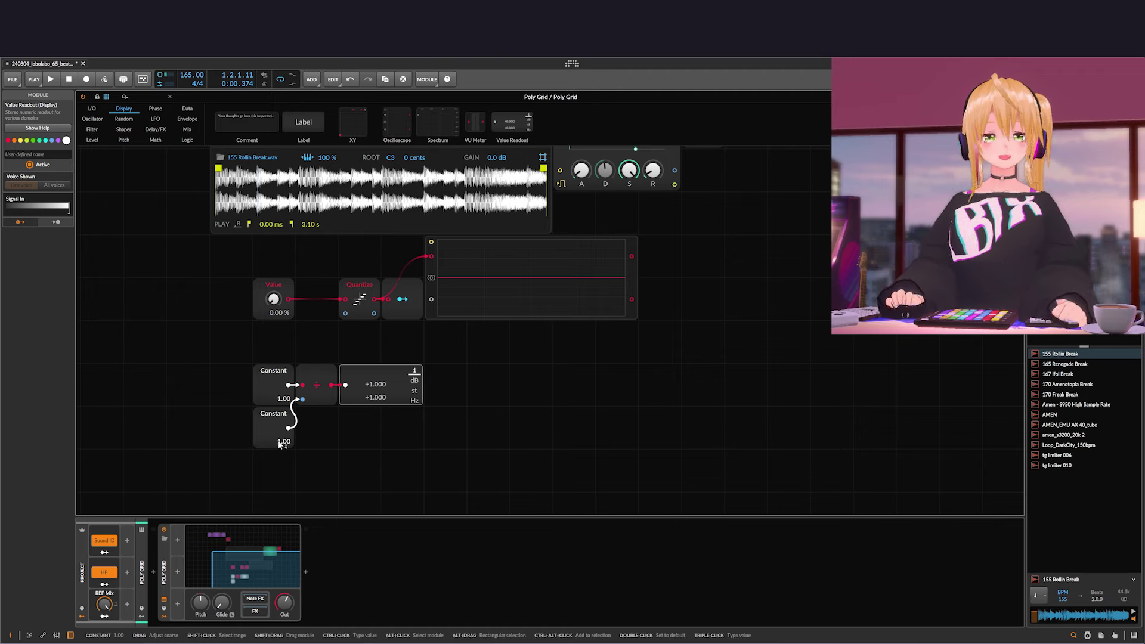
Try the divisor Constant at 2.00, shift the Value Readout one cell away from Divide, and set the Constant to 16.00
{"action": "left_click_drag", "start_coordinate": [283, 442], "coordinate": [284, 430]}
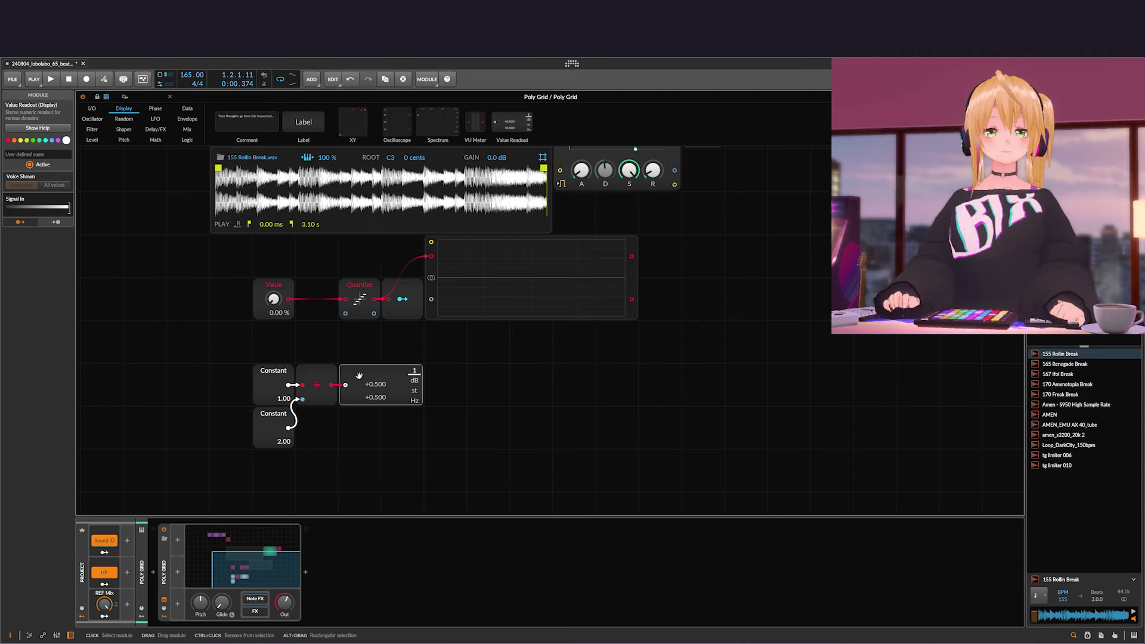
{"action": "left_click_drag", "start_coordinate": [359, 376], "coordinate": [386, 377]}
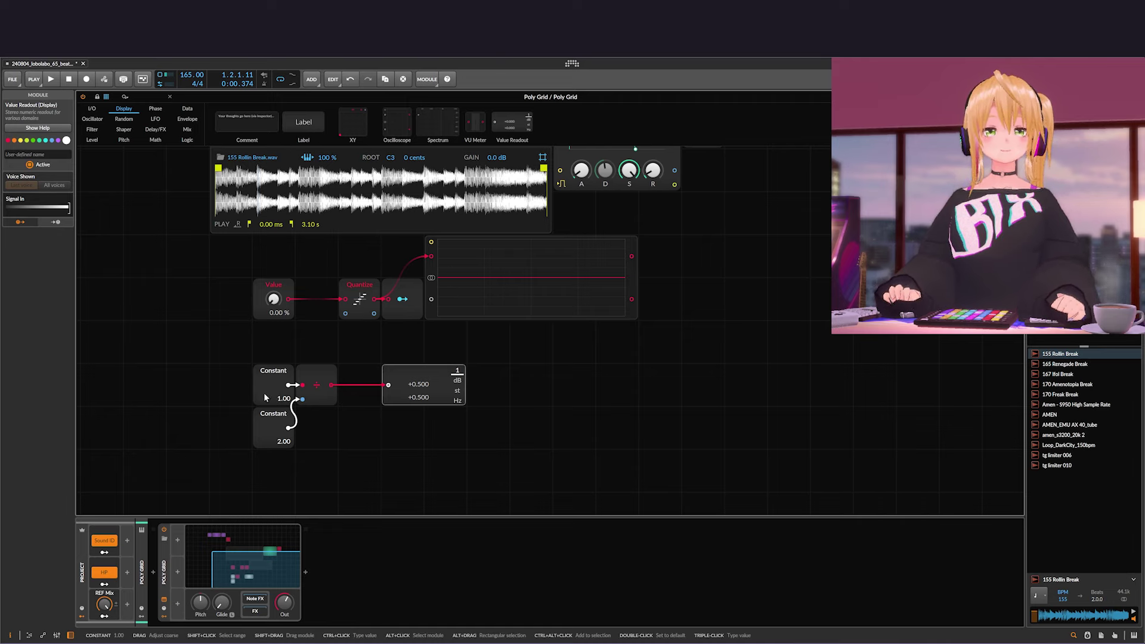
{"action": "left_click", "coordinate": [281, 420]}
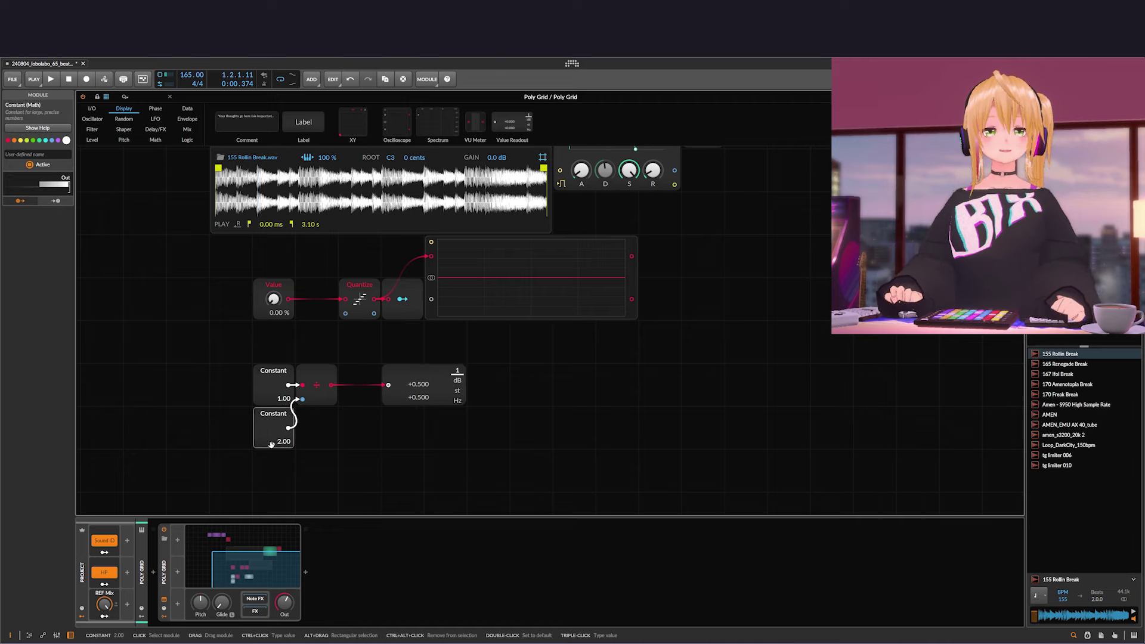
{"action": "left_click_drag", "start_coordinate": [280, 444], "coordinate": [279, 418]}
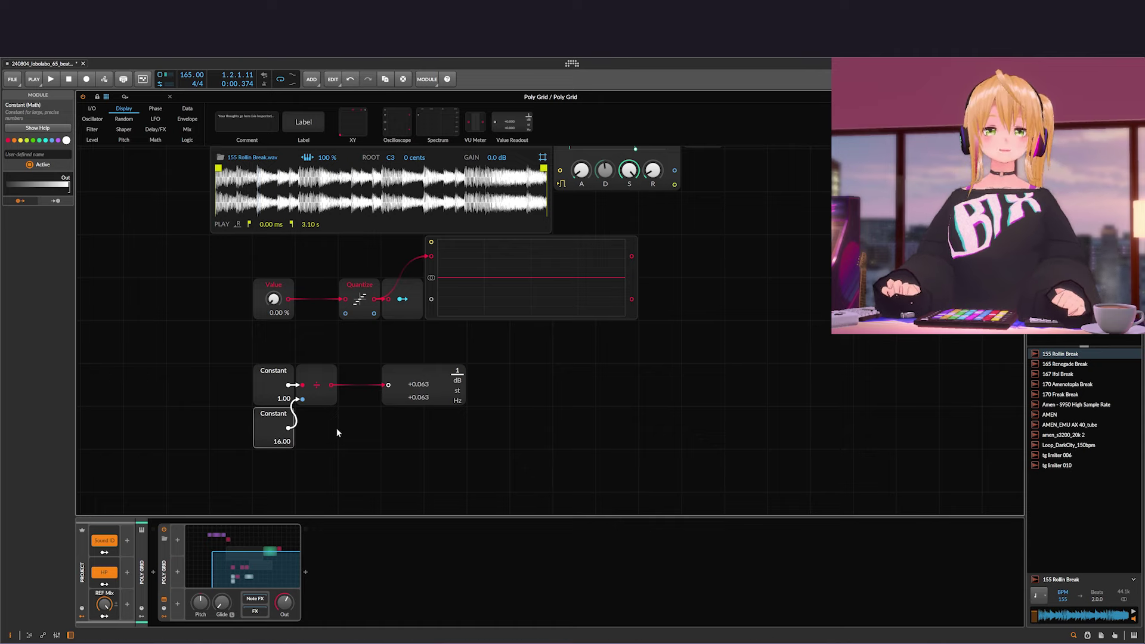
{"action": "left_click", "coordinate": [316, 419]}
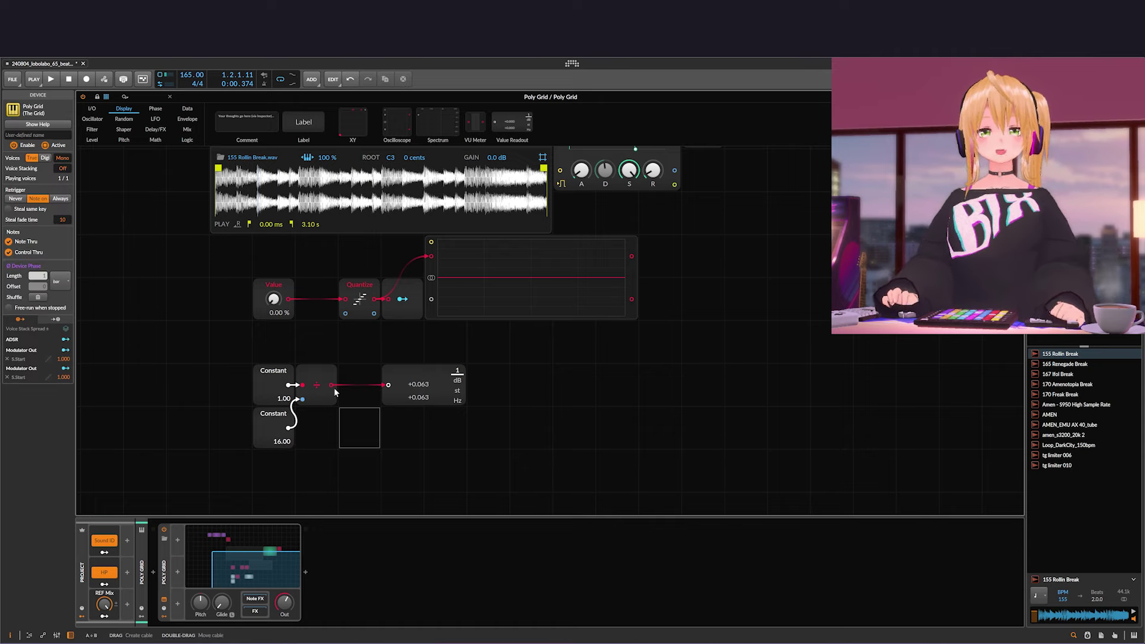
Connect Divide's output to Quantize's step size input and increase the oscilloscope's height
{"action": "left_click_drag", "start_coordinate": [332, 385], "coordinate": [339, 371]}
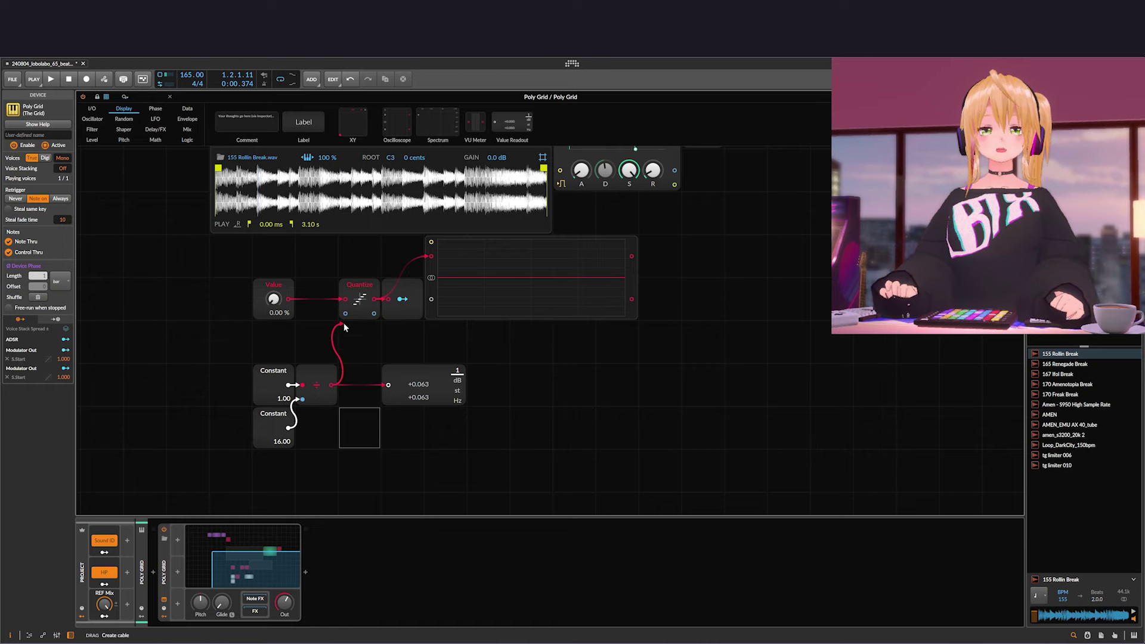
{"action": "left_click_drag", "start_coordinate": [344, 323], "coordinate": [344, 316]}
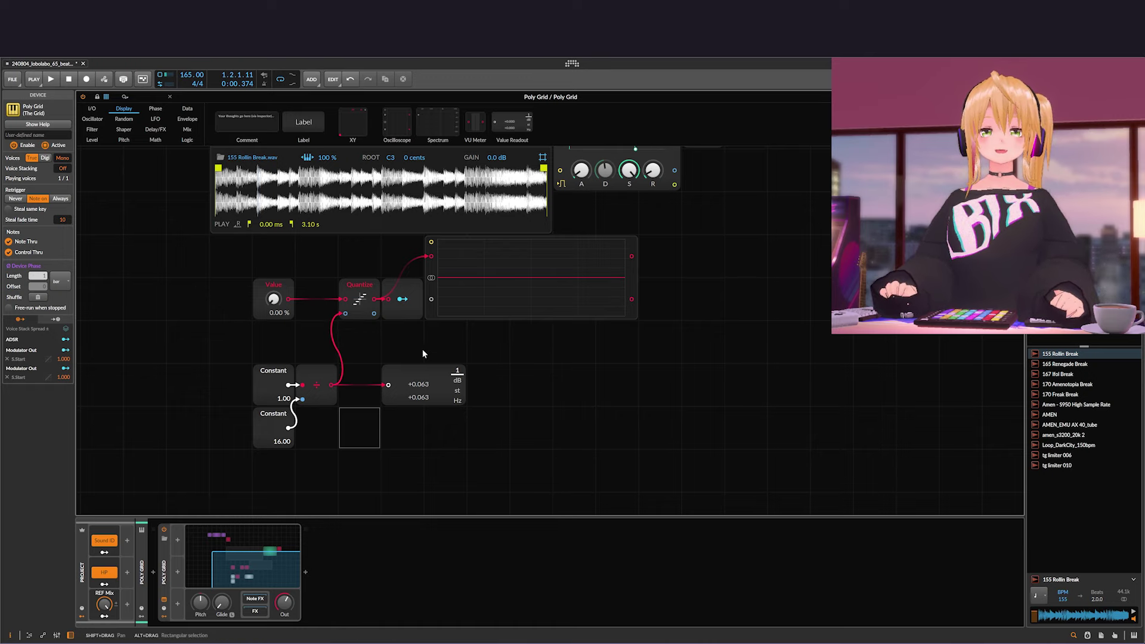
{"action": "left_click_drag", "start_coordinate": [422, 349], "coordinate": [378, 368]}
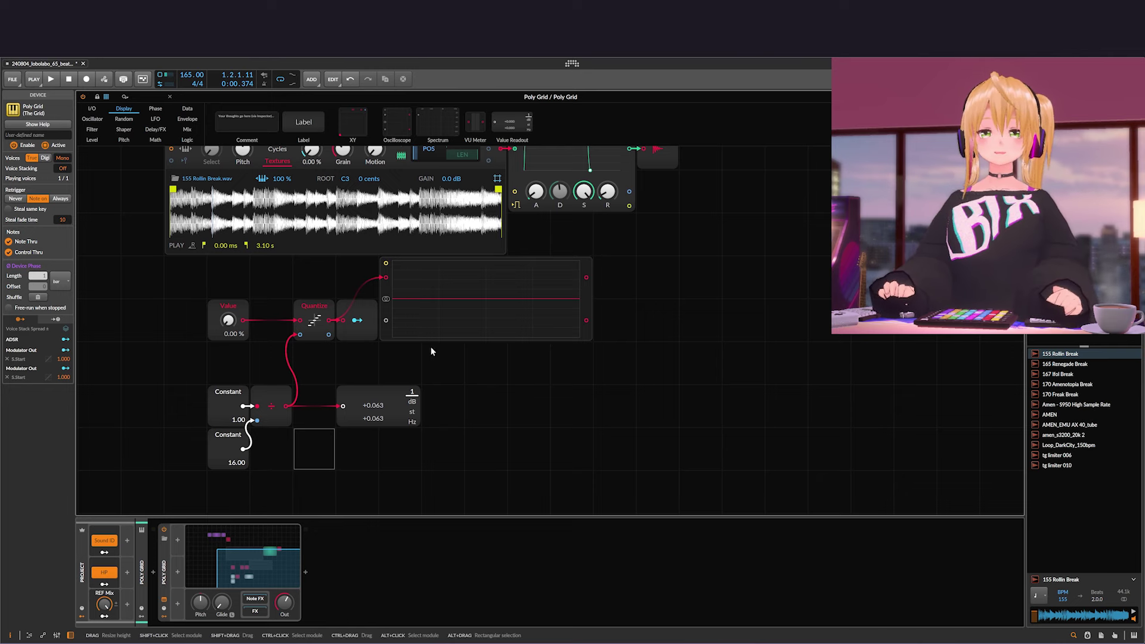
{"action": "scroll", "coordinate": [423, 351], "scroll_direction": "up", "scroll_amount": 2}
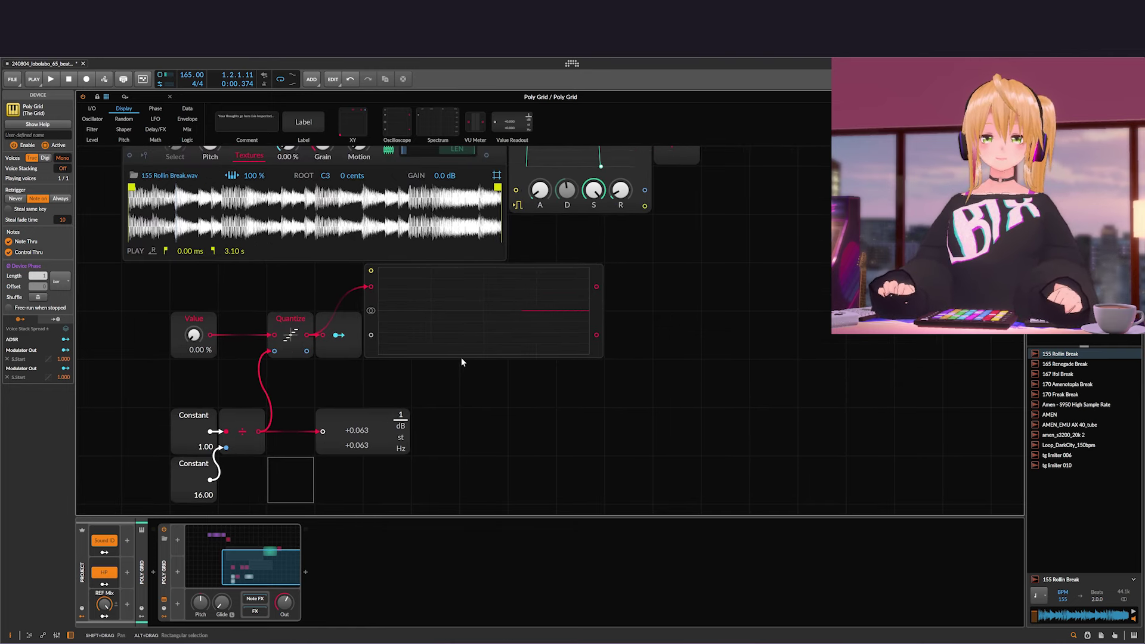
{"action": "left_click_drag", "start_coordinate": [460, 358], "coordinate": [458, 383]}
{"action": "left_click_drag", "start_coordinate": [360, 363], "coordinate": [355, 364]}
{"action": "scroll", "coordinate": [355, 364], "scroll_direction": "right", "scroll_amount": 2}
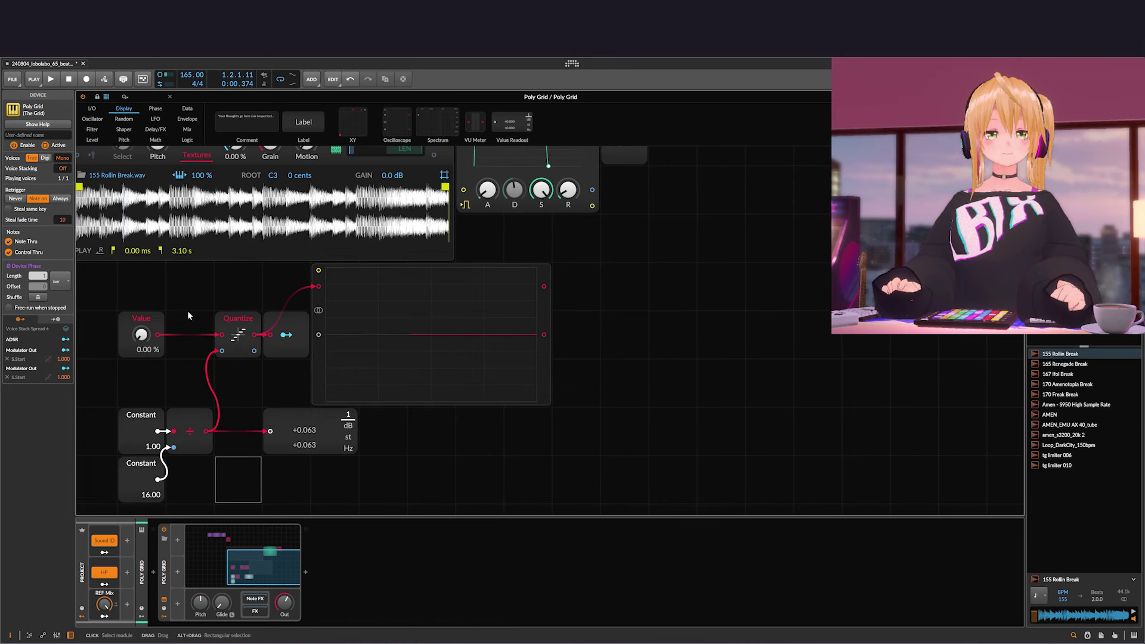
Sweep Value through 80.0 % and 12.7 % while watching the quantized steps on the oscilloscope, and return it to 0.00 %
{"action": "left_click_drag", "start_coordinate": [141, 334], "coordinate": [141, 322]}
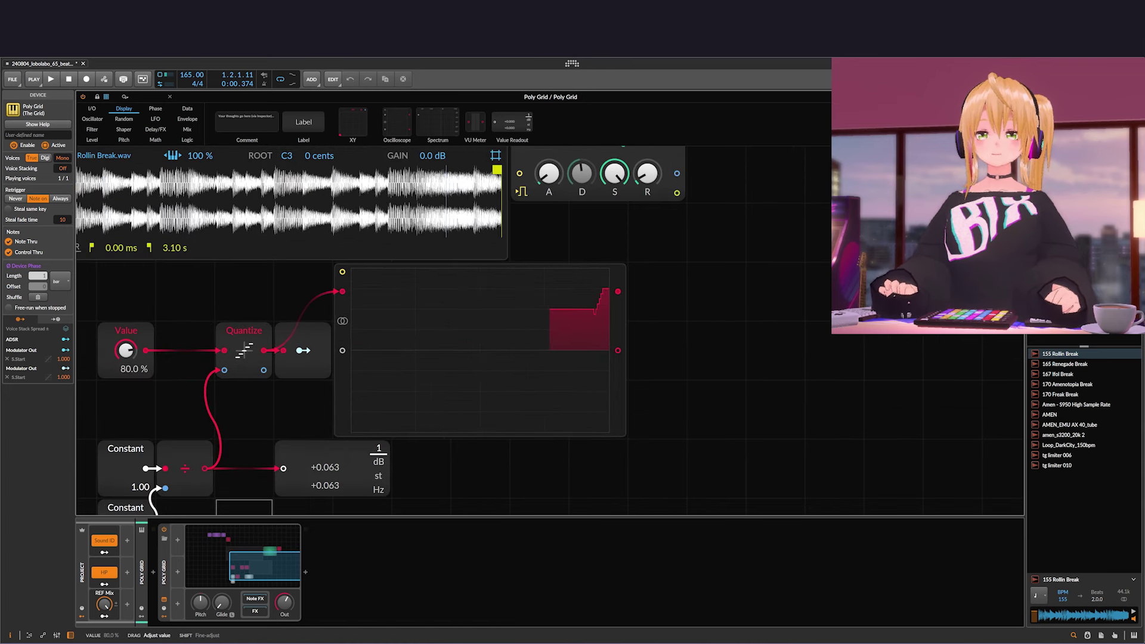
{"action": "mouse_move", "coordinate": [126, 351]}
{"action": "left_mouse_down"}
{"action": "mouse_move", "coordinate": [126, 382]}
{"action": "mouse_move", "coordinate": [141, 330]}
{"action": "mouse_move", "coordinate": [141, 362]}
{"action": "mouse_move", "coordinate": [140, 344]}
{"action": "left_mouse_up"}
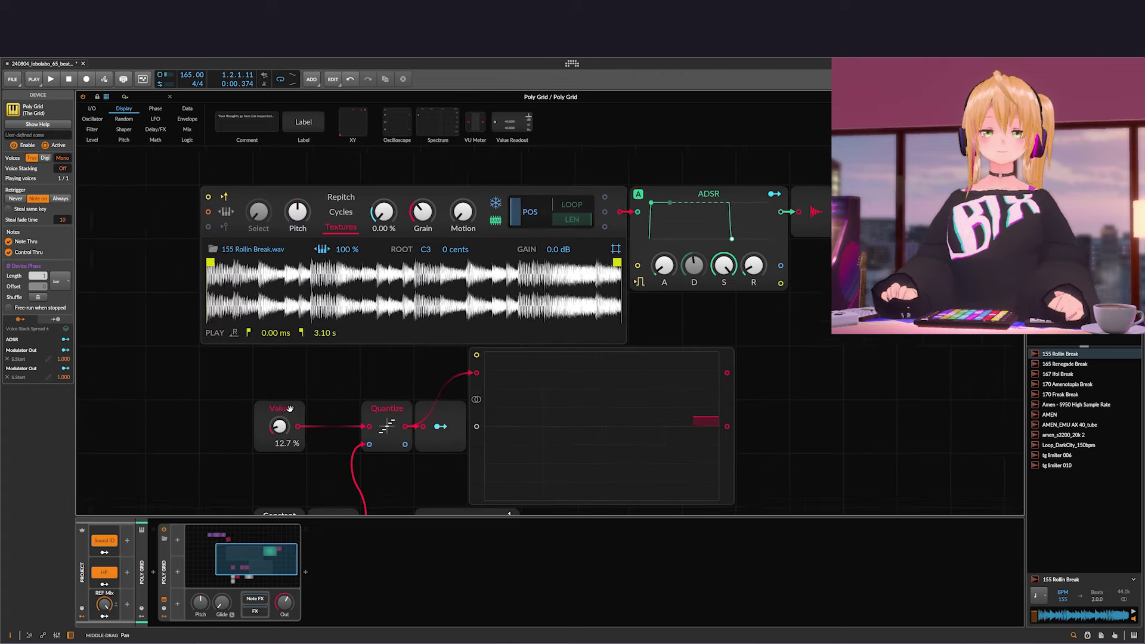
{"action": "left_click_drag", "start_coordinate": [289, 409], "coordinate": [286, 466]}
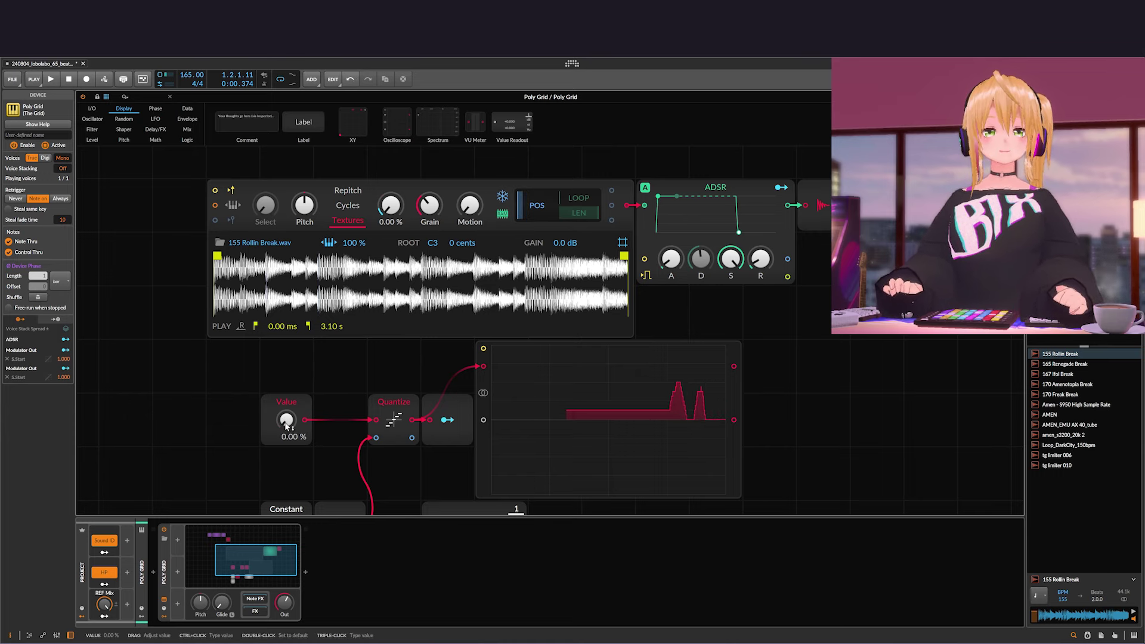
Audition the quantized start offset with short playbacks while raising Value to 26.0 %
{"action": "key", "text": "space"}
{"action": "left_click_drag", "start_coordinate": [287, 423], "coordinate": [286, 419]}
{"action": "key", "text": "space"}
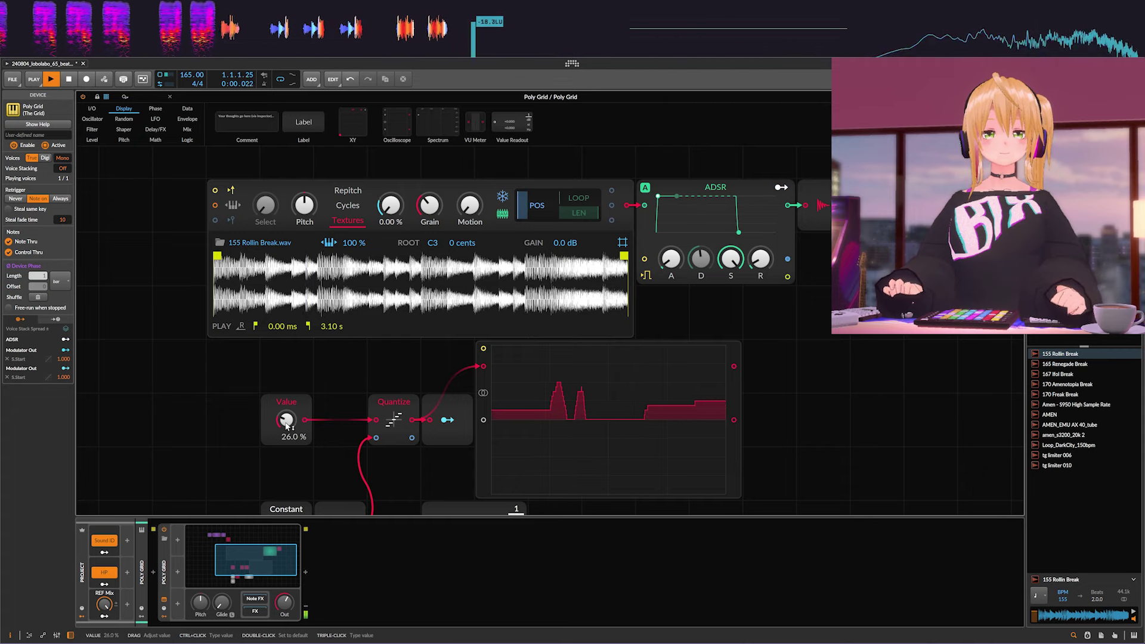
Set the Value module's knob to 53.3 % during playback and stop the transport
{"action": "left_click_drag", "start_coordinate": [286, 423], "coordinate": [288, 417]}
{"action": "key", "text": "space"}
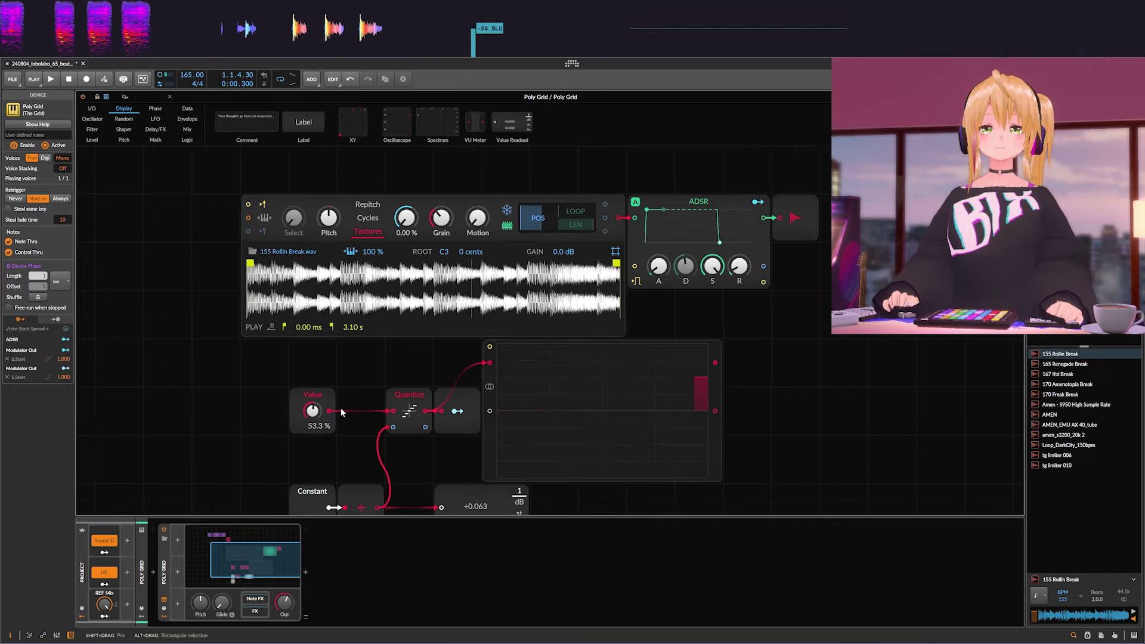
Add a Steps module from the Data modules to the empty grid area beside the Value module
{"action": "scroll", "coordinate": [339, 409], "scroll_direction": "down", "scroll_amount": 1}
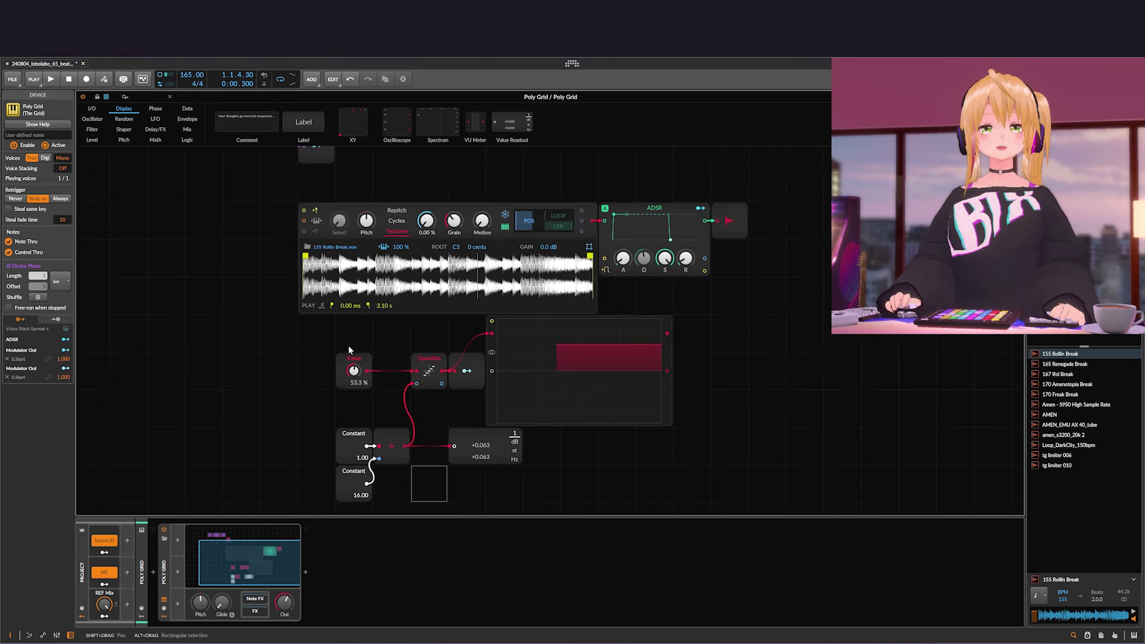
{"action": "left_click", "coordinate": [352, 358]}
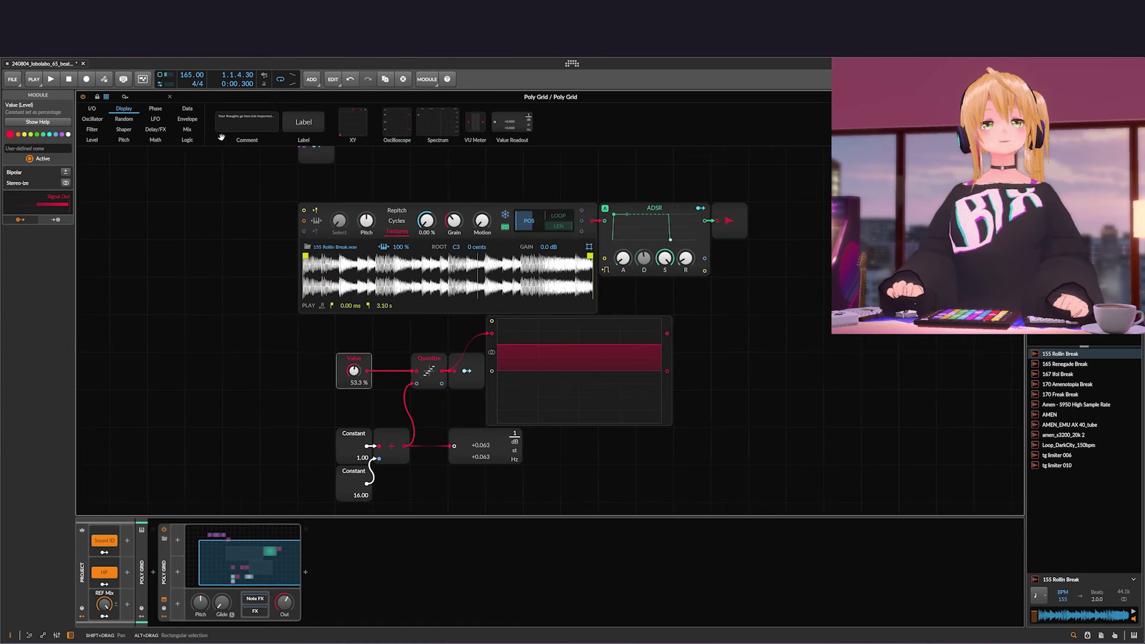
{"action": "left_click", "coordinate": [187, 109]}
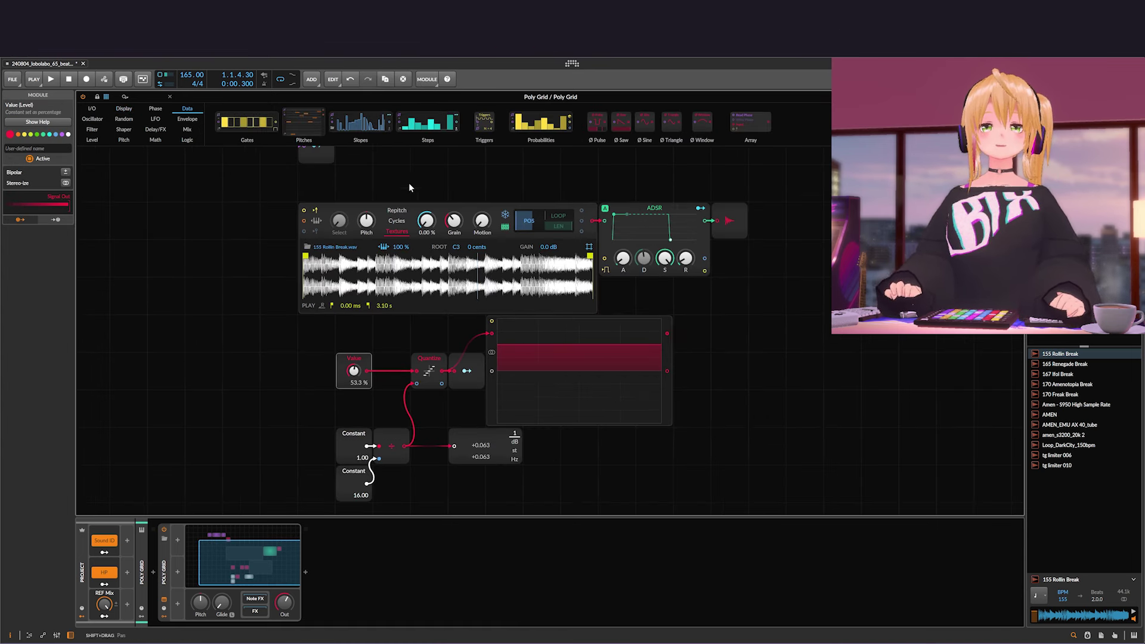
{"action": "left_click_drag", "start_coordinate": [437, 127], "coordinate": [203, 370]}
{"action": "left_click_drag", "start_coordinate": [287, 338], "coordinate": [294, 332]}
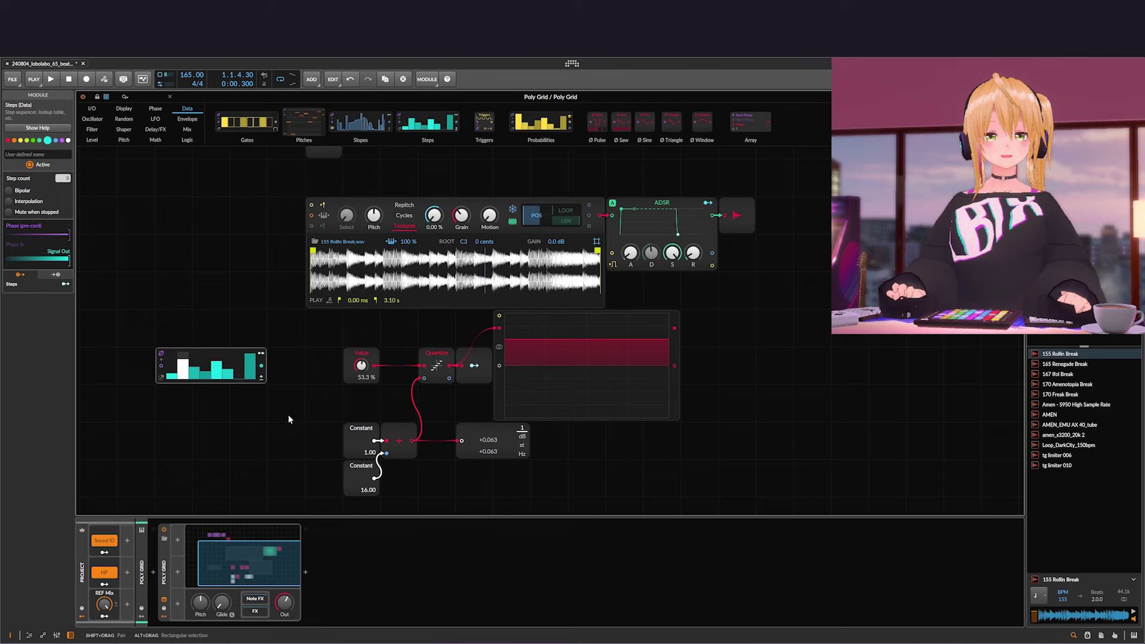
Delete the Value module and move the Quantize, Constant, divider, readout and oscilloscope modules down to free space below the sampler
{"action": "left_click", "coordinate": [347, 366]}
{"action": "key", "text": "Delete"}
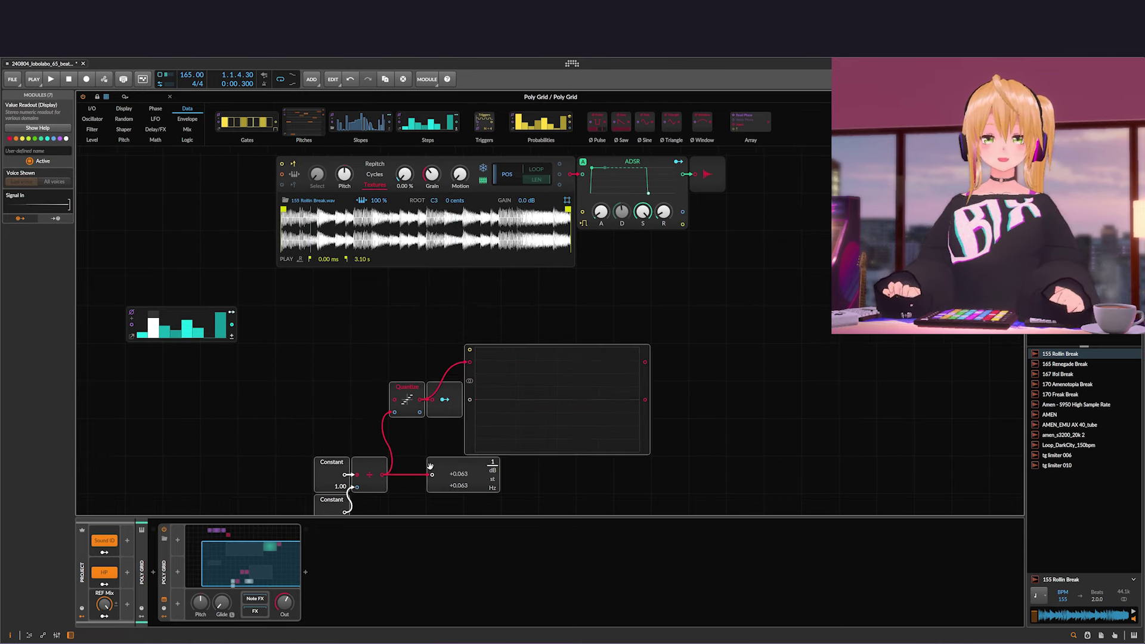
{"action": "scroll", "coordinate": [378, 371], "scroll_direction": "down", "scroll_amount": 1}
{"action": "left_click_drag", "start_coordinate": [388, 306], "coordinate": [355, 309]}
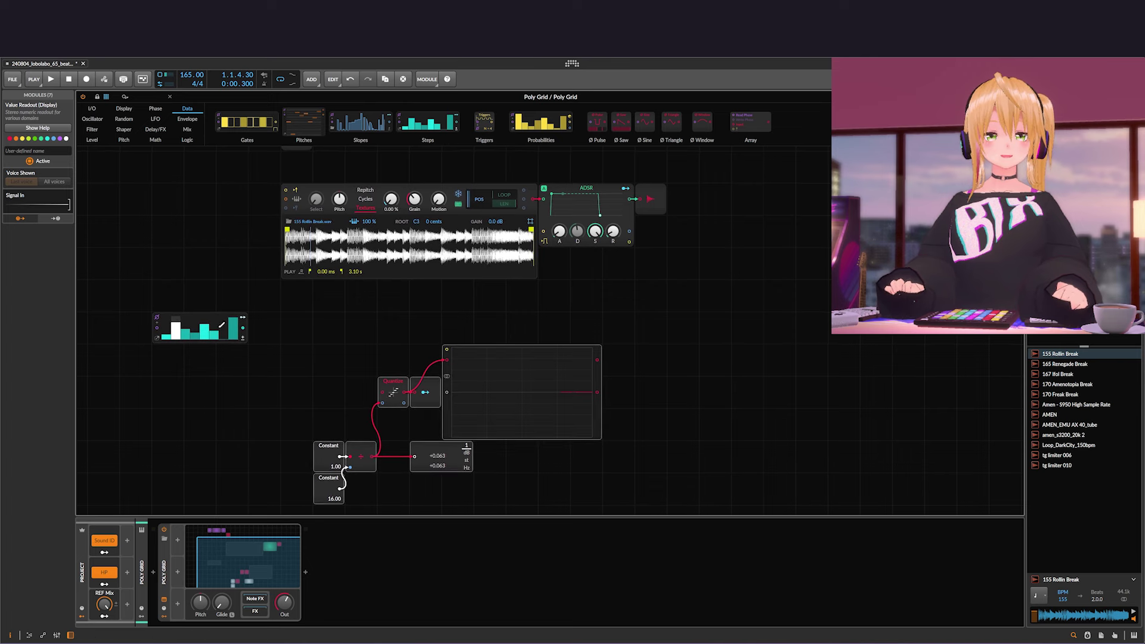
Place the Steps module directly below the sampler and widen it to match the sampler's width
{"action": "left_click_drag", "start_coordinate": [162, 338], "coordinate": [296, 327]}
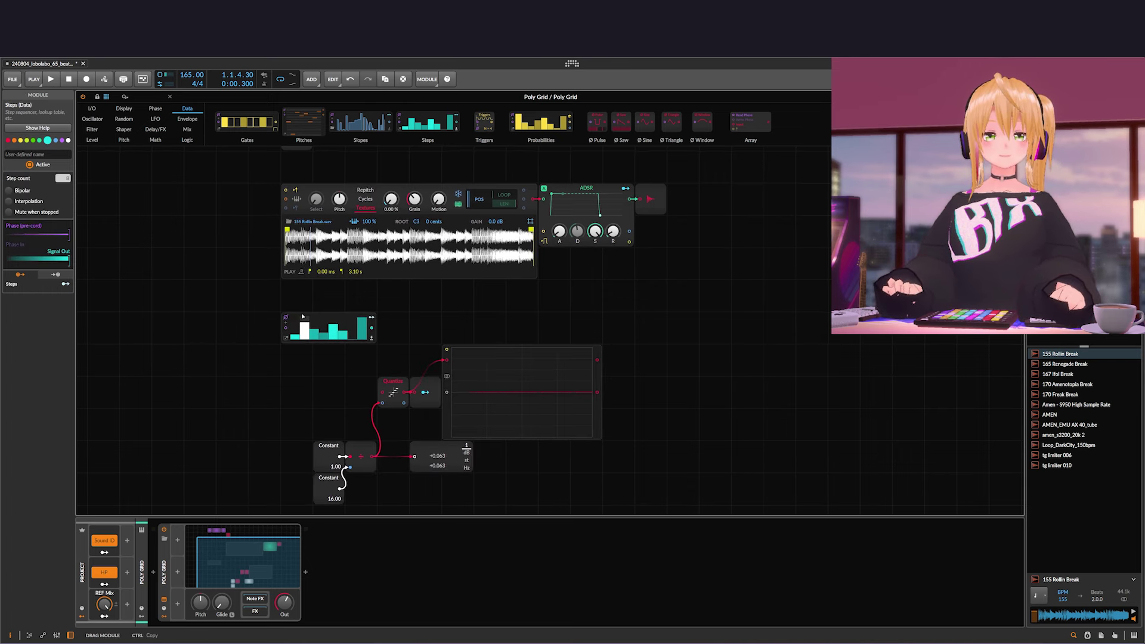
{"action": "left_click_drag", "start_coordinate": [373, 333], "coordinate": [532, 333]}
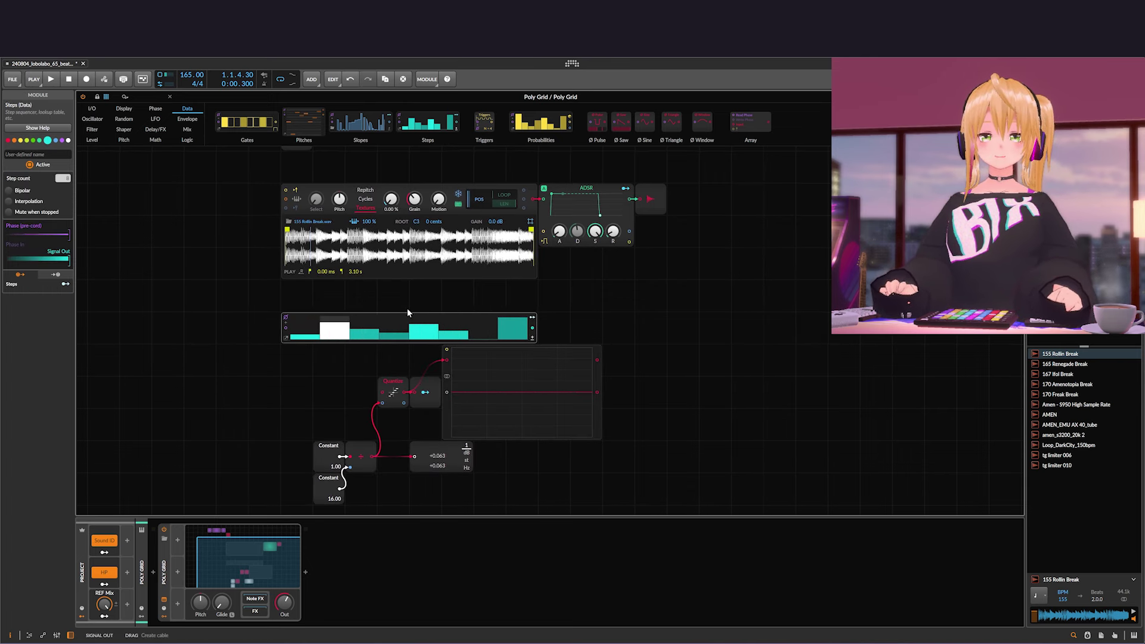
Set the Steps module's step count to 16 in its enlarged editor
{"action": "mouse_move", "coordinate": [390, 362]}
{"action": "left_mouse_down"}
{"action": "mouse_move", "coordinate": [385, 325]}
{"action": "mouse_move", "coordinate": [387, 353]}
{"action": "left_mouse_up"}
{"action": "scroll", "coordinate": [274, 247], "scroll_direction": "up", "scroll_amount": 3}
{"action": "left_click_drag", "start_coordinate": [302, 267], "coordinate": [399, 291]}
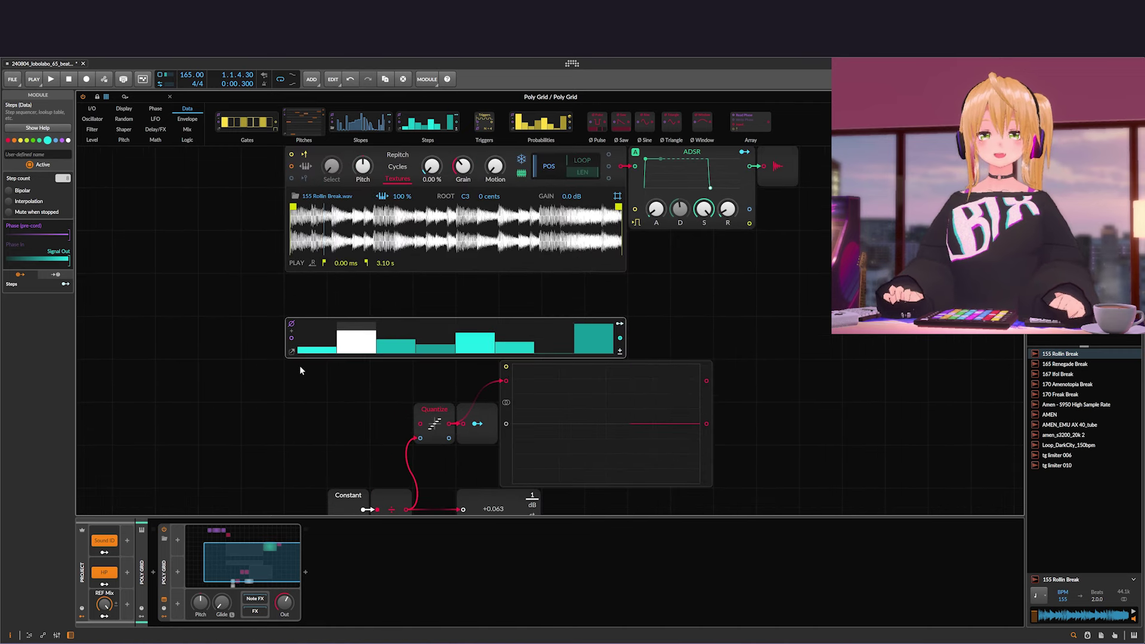
{"action": "left_click", "coordinate": [291, 353]}
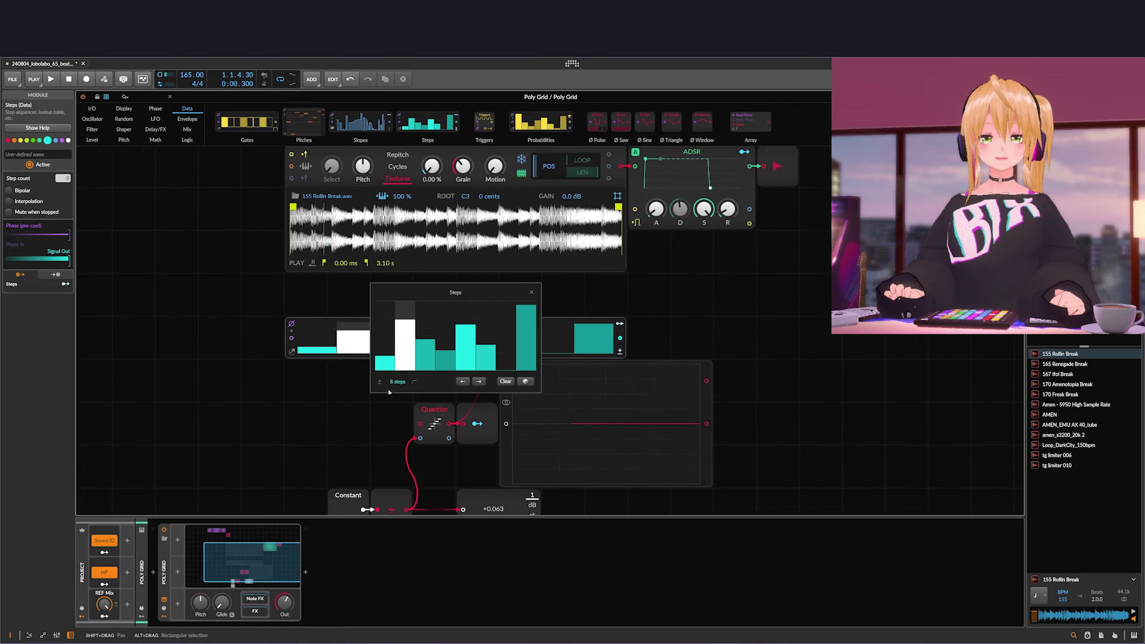
{"action": "left_click_drag", "start_coordinate": [398, 385], "coordinate": [398, 343]}
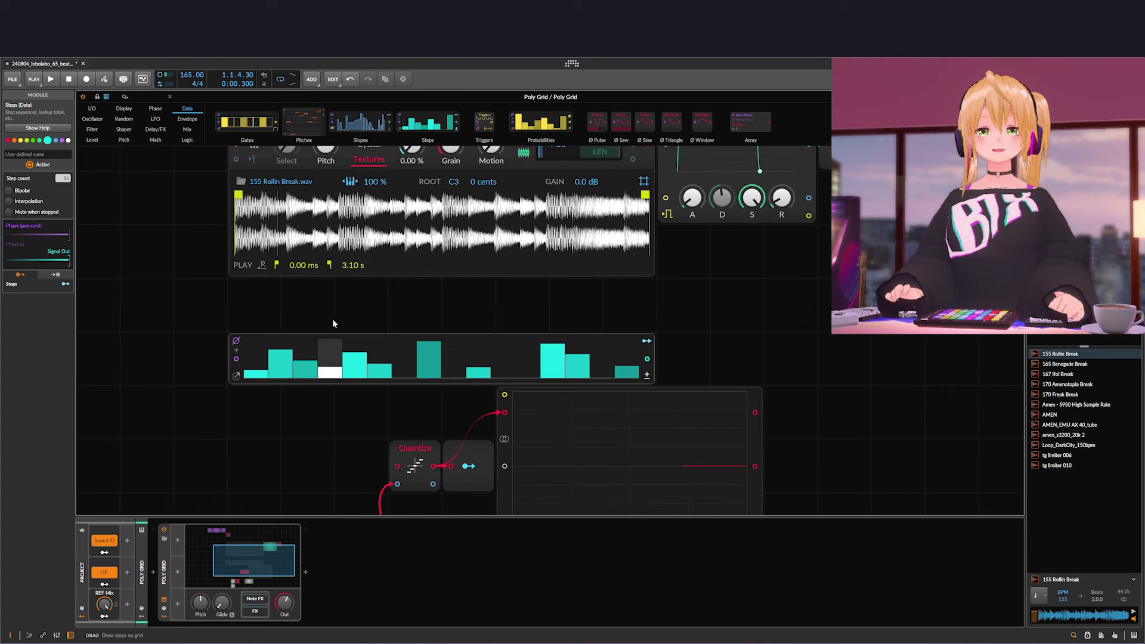
Turn off the Steps module's device phase and connect the Ø Reset phase output to its phase input
{"action": "left_click", "coordinate": [251, 338]}
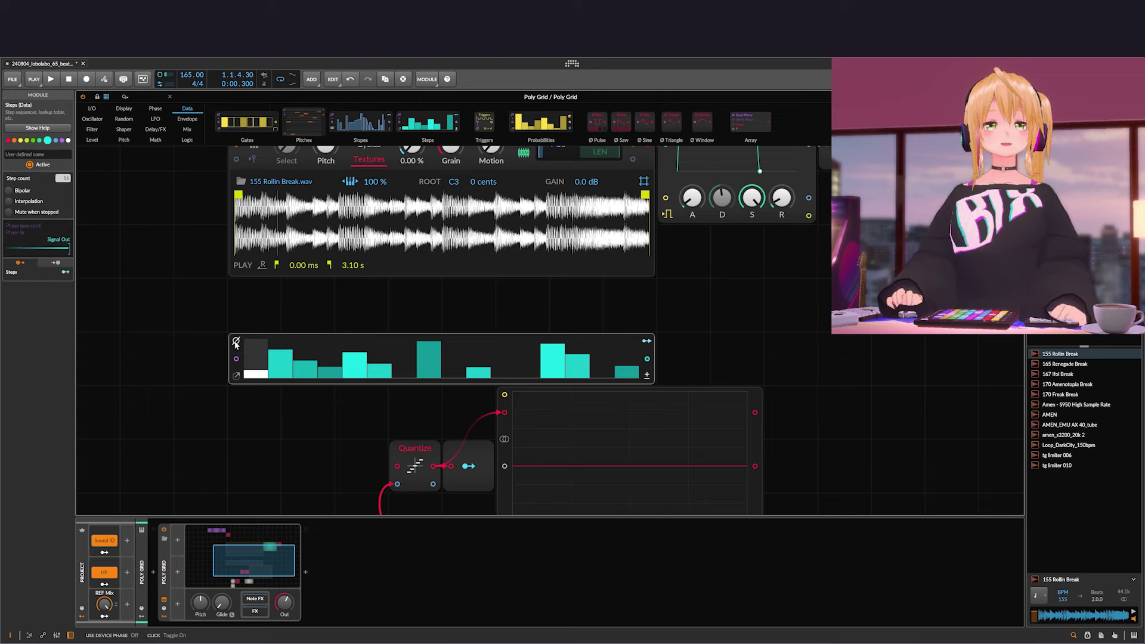
{"action": "left_click", "coordinate": [159, 351]}
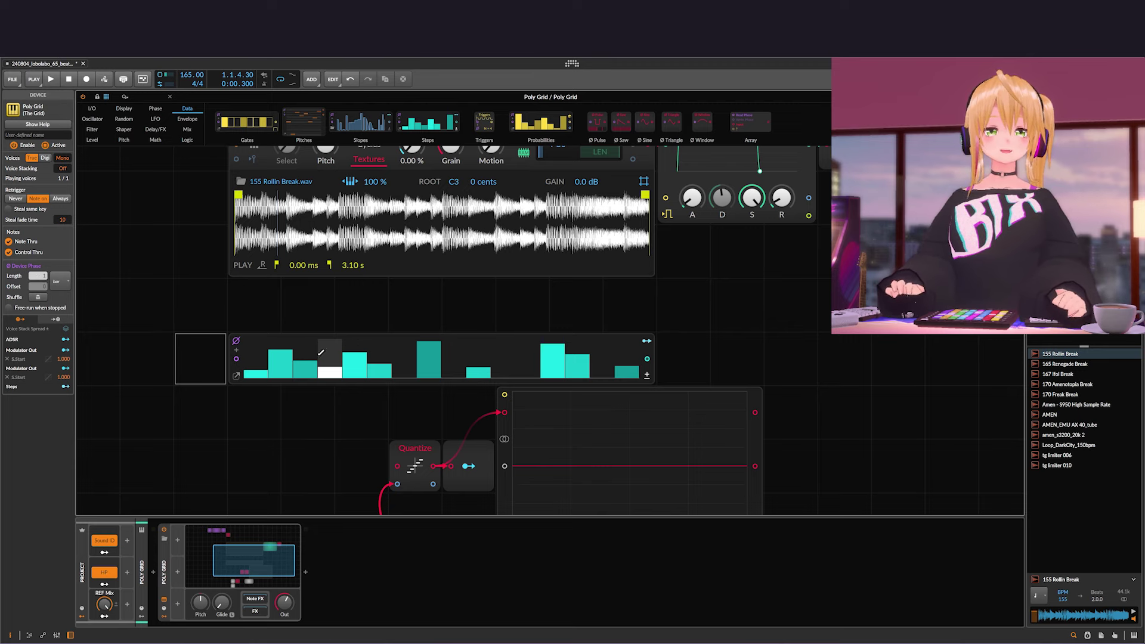
{"action": "scroll", "coordinate": [218, 342], "scroll_direction": "down", "scroll_amount": 2}
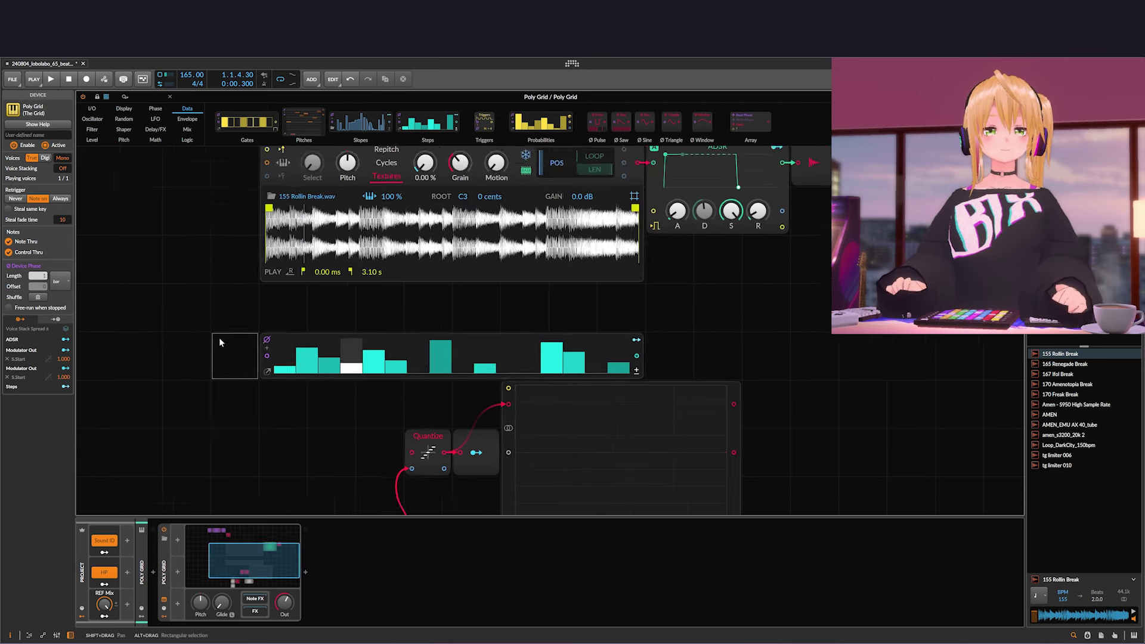
{"action": "left_click_drag", "start_coordinate": [281, 291], "coordinate": [310, 323]}
{"action": "scroll", "coordinate": [311, 316], "scroll_direction": "down", "scroll_amount": 2}
{"action": "left_click_drag", "start_coordinate": [367, 291], "coordinate": [288, 301]}
{"action": "left_click", "coordinate": [198, 240]}
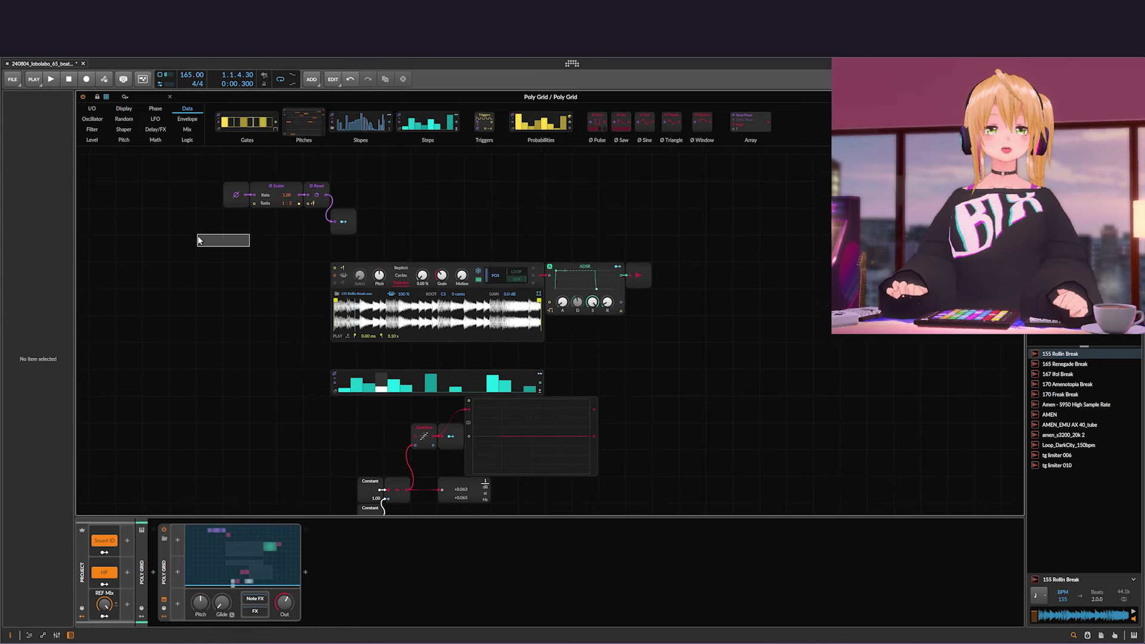
{"action": "scroll", "coordinate": [295, 228], "scroll_direction": "up", "scroll_amount": 4}
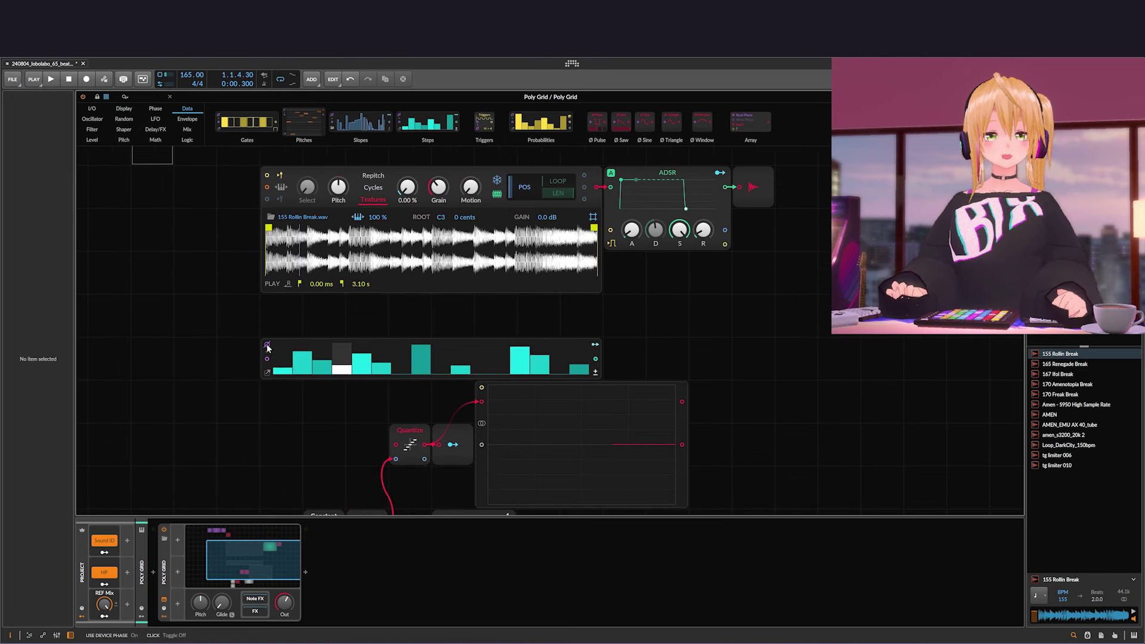
{"action": "scroll", "coordinate": [268, 348], "scroll_direction": "down", "scroll_amount": 4}
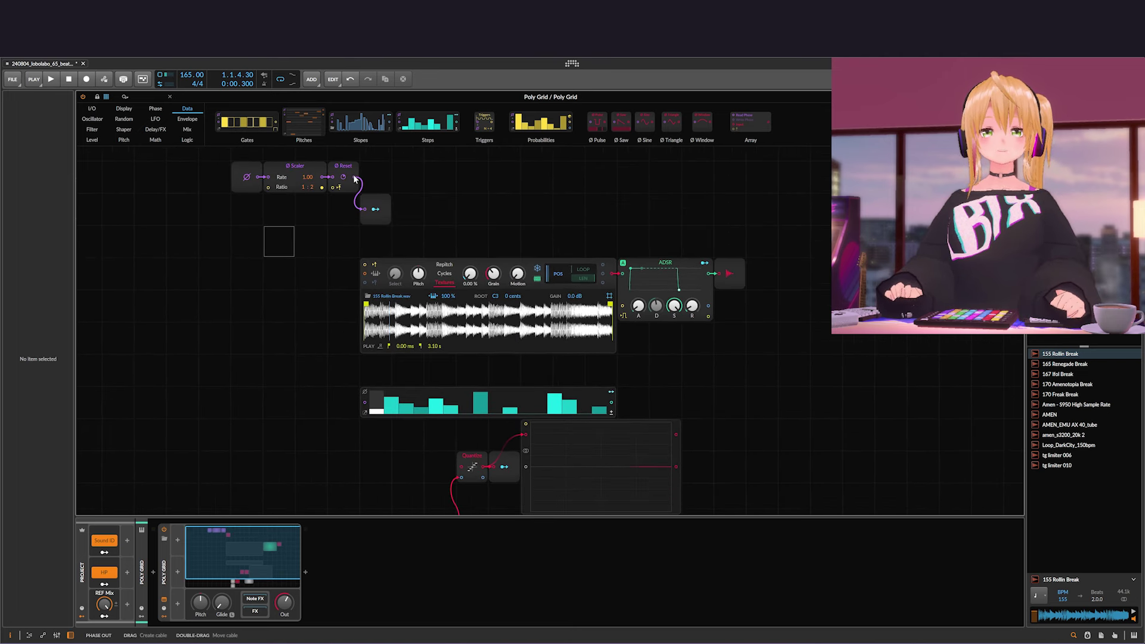
{"action": "left_click_drag", "start_coordinate": [356, 178], "coordinate": [364, 404]}
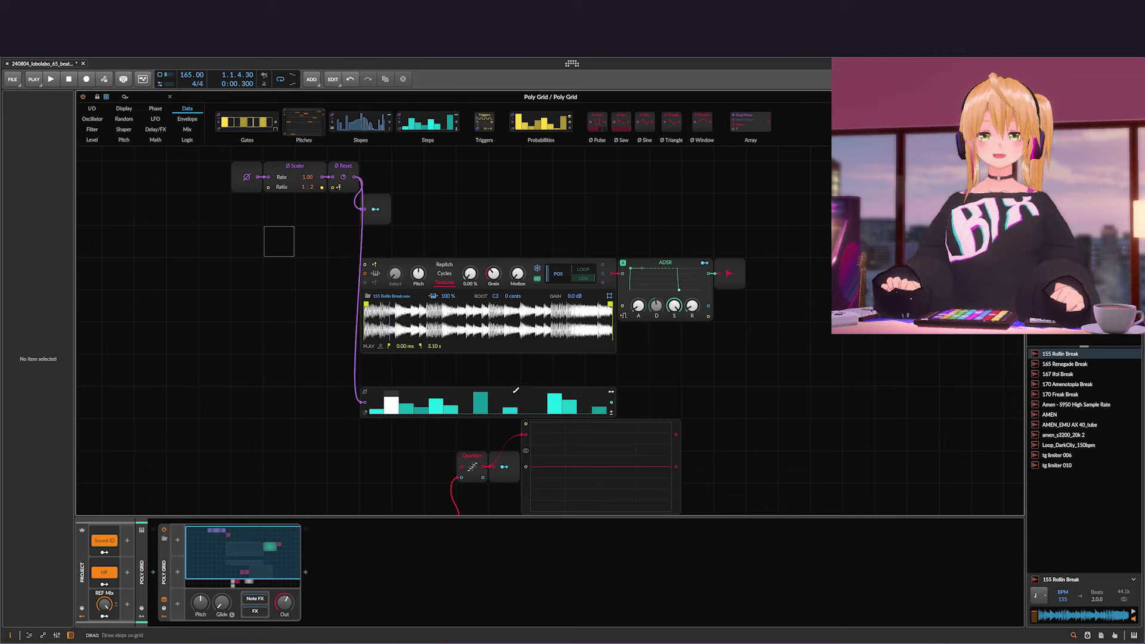
Play the patch to check how the Steps sequence runs from the incoming phase, and stop playback
{"action": "left_click_drag", "start_coordinate": [498, 370], "coordinate": [478, 353]}
{"action": "key", "text": "space"}
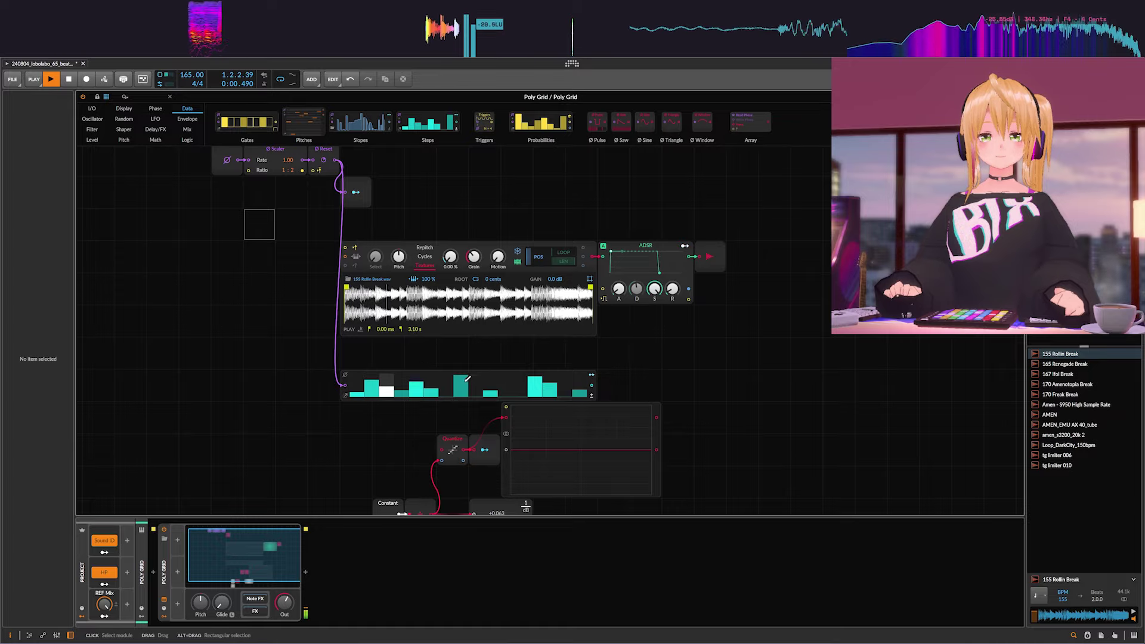
{"action": "key", "text": "space"}
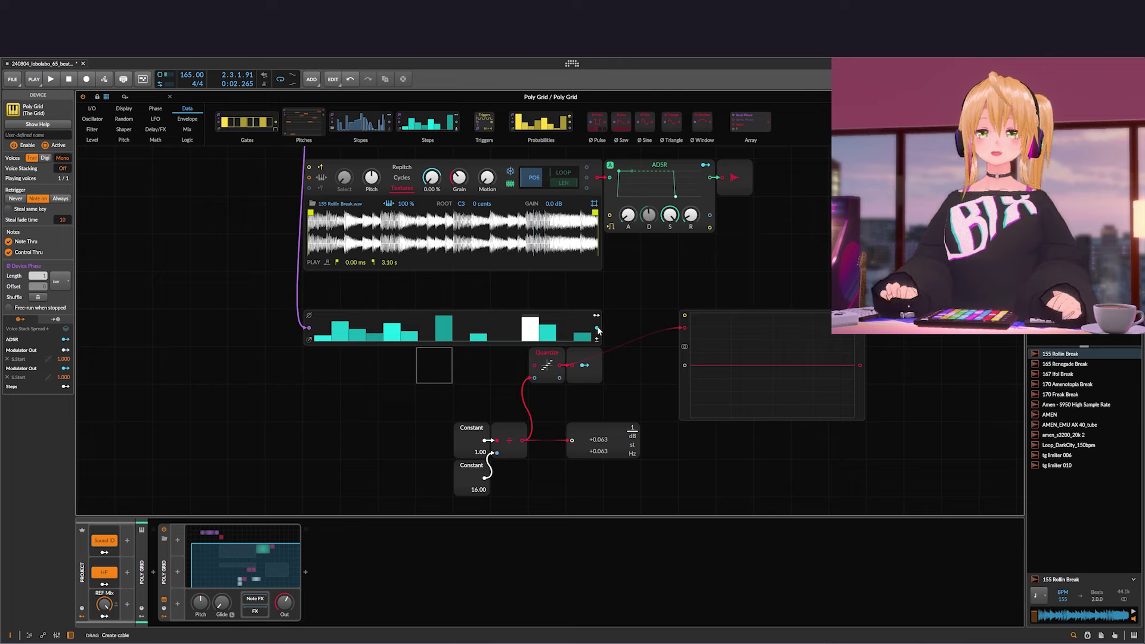
Connect the Steps module's output to the Quantize input and audition the sliced break
{"action": "left_click_drag", "start_coordinate": [597, 330], "coordinate": [532, 363]}
{"action": "scroll", "coordinate": [294, 318], "scroll_direction": "up", "scroll_amount": 1}
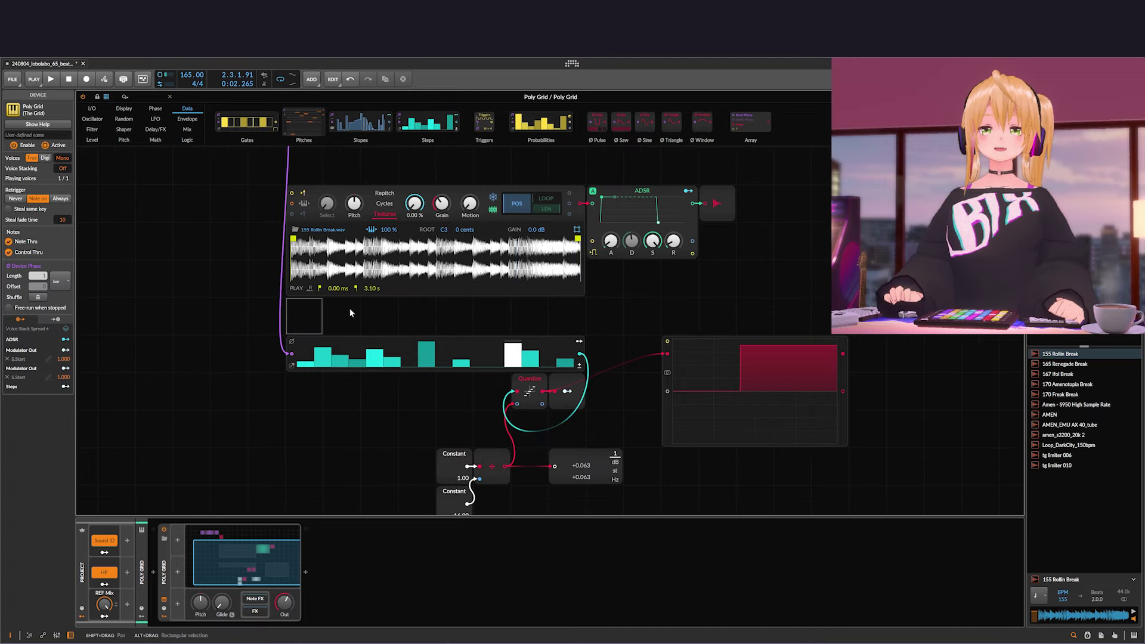
{"action": "key", "text": "space"}
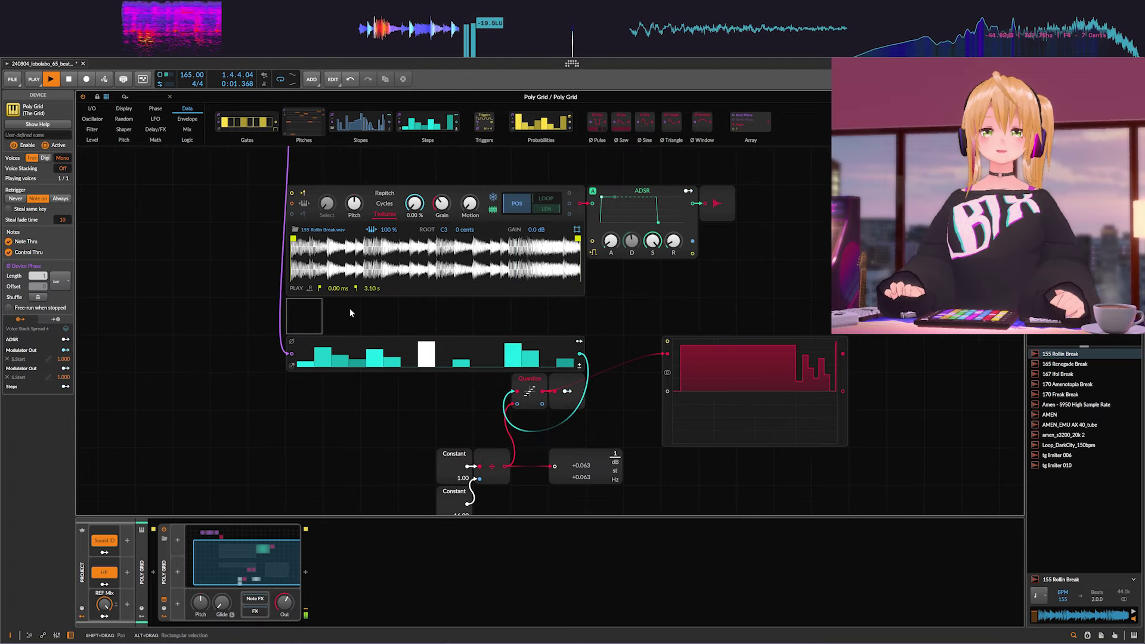
{"action": "key", "text": "space"}
{"action": "key", "text": "space"}
{"action": "key", "text": "space"}
Redraw the levels across the 16 steps and audition the new slice order from the start
{"action": "mouse_move", "coordinate": [323, 356]}
{"action": "left_mouse_down"}
{"action": "mouse_move", "coordinate": [393, 348]}
{"action": "mouse_move", "coordinate": [441, 364]}
{"action": "mouse_move", "coordinate": [532, 358]}
{"action": "left_mouse_up"}
{"action": "key", "text": "space"}
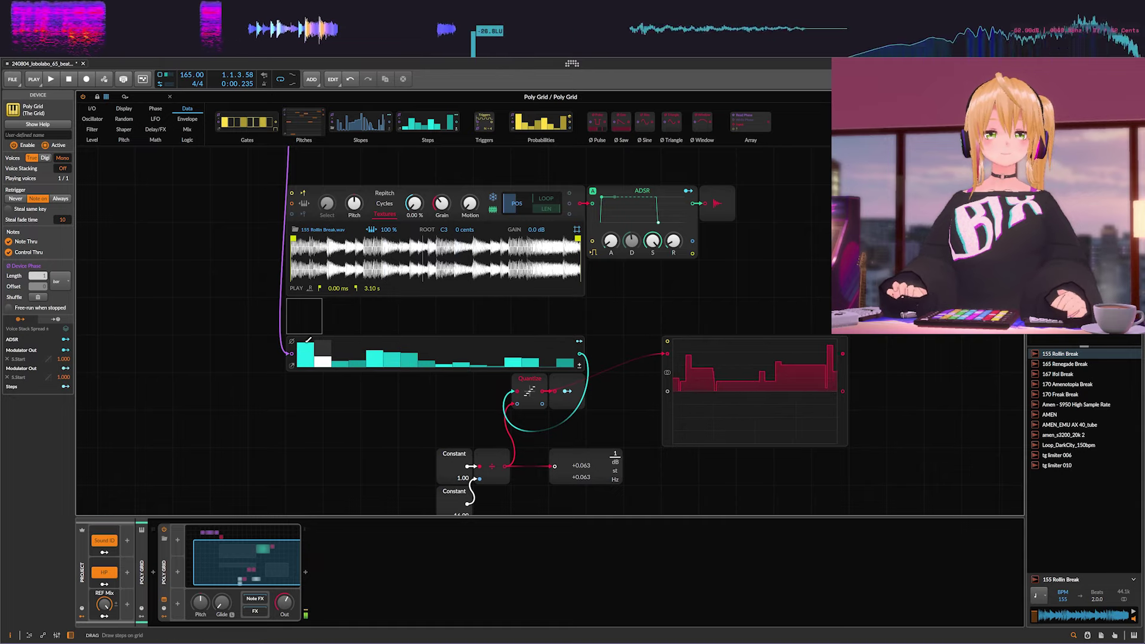
{"action": "key", "text": "space"}
{"action": "key", "text": "space"}
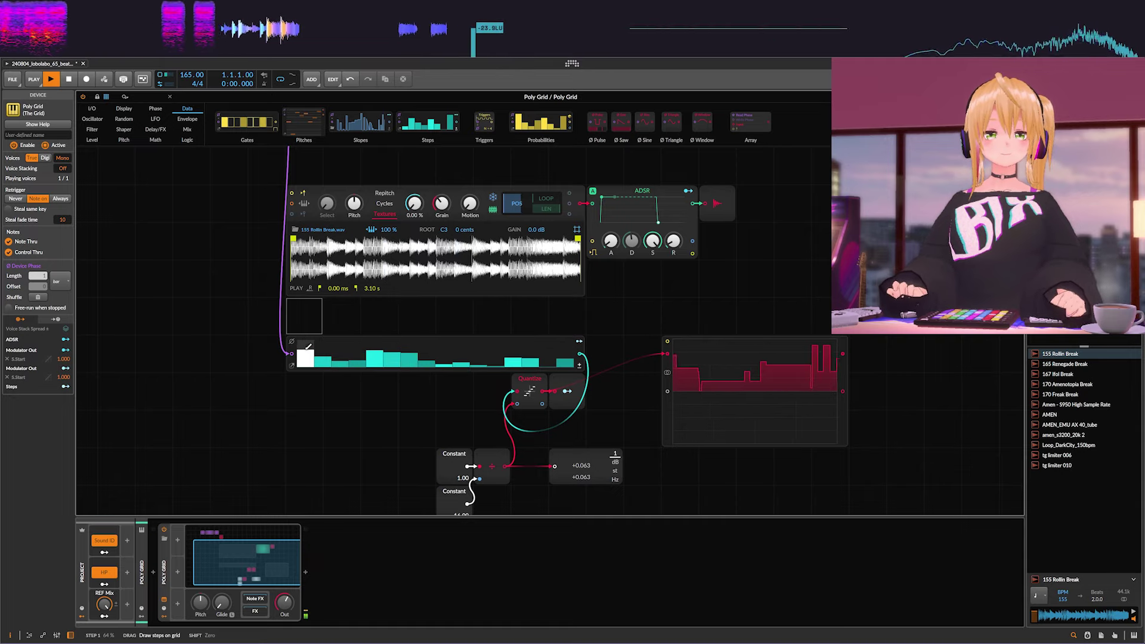
{"action": "key", "text": "space"}
{"action": "key", "text": "space"}
{"action": "key", "text": "space"}
Lower the first step's level and audition the sequence again
{"action": "left_click_drag", "start_coordinate": [306, 349], "coordinate": [310, 359]}
{"action": "key", "text": "space"}
{"action": "key", "text": "space"}
{"action": "key", "text": "space"}
{"action": "key", "text": "space"}
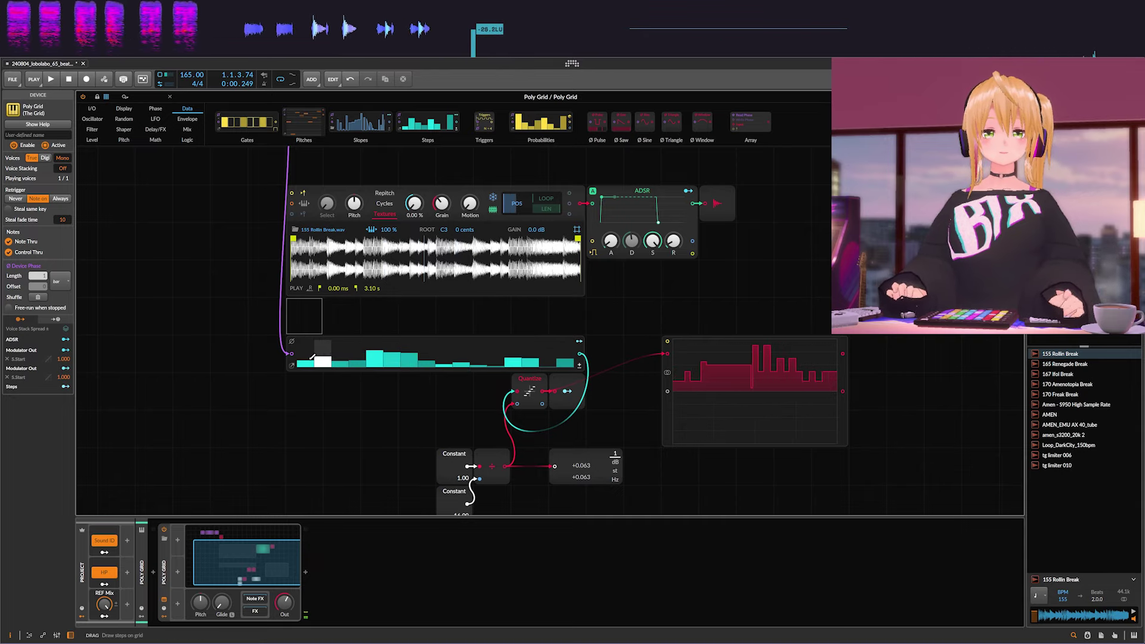
{"action": "key", "text": "space"}
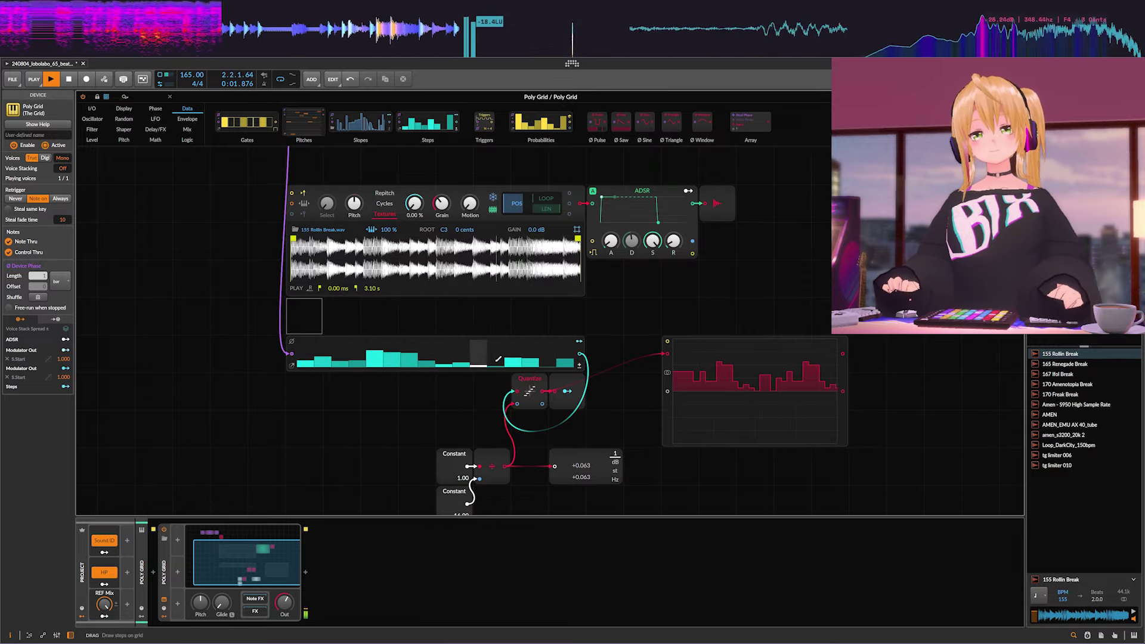
{"action": "key", "text": "space"}
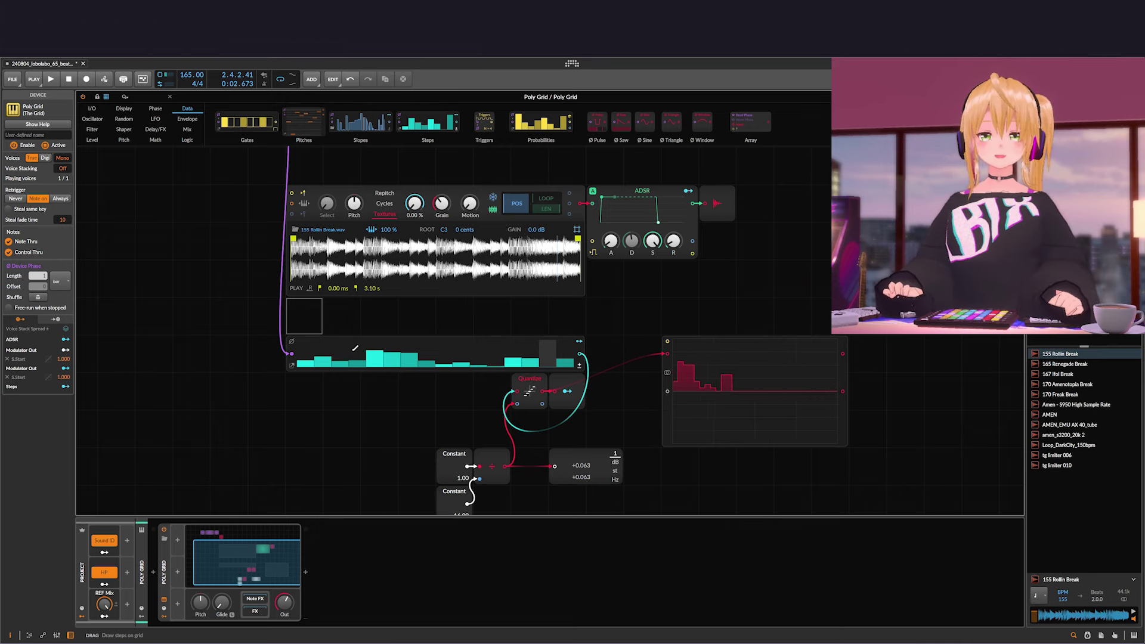
Draw all 16 steps down to zero and audition the break playing from its first slice
{"action": "scroll", "coordinate": [365, 382], "scroll_direction": "up", "scroll_amount": 2}
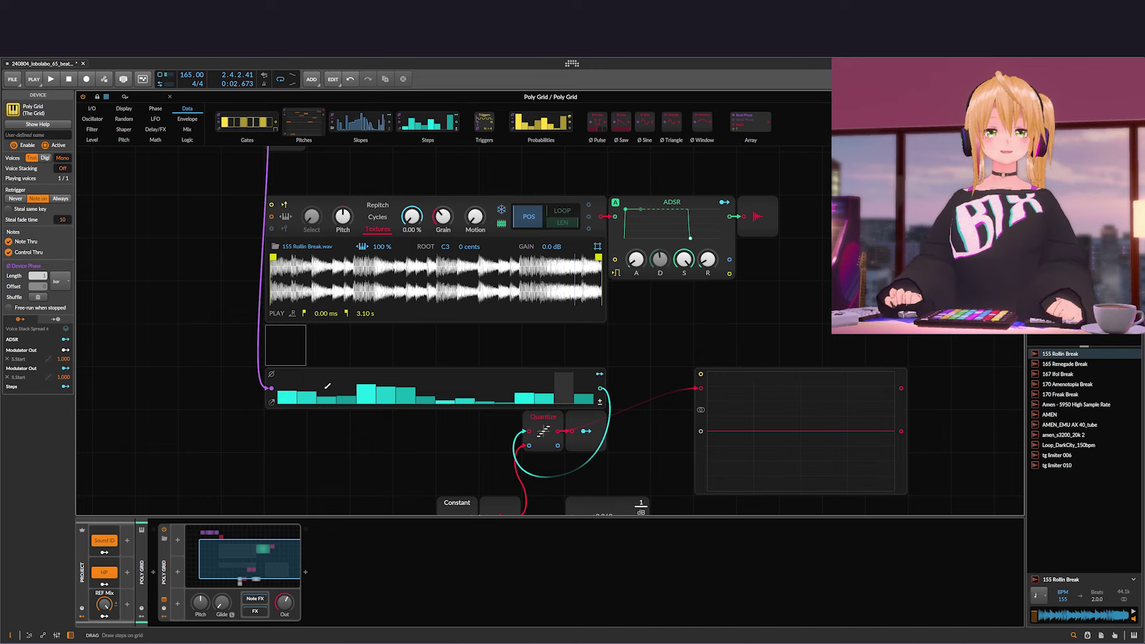
{"action": "mouse_move", "coordinate": [292, 397]}
{"action": "left_mouse_down"}
{"action": "mouse_move", "coordinate": [298, 375]}
{"action": "mouse_move", "coordinate": [296, 434]}
{"action": "mouse_move", "coordinate": [303, 386]}
{"action": "mouse_move", "coordinate": [282, 402]}
{"action": "mouse_move", "coordinate": [295, 413]}
{"action": "mouse_move", "coordinate": [478, 445]}
{"action": "left_mouse_up"}
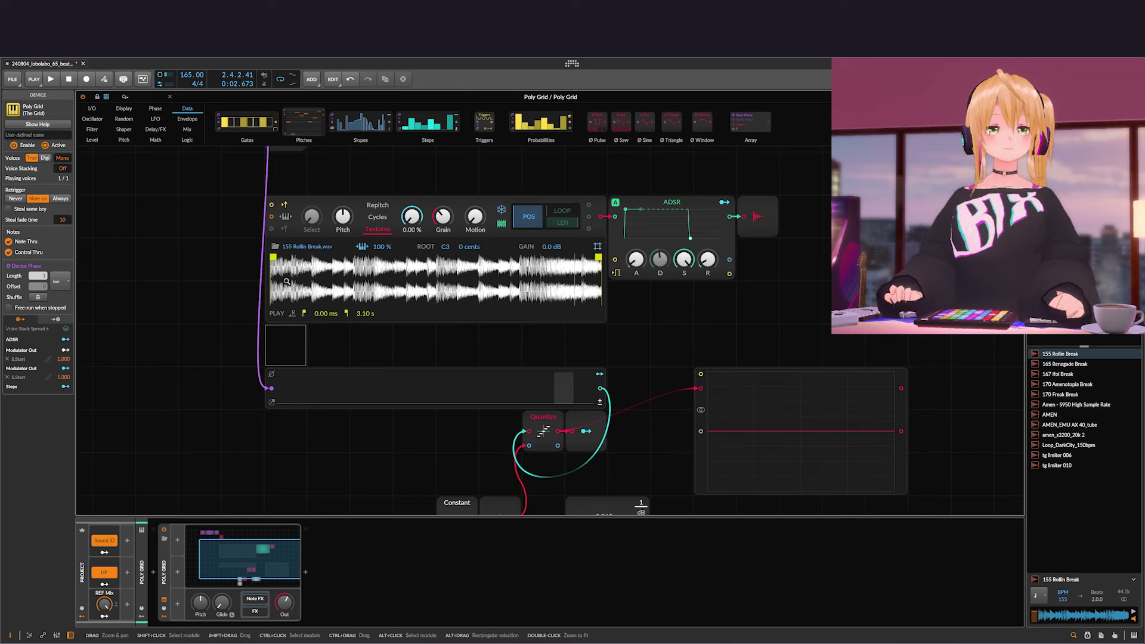
{"action": "key", "text": "space"}
{"action": "key", "text": "space"}
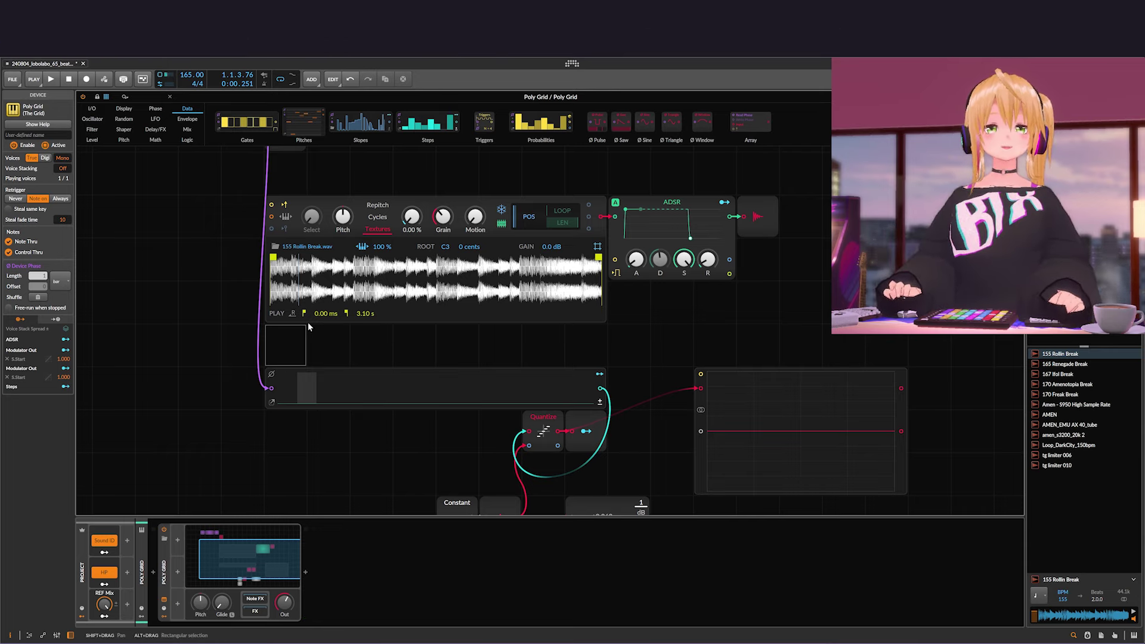
{"action": "key", "text": "space"}
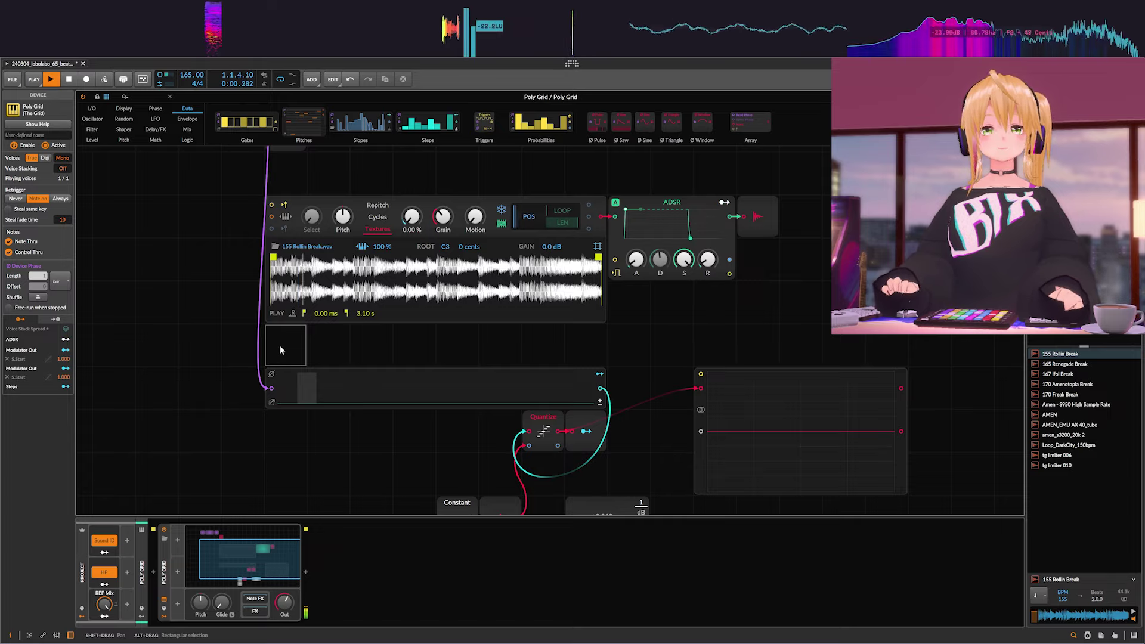
{"action": "key", "text": "space"}
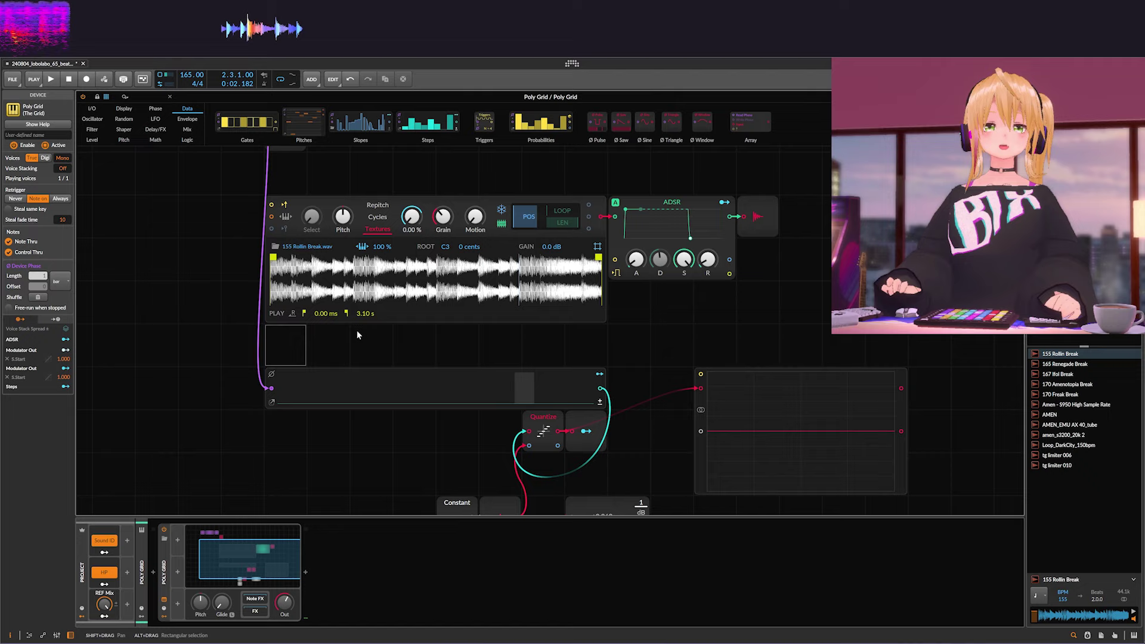
Audition the empty pattern briefly and draw raised levels on steps 2, 5, 8 and 11, with step 2 highest
{"action": "key", "text": "space"}
{"action": "key", "text": "space"}
{"action": "left_click", "coordinate": [306, 393]}
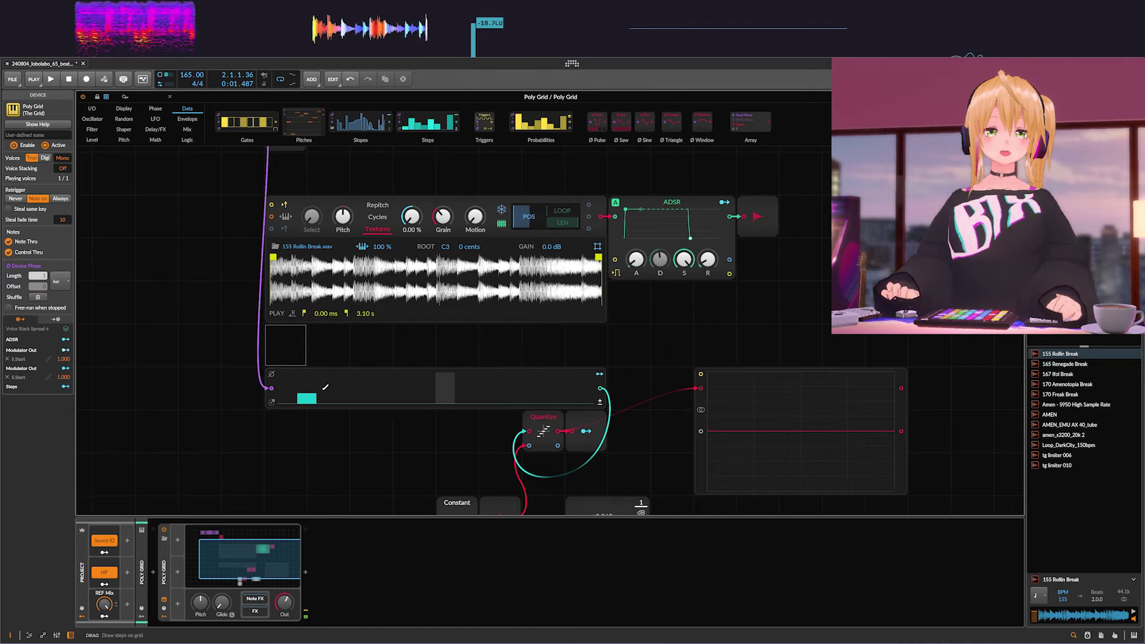
{"action": "left_click", "coordinate": [366, 388]}
{"action": "left_click", "coordinate": [426, 387]}
{"action": "left_click", "coordinate": [485, 386]}
{"action": "left_click", "coordinate": [310, 383]}
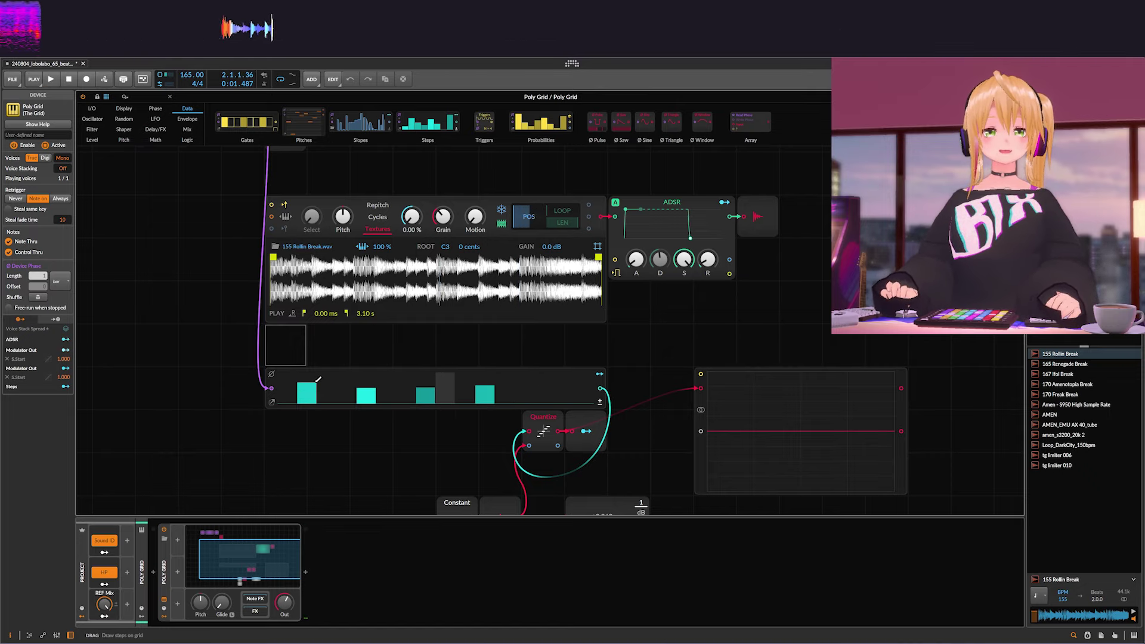
Add raised levels on steps 4 and 7 of the Steps pattern and audition the new slice order
{"action": "left_click", "coordinate": [346, 395]}
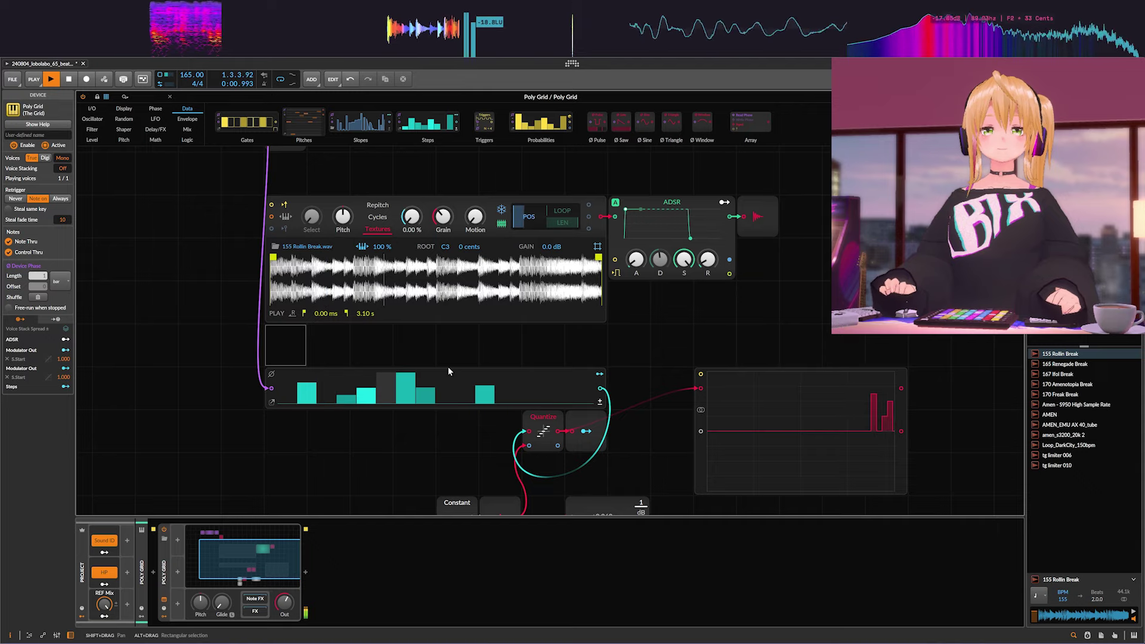
{"action": "key", "text": "space"}
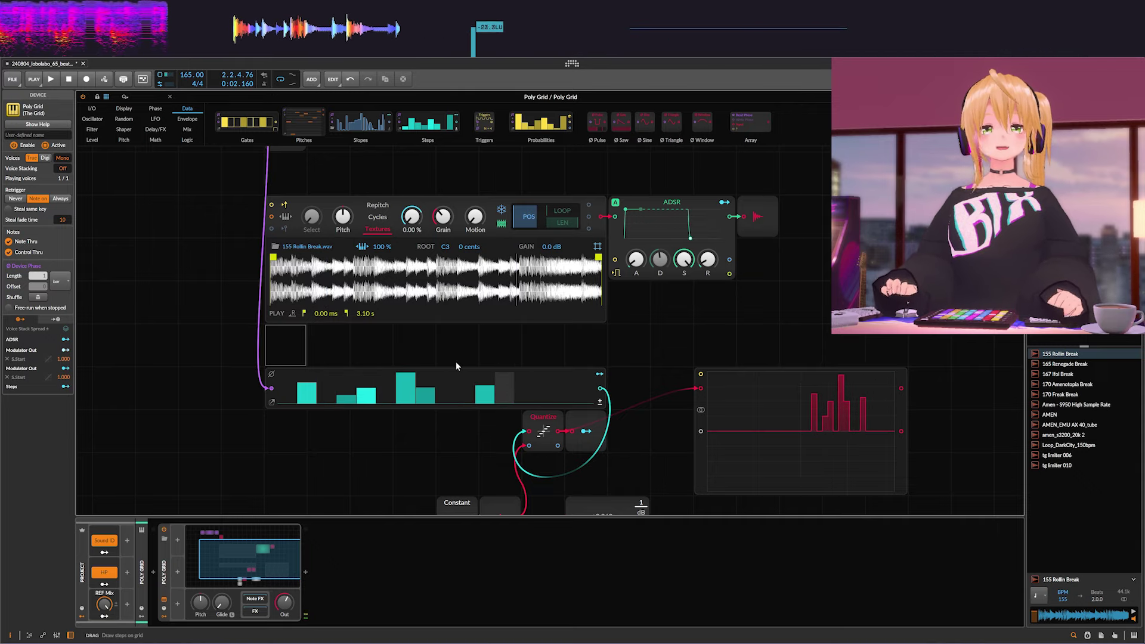
{"action": "scroll", "coordinate": [432, 357], "scroll_direction": "down", "scroll_amount": 3}
{"action": "scroll", "coordinate": [436, 329], "scroll_direction": "up", "scroll_amount": 2}
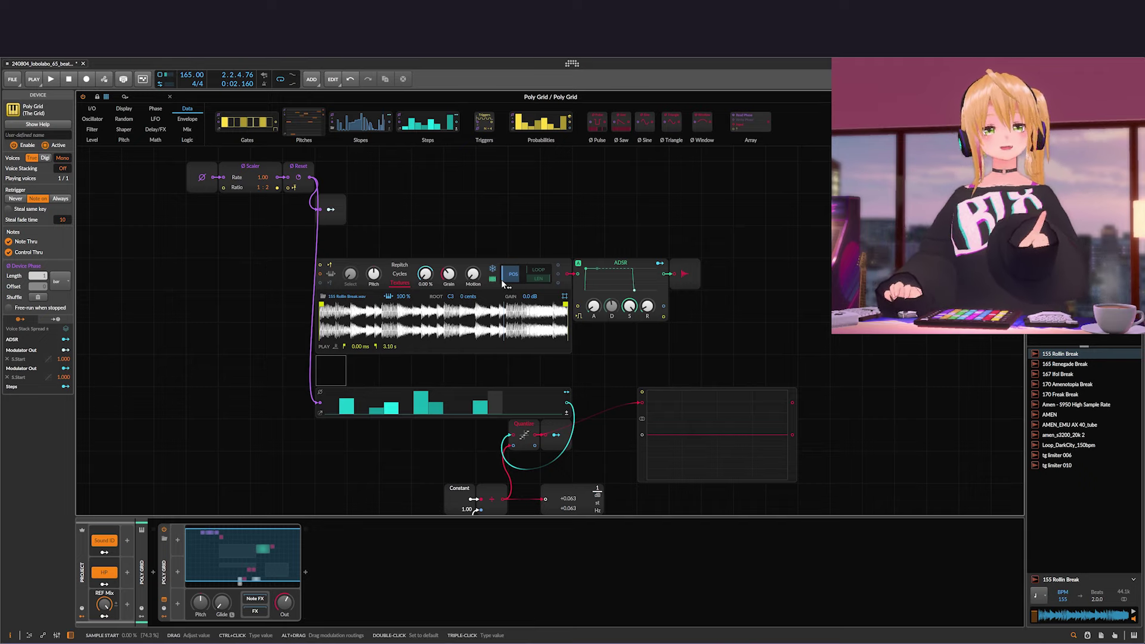
Redraw the Steps pattern with step 5 at zero and steps 7 to 13 raised, and audition it
{"action": "left_click_drag", "start_coordinate": [486, 413], "coordinate": [400, 401]}
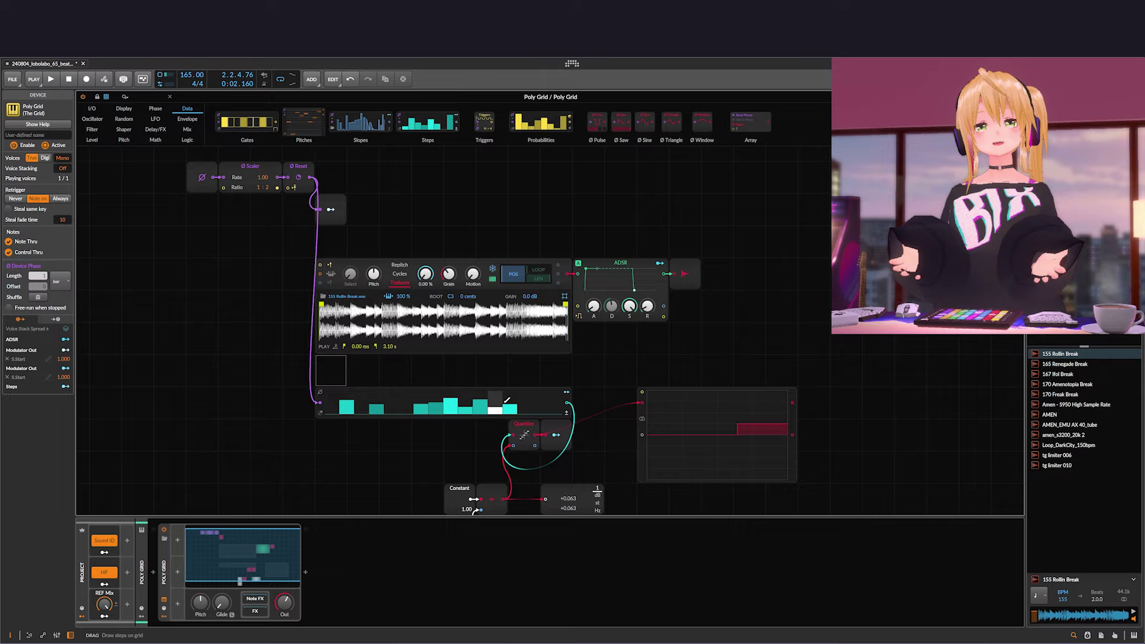
{"action": "key", "text": "space"}
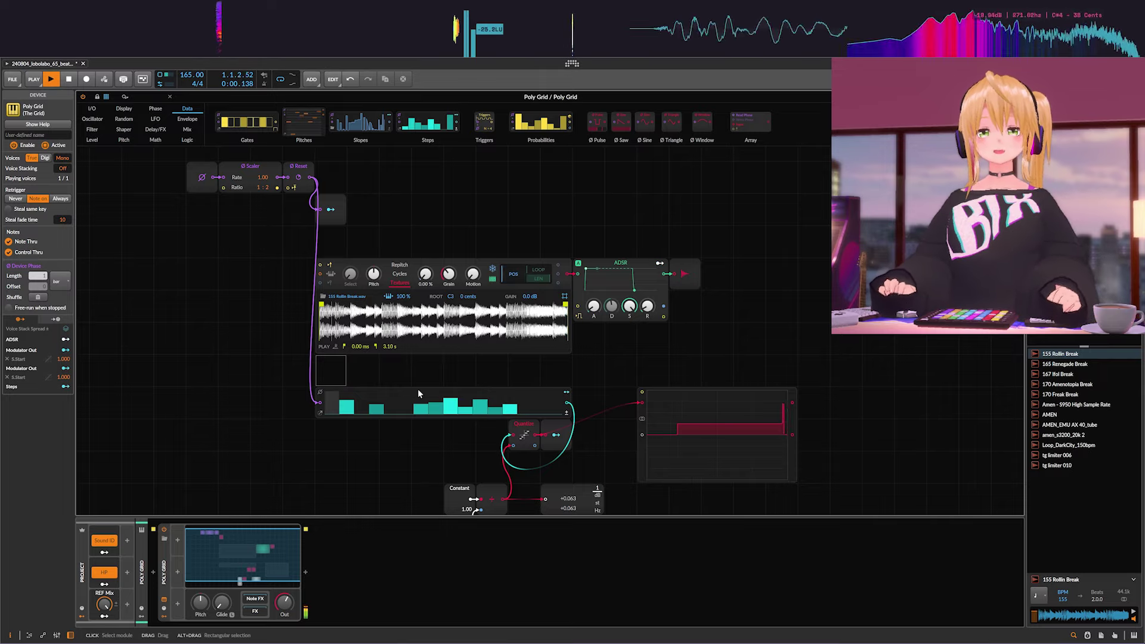
{"action": "key", "text": "space"}
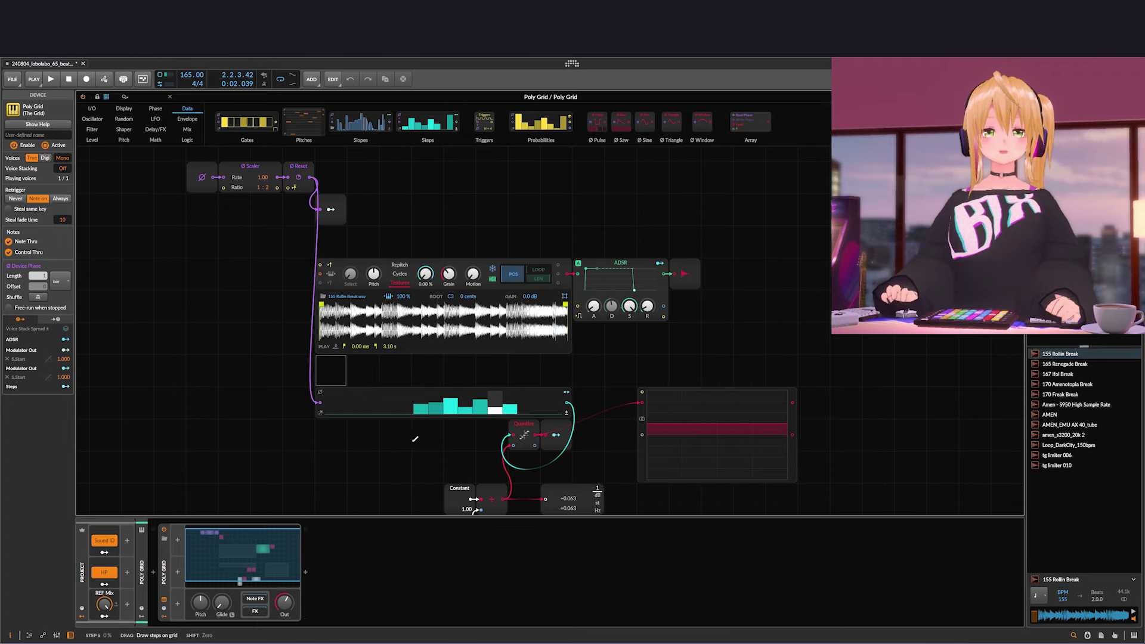
Draw all 16 steps of the Steps module down to zero
{"action": "left_click_drag", "start_coordinate": [515, 446], "coordinate": [508, 445]}
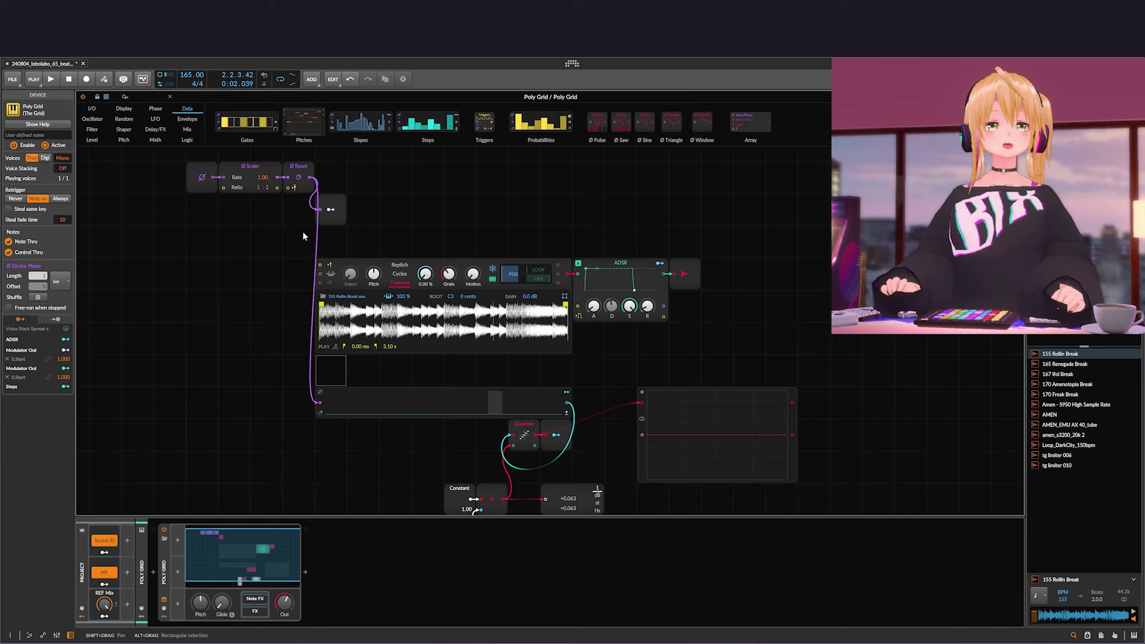
{"action": "scroll", "coordinate": [303, 236], "scroll_direction": "up", "scroll_amount": 1}
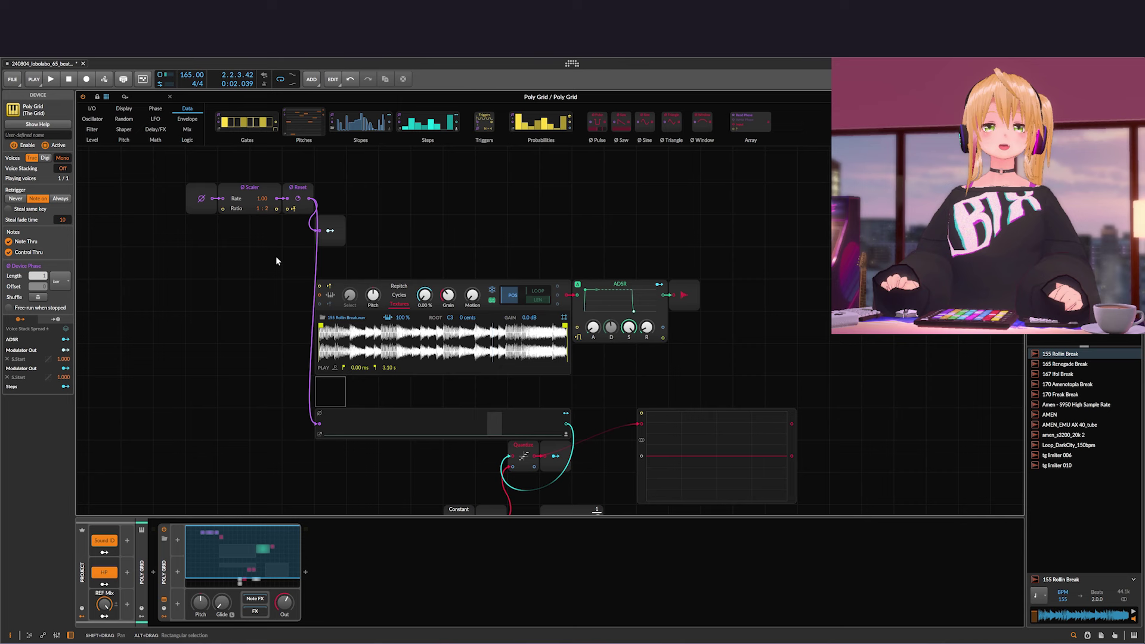
{"action": "scroll", "coordinate": [275, 256], "scroll_direction": "up", "scroll_amount": 3}
{"action": "left_click_drag", "start_coordinate": [277, 327], "coordinate": [305, 298]}
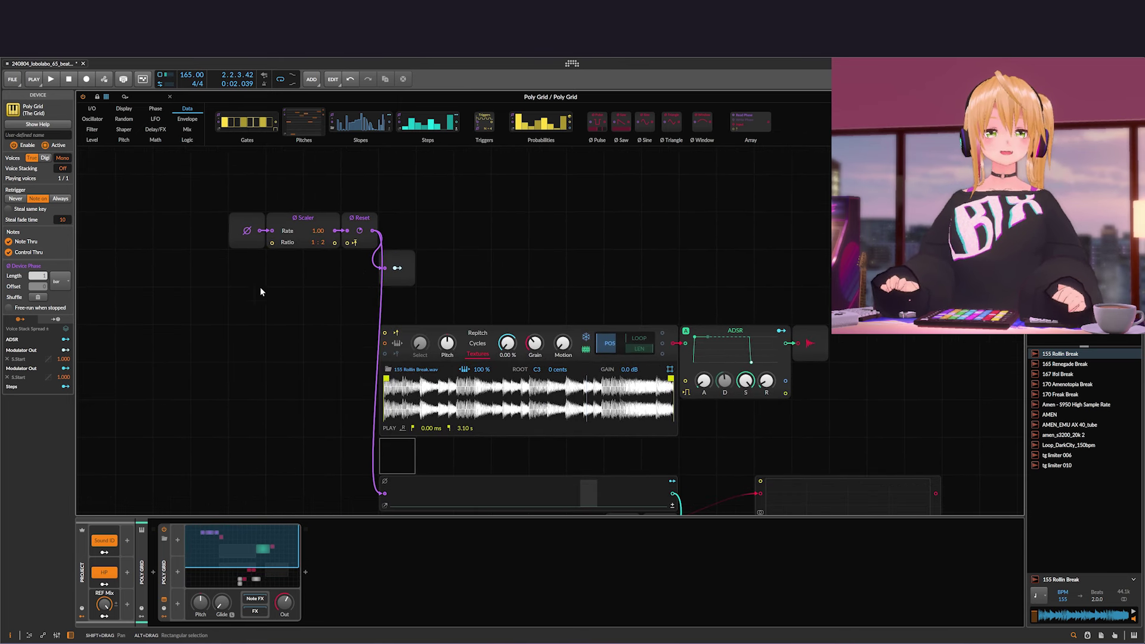
Add a second Ø Reset module fed by the Scaler, and rearrange the existing Reset and the Modulator Out below it
{"action": "left_click", "coordinate": [155, 109]}
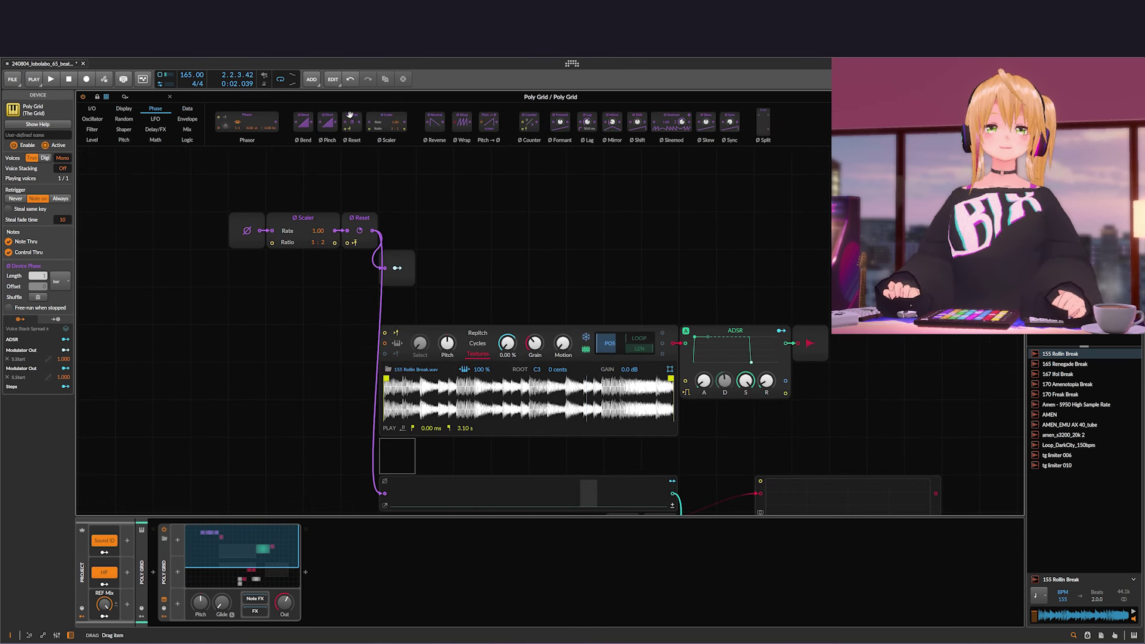
{"action": "left_click_drag", "start_coordinate": [351, 135], "coordinate": [359, 192]}
{"action": "left_click_drag", "start_coordinate": [303, 218], "coordinate": [265, 181]}
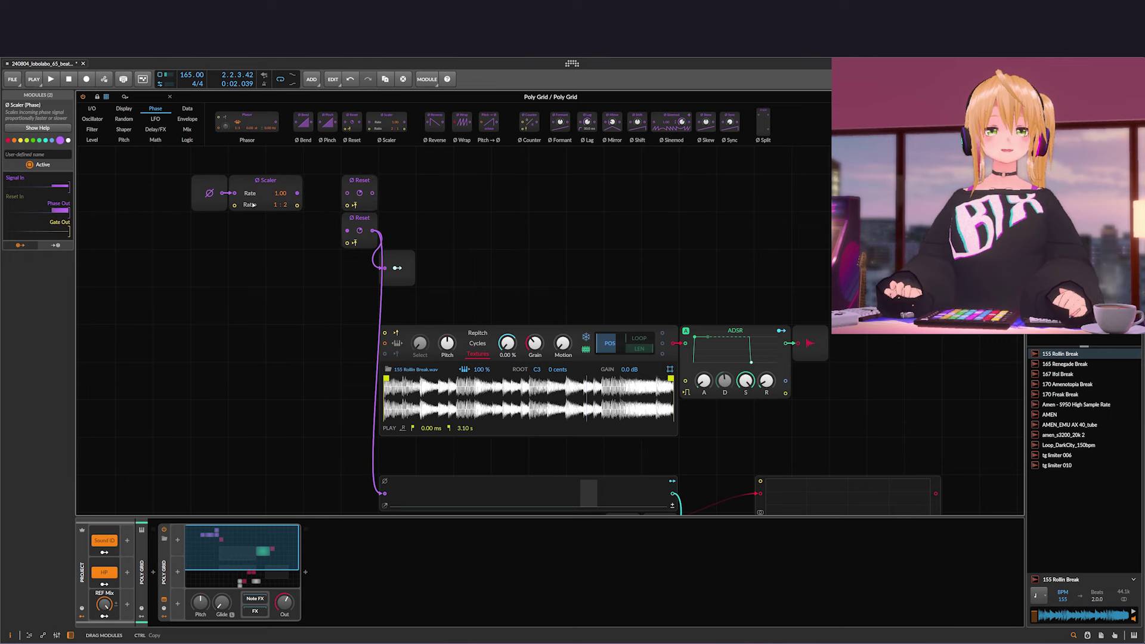
{"action": "left_click_drag", "start_coordinate": [321, 238], "coordinate": [295, 244]}
{"action": "left_click_drag", "start_coordinate": [295, 243], "coordinate": [358, 248]}
{"action": "left_click", "coordinate": [324, 250]}
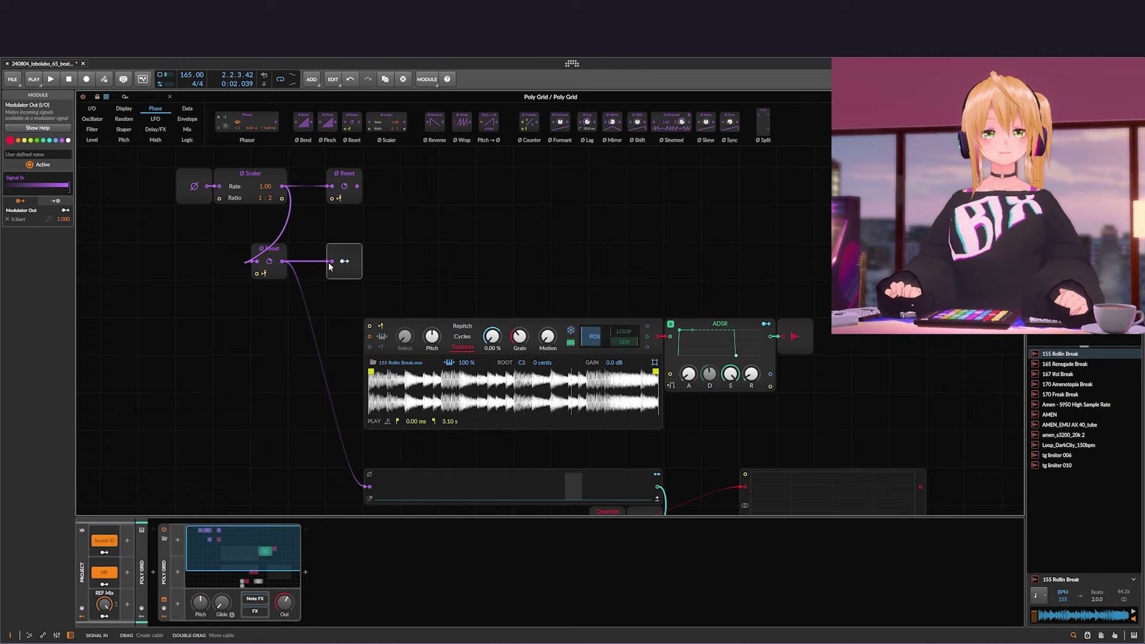
Disconnect the Modulator Out from the lower Reset and attach it to the new Ø Reset's phase output
{"action": "left_click_drag", "start_coordinate": [332, 262], "coordinate": [317, 264]}
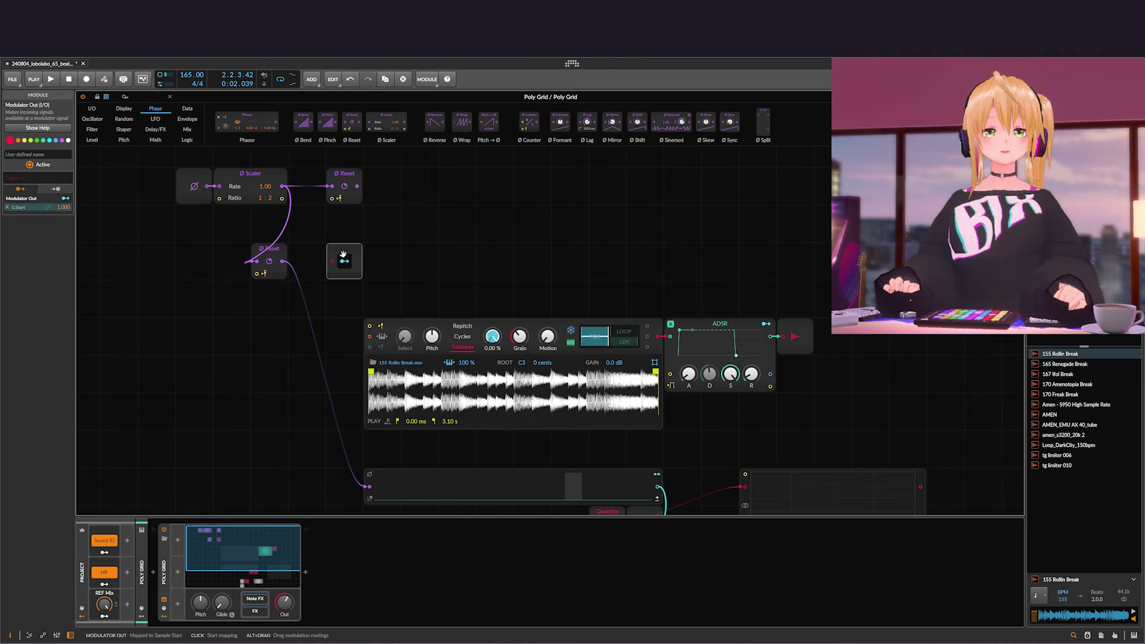
{"action": "left_click_drag", "start_coordinate": [399, 215], "coordinate": [370, 187]}
{"action": "left_click_drag", "start_coordinate": [382, 233], "coordinate": [347, 234]}
{"action": "scroll", "coordinate": [346, 234], "scroll_direction": "down", "scroll_amount": 1}
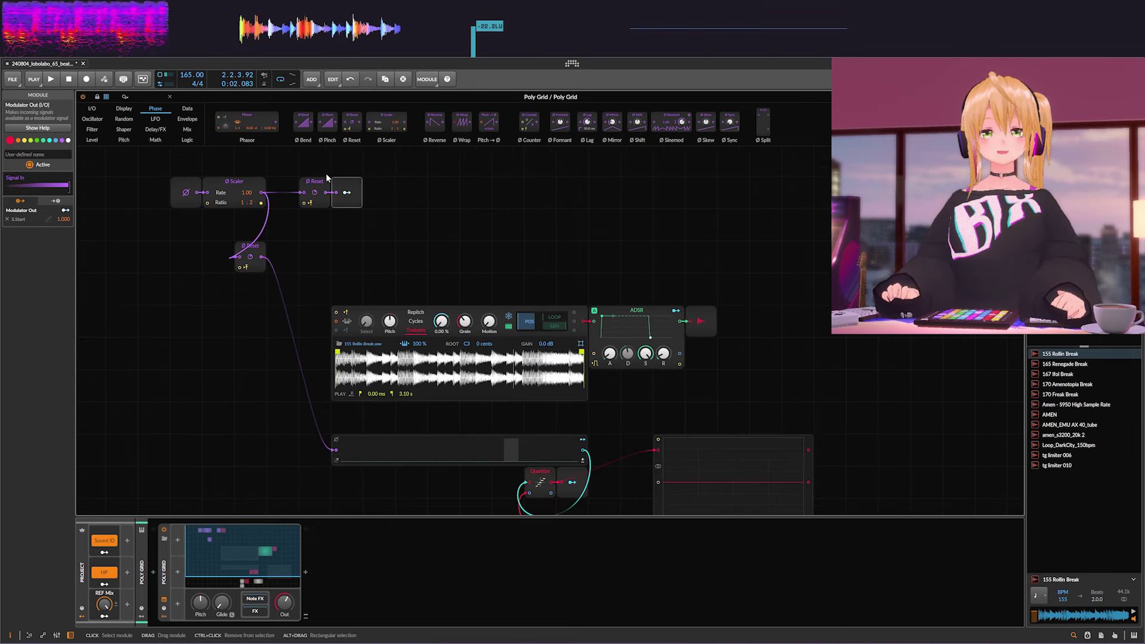
Add a Triggers module just below the Scaler, beside the new Ø Reset
{"action": "left_click", "coordinate": [323, 182]}
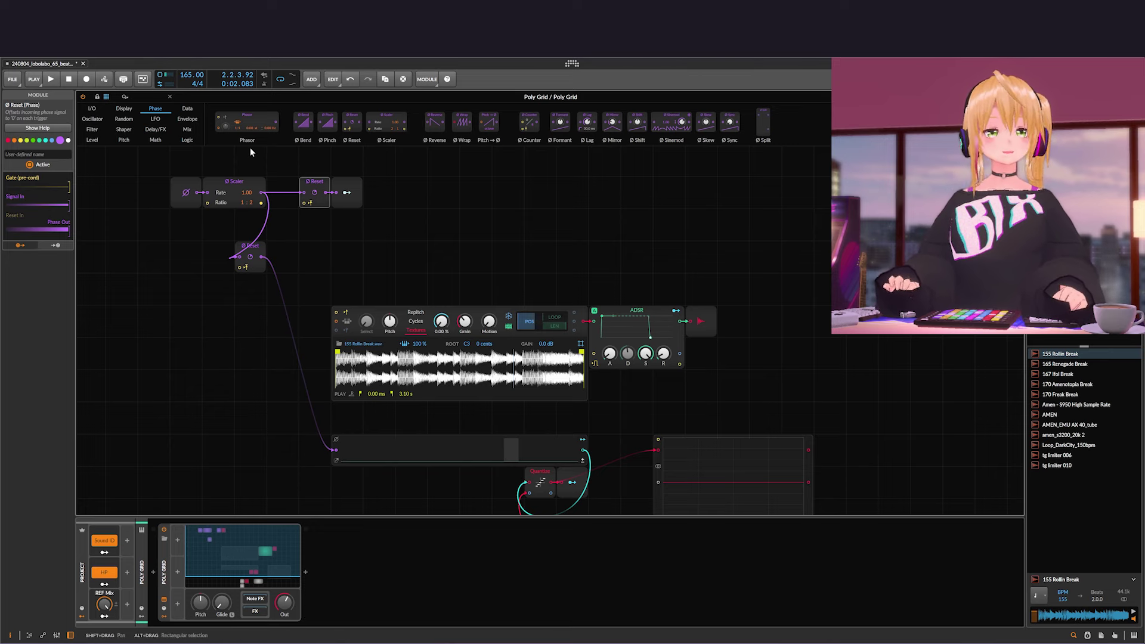
{"action": "left_click", "coordinate": [187, 109]}
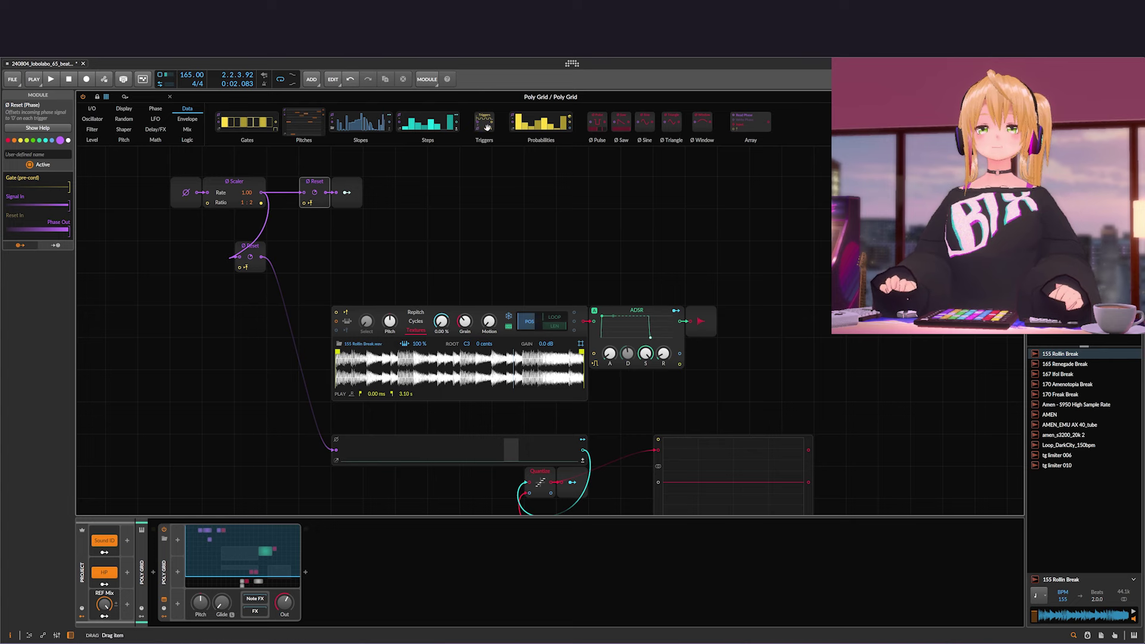
{"action": "left_click_drag", "start_coordinate": [311, 231], "coordinate": [301, 231]}
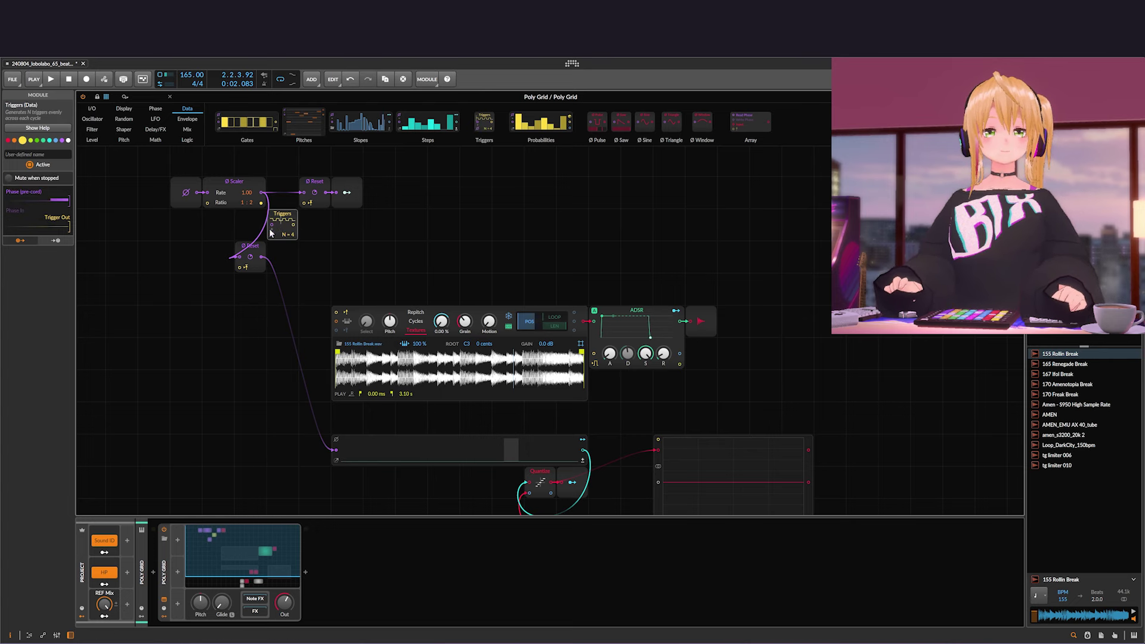
Attach an oscilloscope to the Triggers output and deactivate the Sampler module
{"action": "left_click", "coordinate": [311, 231]}
{"action": "scroll", "coordinate": [312, 230], "scroll_direction": "up", "scroll_amount": 3}
{"action": "scroll", "coordinate": [431, 312], "scroll_direction": "down", "scroll_amount": 1}
{"action": "left_click_drag", "start_coordinate": [423, 319], "coordinate": [375, 254]}
{"action": "scroll", "coordinate": [496, 338], "scroll_direction": "down", "scroll_amount": 1}
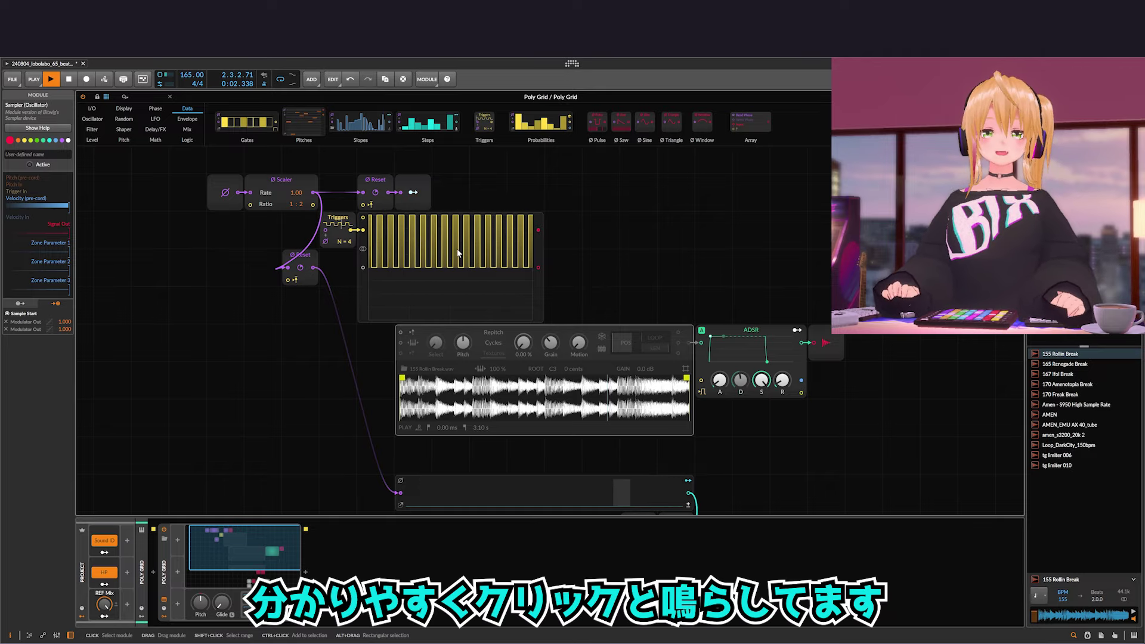
Play the transport several times and examine the Triggers pulses on the oscilloscope
{"action": "key", "text": "space"}
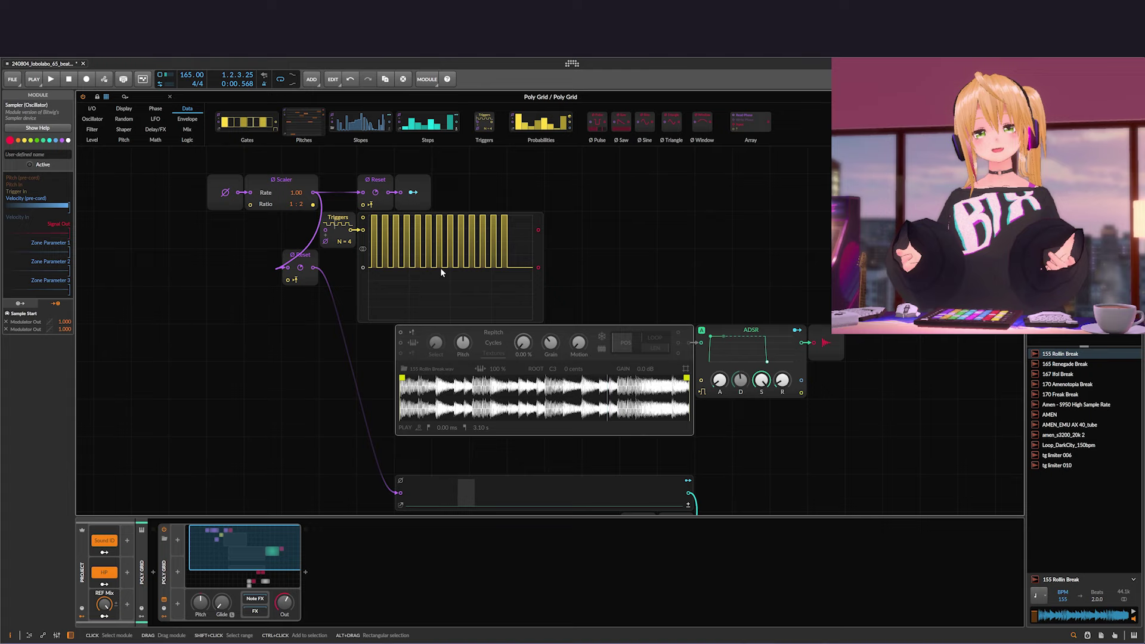
{"action": "left_click", "coordinate": [440, 272]}
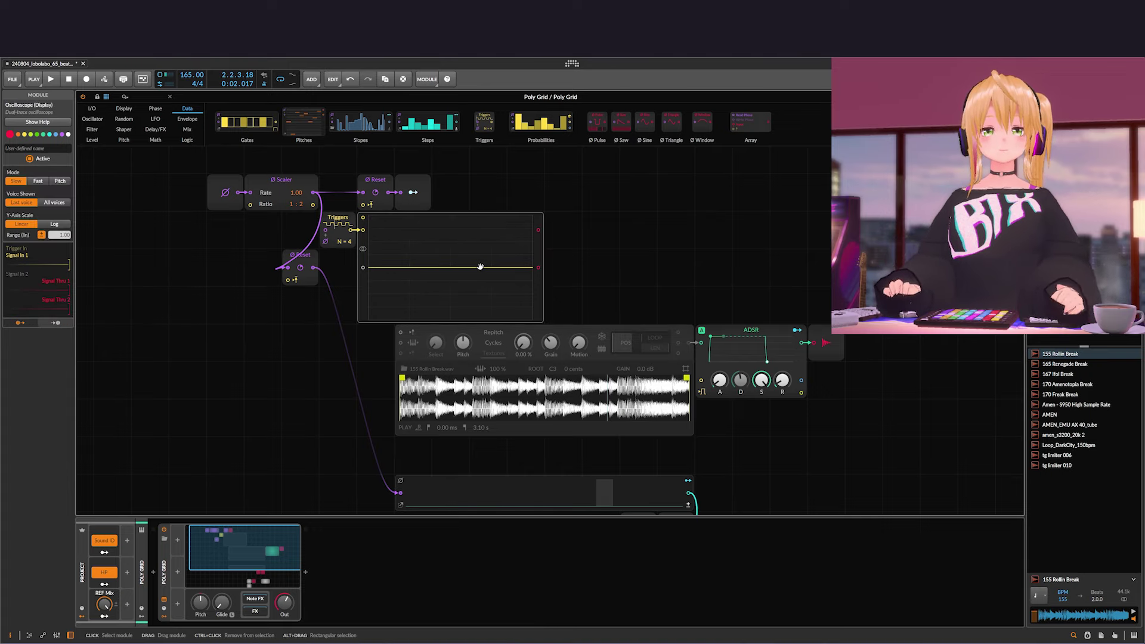
{"action": "key", "text": "space"}
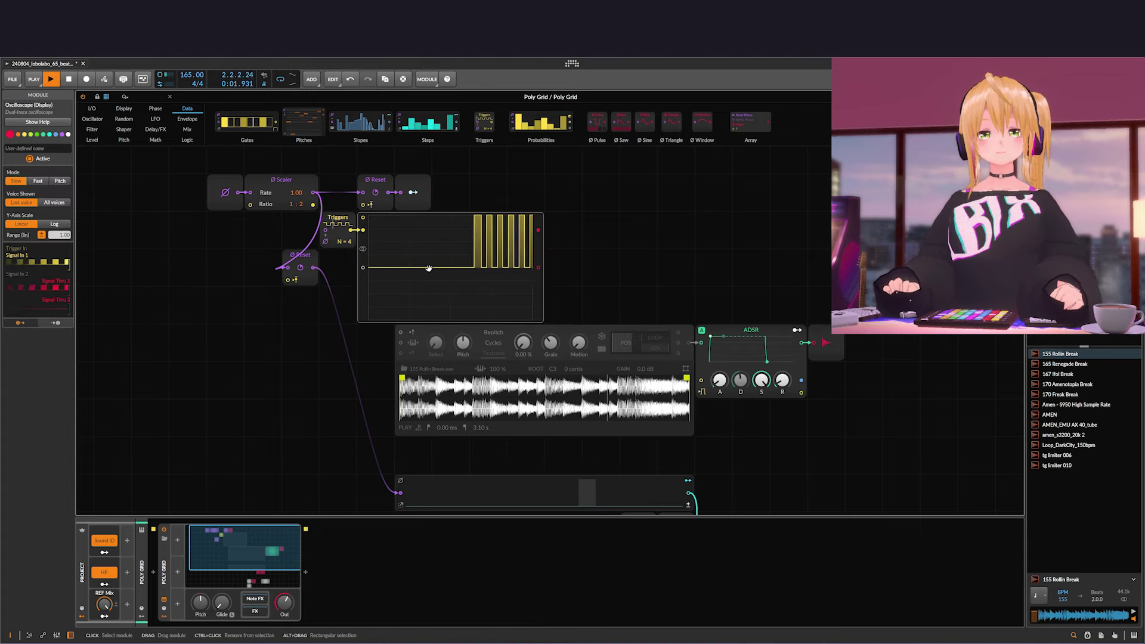
{"action": "key", "text": "space"}
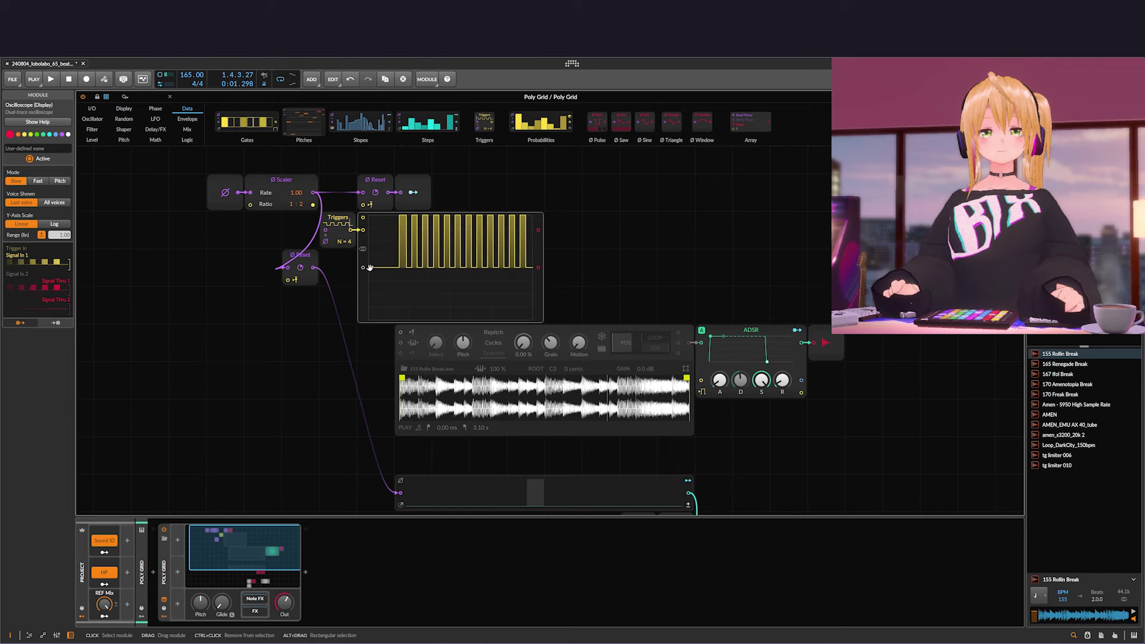
Set the Triggers step count to 8 and check the denser pulses on the oscilloscope during playback
{"action": "scroll", "coordinate": [370, 268], "scroll_direction": "up", "scroll_amount": 3}
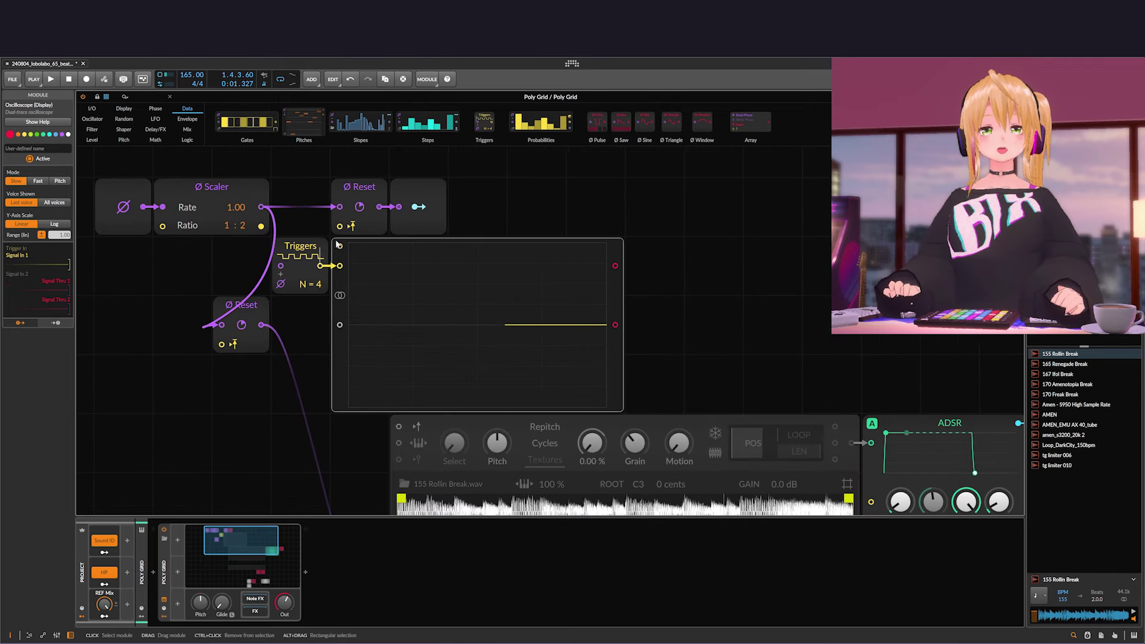
{"action": "key", "text": "space"}
{"action": "left_click_drag", "start_coordinate": [321, 291], "coordinate": [321, 280]}
{"action": "key", "text": "space"}
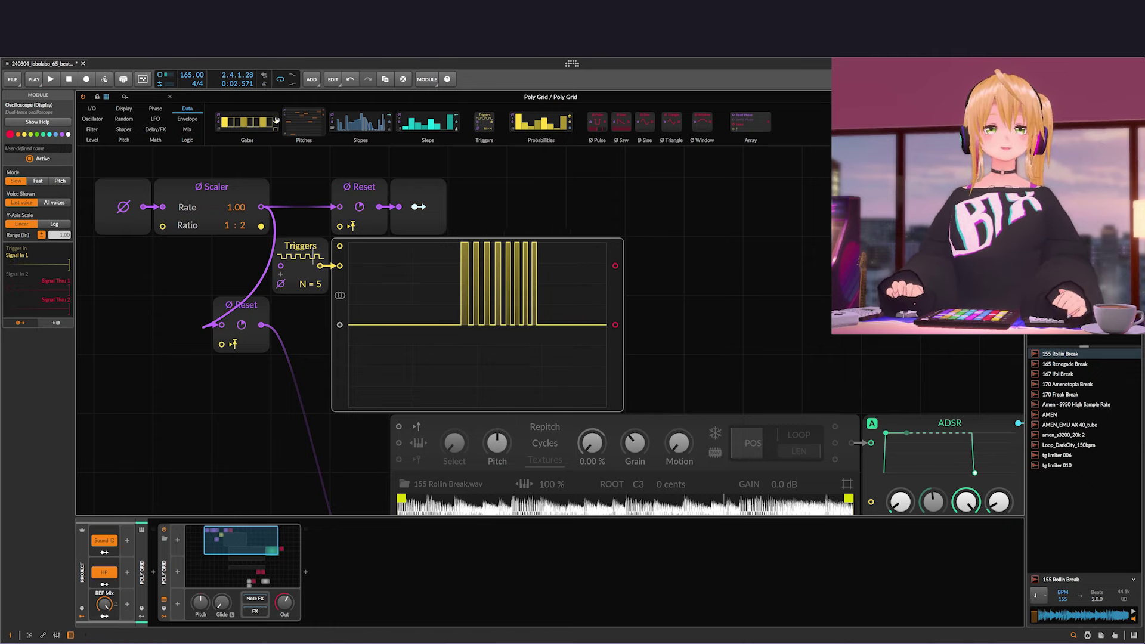
{"action": "key", "text": "space"}
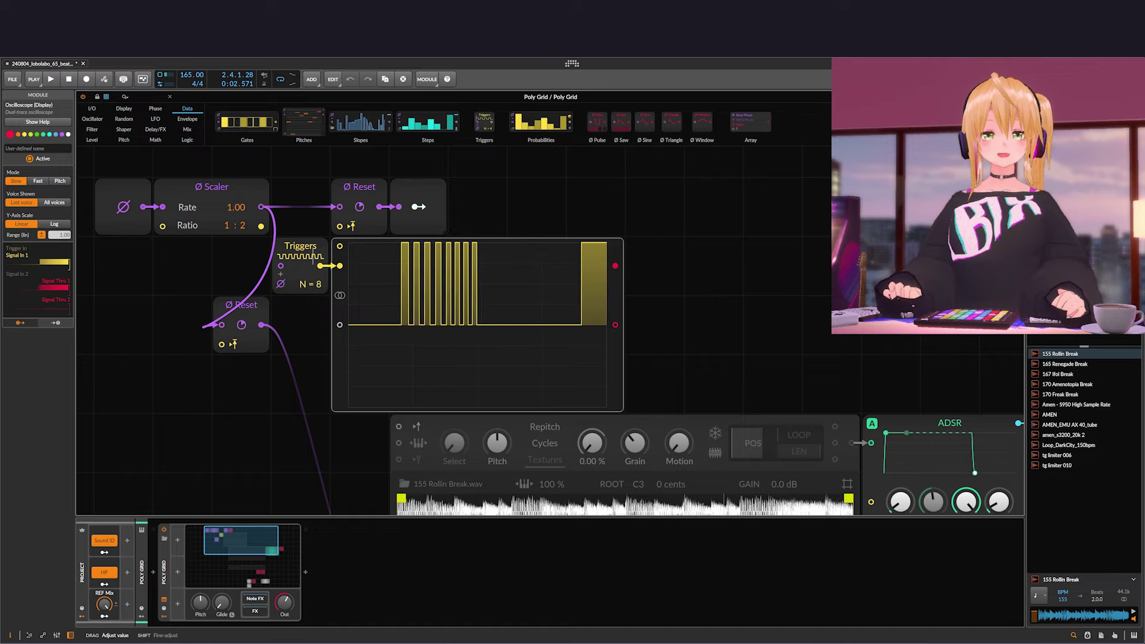
Disconnect the oscilloscope from the Triggers module and wire the trigger output into the upper Ø Reset's reset input
{"action": "scroll", "coordinate": [310, 284], "scroll_direction": "up", "scroll_amount": 3}
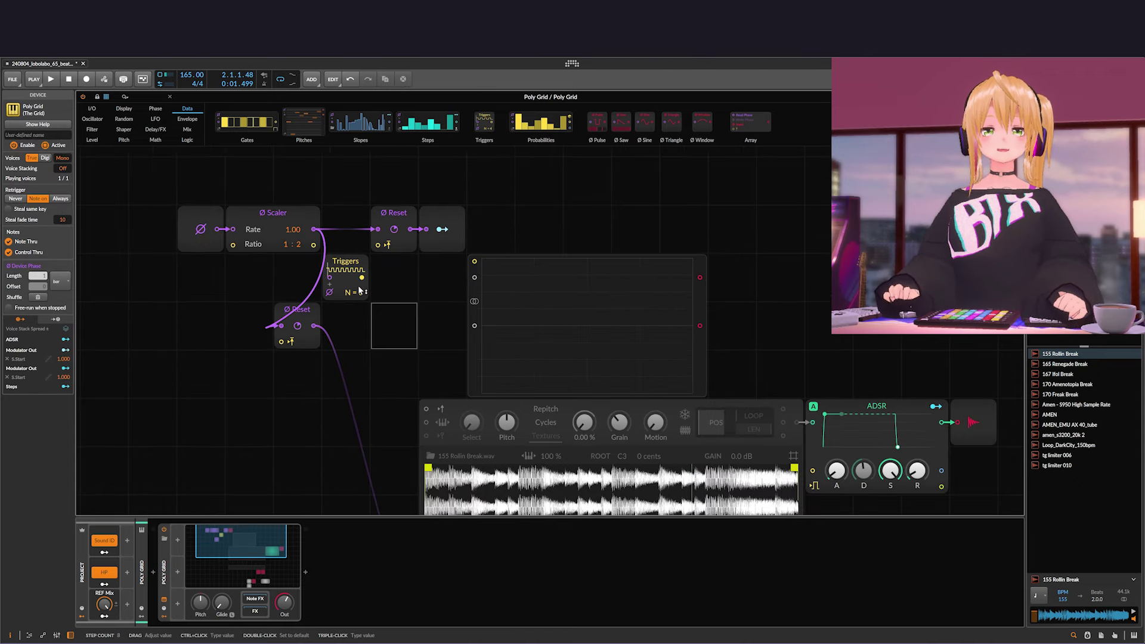
{"action": "left_click", "coordinate": [410, 249]}
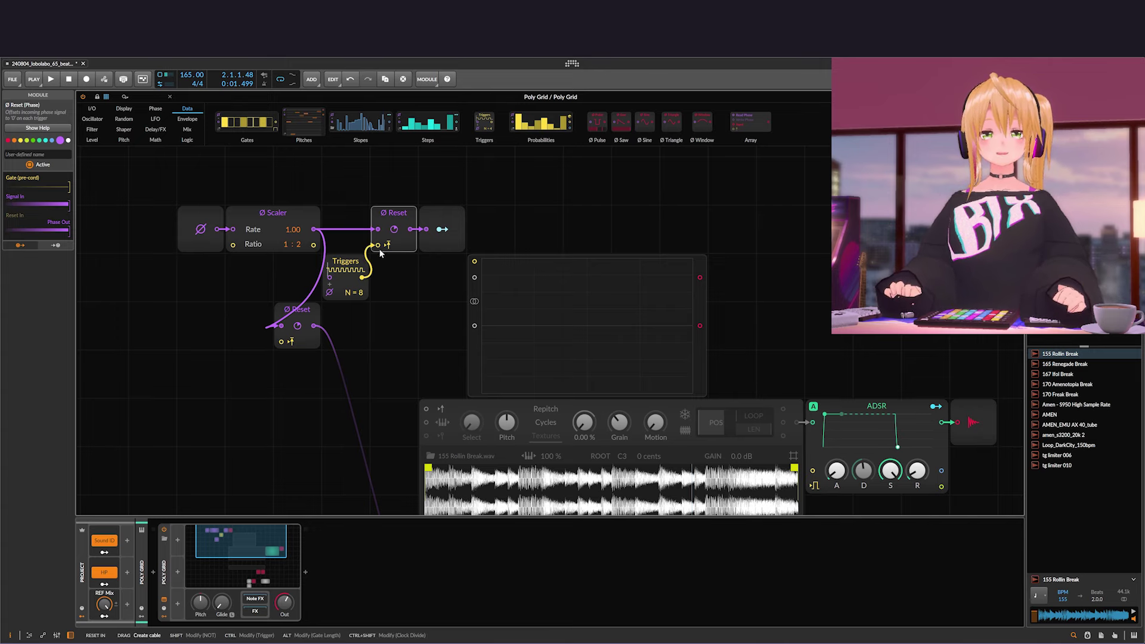
{"action": "left_click_drag", "start_coordinate": [380, 249], "coordinate": [378, 245]}
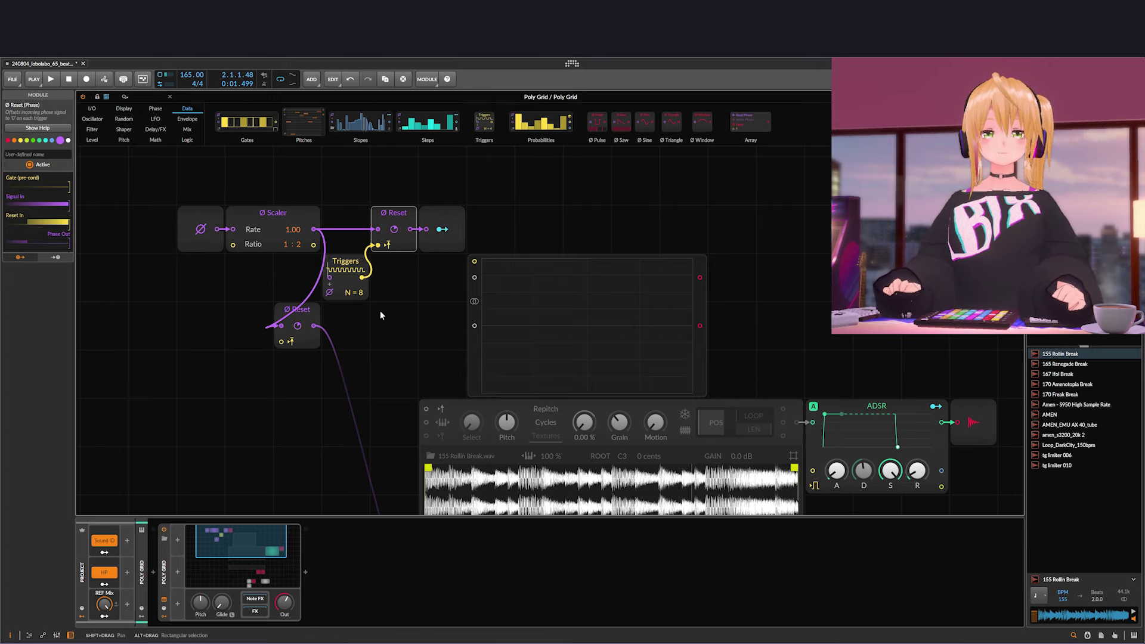
Reactivate the Sampler module and audition the break with its phase reset by the triggers
{"action": "scroll", "coordinate": [370, 328], "scroll_direction": "down", "scroll_amount": 3}
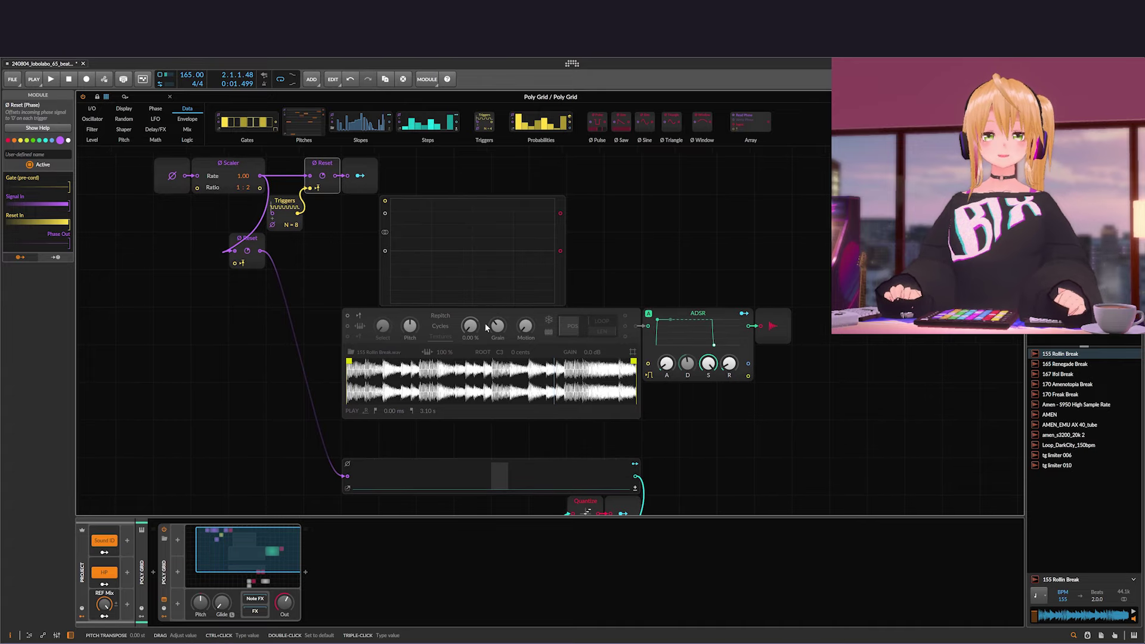
{"action": "key", "text": "space"}
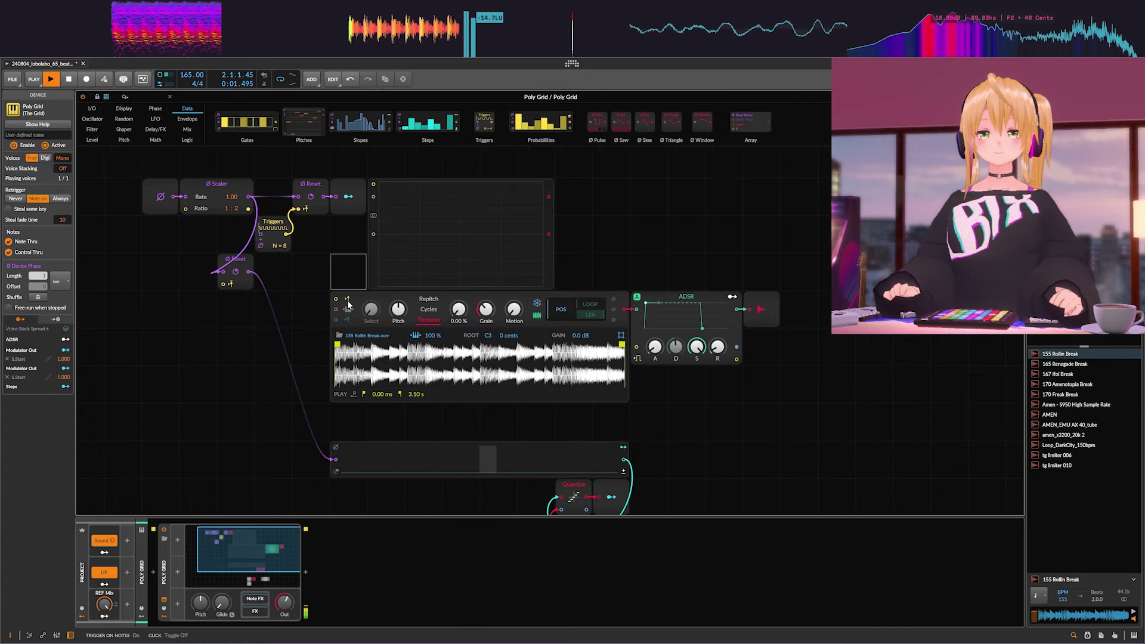
{"action": "key", "text": "space"}
{"action": "left_click_drag", "start_coordinate": [306, 395], "coordinate": [296, 385]}
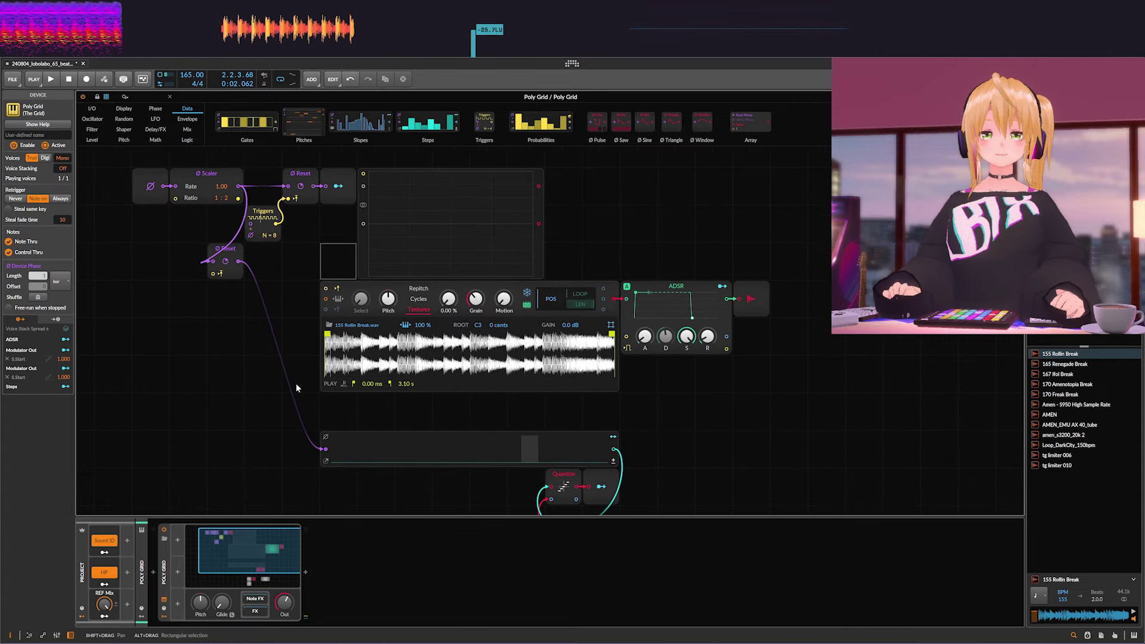
Start playback and draw varied levels across the 16 steps while listening to the slices change
{"action": "key", "text": "space"}
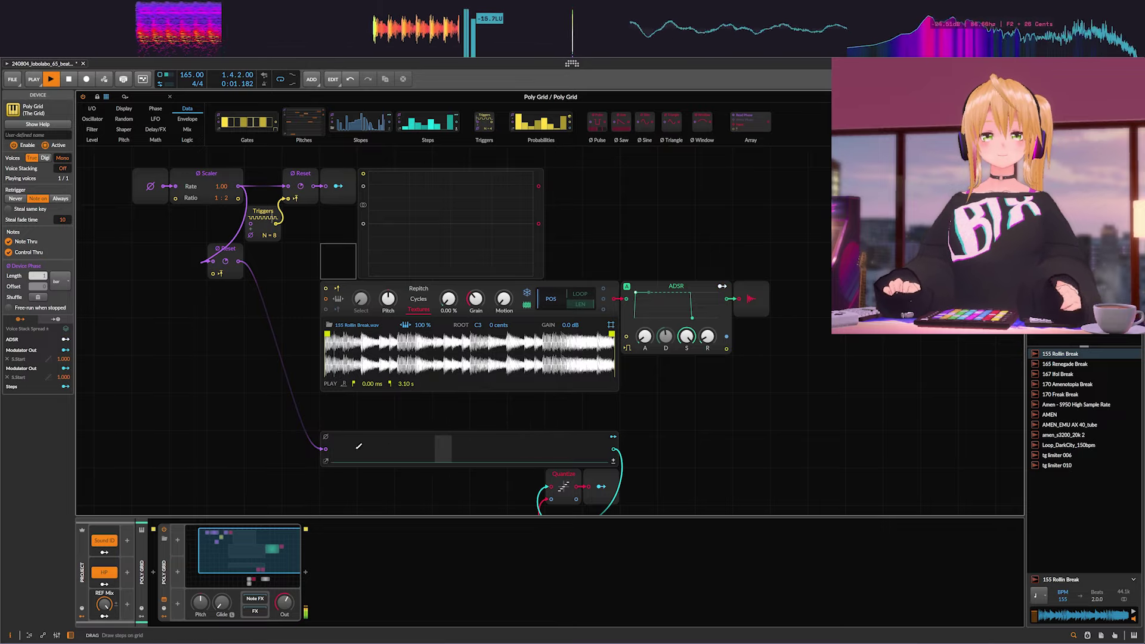
{"action": "mouse_move", "coordinate": [358, 445]}
{"action": "left_mouse_down"}
{"action": "mouse_move", "coordinate": [337, 454]}
{"action": "mouse_move", "coordinate": [523, 457]}
{"action": "mouse_move", "coordinate": [501, 455]}
{"action": "mouse_move", "coordinate": [521, 446]}
{"action": "mouse_move", "coordinate": [430, 441]}
{"action": "mouse_move", "coordinate": [468, 434]}
{"action": "mouse_move", "coordinate": [374, 452]}
{"action": "mouse_move", "coordinate": [482, 453]}
{"action": "mouse_move", "coordinate": [531, 431]}
{"action": "mouse_move", "coordinate": [599, 446]}
{"action": "left_mouse_up"}
{"action": "left_click", "coordinate": [427, 441]}
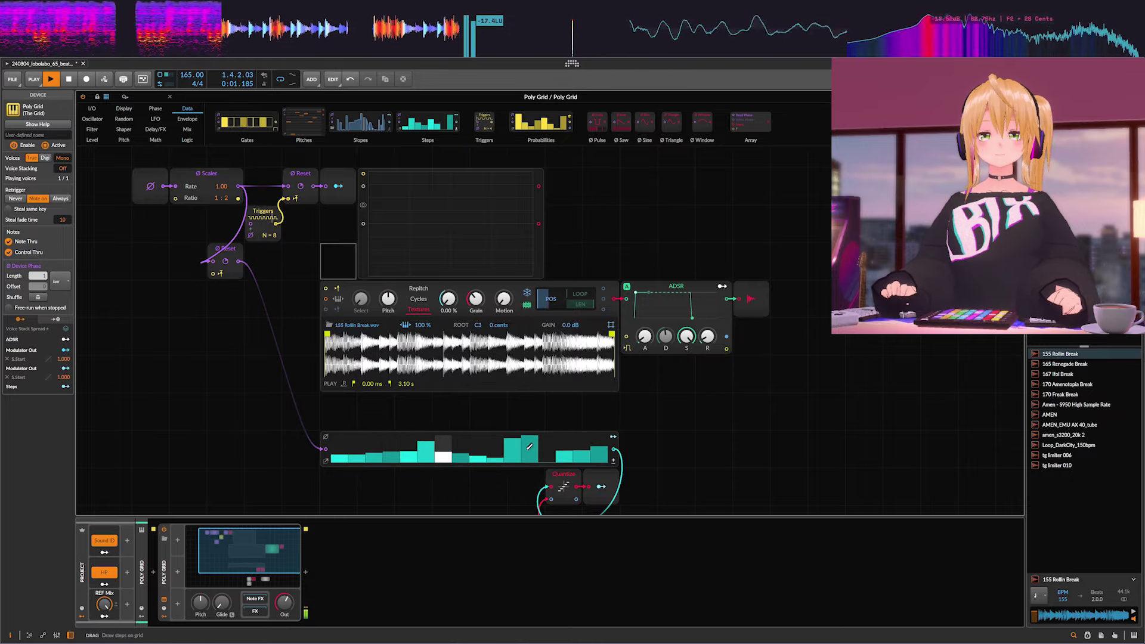
Draw all 16 steps back to zero and audition the repeated first slice
{"action": "left_click_drag", "start_coordinate": [367, 444], "coordinate": [377, 436]}
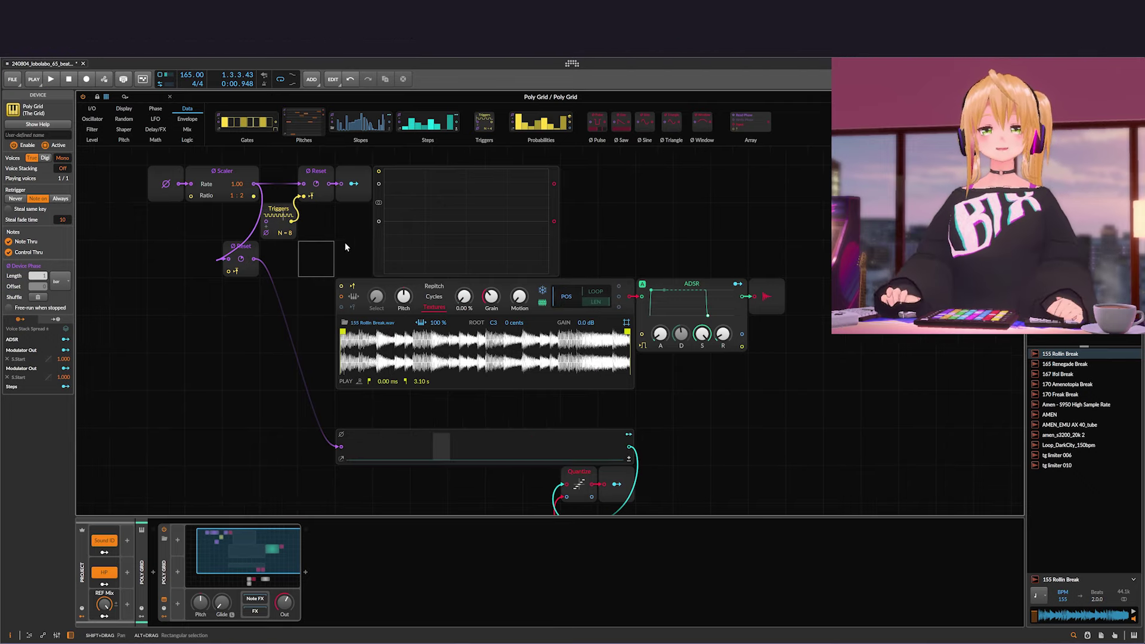
{"action": "key", "text": "space"}
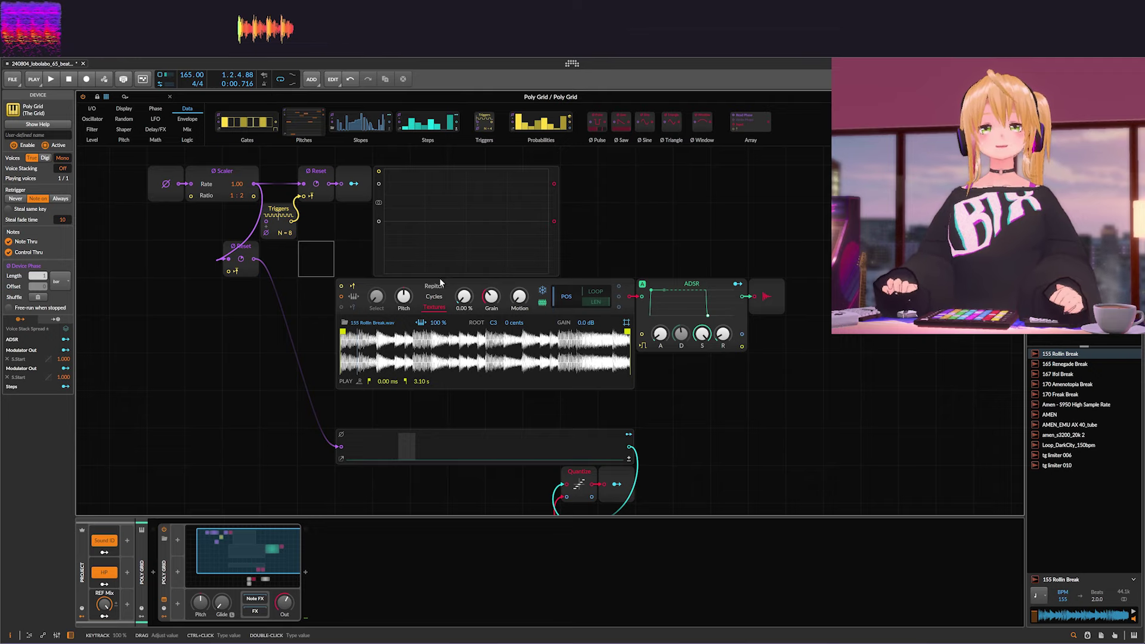
Draw uneven levels across all 16 steps of the Steps module and audition the reordered break slices
{"action": "key", "text": "space"}
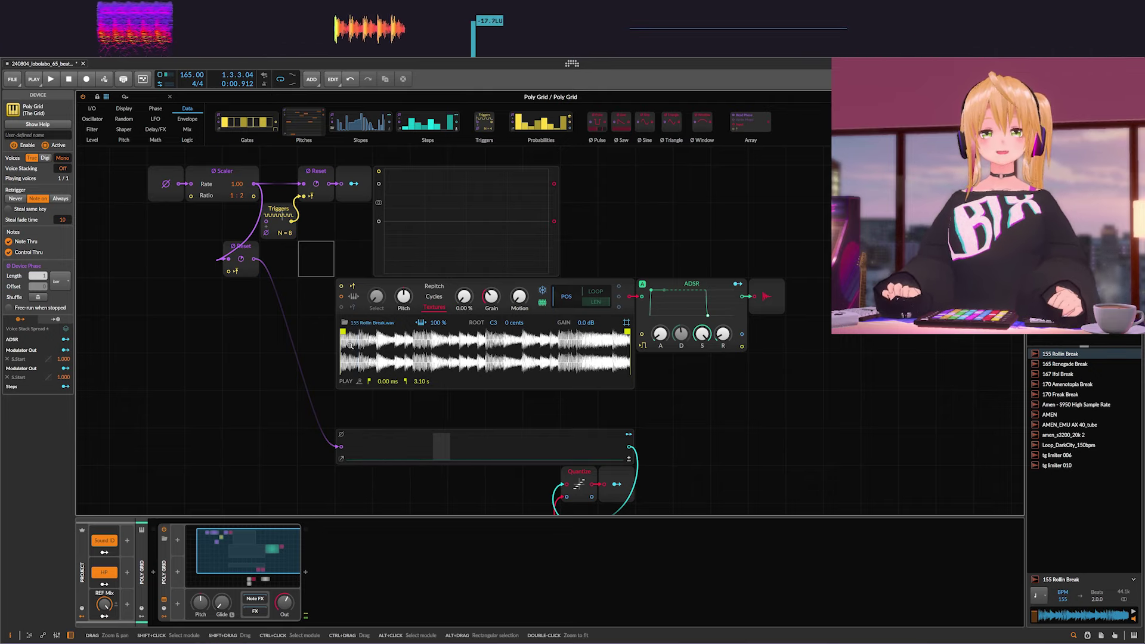
{"action": "key", "text": "space"}
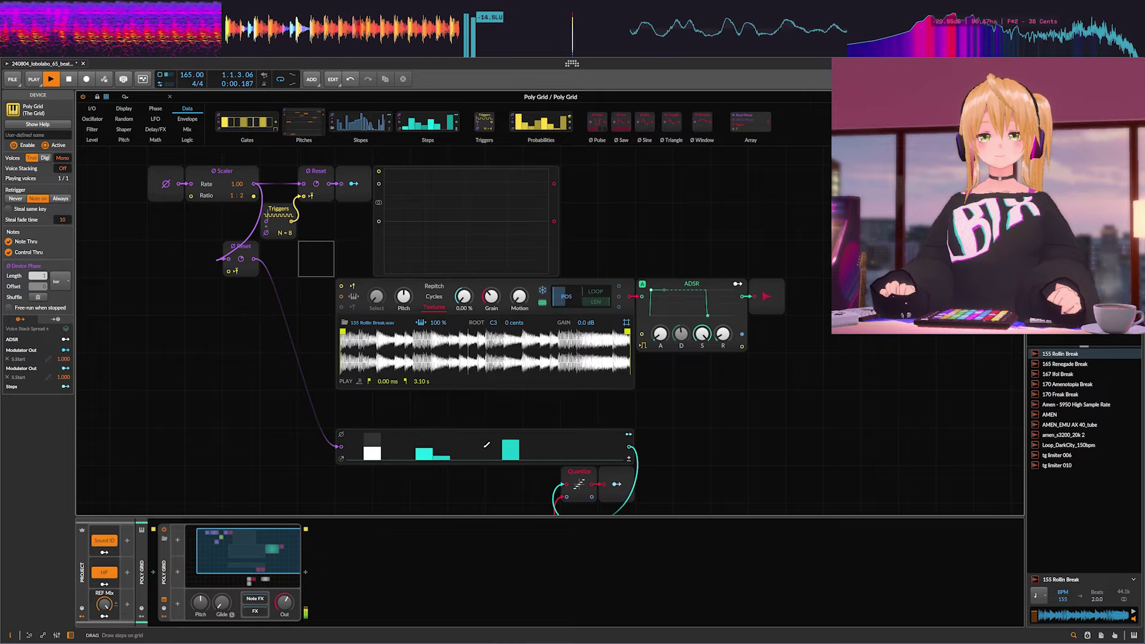
{"action": "mouse_move", "coordinate": [386, 447]}
{"action": "left_mouse_down"}
{"action": "mouse_move", "coordinate": [533, 435]}
{"action": "mouse_move", "coordinate": [618, 444]}
{"action": "left_mouse_up"}
{"action": "key", "text": "space"}
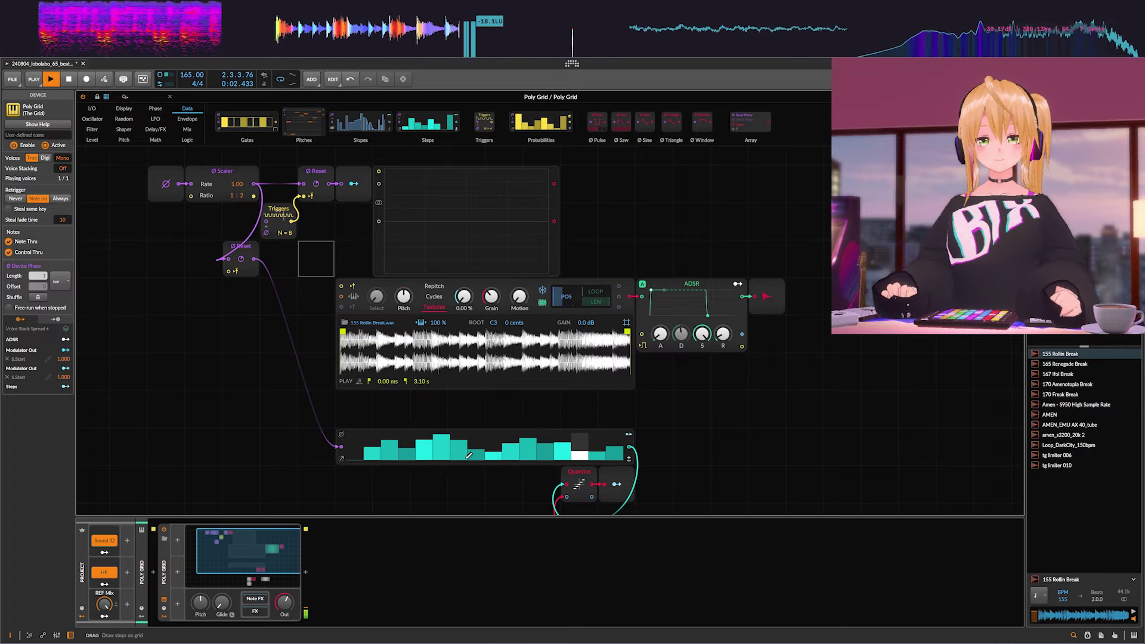
{"action": "key", "text": "space"}
{"action": "left_click", "coordinate": [355, 452]}
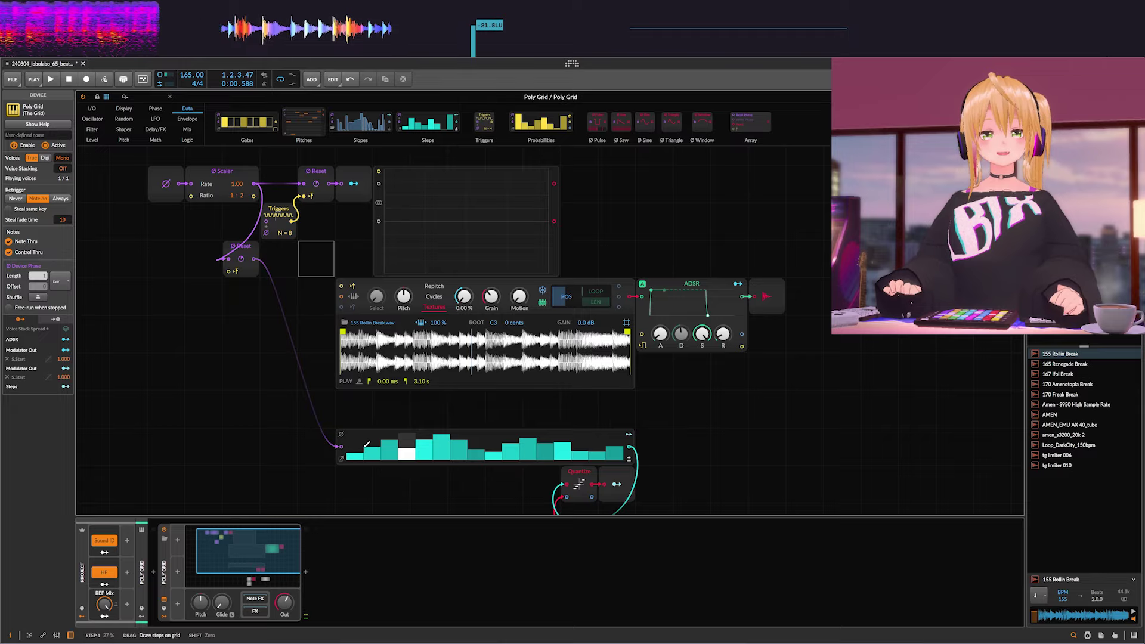
{"action": "key", "text": "space"}
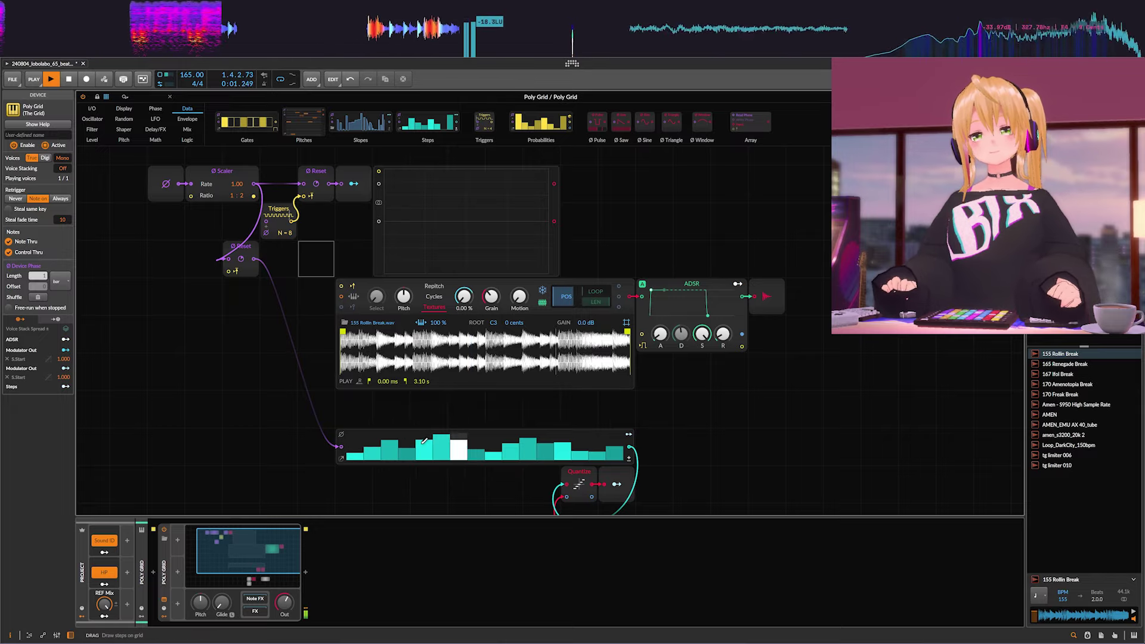
{"action": "key", "text": "space"}
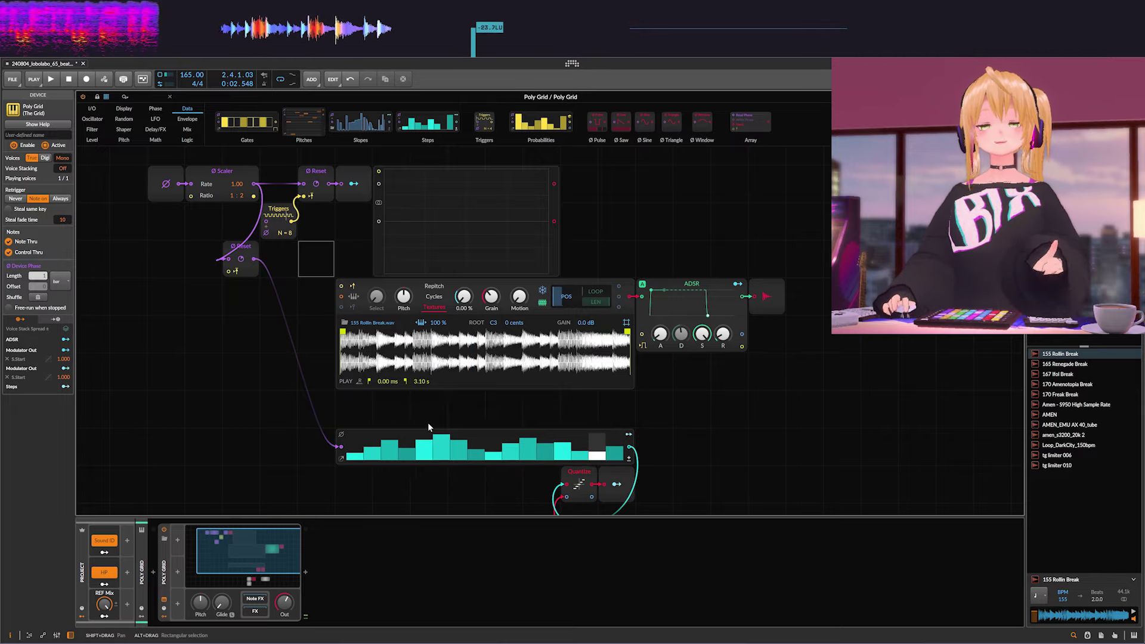
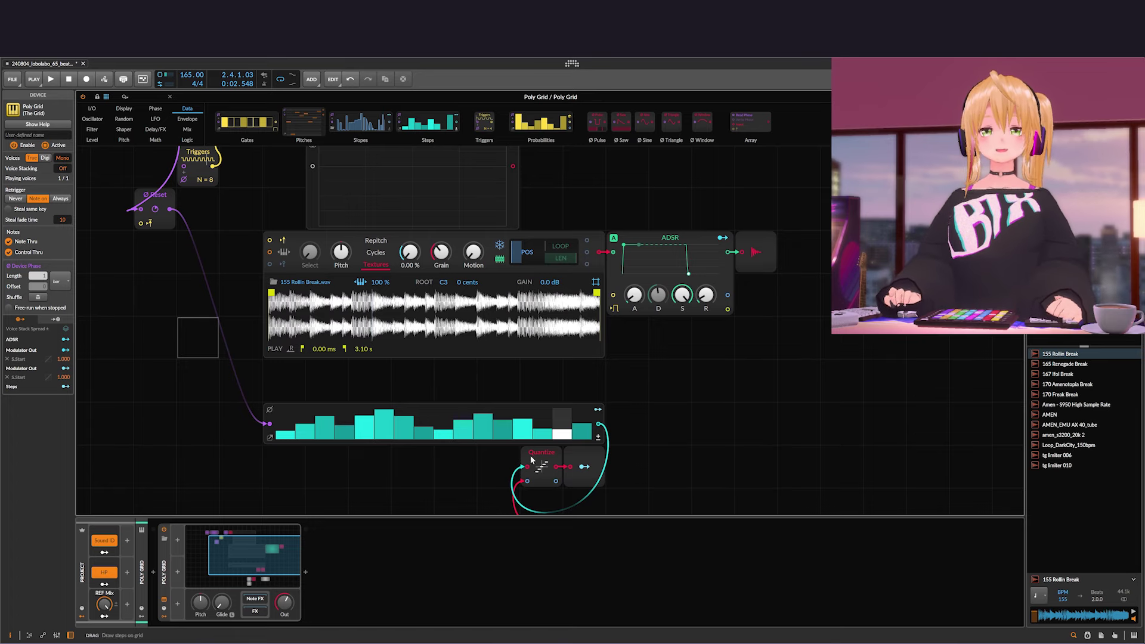
Extend the Steps module upward to meet the Sampler and redraw several step levels while auditioning the pattern
{"action": "left_click_drag", "start_coordinate": [266, 434], "coordinate": [267, 392]}
{"action": "left_click_drag", "start_coordinate": [371, 401], "coordinate": [371, 442]}
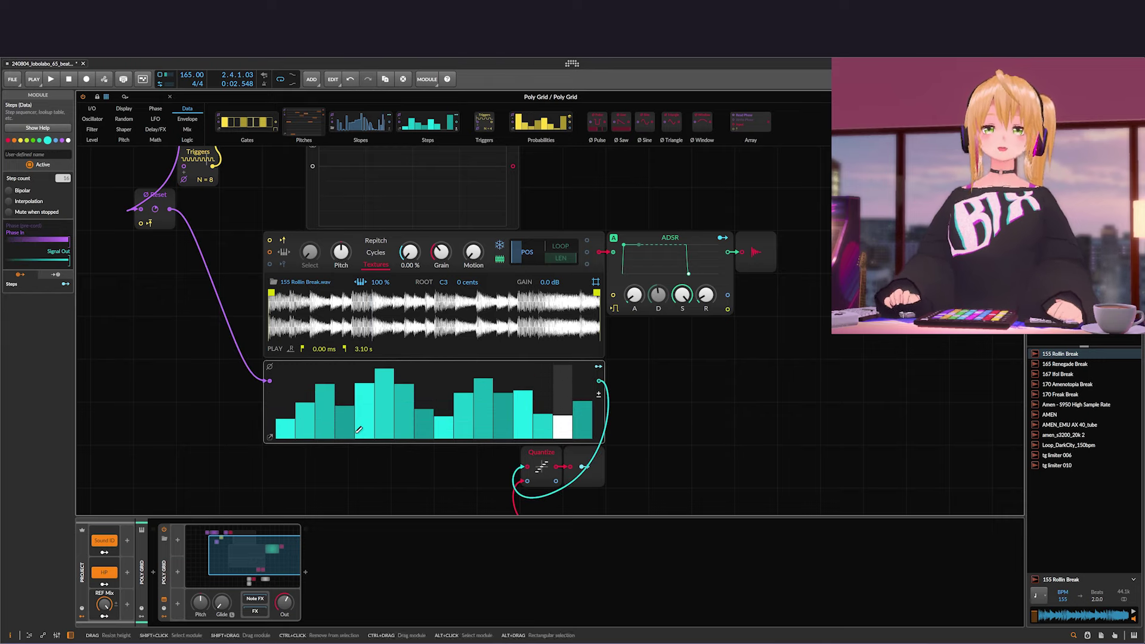
{"action": "key", "text": "space"}
{"action": "key", "text": "space"}
{"action": "mouse_move", "coordinate": [306, 428]}
{"action": "left_mouse_down"}
{"action": "mouse_move", "coordinate": [404, 420]}
{"action": "mouse_move", "coordinate": [542, 387]}
{"action": "mouse_move", "coordinate": [472, 430]}
{"action": "left_mouse_up"}
{"action": "key", "text": "space"}
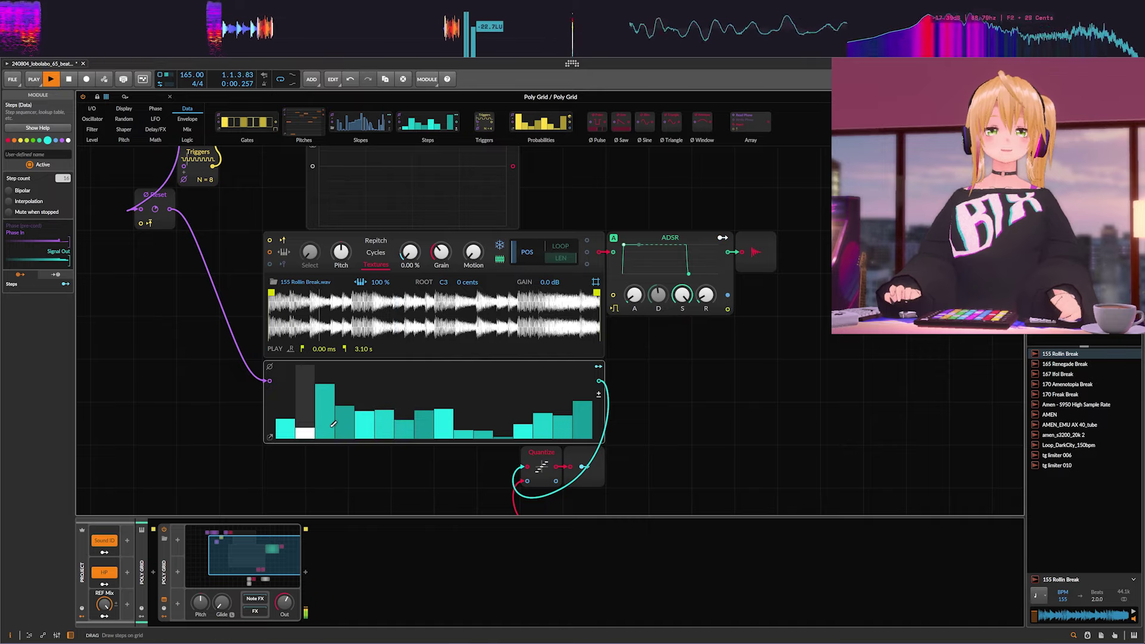
Draw a rising ramp across the 16 steps and audition the slices in ascending order
{"action": "mouse_move", "coordinate": [324, 432]}
{"action": "left_mouse_down"}
{"action": "mouse_move", "coordinate": [501, 392]}
{"action": "mouse_move", "coordinate": [464, 404]}
{"action": "left_mouse_up"}
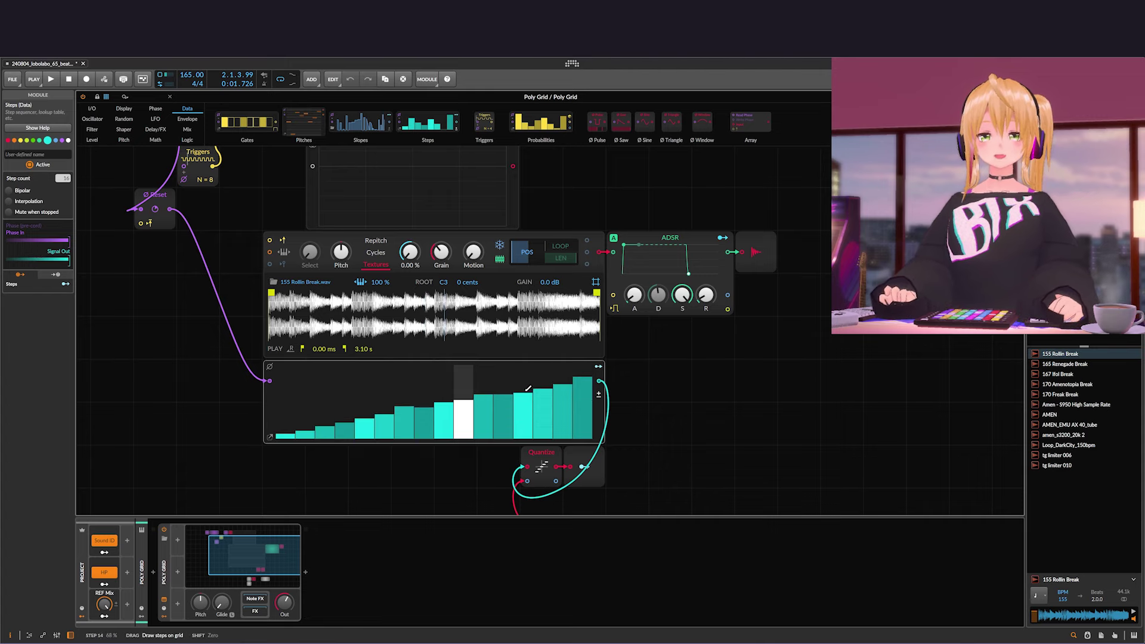
{"action": "key", "text": "space"}
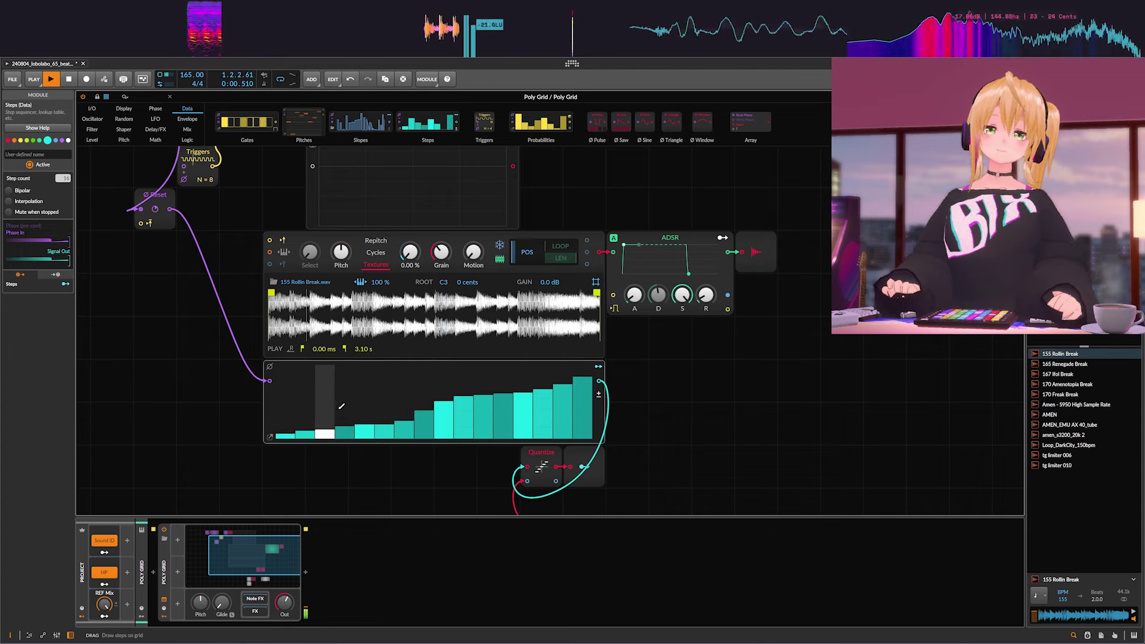
{"action": "key", "text": "space"}
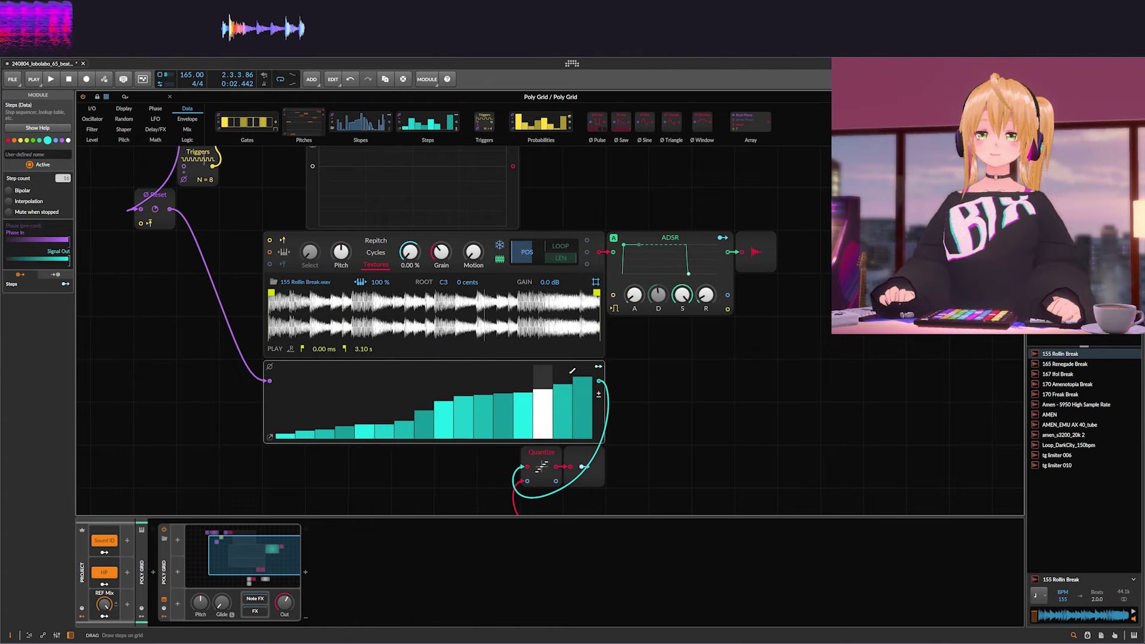
Clear all 16 steps to zero and audition the pattern
{"action": "left_click_drag", "start_coordinate": [285, 439], "coordinate": [589, 442]}
{"action": "left_click", "coordinate": [237, 412]}
{"action": "key", "text": "space"}
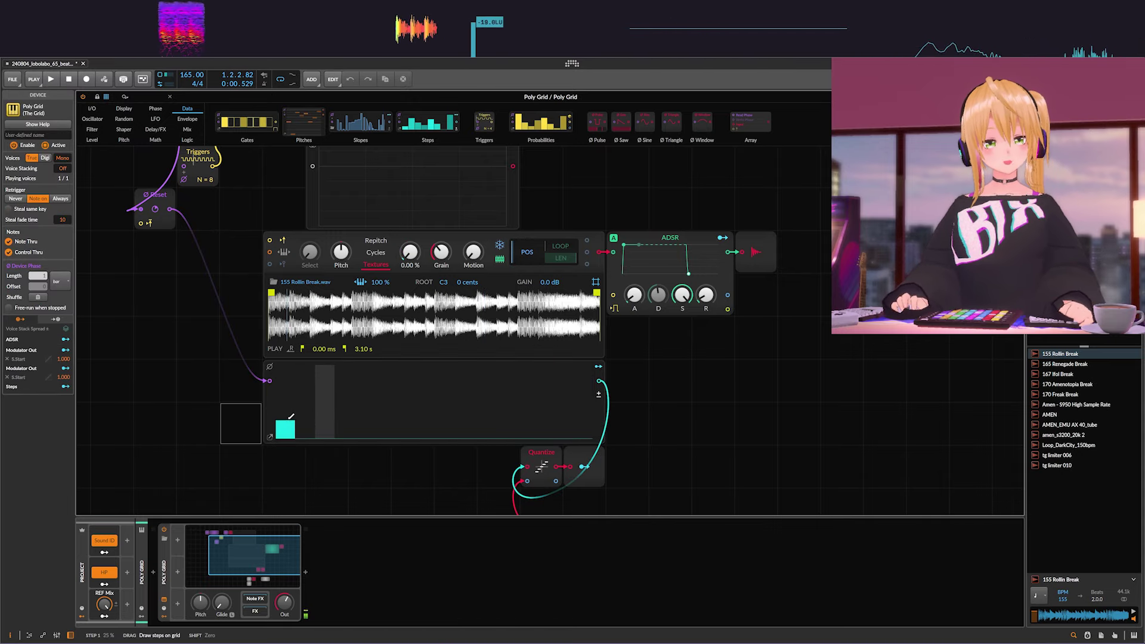
Try raised levels on the first, fifth and sixth steps, and return them to zero
{"action": "left_click_drag", "start_coordinate": [290, 417], "coordinate": [289, 405]}
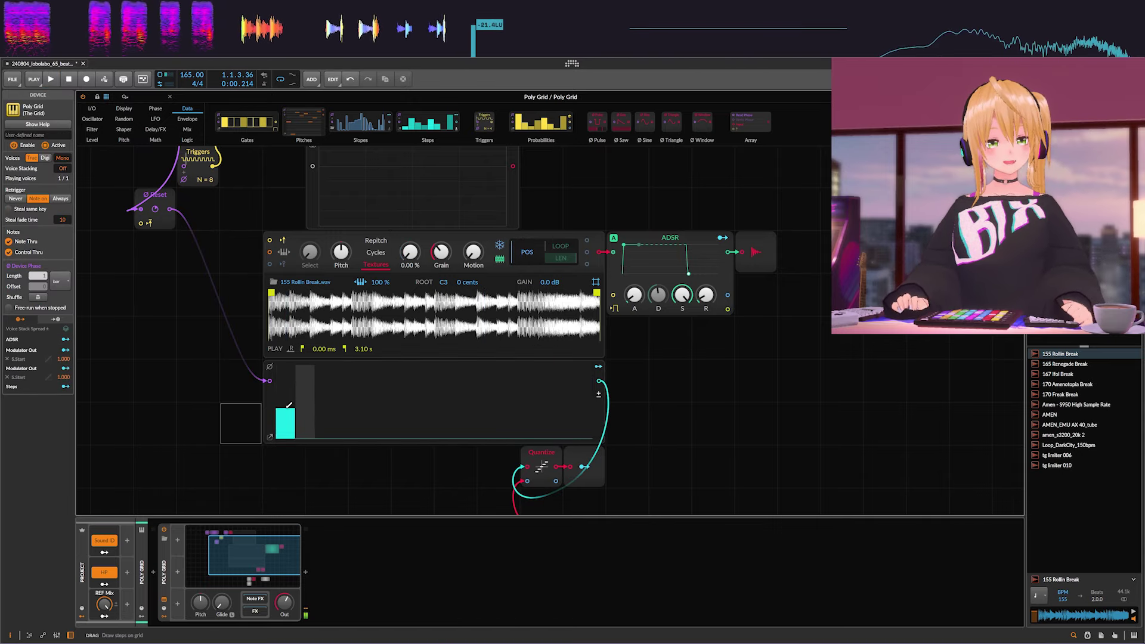
{"action": "left_click", "coordinate": [365, 409]}
{"action": "left_click", "coordinate": [379, 406]}
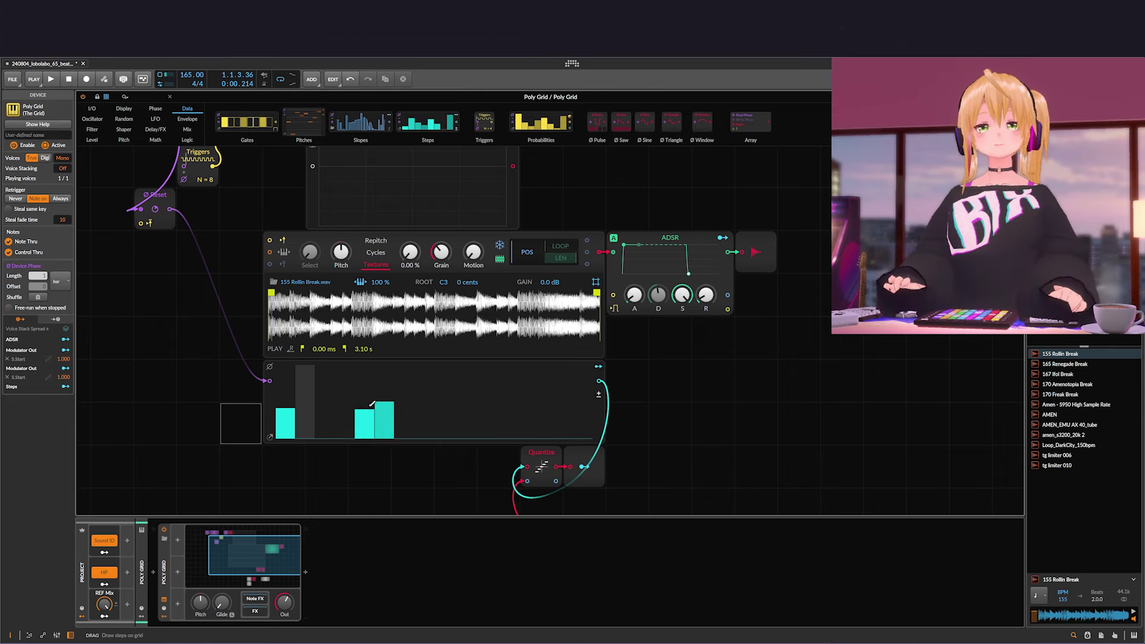
{"action": "mouse_move", "coordinate": [367, 395]}
{"action": "left_mouse_down"}
{"action": "mouse_move", "coordinate": [384, 417]}
{"action": "mouse_move", "coordinate": [296, 443]}
{"action": "left_mouse_up"}
{"action": "double_click", "coordinate": [390, 422]}
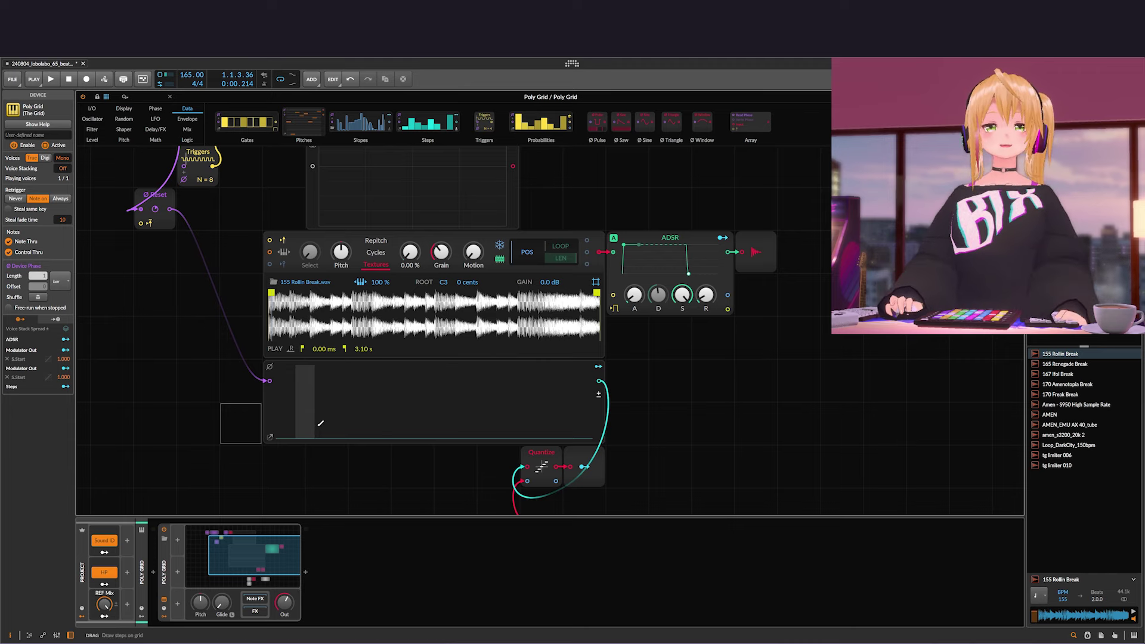
Move the Constant, Divide and Quantize chain to the right and delete the value readout module wired to it
{"action": "scroll", "coordinate": [294, 410], "scroll_direction": "down", "scroll_amount": 3}
{"action": "left_click_drag", "start_coordinate": [383, 396], "coordinate": [608, 472]}
{"action": "left_click", "coordinate": [441, 412]}
{"action": "left_click_drag", "start_coordinate": [435, 408], "coordinate": [489, 403]}
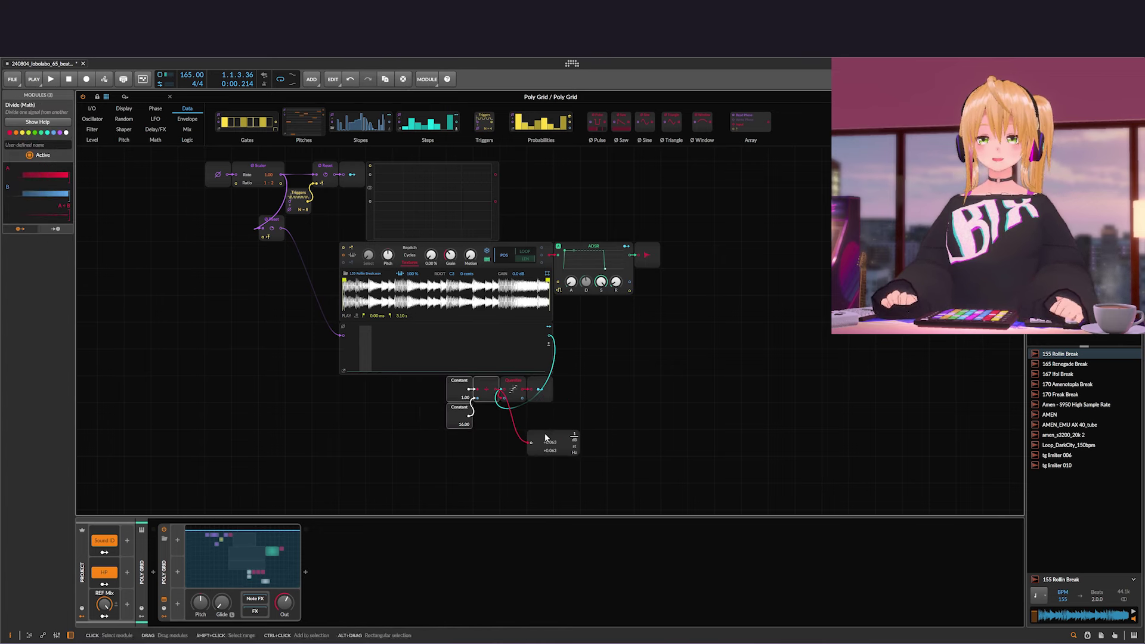
{"action": "left_click_drag", "start_coordinate": [557, 440], "coordinate": [556, 412]}
{"action": "key", "text": "Delete"}
Move the Constant, Divide and Quantize chain down and left, leaving a gap beneath the Steps module
{"action": "left_click_drag", "start_coordinate": [415, 398], "coordinate": [567, 452]}
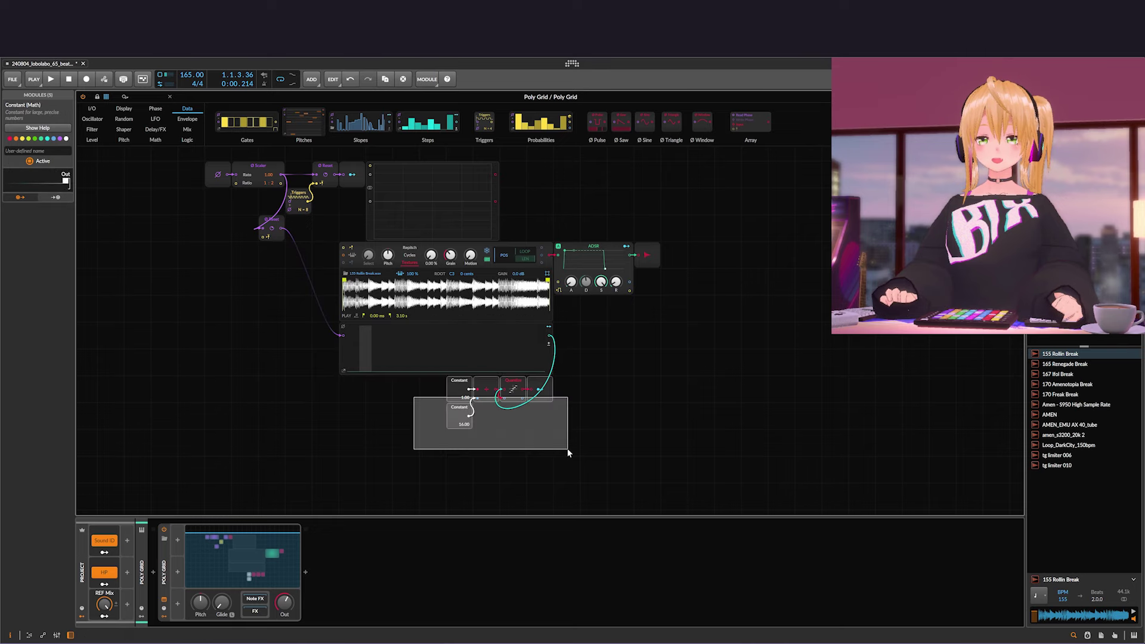
{"action": "left_click_drag", "start_coordinate": [460, 402], "coordinate": [353, 455]}
{"action": "left_click", "coordinate": [323, 364]}
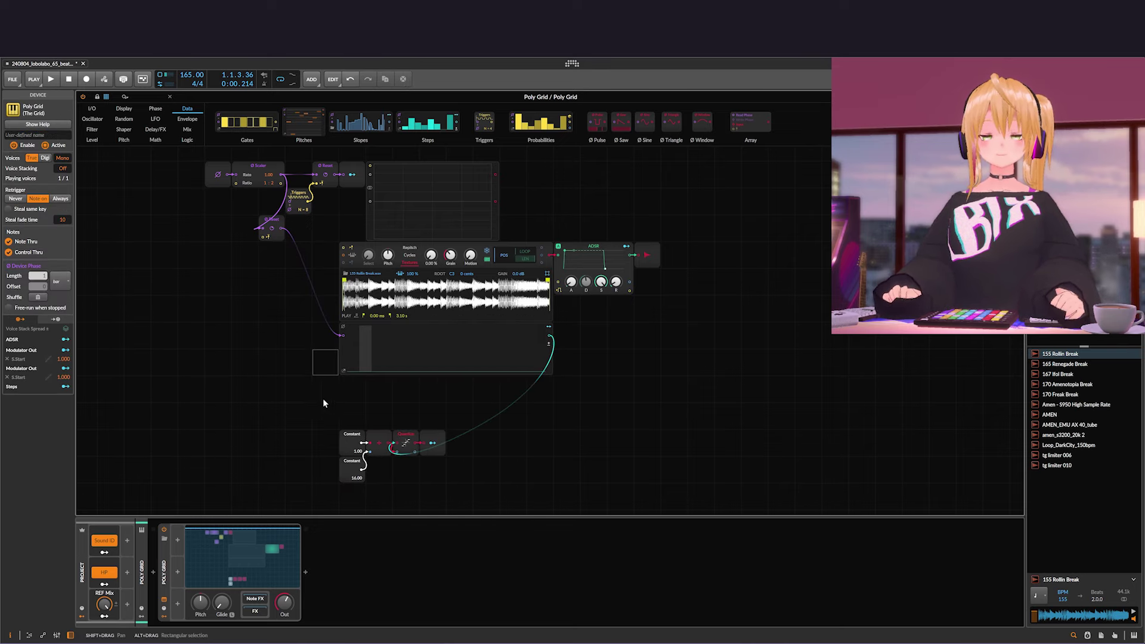
Add a Pitches module directly beneath the Steps module and widen it to match the Steps width
{"action": "left_click_drag", "start_coordinate": [239, 299], "coordinate": [306, 324]}
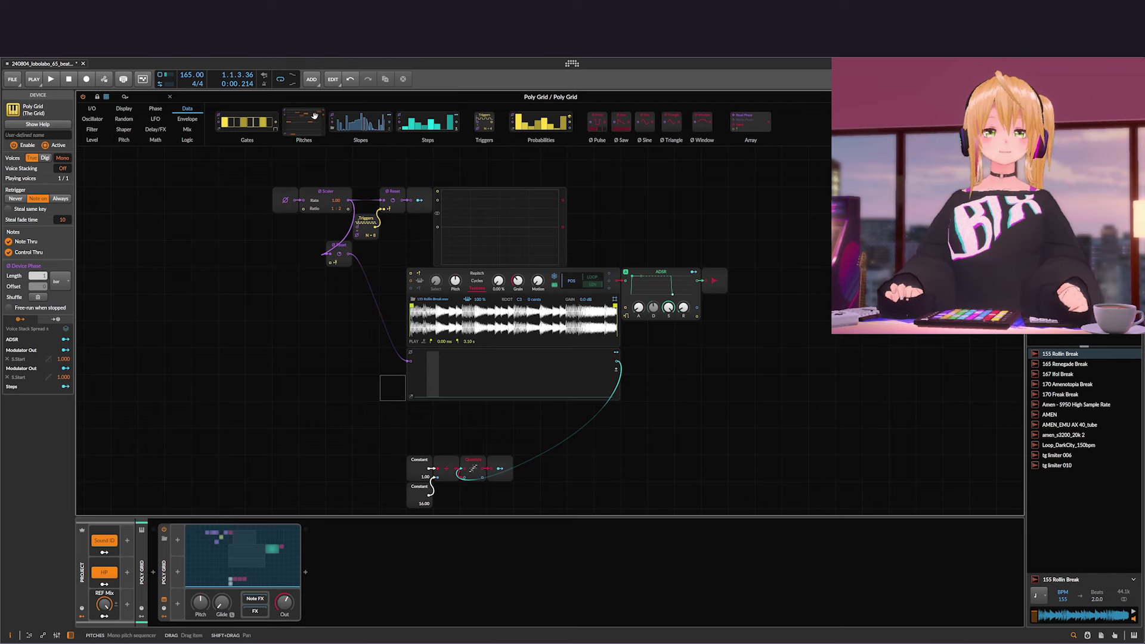
{"action": "left_click_drag", "start_coordinate": [332, 124], "coordinate": [291, 409]}
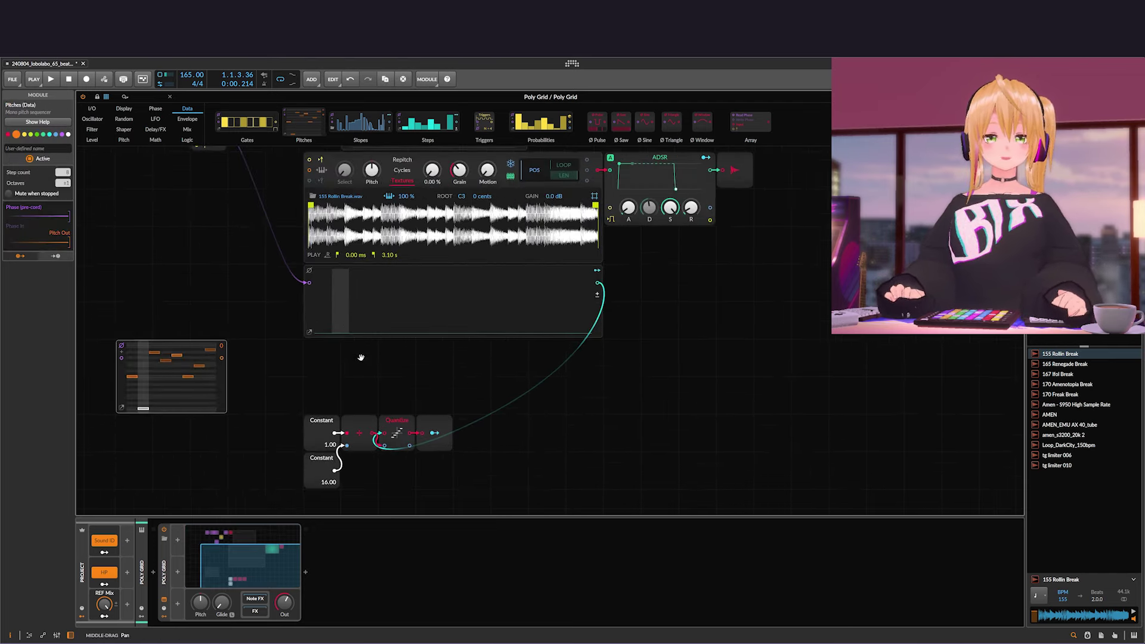
{"action": "left_click_drag", "start_coordinate": [220, 388], "coordinate": [603, 379]}
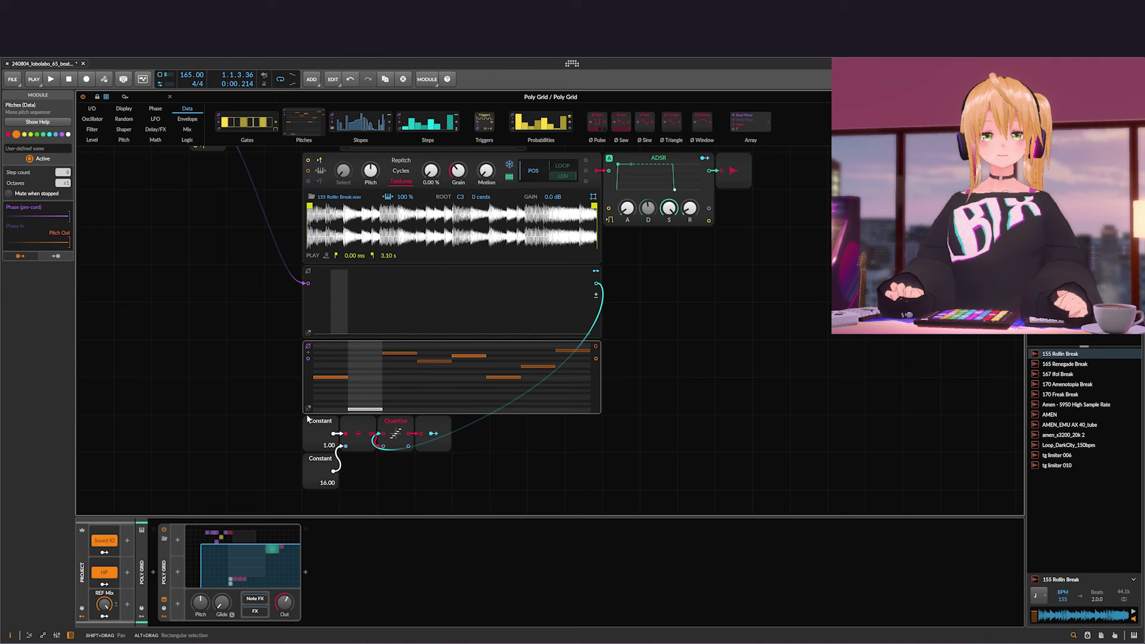
Set the Pitches module to 16 steps with a display offset of 1 octave
{"action": "scroll", "coordinate": [320, 392], "scroll_direction": "up", "scroll_amount": 2}
{"action": "left_click", "coordinate": [239, 431]}
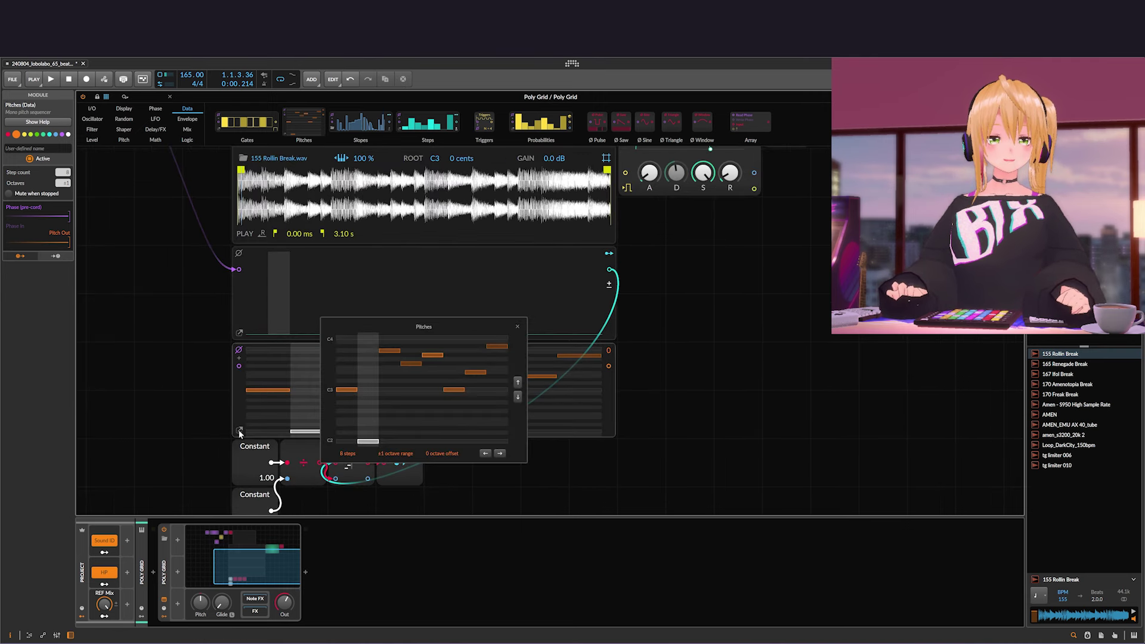
{"action": "mouse_move", "coordinate": [341, 461]}
{"action": "left_mouse_down"}
{"action": "mouse_move", "coordinate": [348, 418]}
{"action": "mouse_move", "coordinate": [351, 443]}
{"action": "left_mouse_up"}
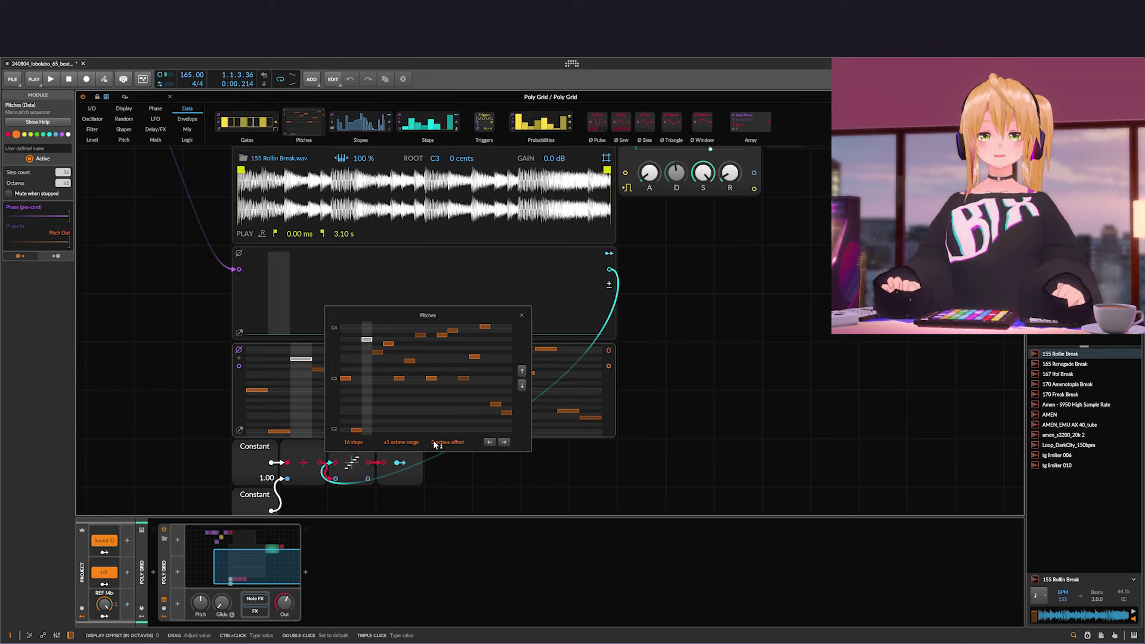
{"action": "left_click_drag", "start_coordinate": [435, 444], "coordinate": [435, 433]}
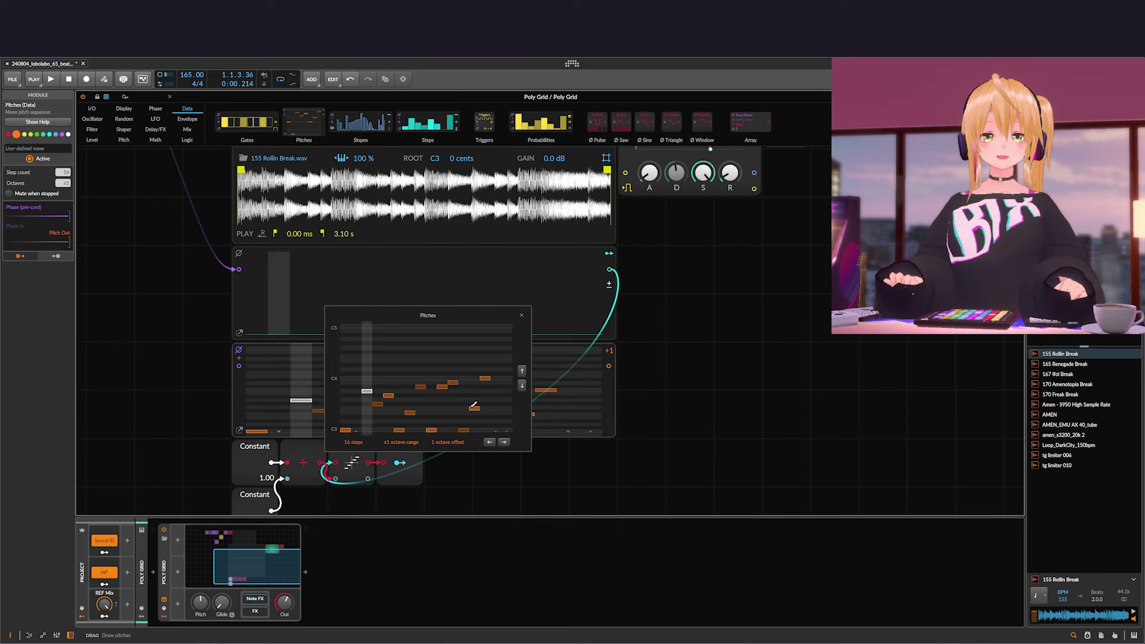
{"action": "left_click", "coordinate": [522, 315]}
Turn off device phase on the Pitches module and wire the lower Ø Reset's phase output into its phase input
{"action": "scroll", "coordinate": [351, 354], "scroll_direction": "down", "scroll_amount": 2}
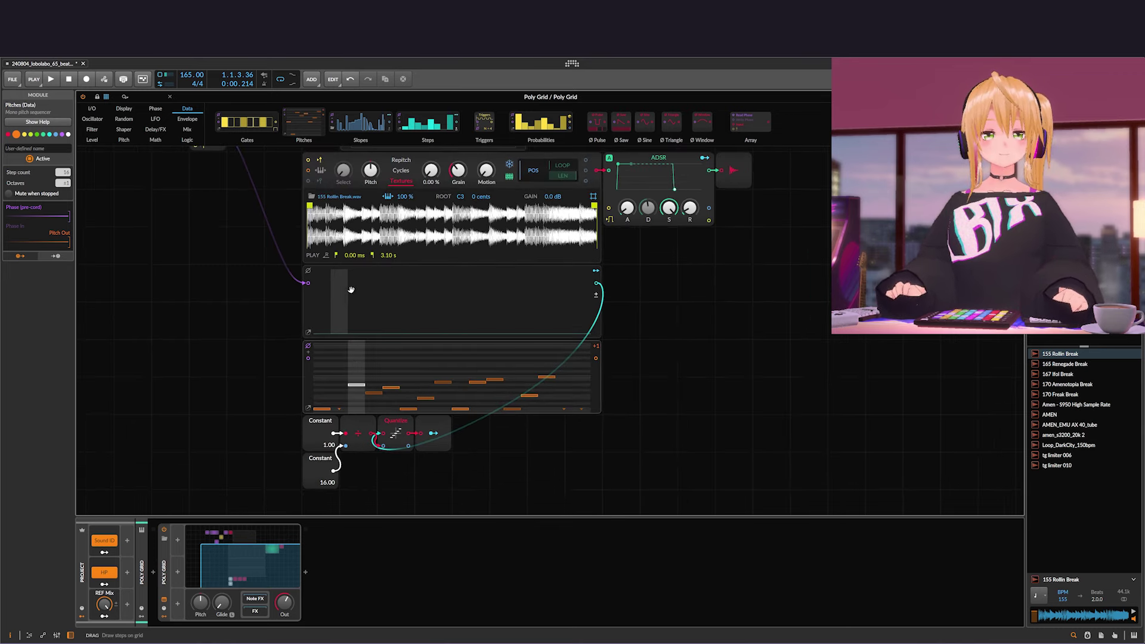
{"action": "mouse_move", "coordinate": [351, 290]}
{"action": "left_mouse_down"}
{"action": "mouse_move", "coordinate": [375, 312]}
{"action": "mouse_move", "coordinate": [376, 292]}
{"action": "mouse_move", "coordinate": [365, 295]}
{"action": "left_mouse_up"}
{"action": "scroll", "coordinate": [379, 308], "scroll_direction": "down", "scroll_amount": 1}
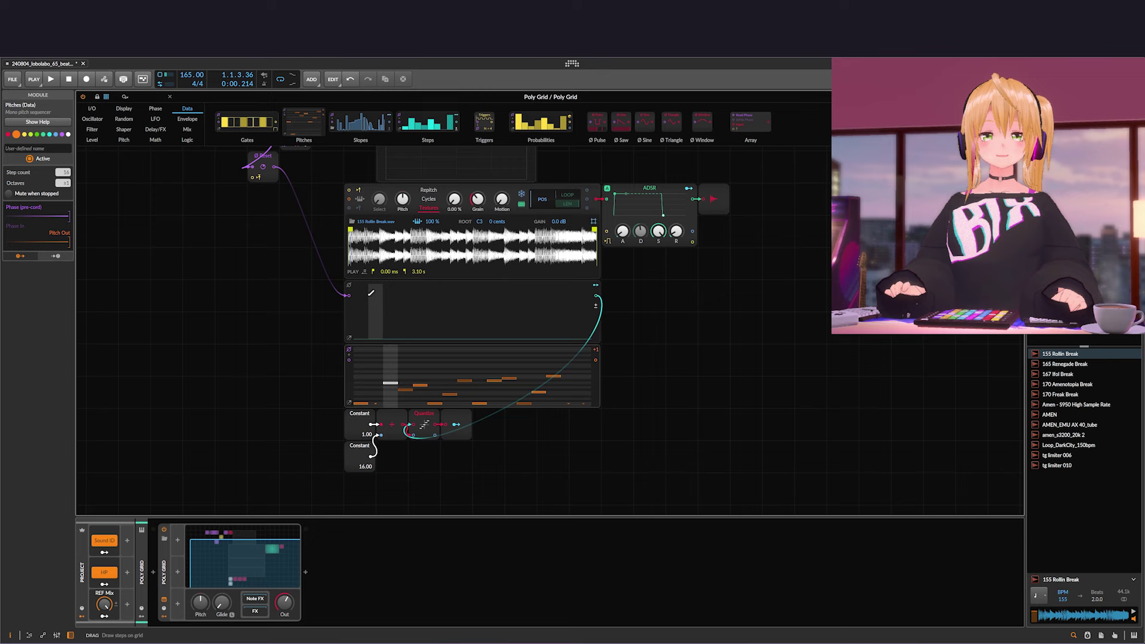
{"action": "left_click", "coordinate": [349, 352]}
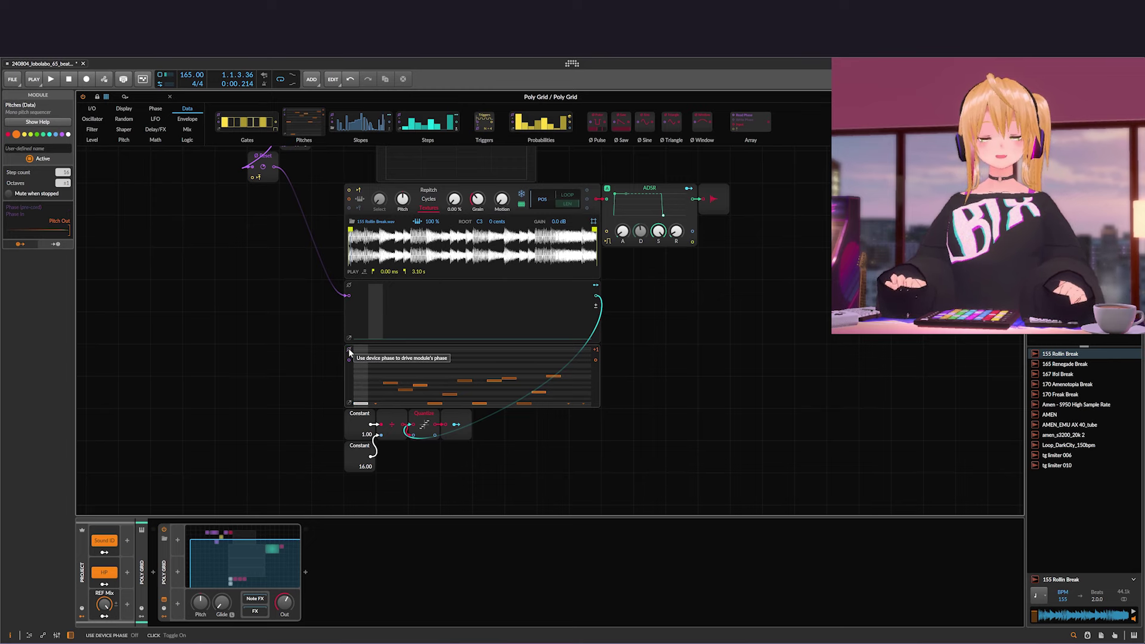
{"action": "scroll", "coordinate": [293, 239], "scroll_direction": "up", "scroll_amount": 2}
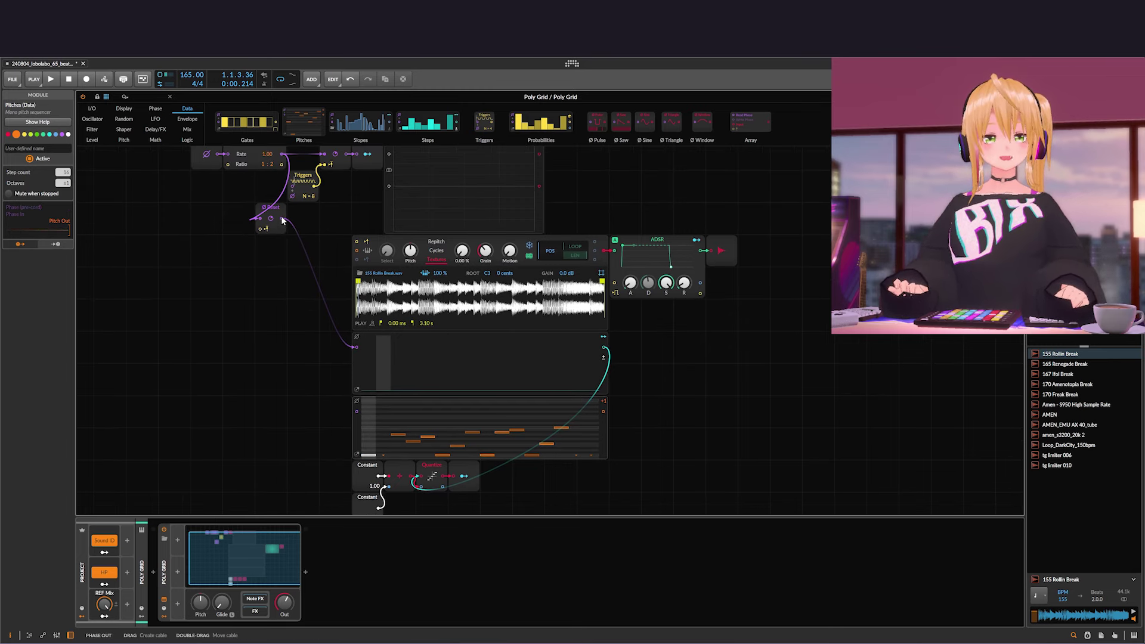
{"action": "left_click_drag", "start_coordinate": [302, 324], "coordinate": [357, 412]}
Move the quantize chain beneath the right end of Pitches and separate the constants and Divide module leftward from Quantize
{"action": "left_click_drag", "start_coordinate": [365, 474], "coordinate": [515, 511]}
{"action": "left_click_drag", "start_coordinate": [590, 307], "coordinate": [528, 495]}
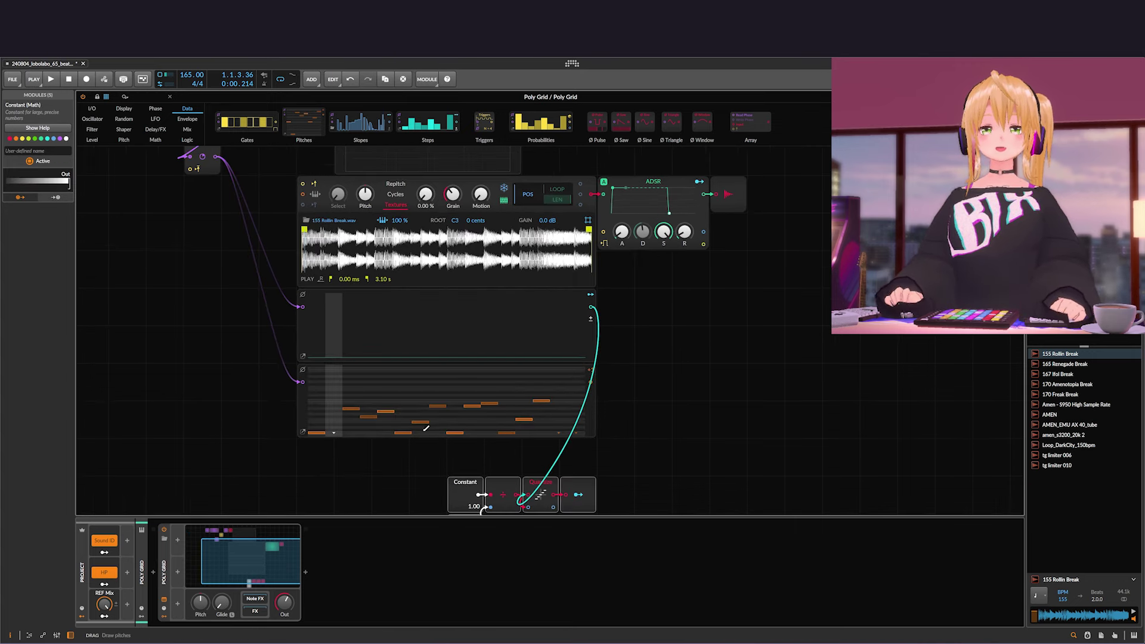
{"action": "left_click_drag", "start_coordinate": [423, 437], "coordinate": [399, 423]}
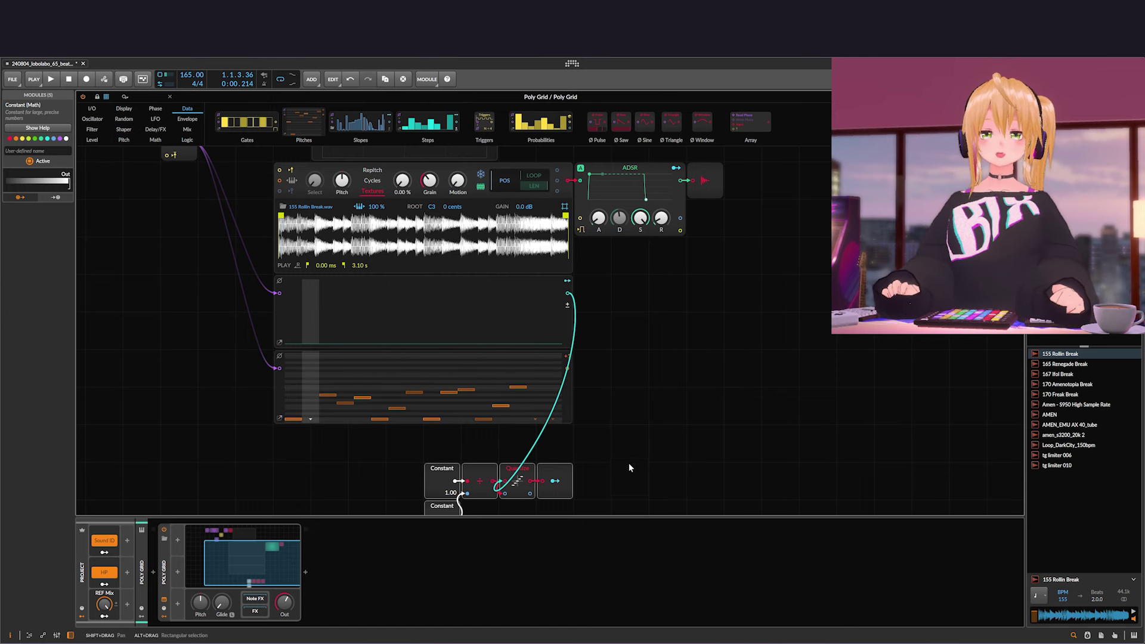
{"action": "scroll", "coordinate": [629, 463], "scroll_direction": "down", "scroll_amount": 1}
{"action": "left_click_drag", "start_coordinate": [401, 439], "coordinate": [482, 497]}
{"action": "left_click_drag", "start_coordinate": [481, 448], "coordinate": [408, 446]}
{"action": "left_click", "coordinate": [451, 425]}
Disconnect the Steps output from Quantize and wire the Pitches output into the Quantize input instead
{"action": "left_click", "coordinate": [276, 289]}
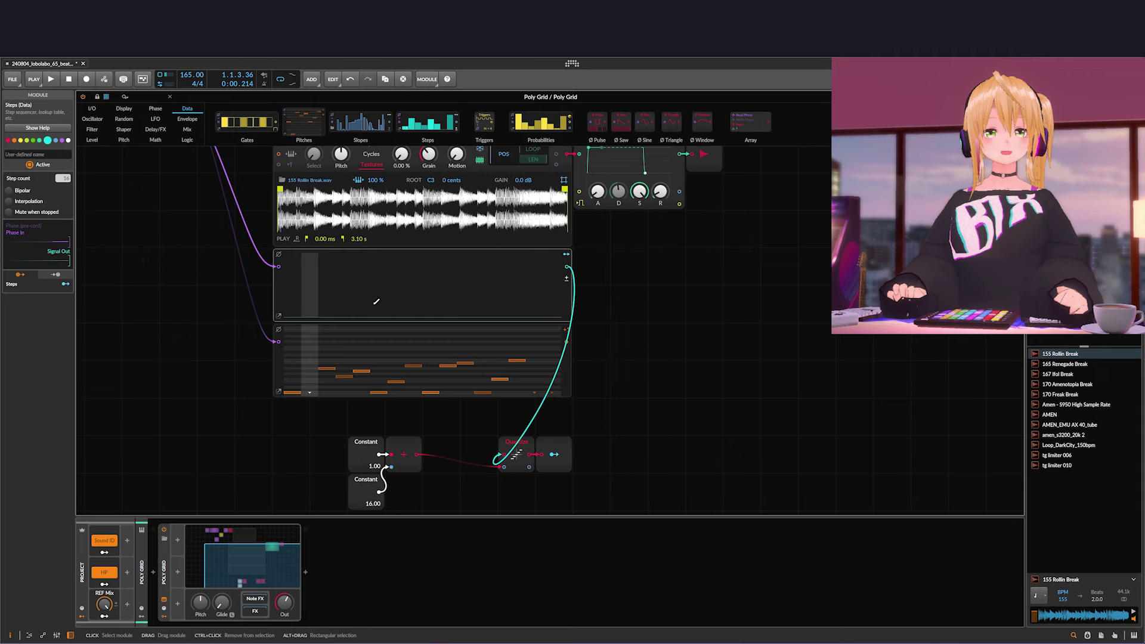
{"action": "double_click", "coordinate": [502, 456]}
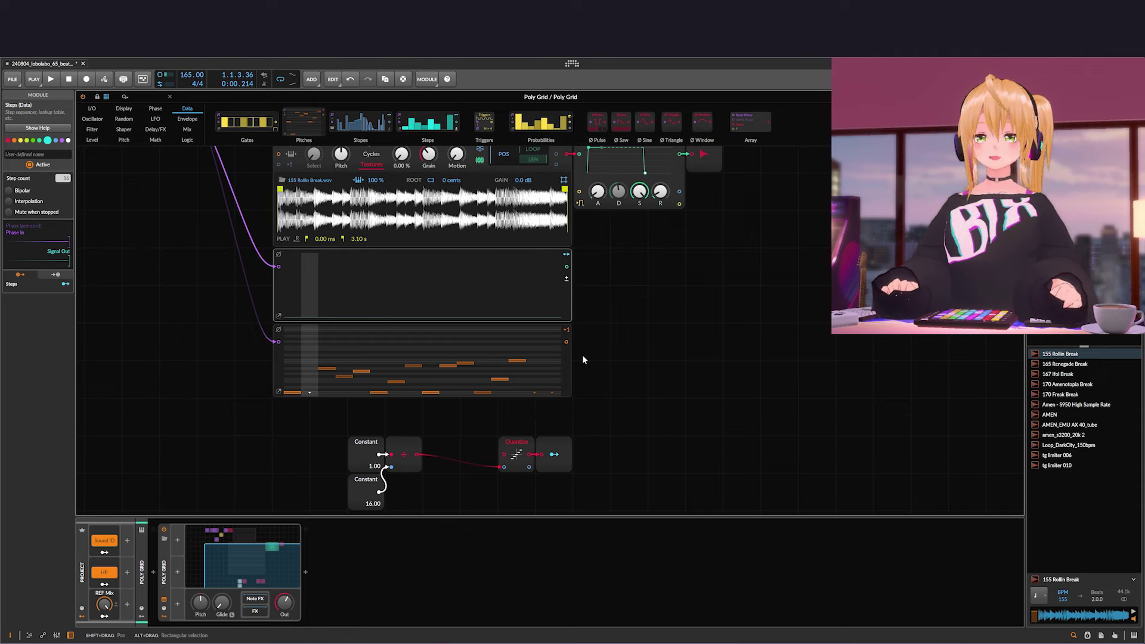
{"action": "left_click_drag", "start_coordinate": [583, 353], "coordinate": [504, 466]}
Start playback to audition the break with Pitches driving the slice selection
{"action": "scroll", "coordinate": [322, 350], "scroll_direction": "up", "scroll_amount": 1}
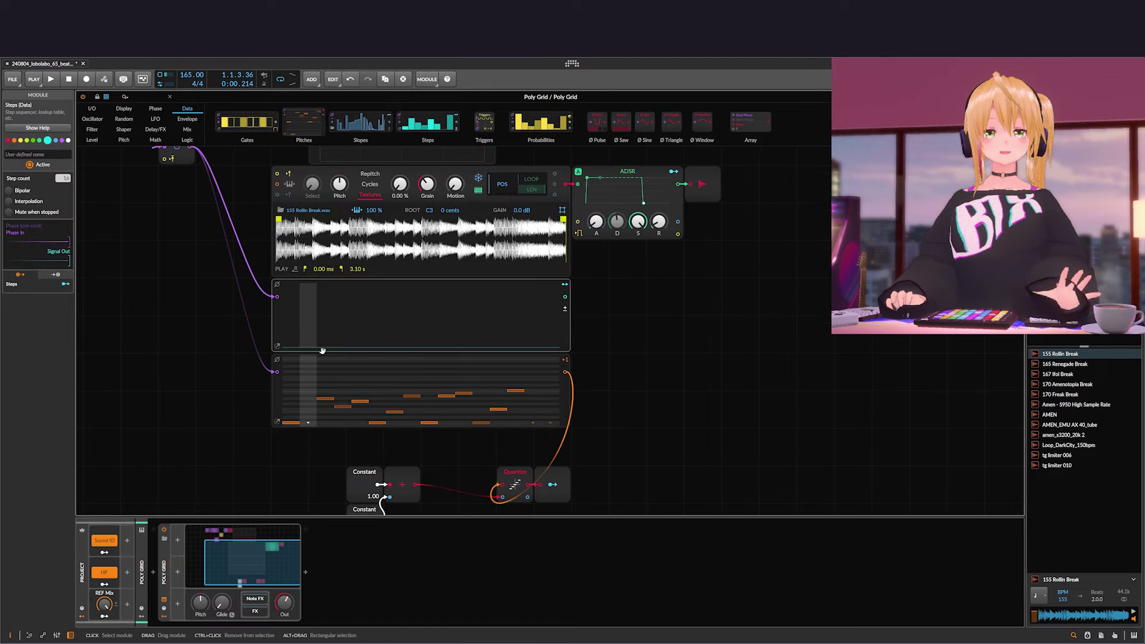
{"action": "left_click", "coordinate": [213, 372]}
{"action": "key", "text": "space"}
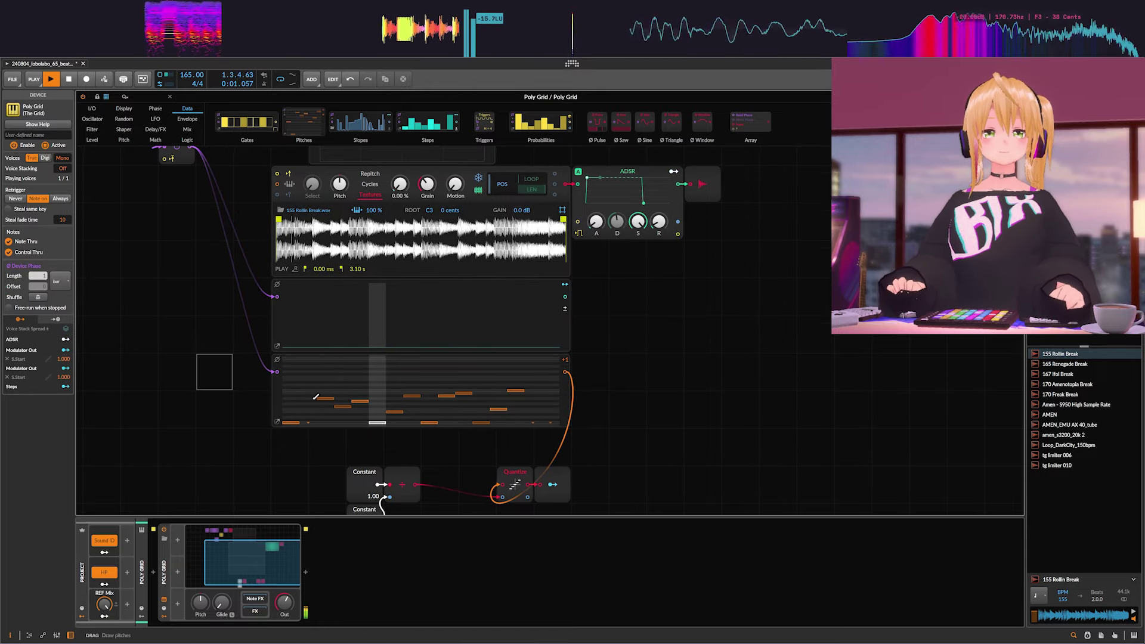
Stop playback, redraw the 16 Pitches steps within the lowest few semitones, and audition the new pattern
{"action": "key", "text": "space"}
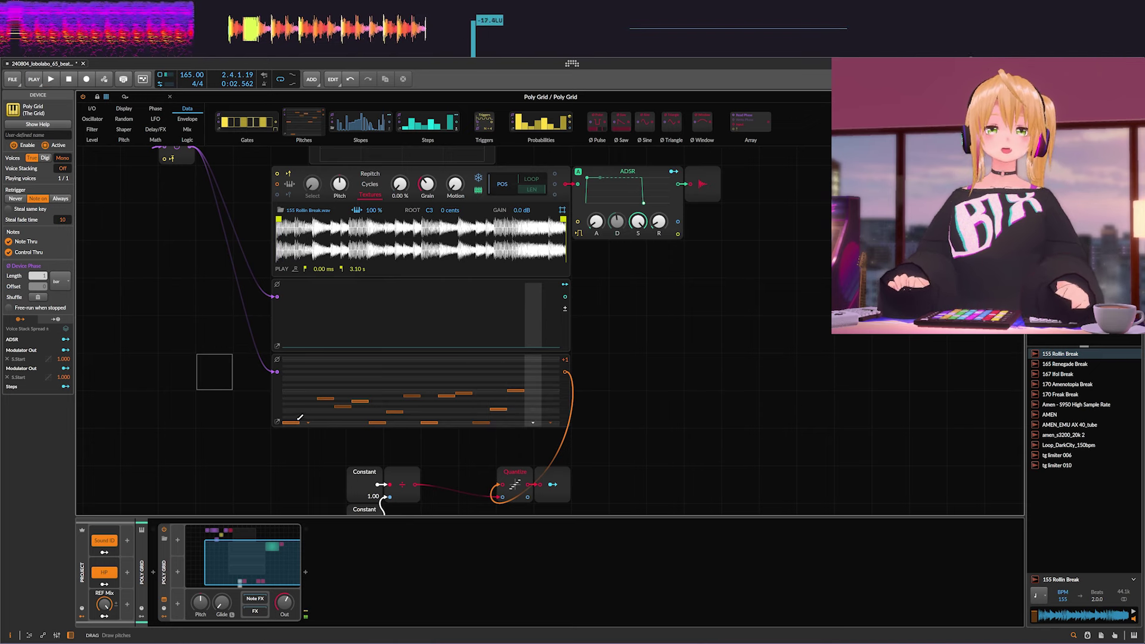
{"action": "left_click_drag", "start_coordinate": [294, 417], "coordinate": [423, 420]}
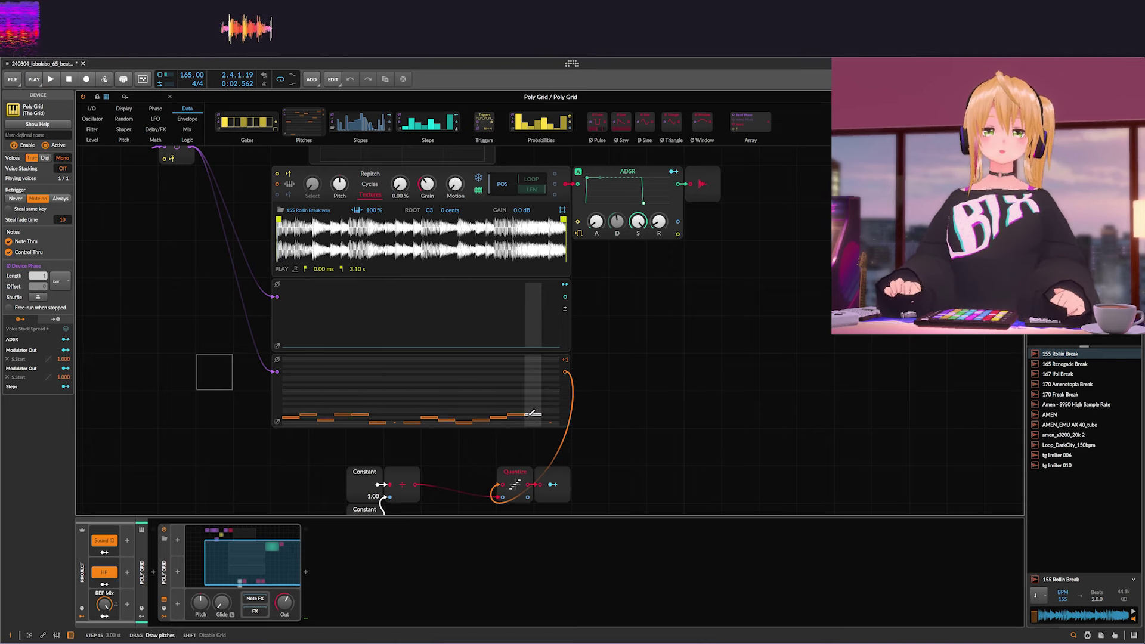
{"action": "left_click_drag", "start_coordinate": [547, 414], "coordinate": [394, 415]}
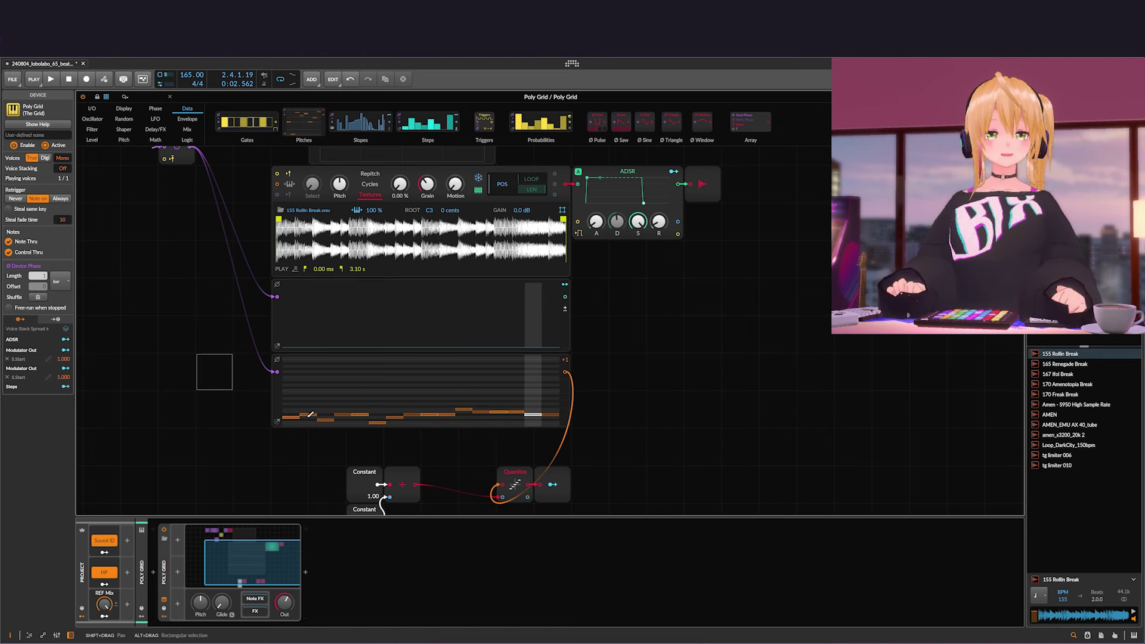
{"action": "key", "text": "space"}
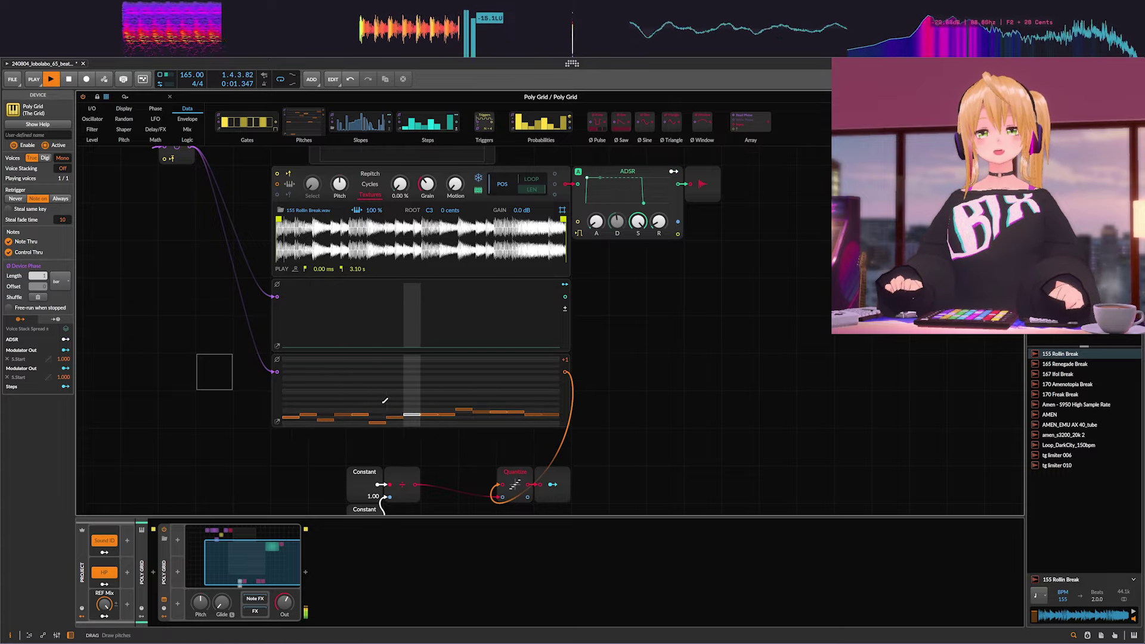
{"action": "key", "text": "space"}
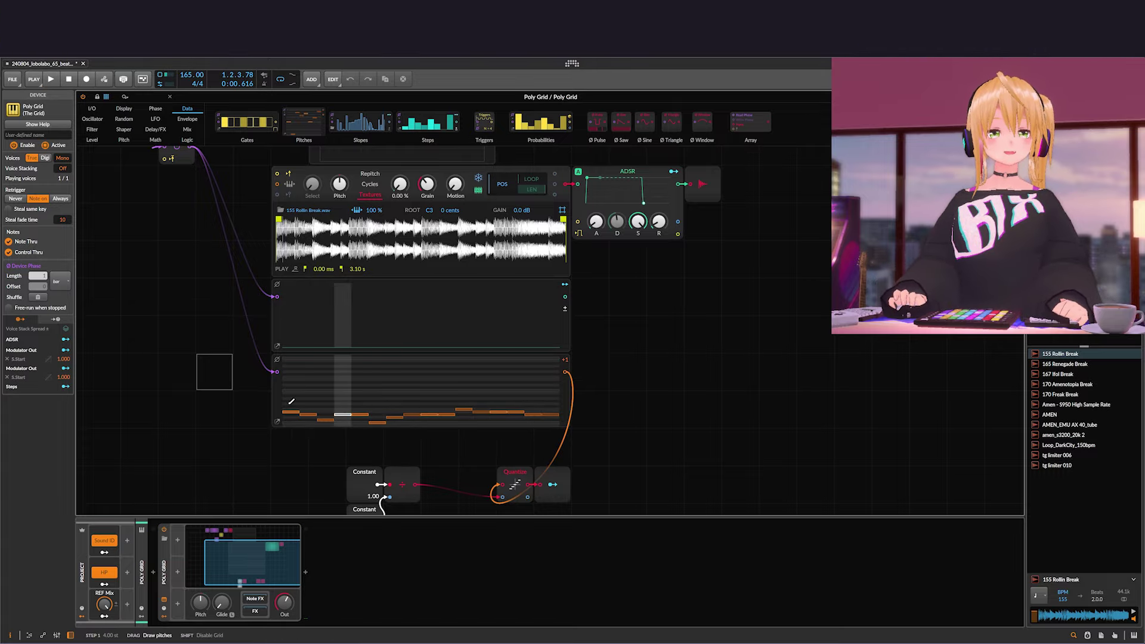
Raise the first Pitches step to a little above mid-range and audition the break with short playback starts and stops
{"action": "mouse_move", "coordinate": [290, 412]}
{"action": "left_mouse_down"}
{"action": "mouse_move", "coordinate": [296, 375]}
{"action": "mouse_move", "coordinate": [291, 405]}
{"action": "mouse_move", "coordinate": [291, 384]}
{"action": "left_mouse_up"}
{"action": "key", "text": "space"}
{"action": "key", "text": "space"}
{"action": "key", "text": "space"}
{"action": "key", "text": "space"}
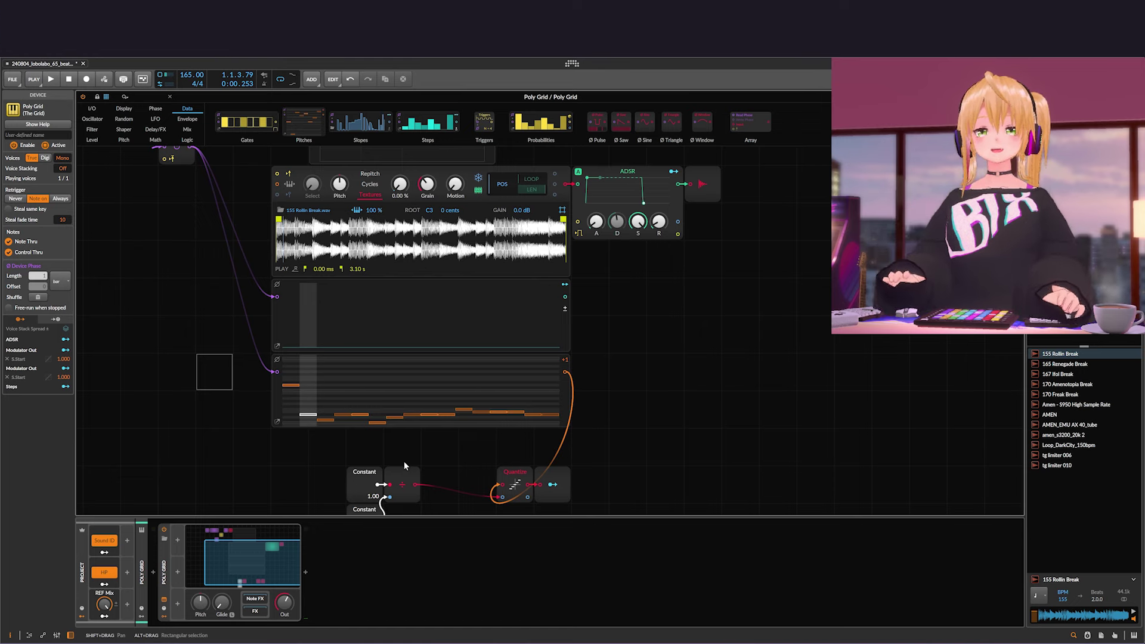
Add a Value Readout module beside the Steps module and wire the Steps signal output into it
{"action": "left_click", "coordinate": [277, 405]}
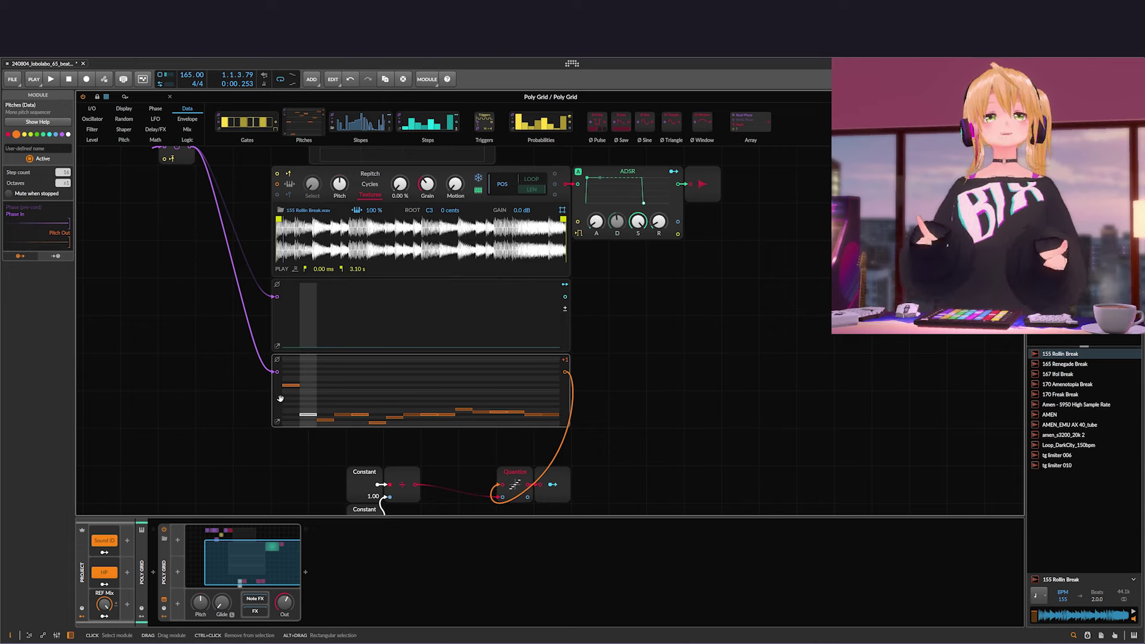
{"action": "left_click_drag", "start_coordinate": [641, 310], "coordinate": [602, 310]}
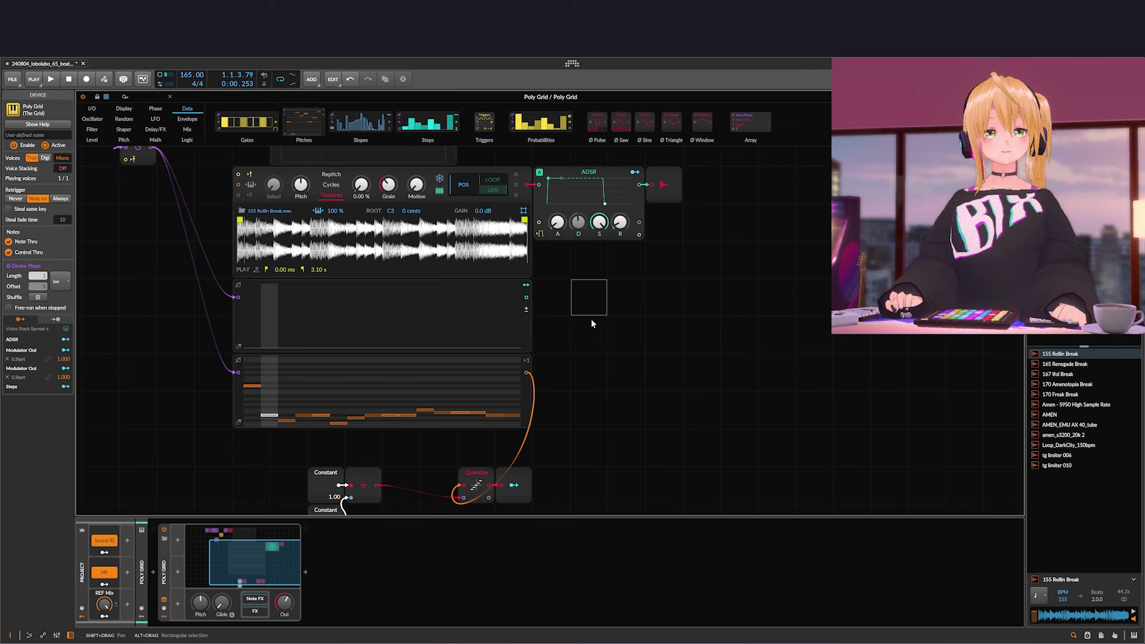
{"action": "left_click", "coordinate": [128, 109]}
{"action": "left_click_drag", "start_coordinate": [512, 122], "coordinate": [591, 312]}
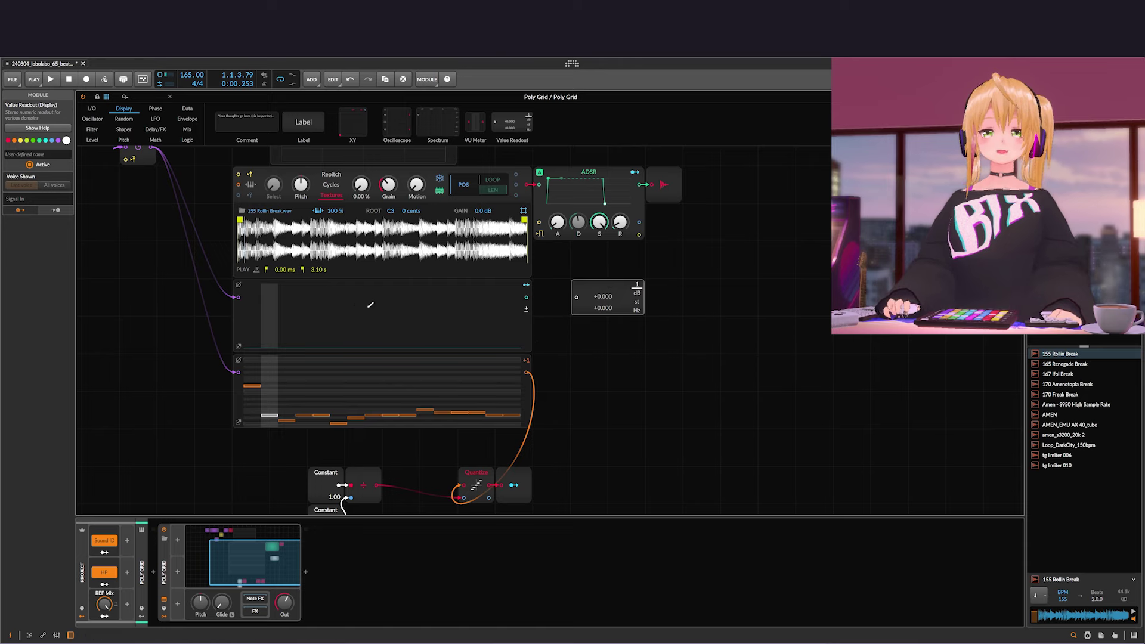
{"action": "left_click", "coordinate": [239, 322]}
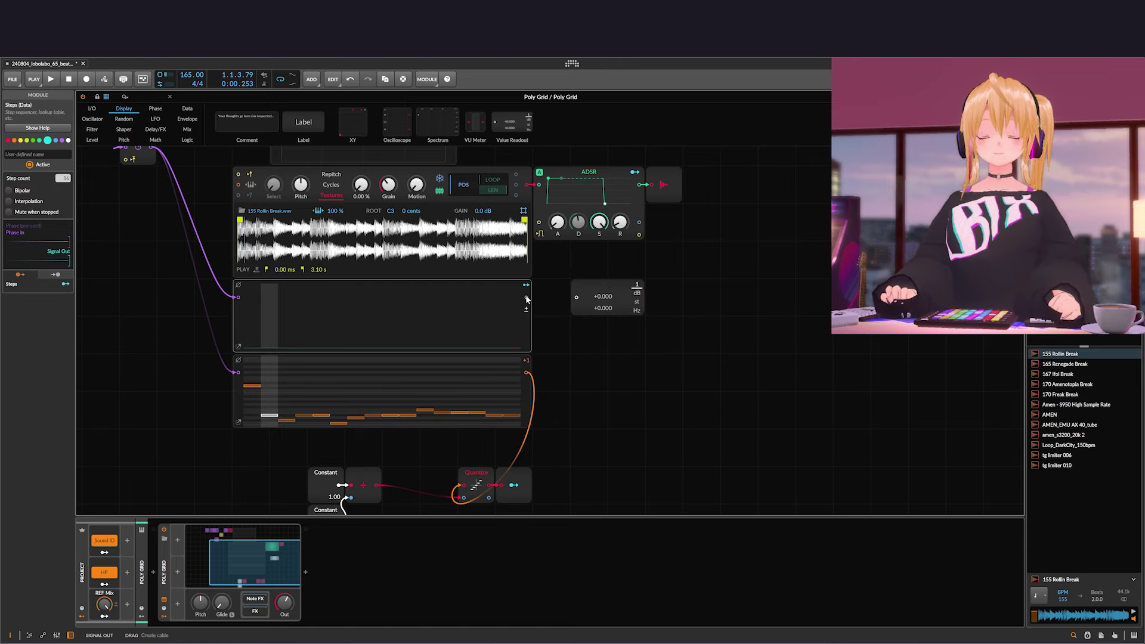
{"action": "left_click_drag", "start_coordinate": [567, 297], "coordinate": [576, 297]}
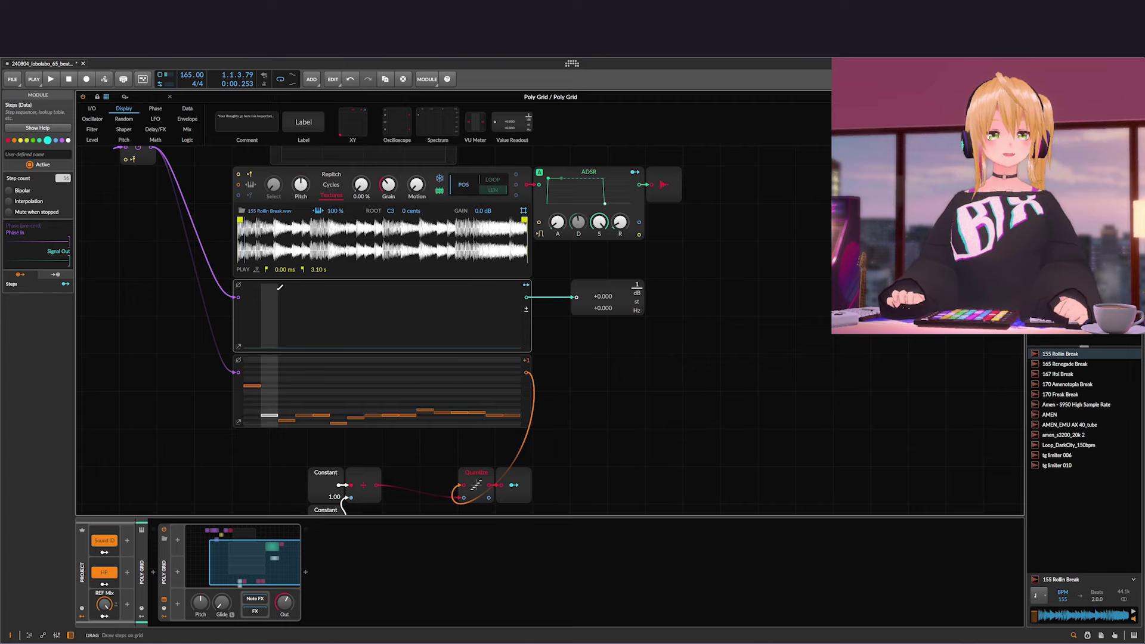
Place the Value Readout directly against the Steps module and draw step 2 of Steps at about 24 %
{"action": "left_click_drag", "start_coordinate": [273, 340], "coordinate": [275, 367]}
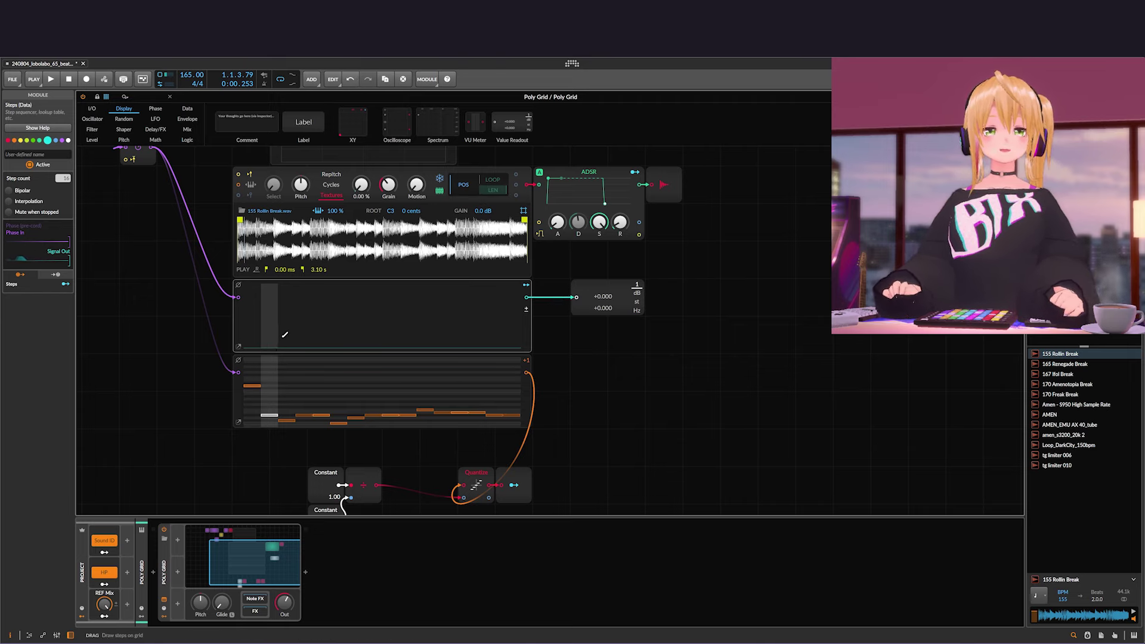
{"action": "scroll", "coordinate": [285, 334], "scroll_direction": "up", "scroll_amount": 2}
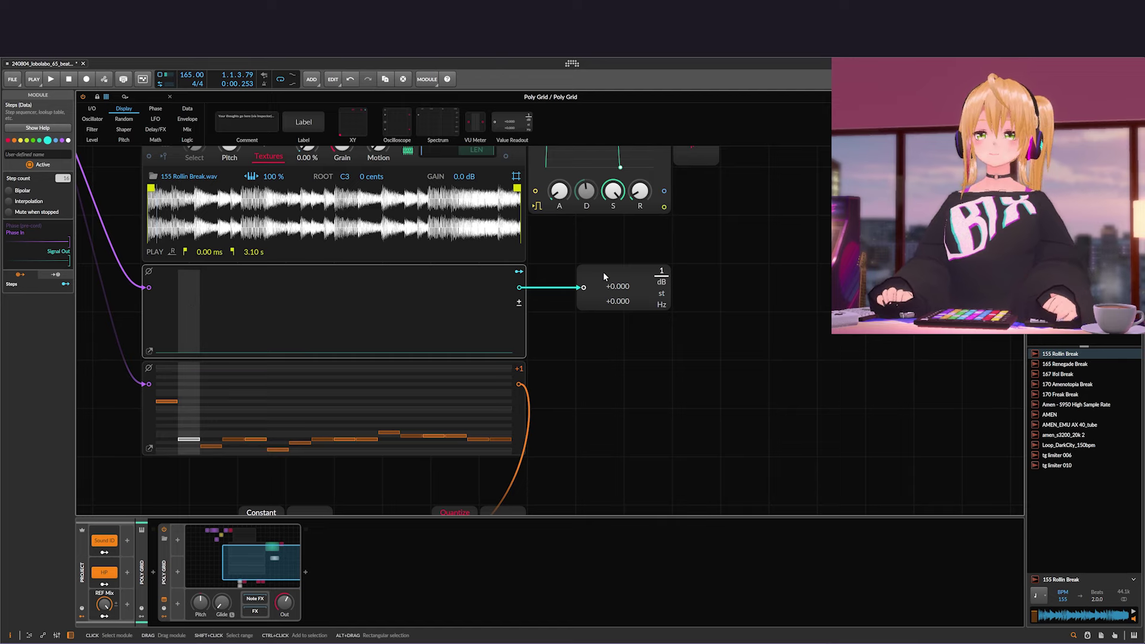
{"action": "left_click_drag", "start_coordinate": [603, 272], "coordinate": [555, 272]}
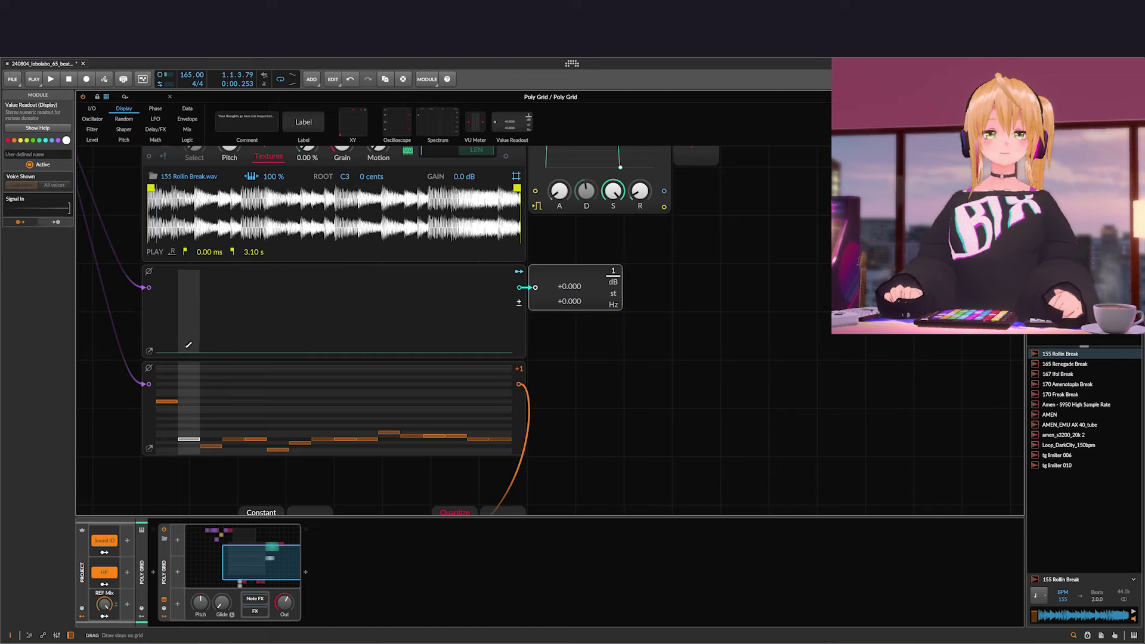
{"action": "mouse_move", "coordinate": [189, 345]}
{"action": "left_mouse_down"}
{"action": "mouse_move", "coordinate": [190, 260]}
{"action": "mouse_move", "coordinate": [188, 343]}
{"action": "mouse_move", "coordinate": [190, 268]}
{"action": "mouse_move", "coordinate": [192, 333]}
{"action": "left_mouse_up"}
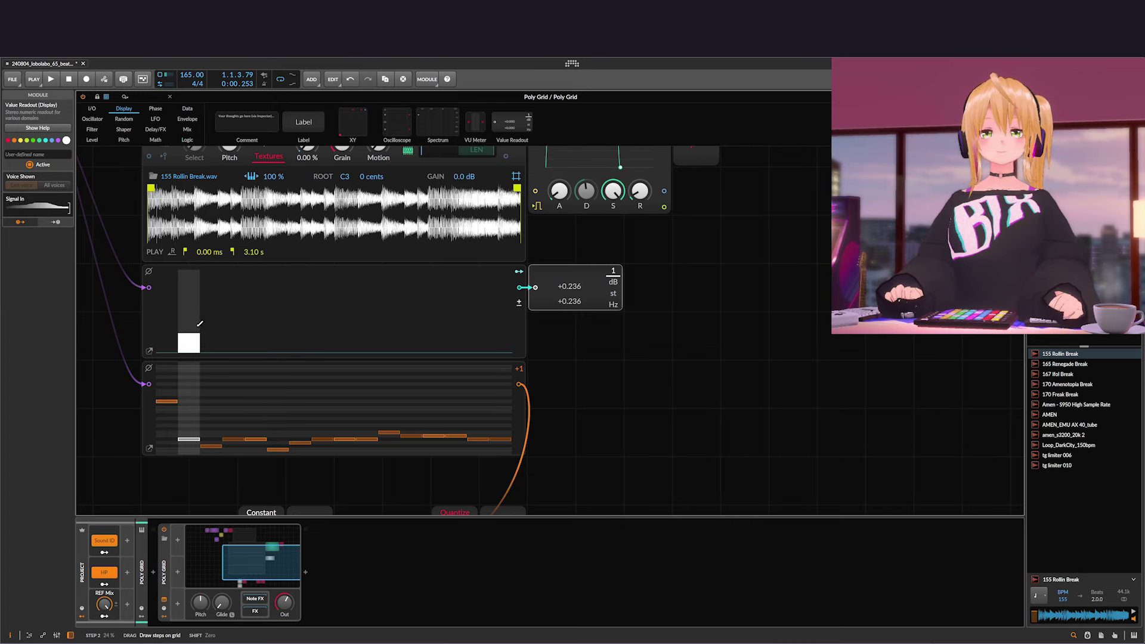
Move the Value Readout beside the Pitches module and wire the Pitches output into it instead of Steps
{"action": "scroll", "coordinate": [506, 335], "scroll_direction": "down", "scroll_amount": 1}
{"action": "left_click_drag", "start_coordinate": [576, 359], "coordinate": [584, 261]}
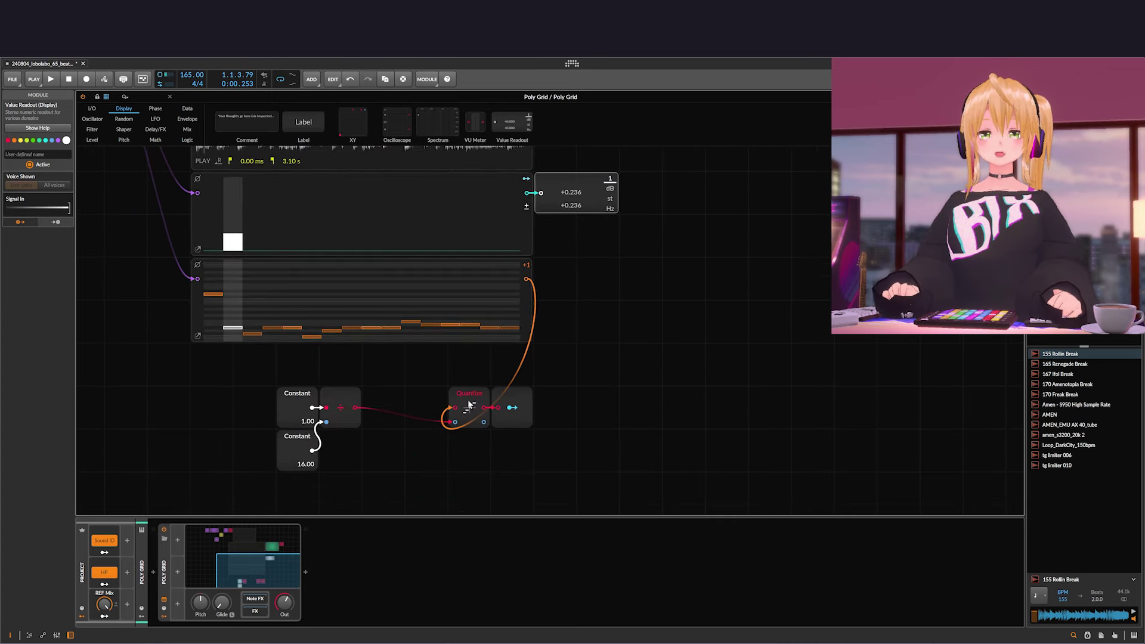
{"action": "scroll", "coordinate": [560, 367], "scroll_direction": "up", "scroll_amount": 1}
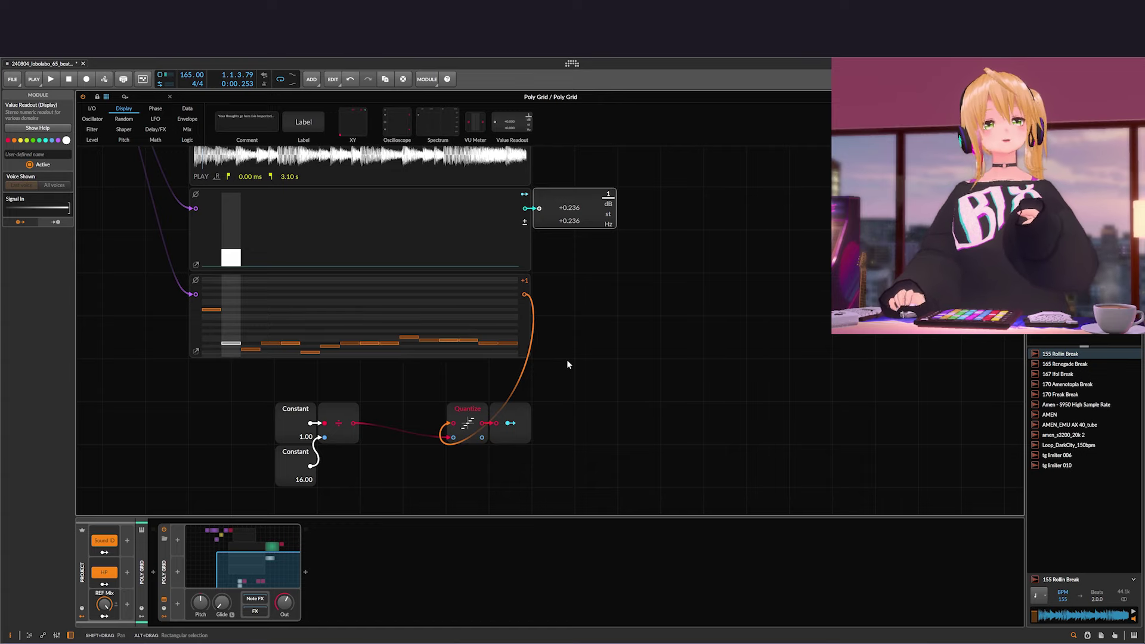
{"action": "scroll", "coordinate": [573, 350], "scroll_direction": "up", "scroll_amount": 2}
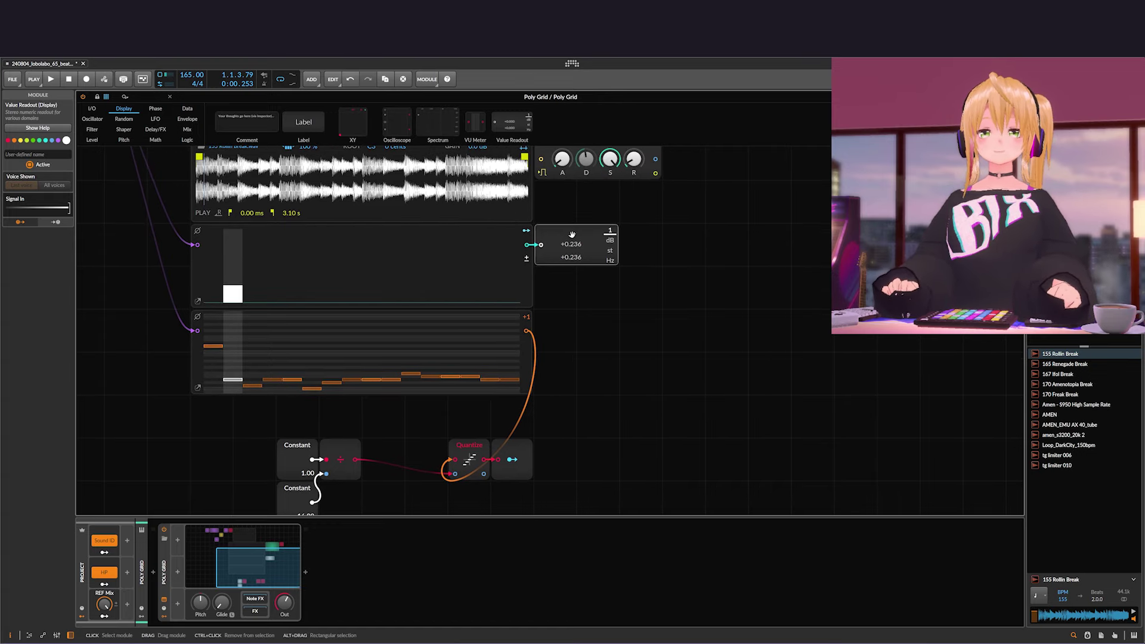
{"action": "left_click_drag", "start_coordinate": [571, 235], "coordinate": [614, 321]}
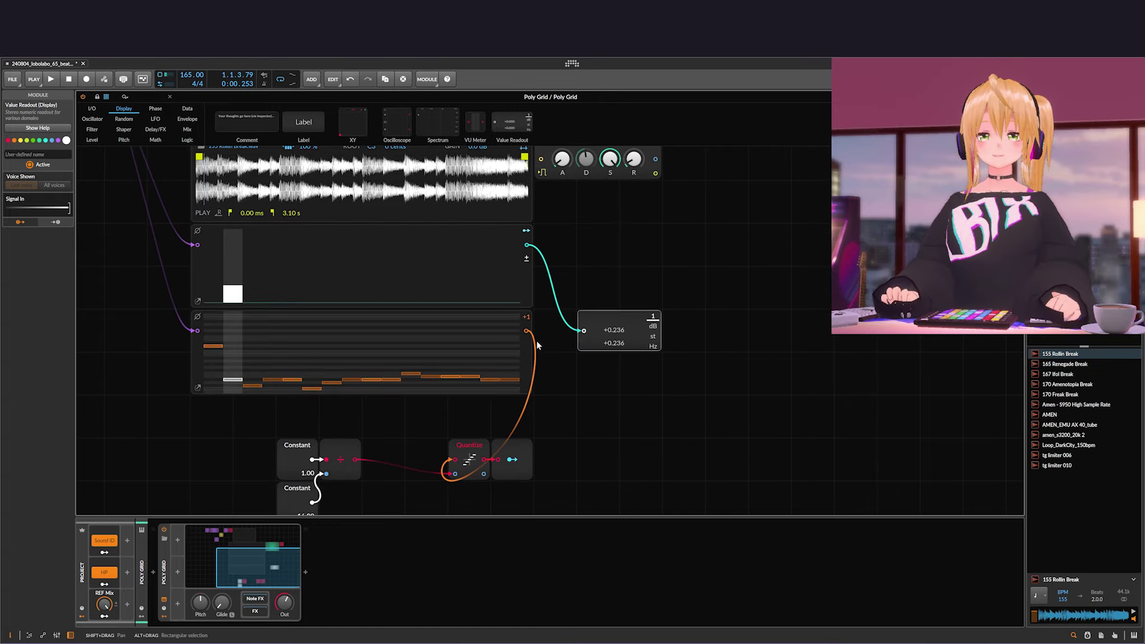
{"action": "left_click_drag", "start_coordinate": [526, 331], "coordinate": [583, 331]}
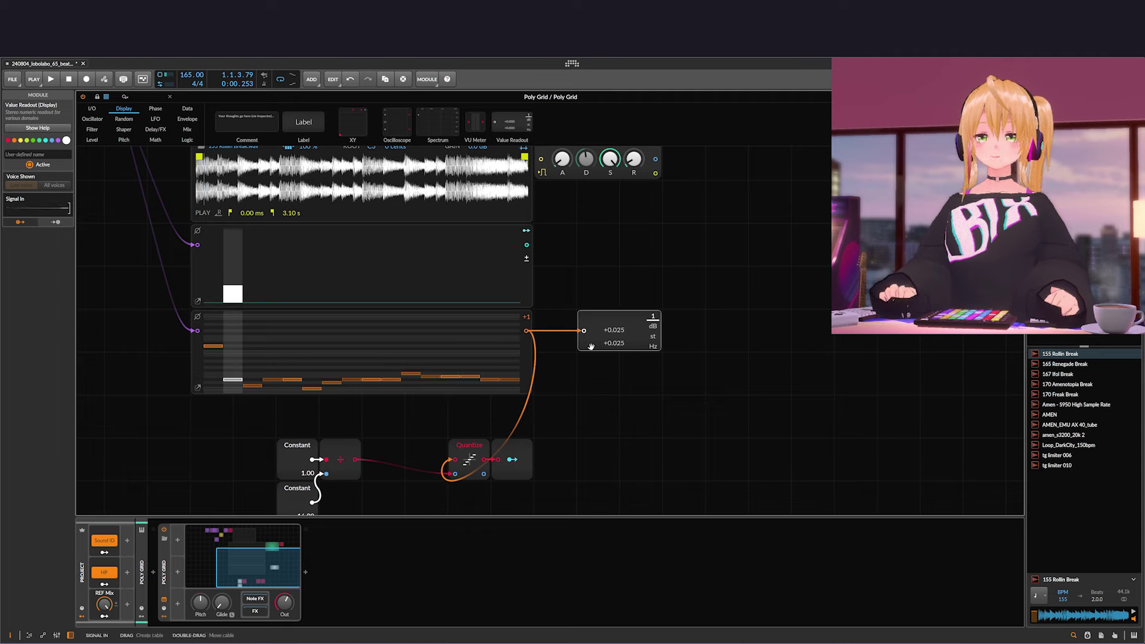
Try different pitches on step 2 of Pitches against the readout, and make the Pitches module taller
{"action": "left_click", "coordinate": [235, 381]}
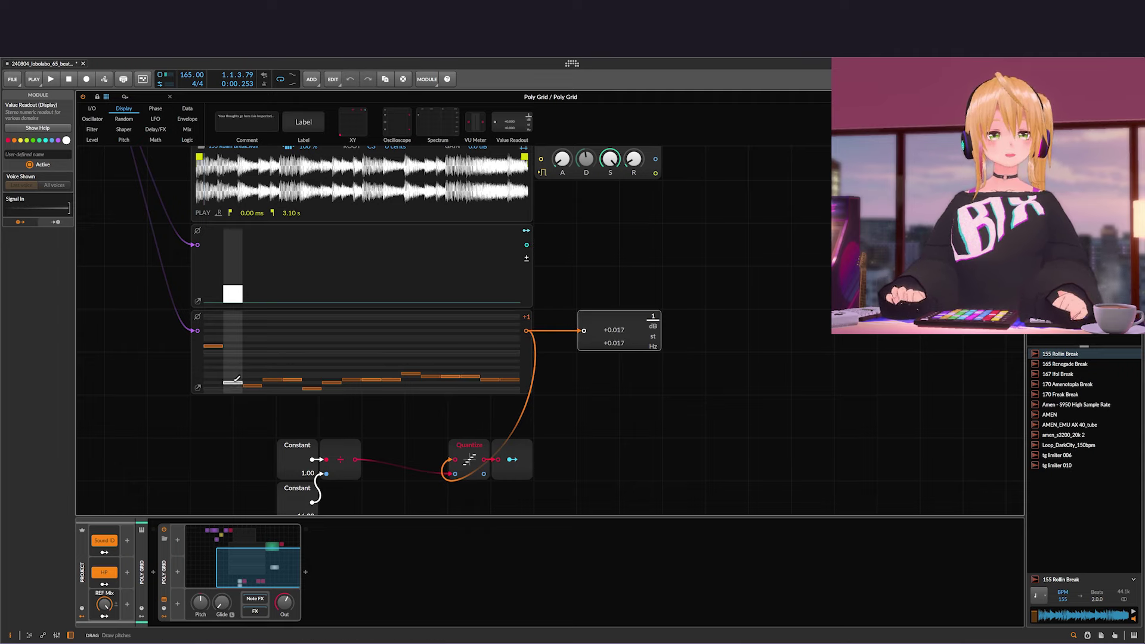
{"action": "left_click_drag", "start_coordinate": [234, 381], "coordinate": [236, 343]}
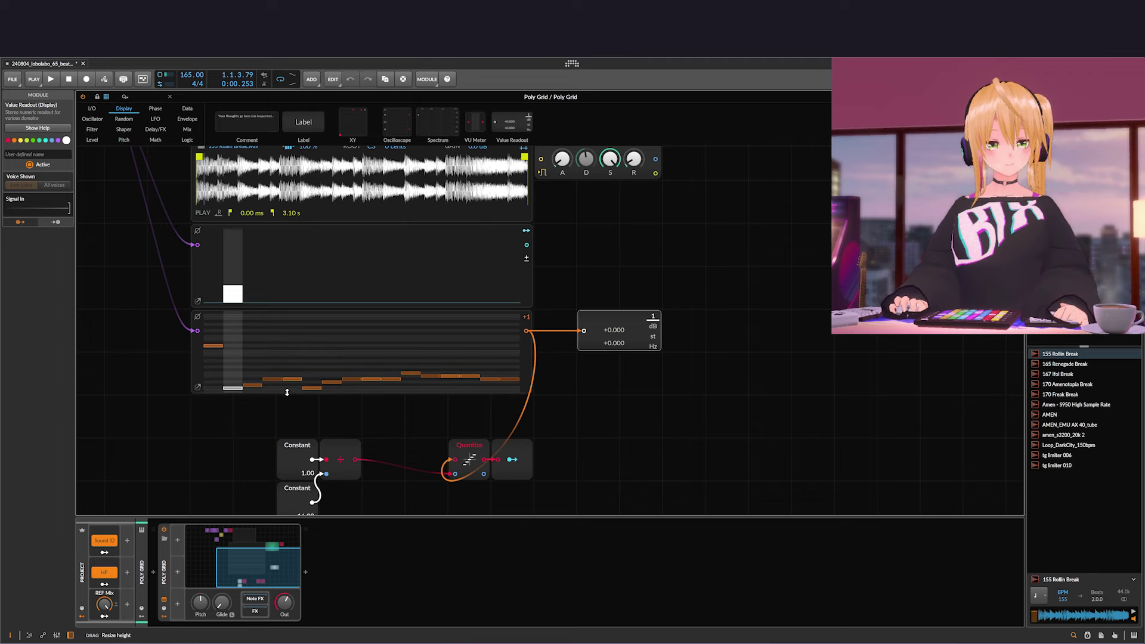
{"action": "left_click_drag", "start_coordinate": [287, 391], "coordinate": [287, 436]}
{"action": "scroll", "coordinate": [230, 421], "scroll_direction": "up", "scroll_amount": 1}
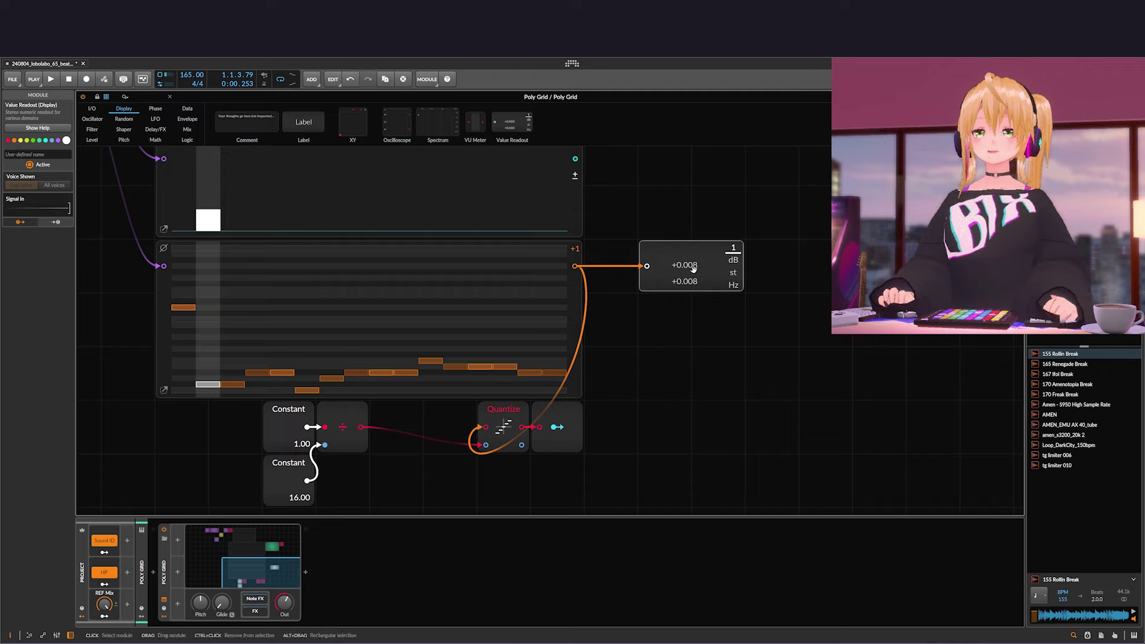
Raise step 2 of Pitches semitone by semitone while checking the readout value, and return it to the lowest pitch
{"action": "left_click", "coordinate": [211, 376]}
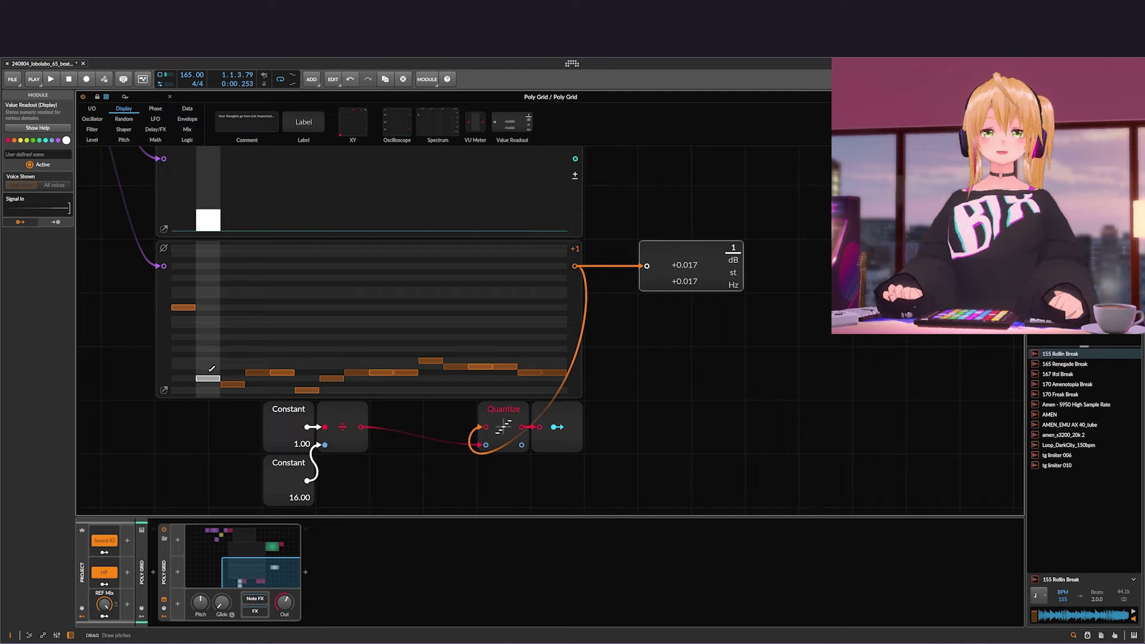
{"action": "left_click", "coordinate": [209, 371]}
{"action": "left_click", "coordinate": [211, 367]}
{"action": "left_click", "coordinate": [214, 361]}
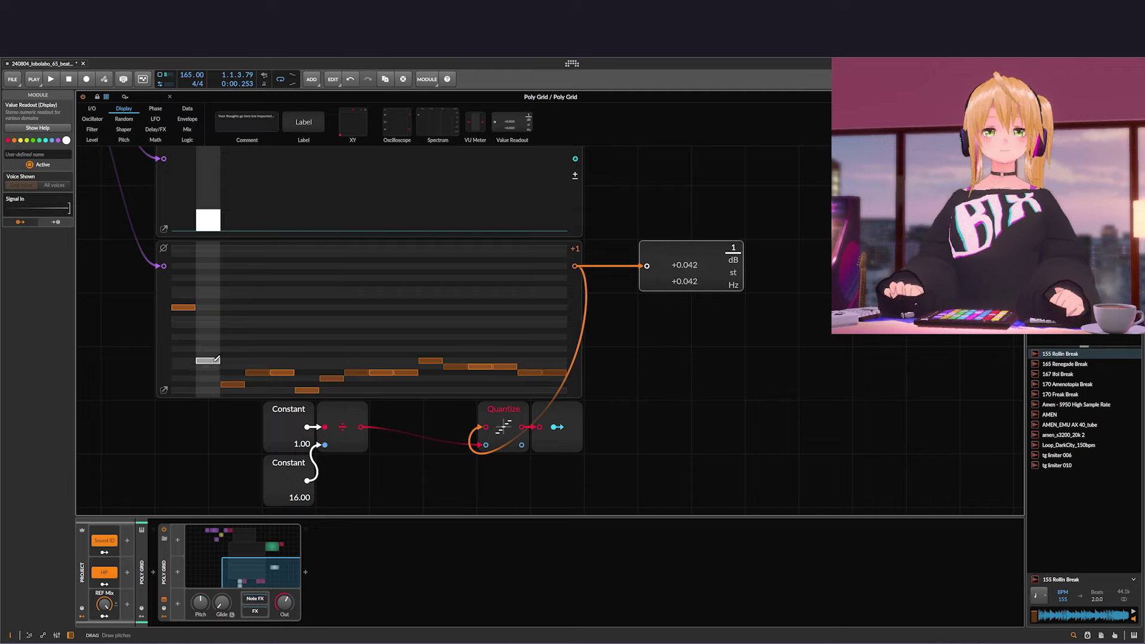
{"action": "left_click_drag", "start_coordinate": [208, 379], "coordinate": [213, 328]}
{"action": "left_click_drag", "start_coordinate": [213, 308], "coordinate": [215, 295]}
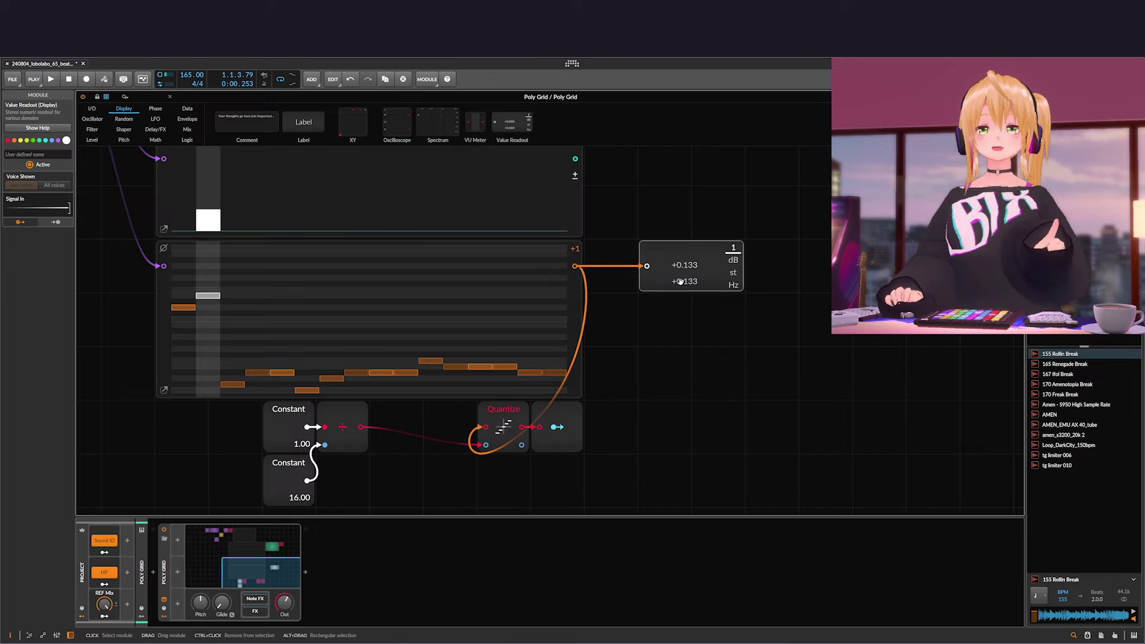
{"action": "left_click_drag", "start_coordinate": [213, 296], "coordinate": [210, 390]}
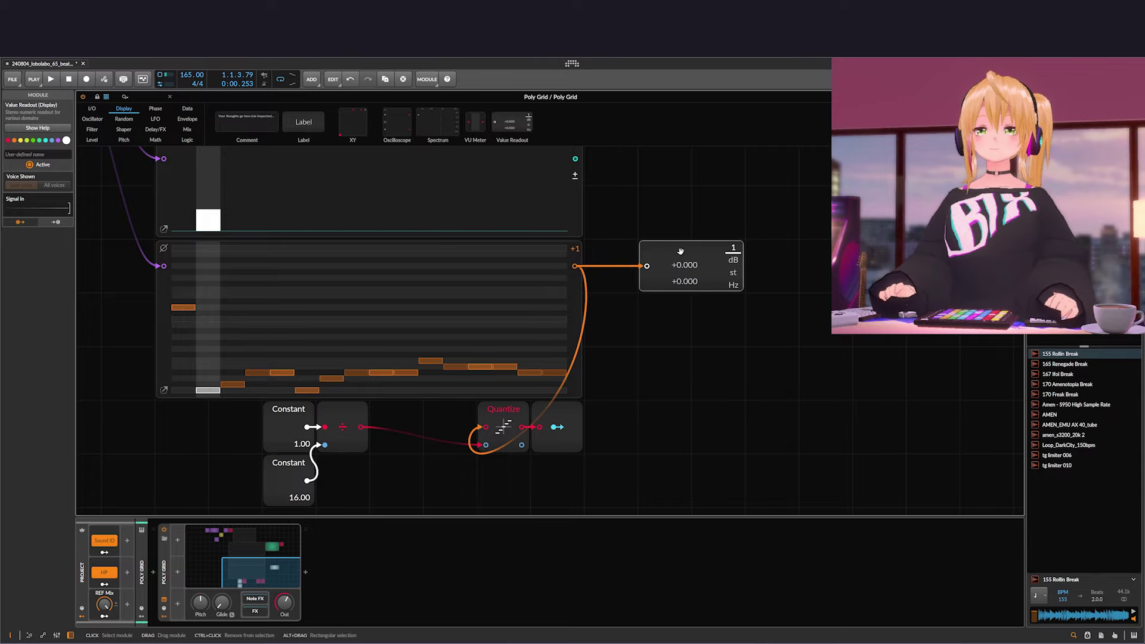
Switch to the sketch image アートボード 1.png to review the 1÷16 step calculation, and return to the Poly Grid in Bitwig Studio
{"action": "left_click_drag", "start_coordinate": [714, 357], "coordinate": [599, 426]}
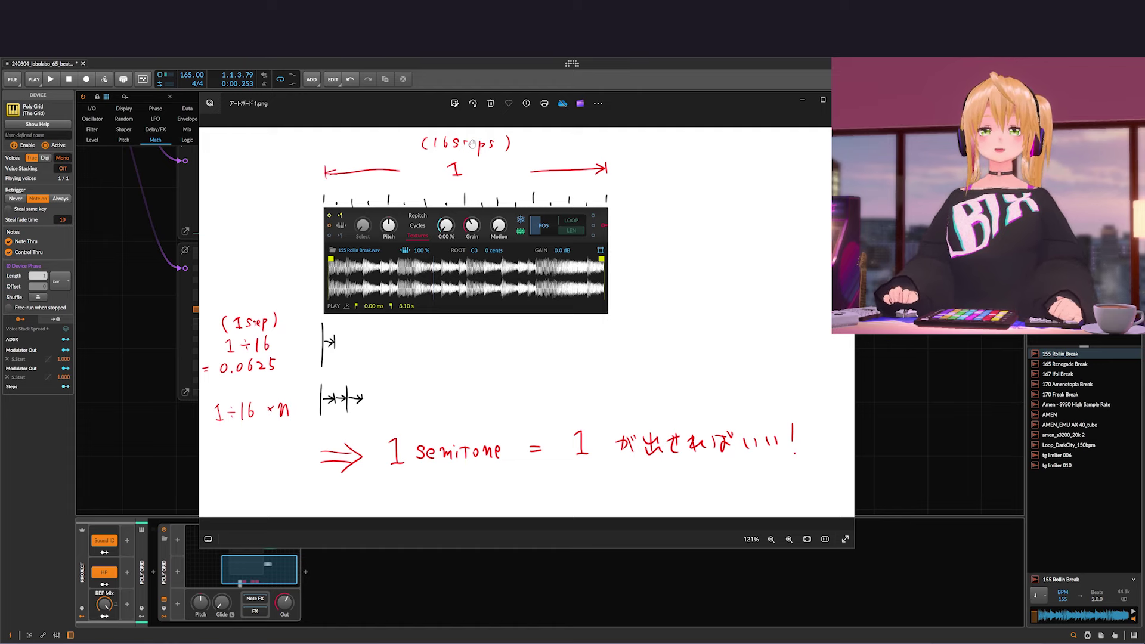
{"action": "left_click", "coordinate": [567, 81]}
{"action": "scroll", "coordinate": [433, 370], "scroll_direction": "down", "scroll_amount": 5}
{"action": "key", "text": "alt+Tab"}
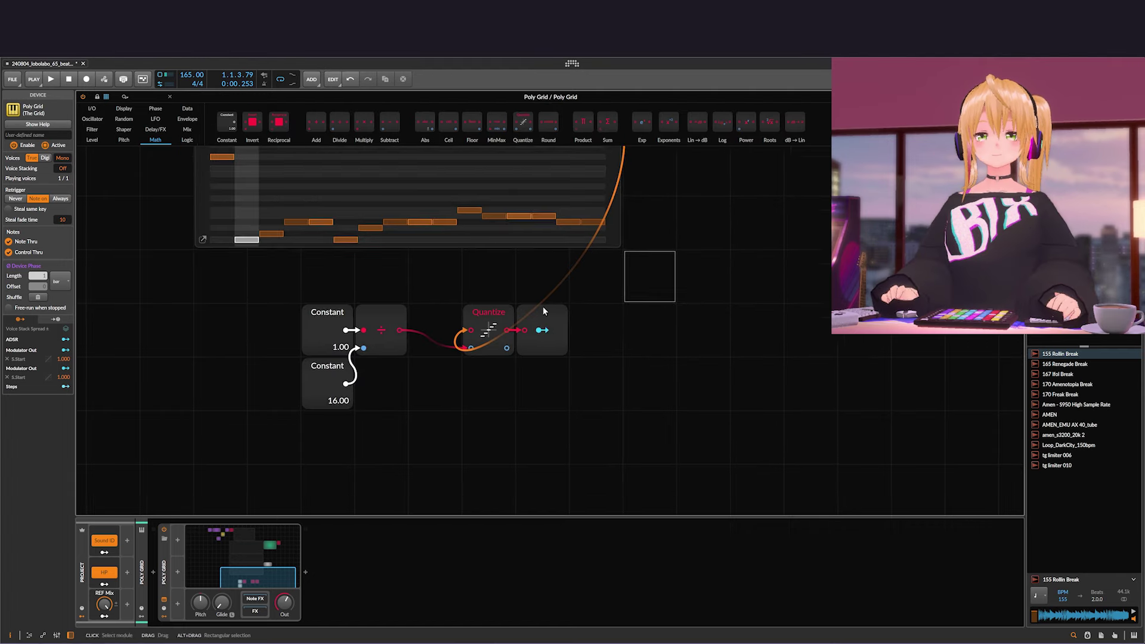
Delete the Quantize module between Divide and the Modulator Out
{"action": "left_click_drag", "start_coordinate": [543, 309], "coordinate": [536, 389]}
{"action": "scroll", "coordinate": [558, 356], "scroll_direction": "down", "scroll_amount": 1}
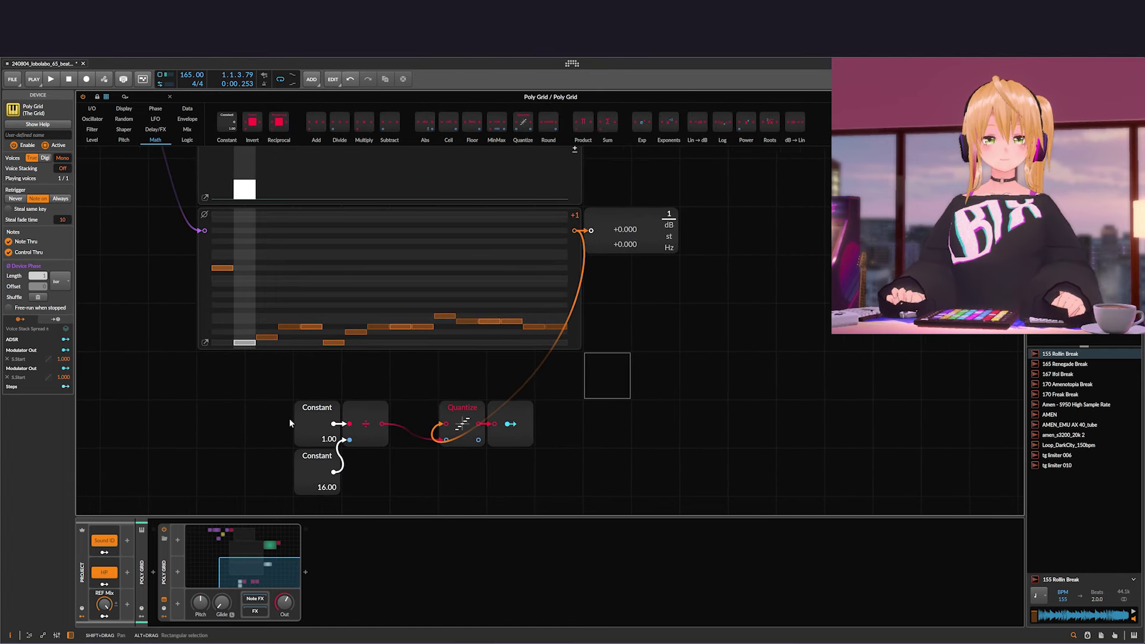
{"action": "left_click", "coordinate": [471, 414]}
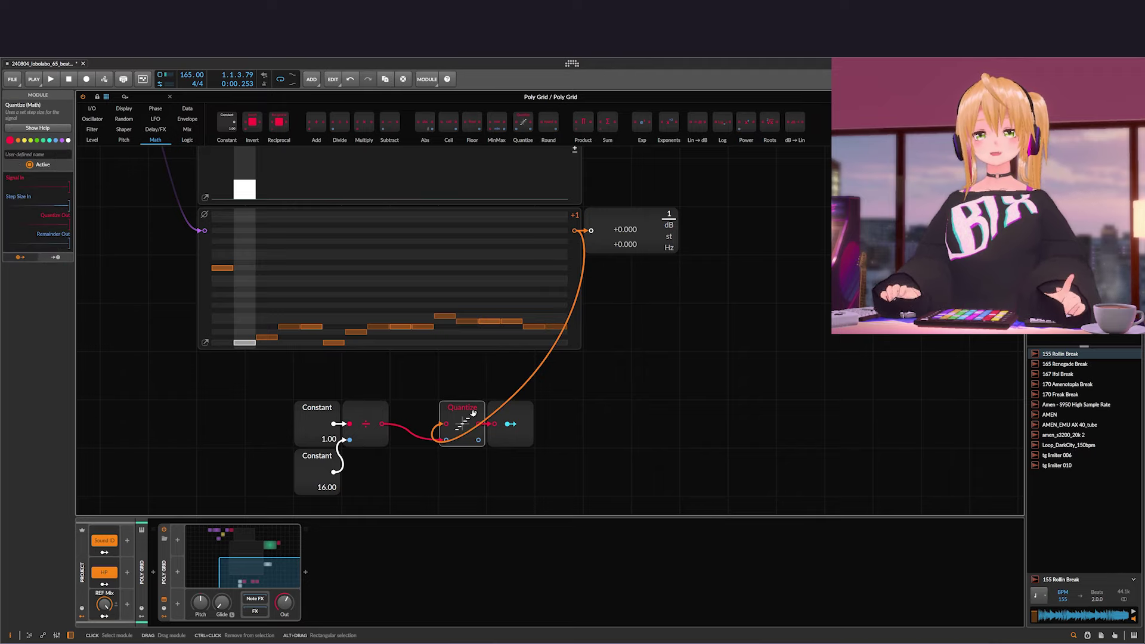
{"action": "key", "text": "Delete"}
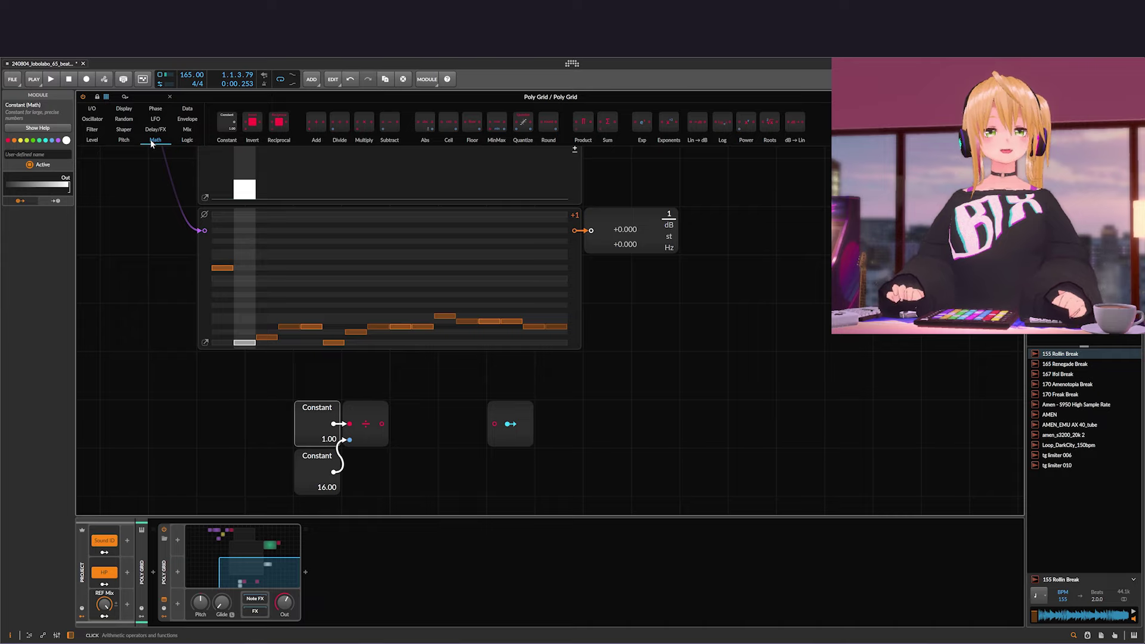
Insert a Multiply module directly after Divide and wire the Divide result through it into the Modulator Out
{"action": "left_click_drag", "start_coordinate": [359, 123], "coordinate": [464, 349]}
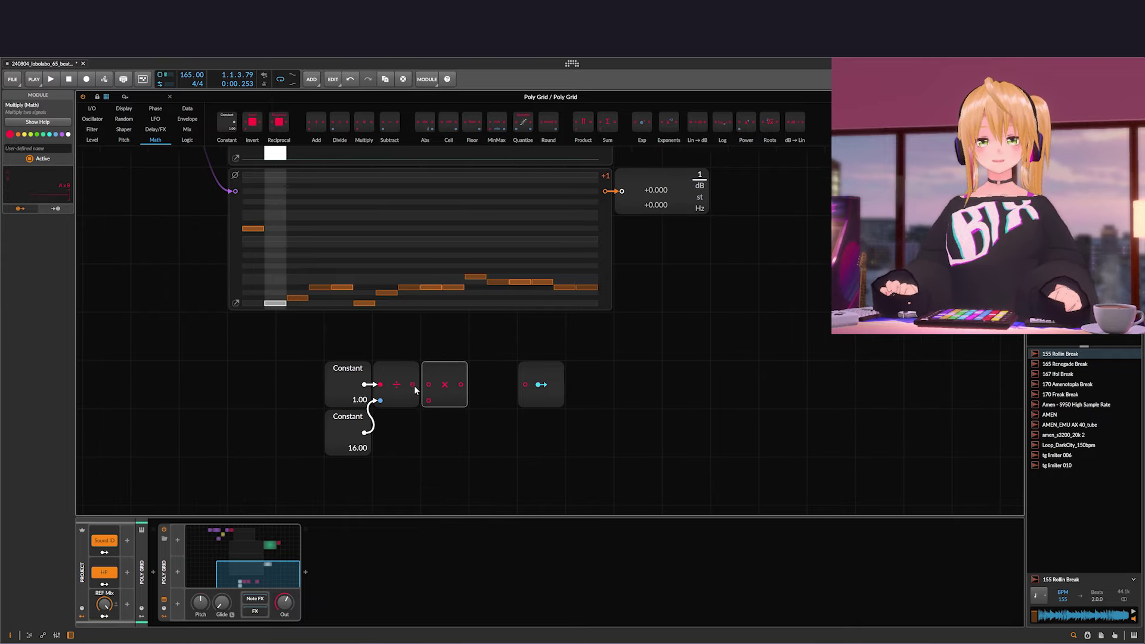
{"action": "left_click_drag", "start_coordinate": [412, 385], "coordinate": [525, 385]}
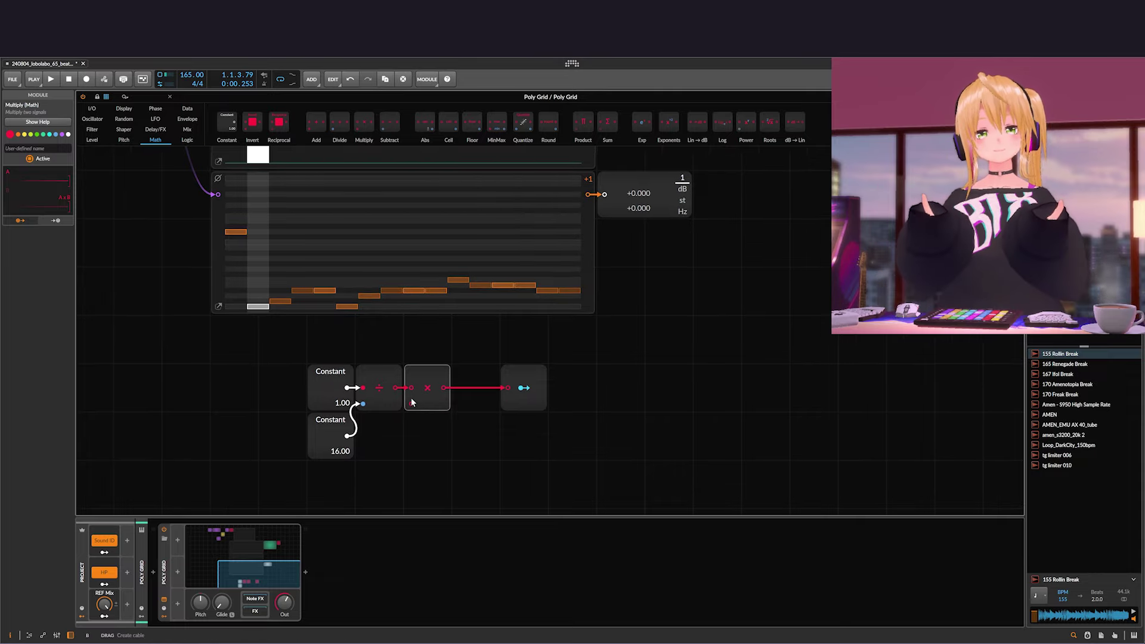
{"action": "left_click_drag", "start_coordinate": [419, 304], "coordinate": [418, 342]}
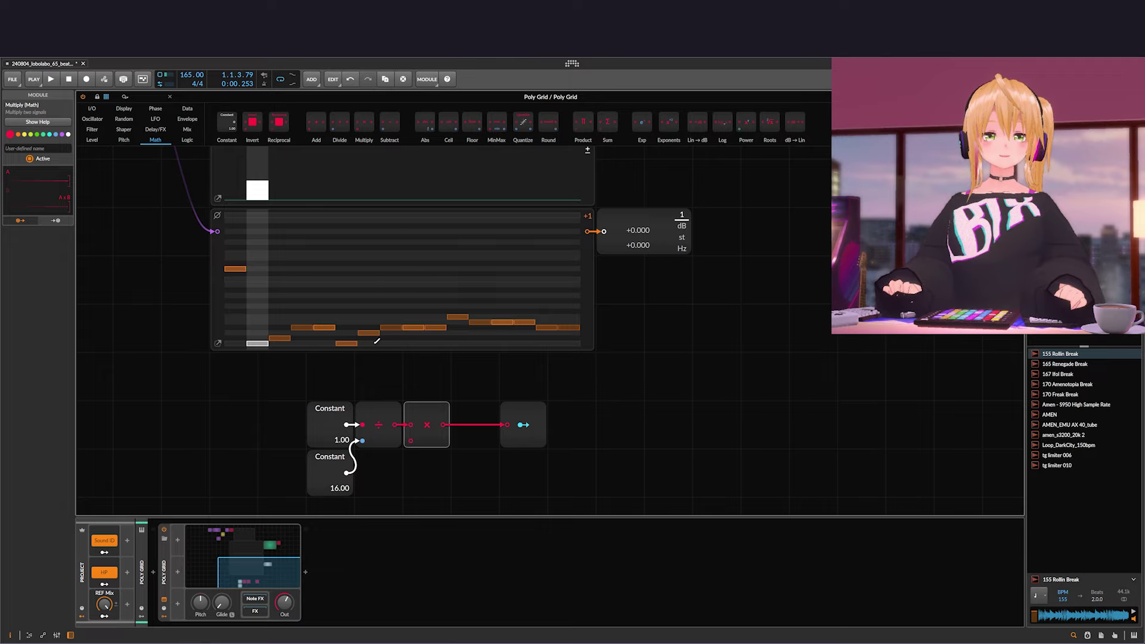
Move step 2 of Pitches between one, two and three semitones to compare the resulting readout values
{"action": "scroll", "coordinate": [261, 338], "scroll_direction": "up", "scroll_amount": 2}
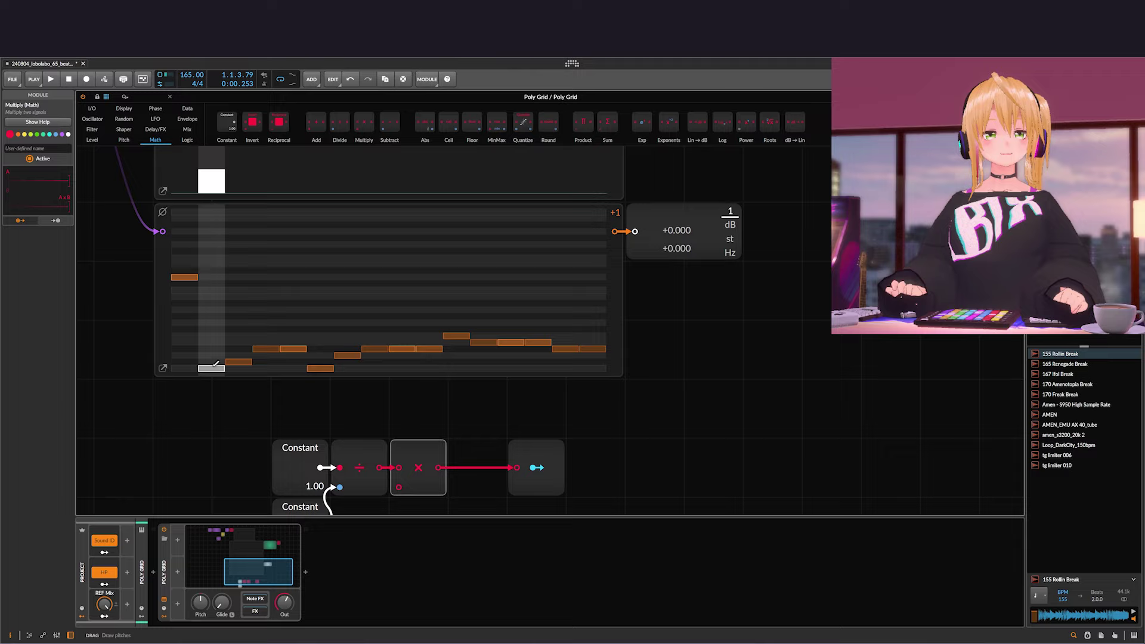
{"action": "left_click", "coordinate": [216, 363]}
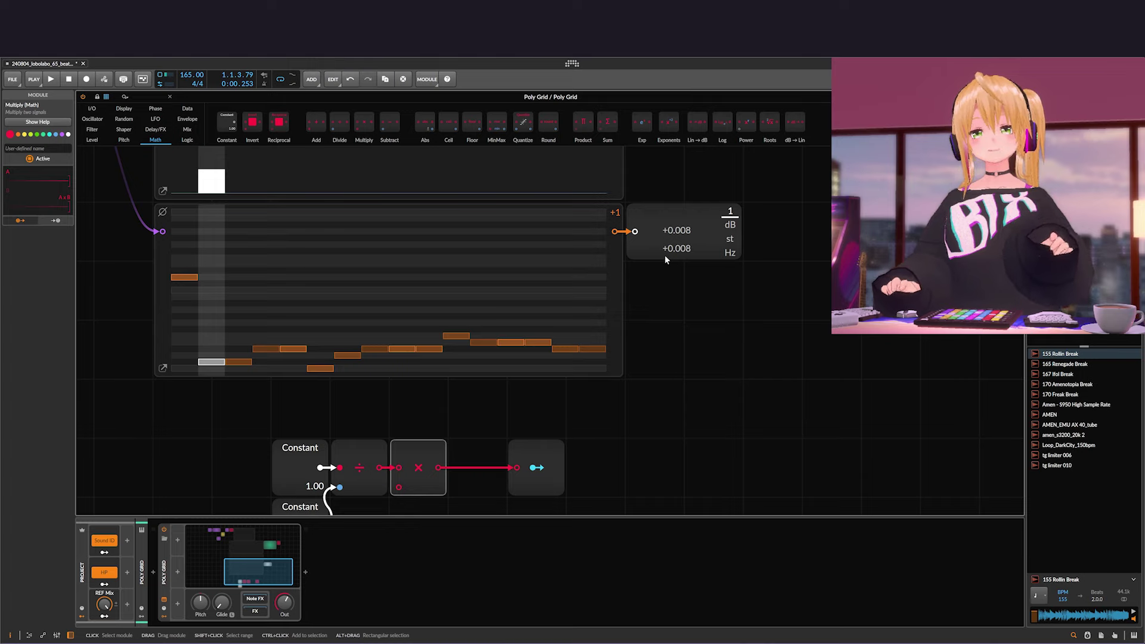
{"action": "left_click", "coordinate": [217, 356]}
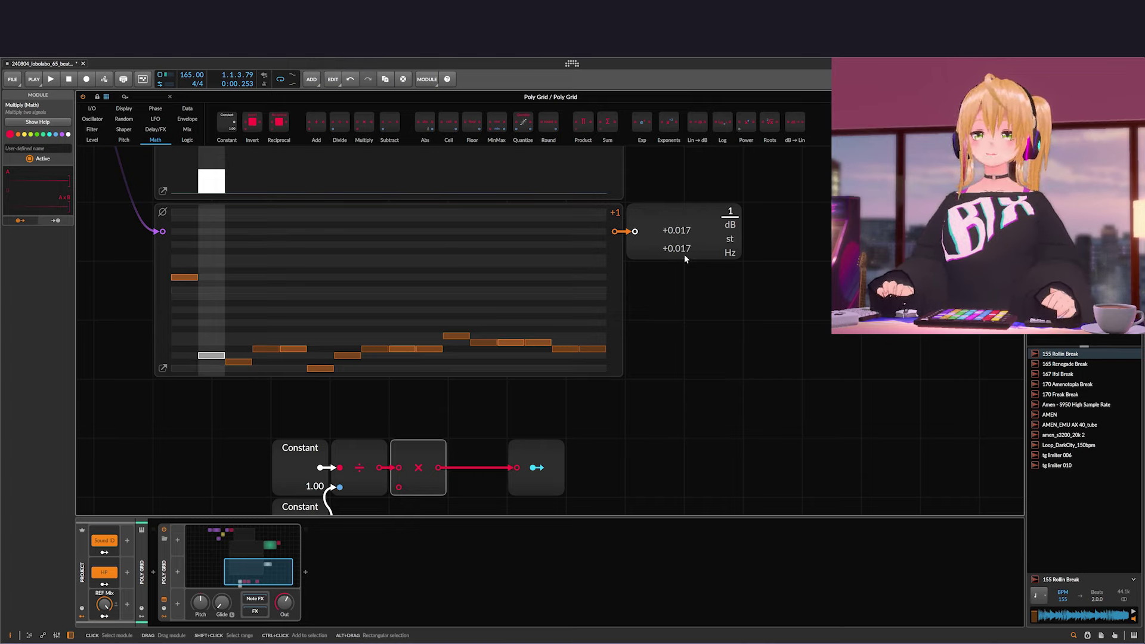
{"action": "left_click", "coordinate": [214, 360]}
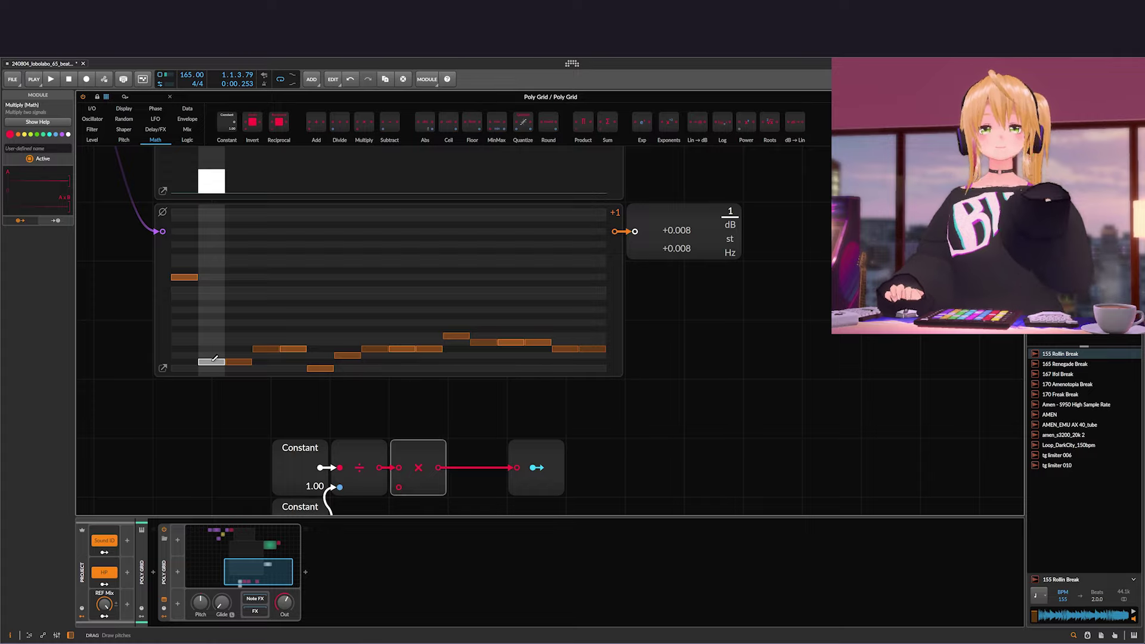
{"action": "left_click", "coordinate": [215, 353]}
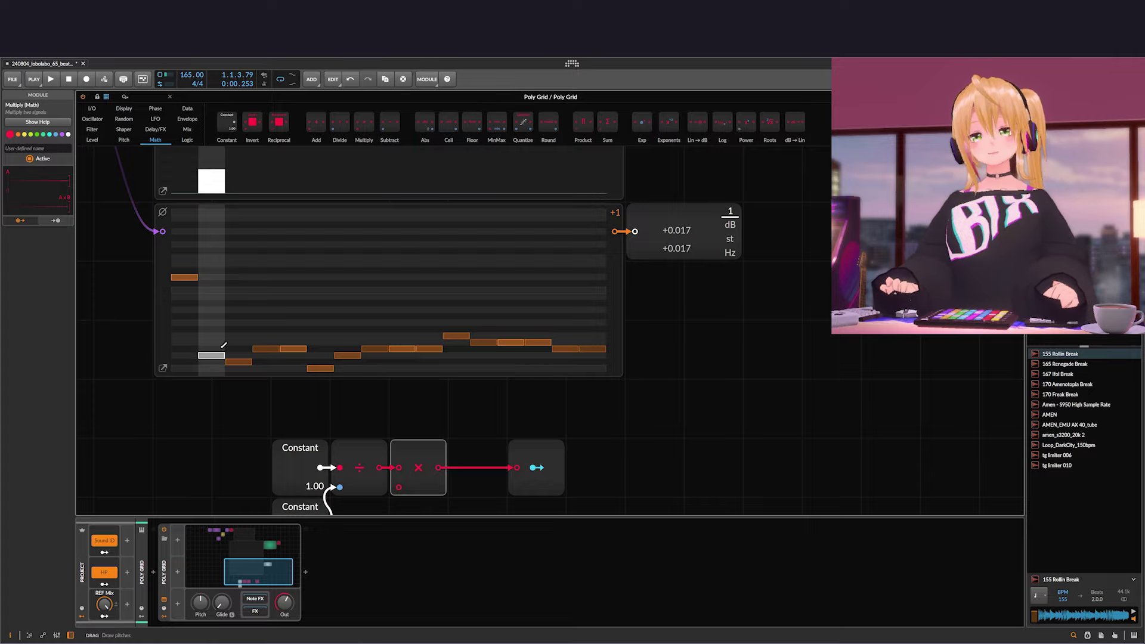
{"action": "left_click", "coordinate": [223, 347]}
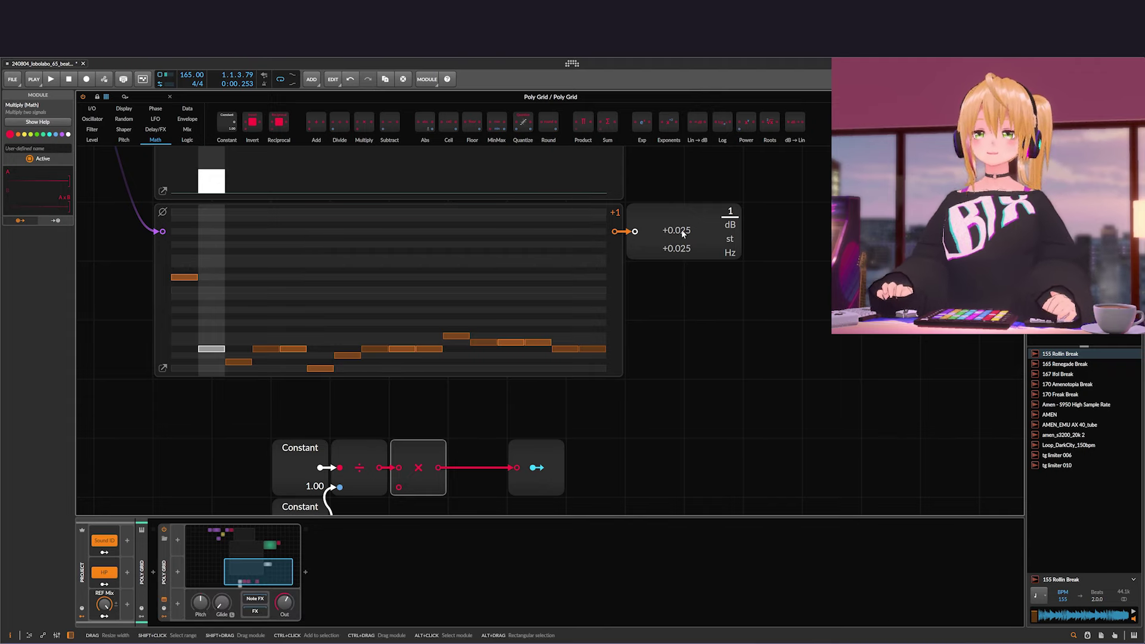
Move the Value Readout away from Pitches and add a Pitch module in the free space below it
{"action": "left_click_drag", "start_coordinate": [684, 234], "coordinate": [743, 237]}
{"action": "scroll", "coordinate": [646, 307], "scroll_direction": "down", "scroll_amount": 1}
{"action": "scroll", "coordinate": [632, 305], "scroll_direction": "up", "scroll_amount": 1}
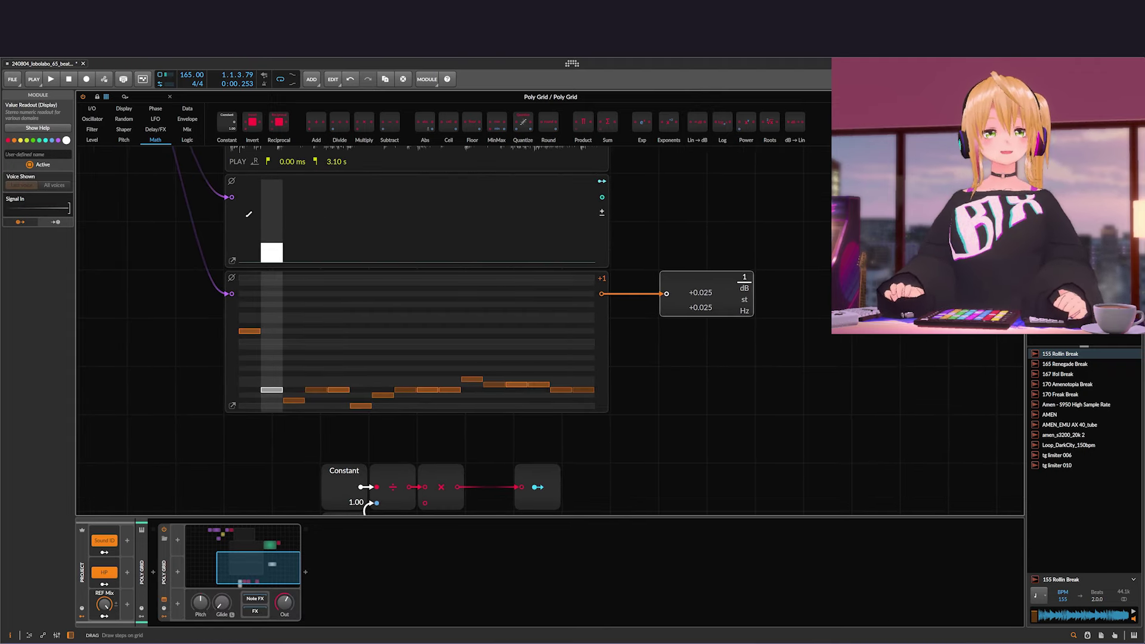
{"action": "left_click", "coordinate": [123, 140]}
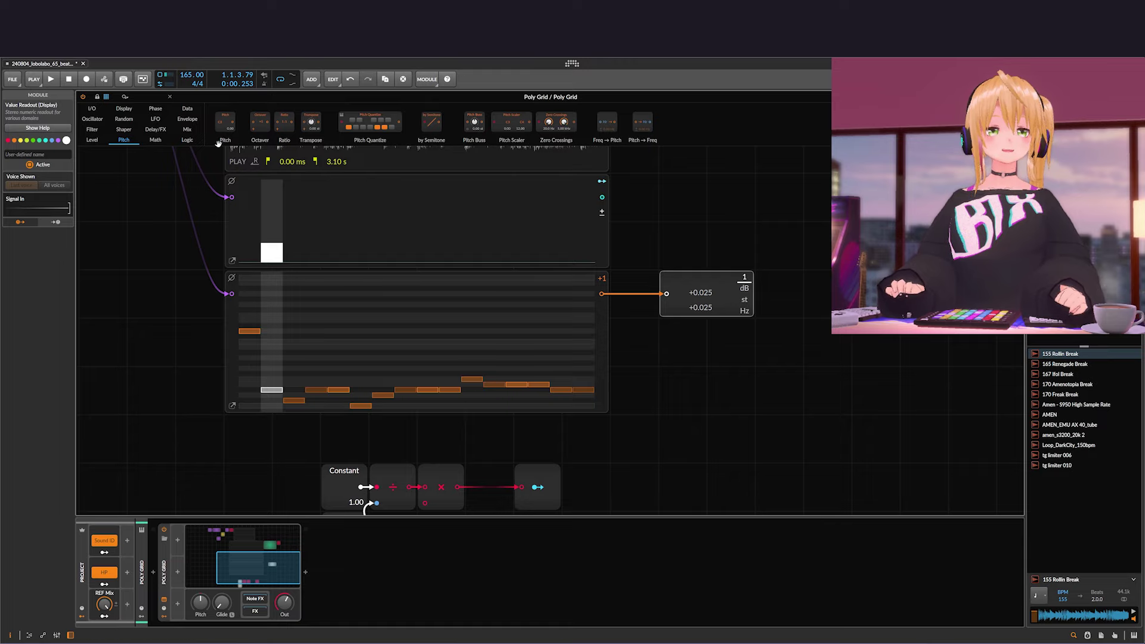
{"action": "left_click_drag", "start_coordinate": [226, 123], "coordinate": [620, 390]}
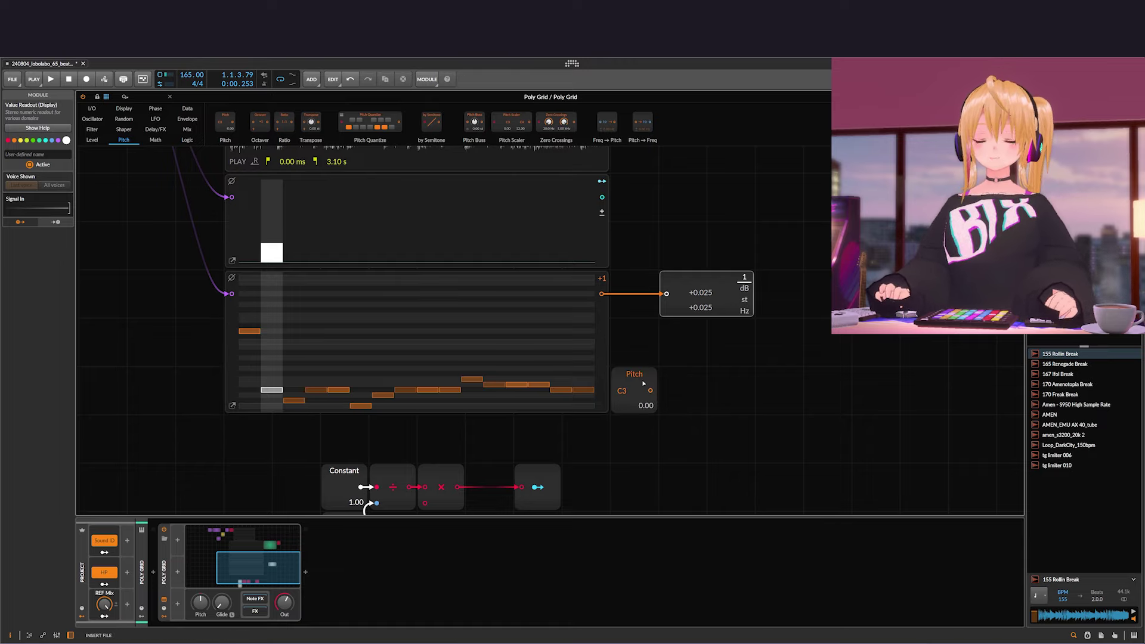
{"action": "scroll", "coordinate": [644, 384], "scroll_direction": "up", "scroll_amount": 4}
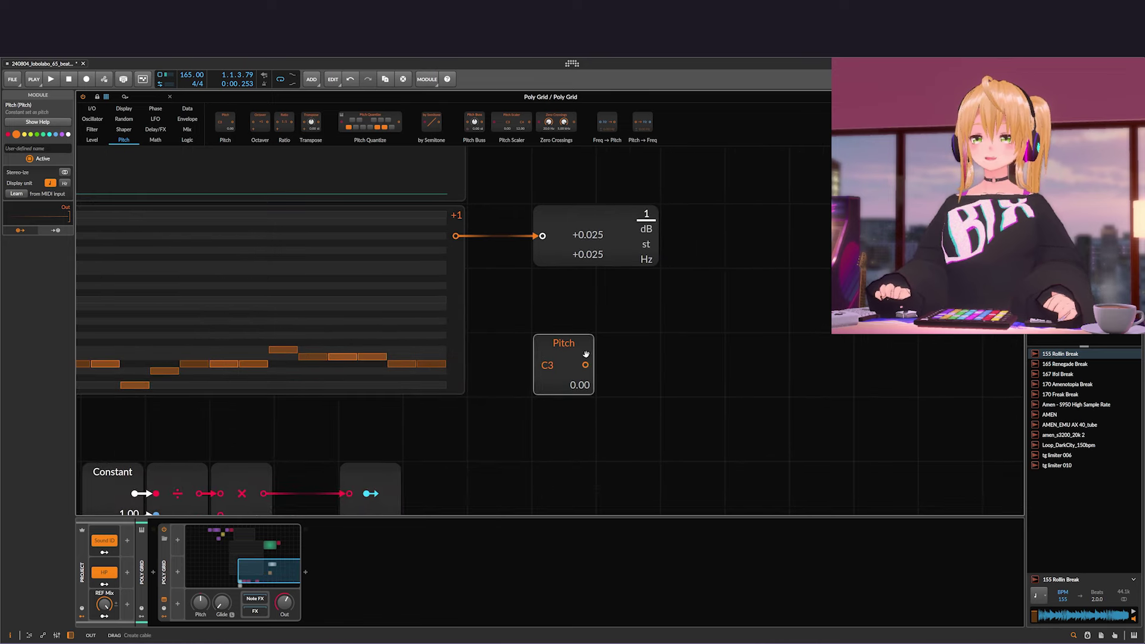
Wire the Pitch module into the Value Readout and set its pitch to 1.00 (C#3), comparing against 0.00 (C3)
{"action": "left_click_drag", "start_coordinate": [588, 220], "coordinate": [655, 346]}
{"action": "left_click_drag", "start_coordinate": [577, 306], "coordinate": [467, 285]}
{"action": "left_click_drag", "start_coordinate": [476, 344], "coordinate": [497, 344]}
{"action": "left_click_drag", "start_coordinate": [475, 268], "coordinate": [470, 263]}
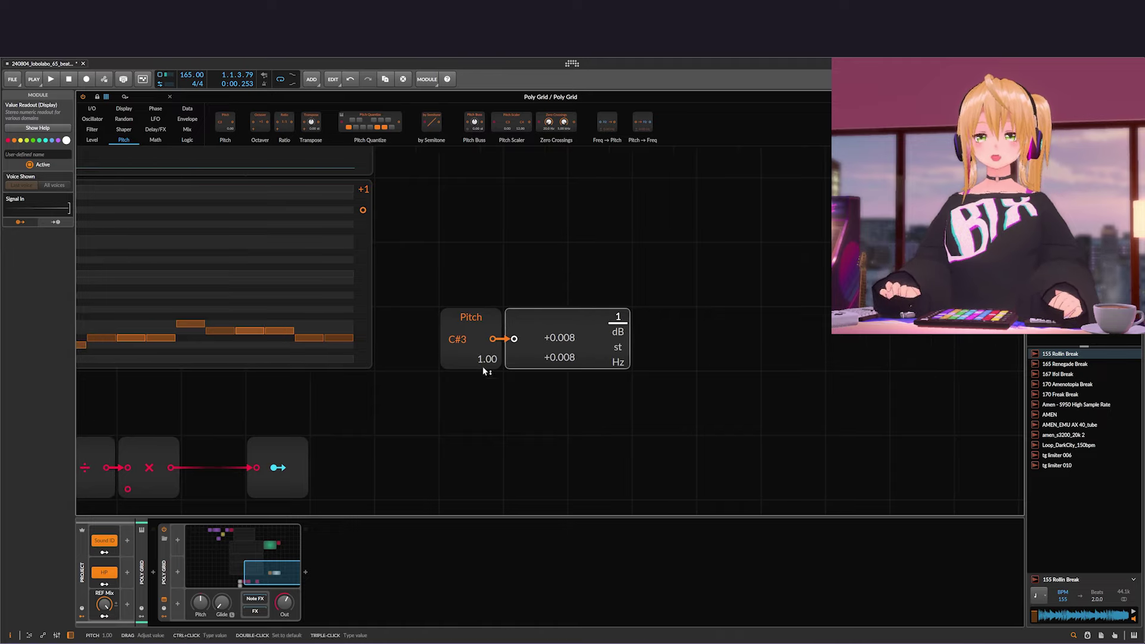
{"action": "mouse_move", "coordinate": [477, 359]}
{"action": "left_mouse_down"}
{"action": "mouse_move", "coordinate": [477, 325]}
{"action": "mouse_move", "coordinate": [475, 373]}
{"action": "left_mouse_up"}
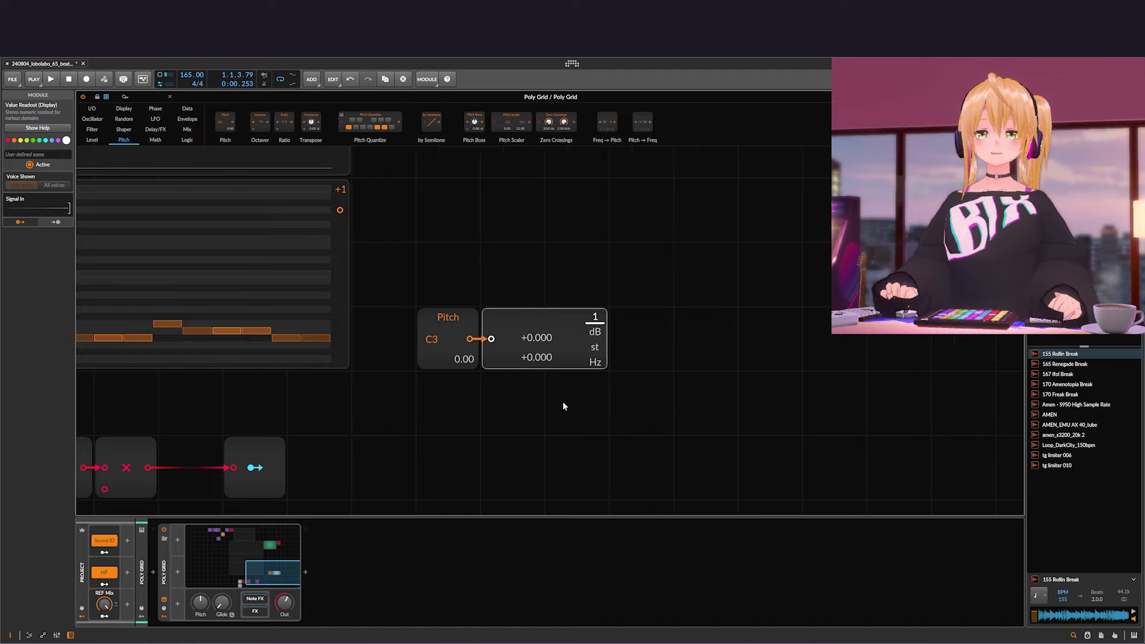
{"action": "key", "text": "ctrl+z"}
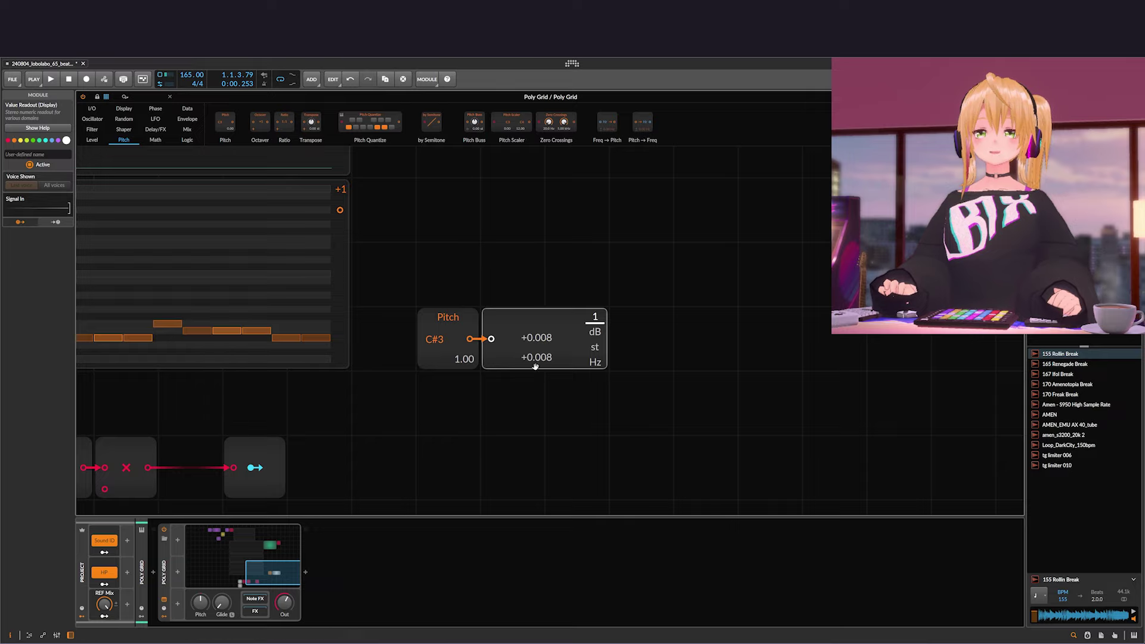
{"action": "left_click_drag", "start_coordinate": [378, 318], "coordinate": [459, 315]}
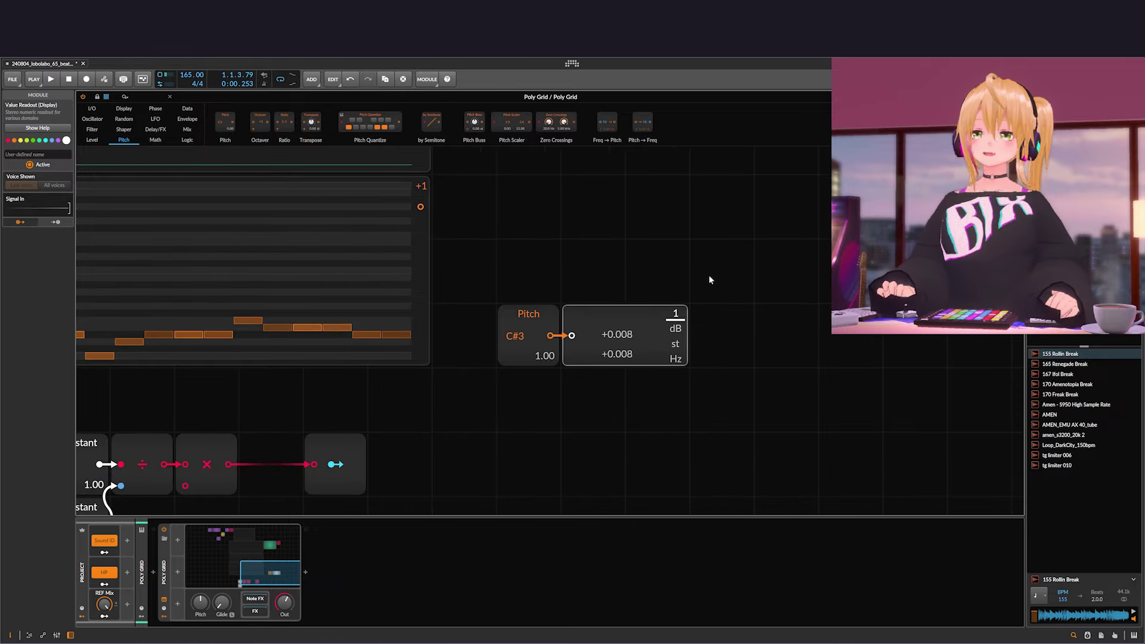
{"action": "mouse_move", "coordinate": [601, 264]}
{"action": "left_mouse_down"}
{"action": "mouse_move", "coordinate": [547, 268]}
{"action": "mouse_move", "coordinate": [592, 271]}
{"action": "left_mouse_up"}
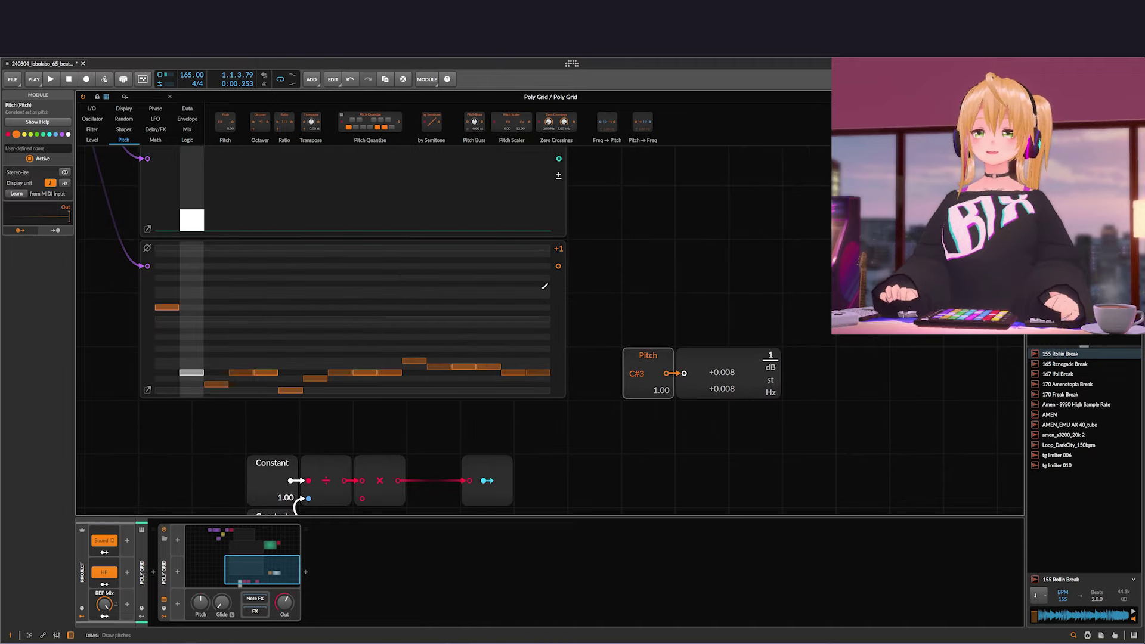
Insert a Divide module that divides the Pitches output by the C#3 Pitch value and feeds the Value Readout
{"action": "left_click", "coordinate": [155, 140]}
{"action": "left_click_drag", "start_coordinate": [339, 122], "coordinate": [644, 267]}
{"action": "scroll", "coordinate": [609, 318], "scroll_direction": "right", "scroll_amount": 1}
{"action": "left_click_drag", "start_coordinate": [541, 268], "coordinate": [614, 271]}
{"action": "left_click_drag", "start_coordinate": [637, 357], "coordinate": [613, 287]}
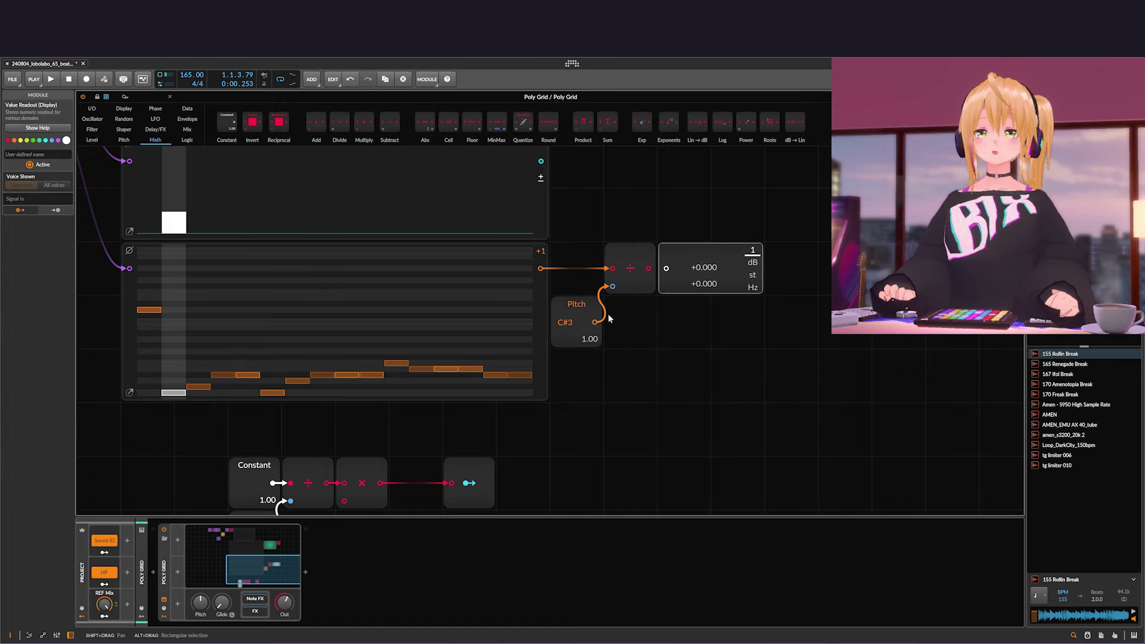
{"action": "left_click", "coordinate": [598, 339]}
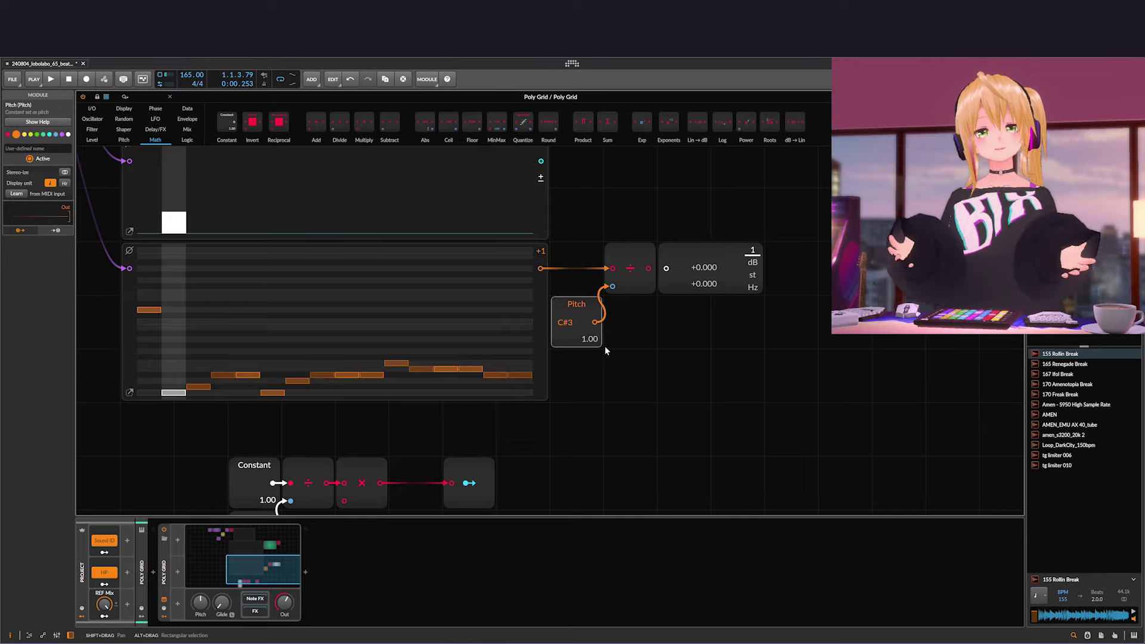
{"action": "left_click_drag", "start_coordinate": [649, 270], "coordinate": [665, 270]}
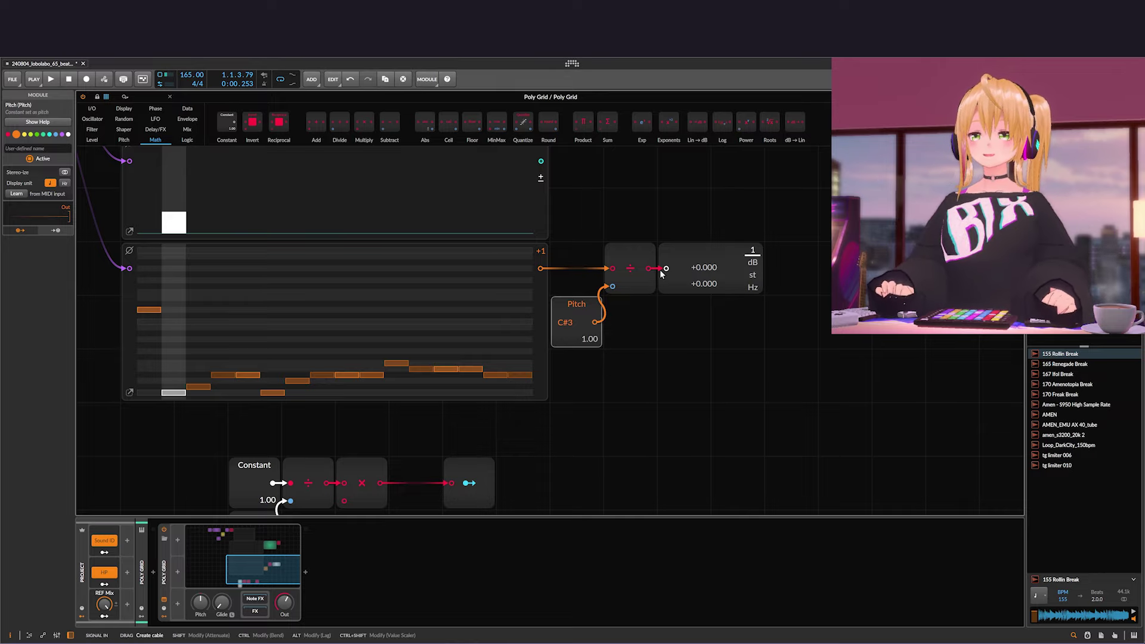
Raise step 2 of Pitches by four semitones to check the Divide result in the Value Readout
{"action": "scroll", "coordinate": [411, 257], "scroll_direction": "up", "scroll_amount": 2}
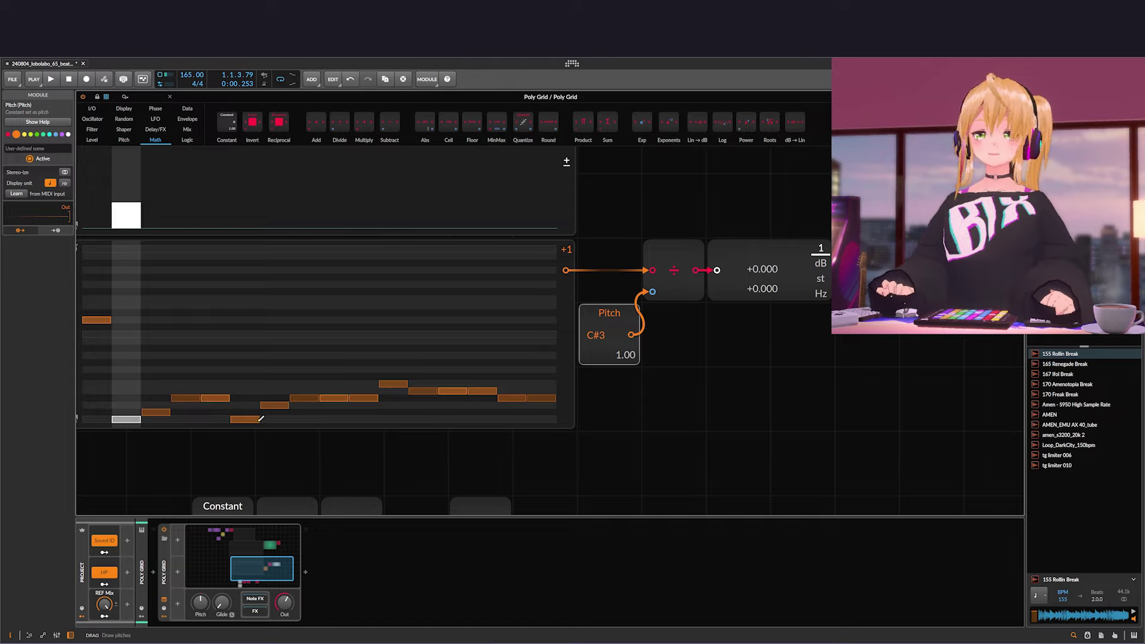
{"action": "left_click_drag", "start_coordinate": [130, 409], "coordinate": [133, 386]}
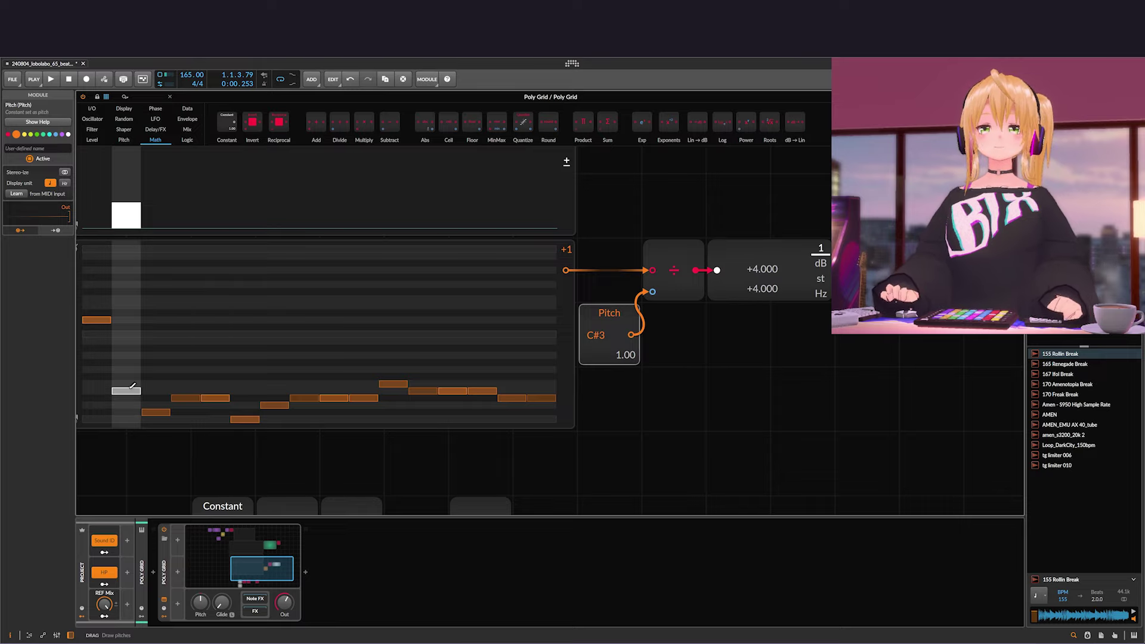
{"action": "left_click", "coordinate": [624, 424]}
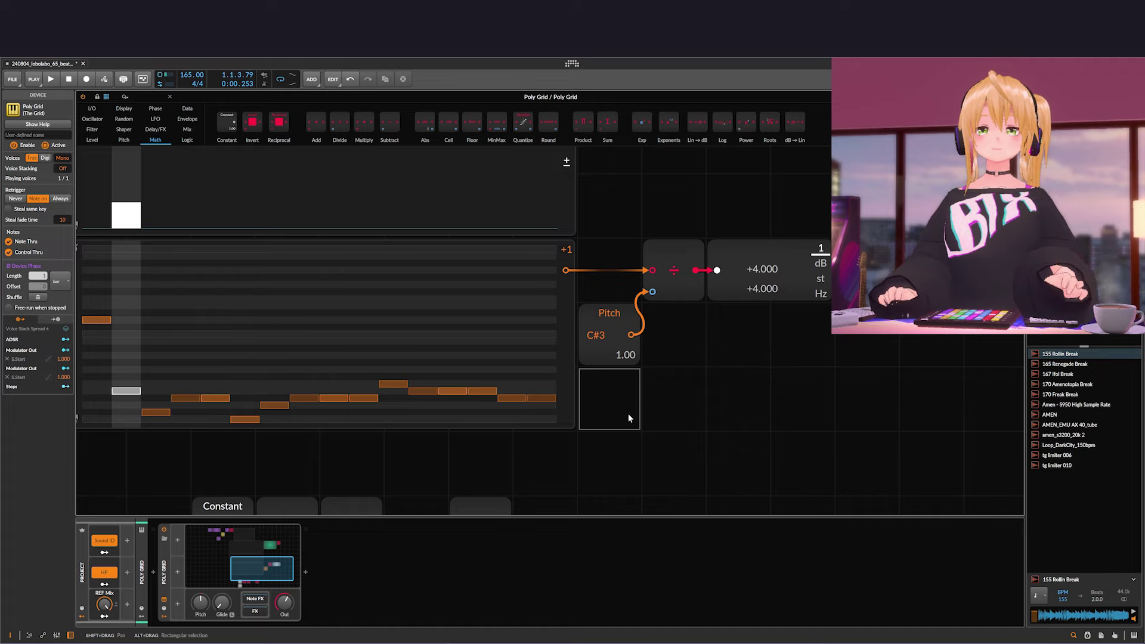
Delete the Value Readout and wire the Pitches Divide output into the second input of the 1÷16 Multiply module
{"action": "scroll", "coordinate": [628, 413], "scroll_direction": "down", "scroll_amount": 2}
{"action": "left_click_drag", "start_coordinate": [628, 414], "coordinate": [656, 309]}
{"action": "scroll", "coordinate": [411, 398], "scroll_direction": "up", "scroll_amount": 1}
{"action": "left_click_drag", "start_coordinate": [419, 423], "coordinate": [447, 399]}
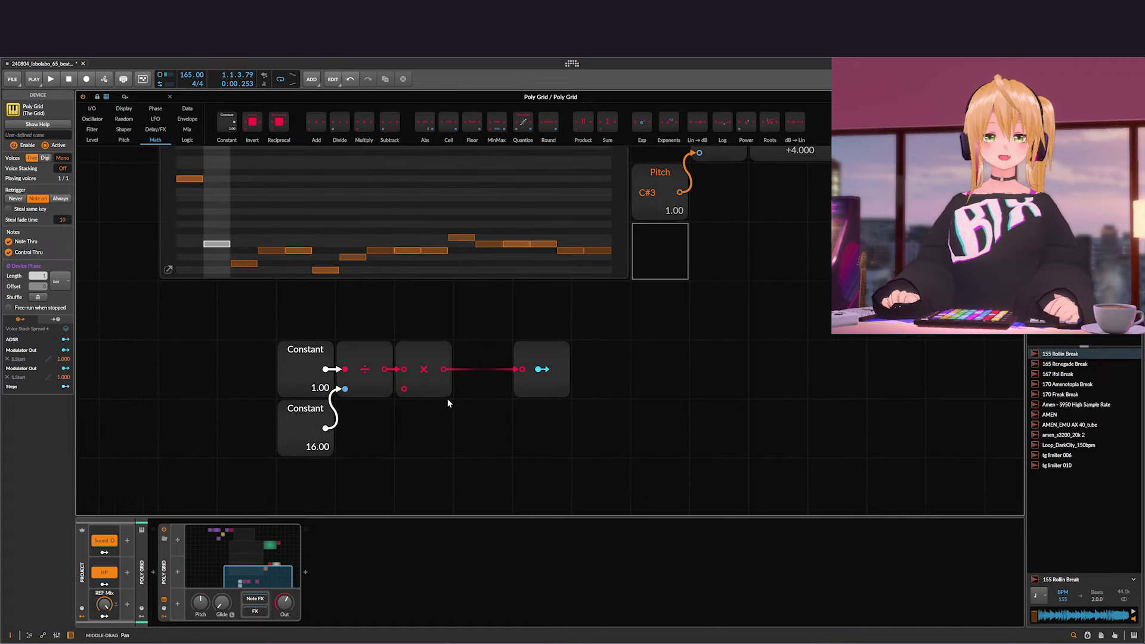
{"action": "scroll", "coordinate": [563, 378], "scroll_direction": "down", "scroll_amount": 1}
{"action": "left_click_drag", "start_coordinate": [715, 296], "coordinate": [696, 345]}
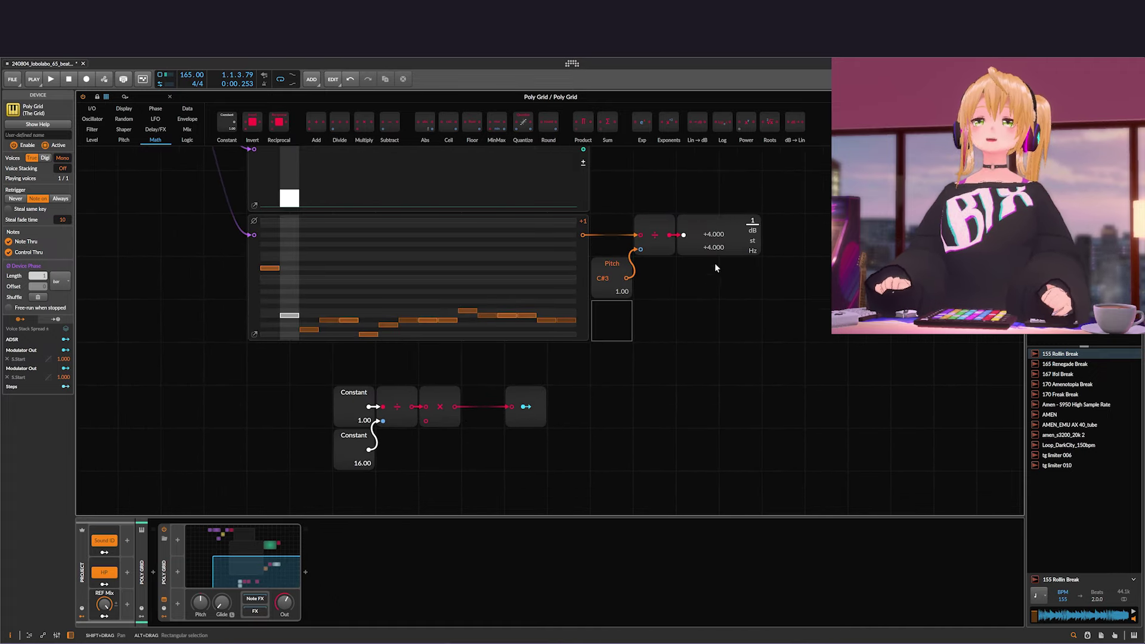
{"action": "left_click", "coordinate": [722, 229]}
{"action": "key", "text": "Delete"}
{"action": "left_click_drag", "start_coordinate": [664, 227], "coordinate": [429, 421]}
{"action": "left_click", "coordinate": [711, 242]}
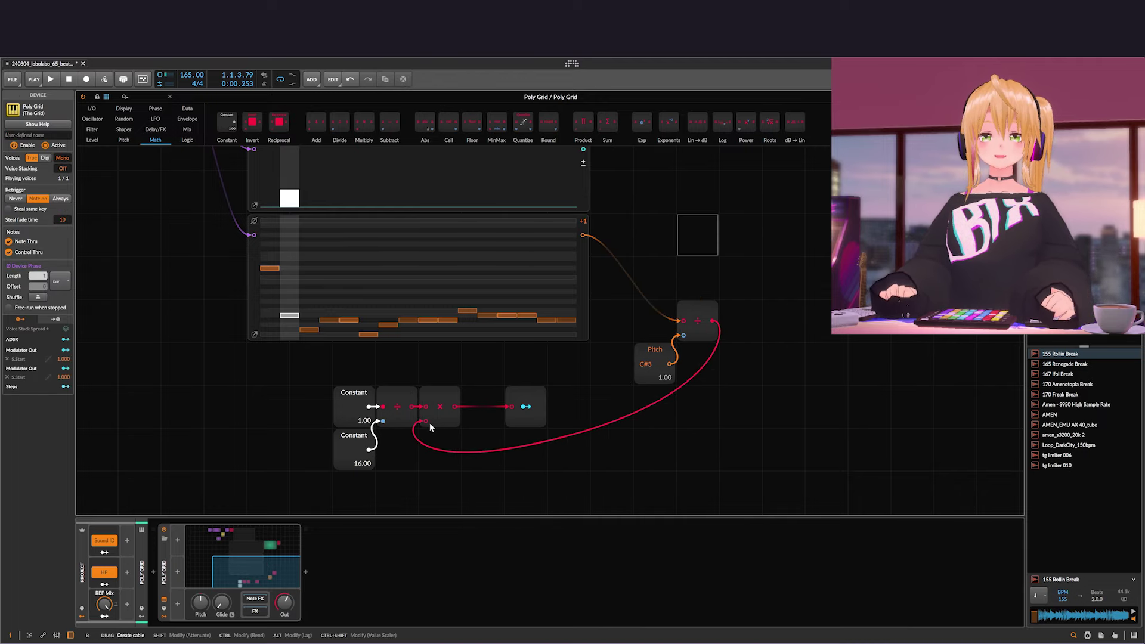
Delete the Steps module below the Sampler and move Pitches up directly beneath the Sampler
{"action": "scroll", "coordinate": [604, 333], "scroll_direction": "down", "scroll_amount": 2}
{"action": "scroll", "coordinate": [604, 333], "scroll_direction": "up", "scroll_amount": 5}
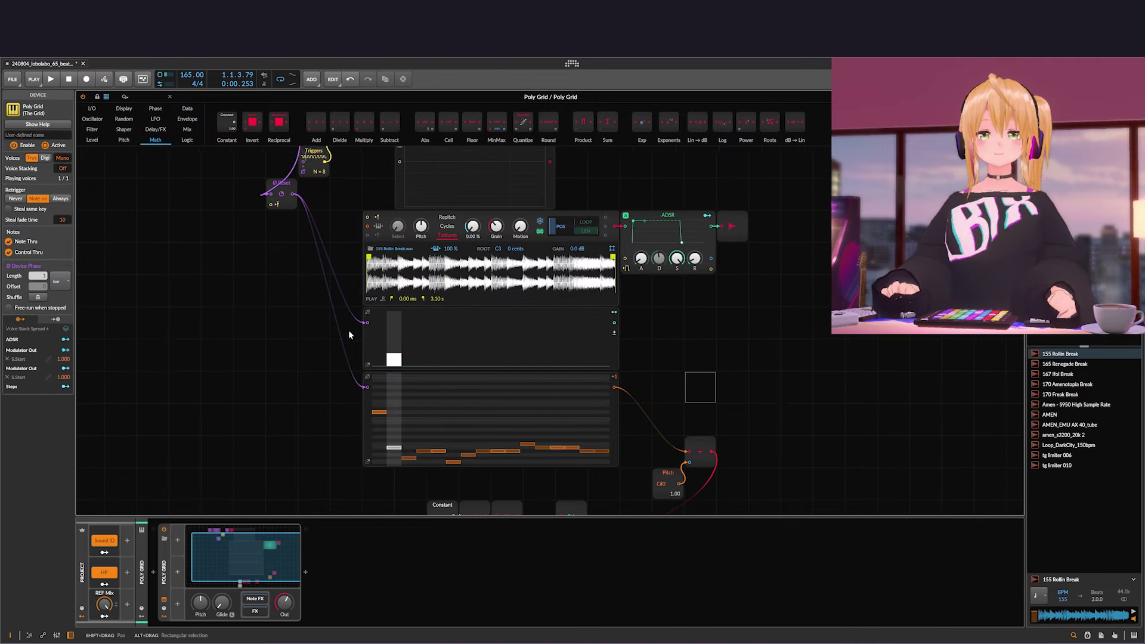
{"action": "left_click", "coordinate": [369, 344]}
{"action": "key", "text": "Delete"}
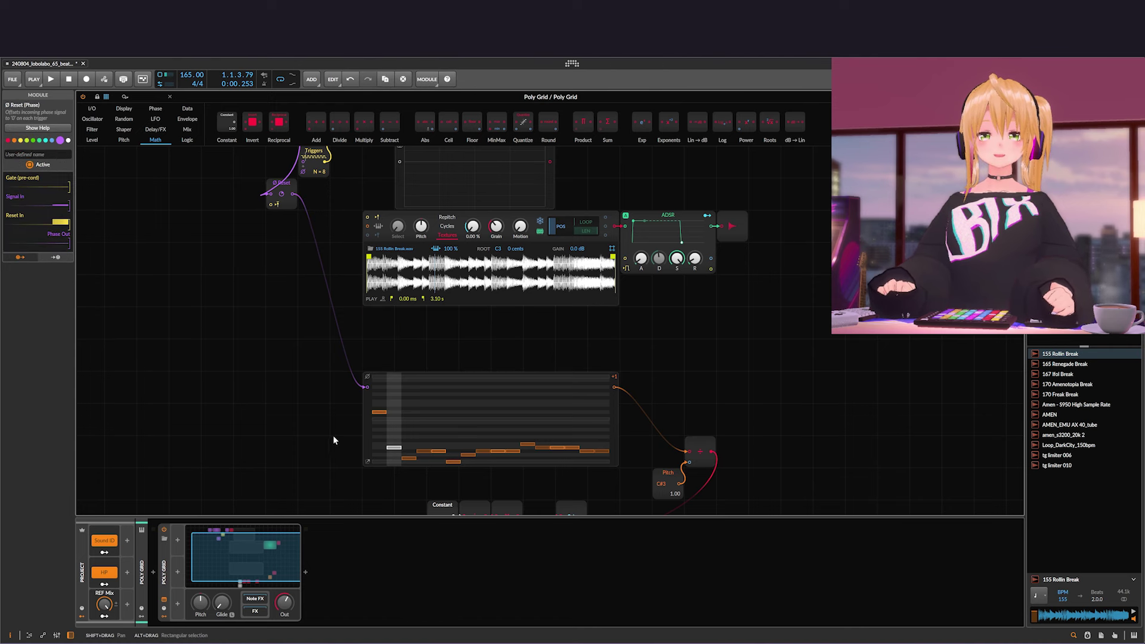
{"action": "left_click", "coordinate": [364, 432]}
Flatten the Pitches steps to the lowest pitch and audition step 1 as it is raised semitone by semitone
{"action": "left_click_drag", "start_coordinate": [320, 455], "coordinate": [446, 455]}
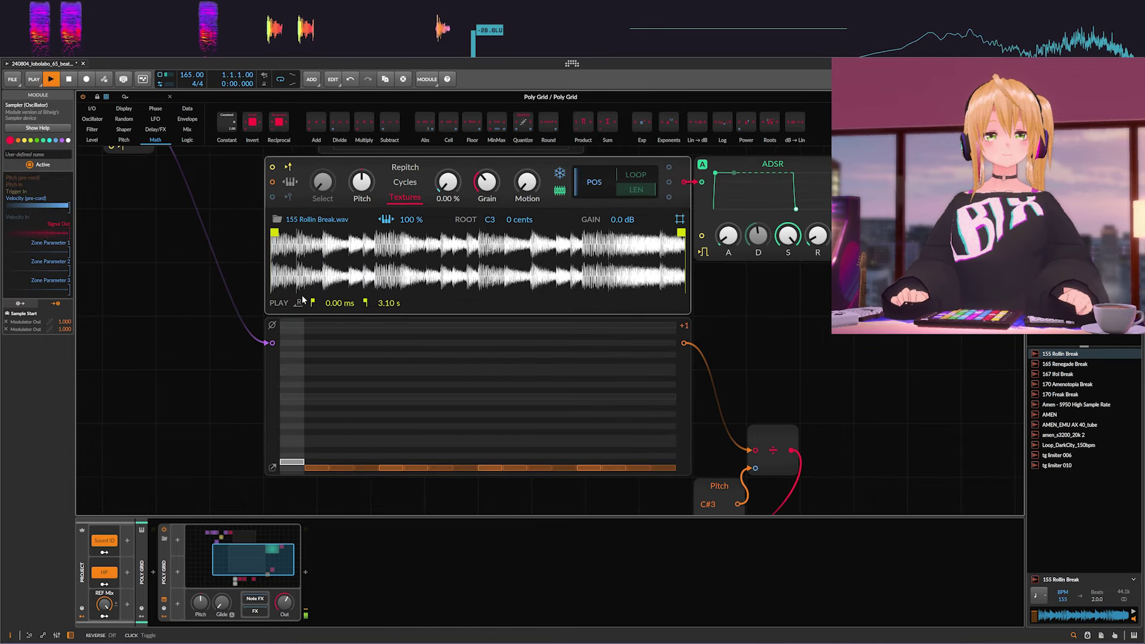
{"action": "key", "text": "space"}
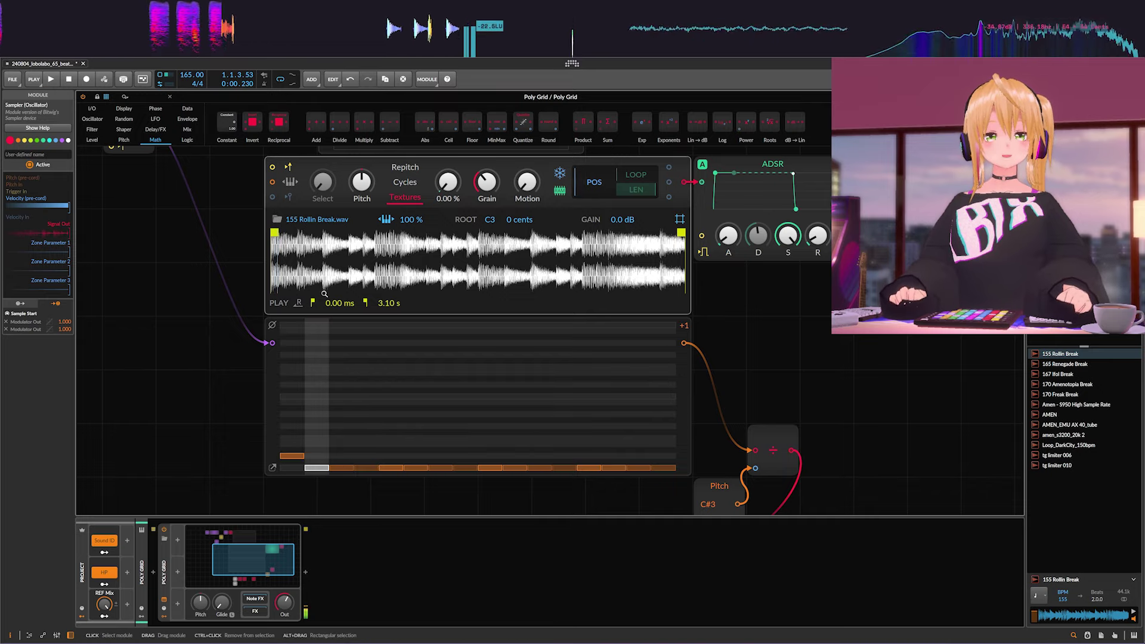
{"action": "key", "text": "space"}
{"action": "key", "text": "space"}
{"action": "key", "text": "space"}
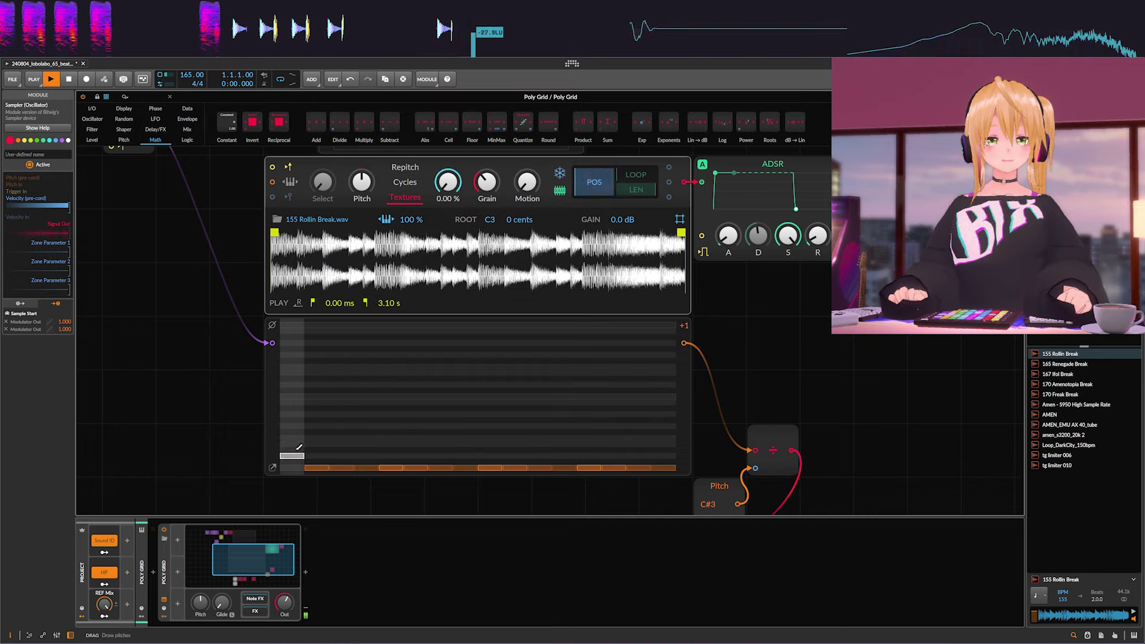
{"action": "left_click", "coordinate": [297, 449]}
{"action": "key", "text": "space"}
{"action": "key", "text": "space"}
{"action": "key", "text": "space"}
Audition step 1 of Pitches at progressively higher pitches up to the last slices, and return it to the lowest pitch
{"action": "left_click_drag", "start_coordinate": [304, 442], "coordinate": [304, 402]}
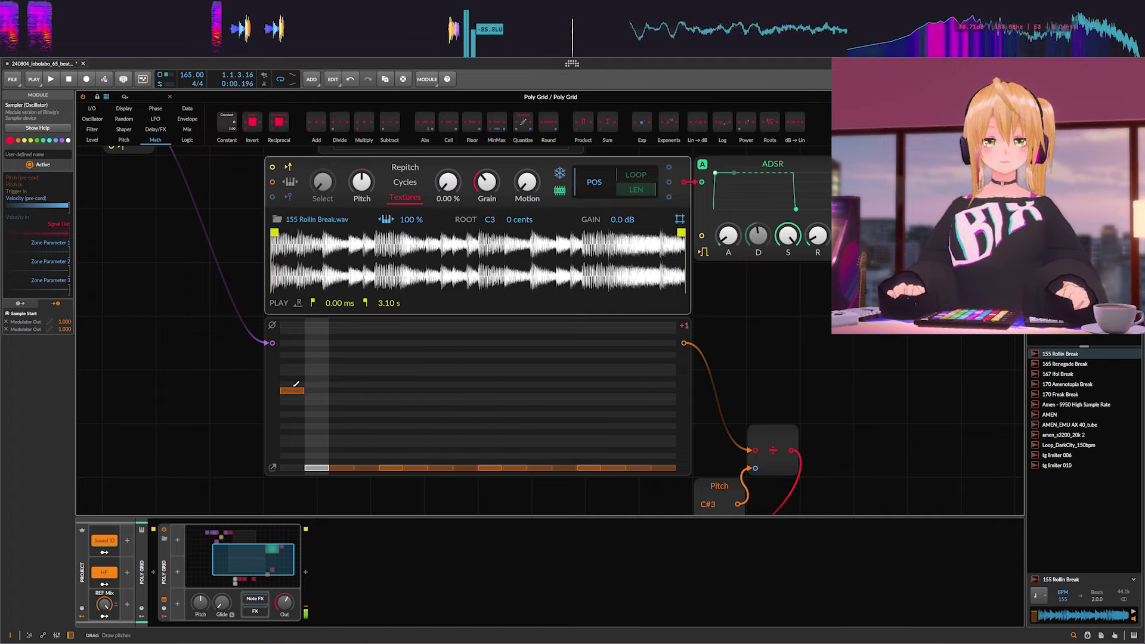
{"action": "left_click_drag", "start_coordinate": [295, 385], "coordinate": [300, 377]}
{"action": "key", "text": "space"}
{"action": "key", "text": "space"}
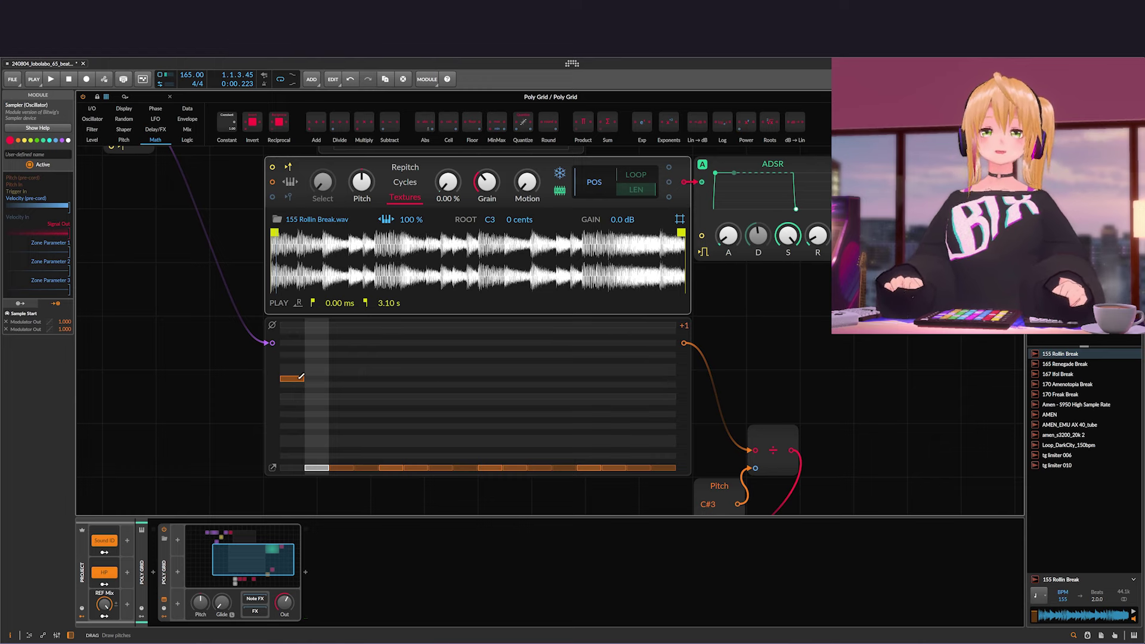
{"action": "left_click_drag", "start_coordinate": [301, 376], "coordinate": [300, 369]}
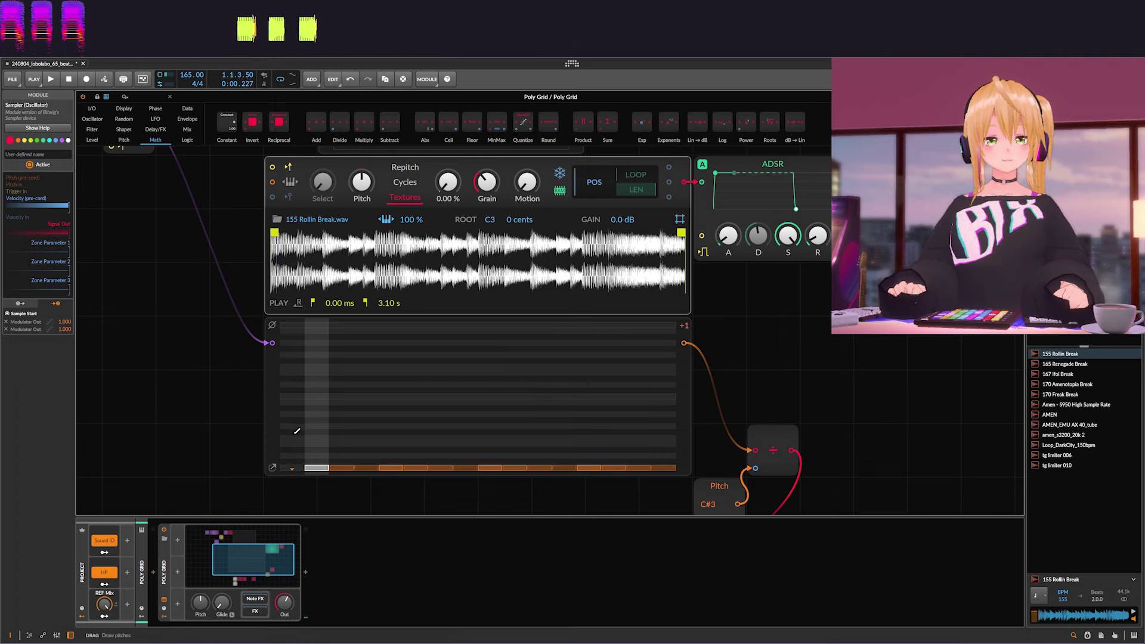
{"action": "key", "text": "space"}
{"action": "key", "text": "space"}
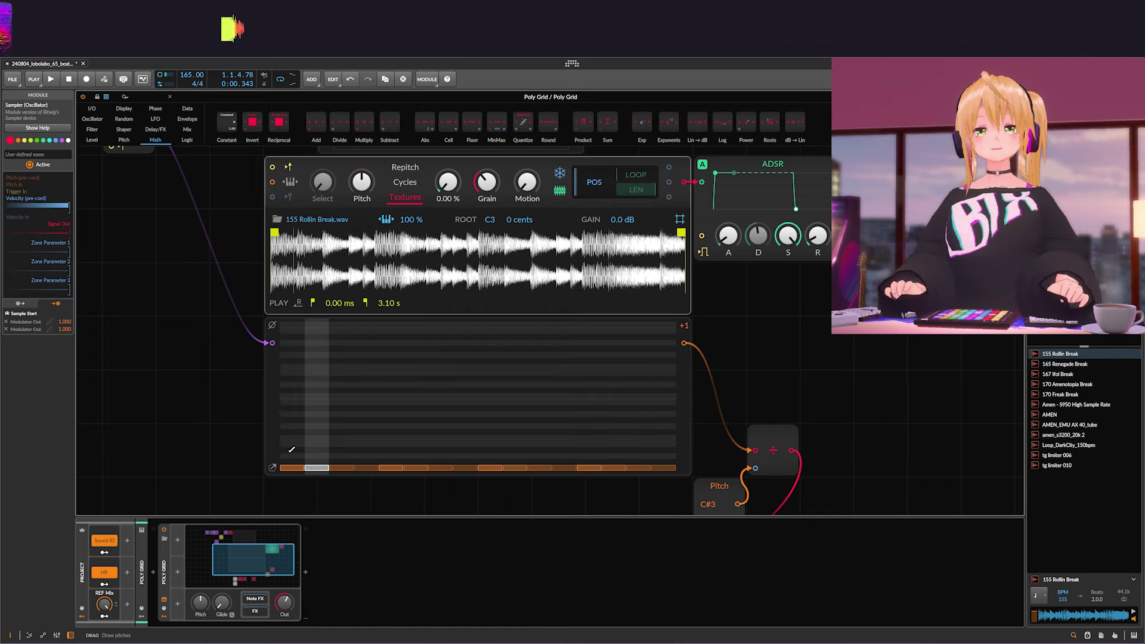
Draw a staircase in Pitches rising one semitone per step across all 16 steps, and play the break back
{"action": "key", "text": "space"}
{"action": "mouse_move", "coordinate": [294, 437]}
{"action": "left_mouse_down"}
{"action": "mouse_move", "coordinate": [437, 417]}
{"action": "mouse_move", "coordinate": [340, 455]}
{"action": "mouse_move", "coordinate": [502, 414]}
{"action": "mouse_move", "coordinate": [533, 414]}
{"action": "mouse_move", "coordinate": [542, 430]}
{"action": "mouse_move", "coordinate": [613, 419]}
{"action": "mouse_move", "coordinate": [644, 431]}
{"action": "left_mouse_up"}
{"action": "key", "text": "space"}
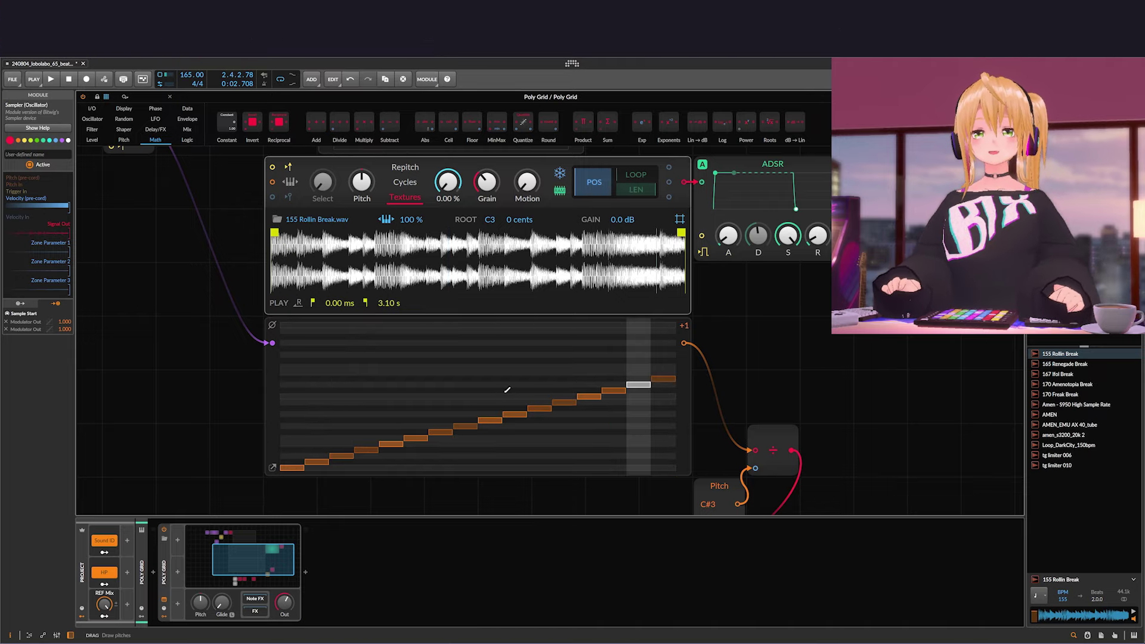
{"action": "key", "text": "space"}
{"action": "left_click_drag", "start_coordinate": [507, 390], "coordinate": [501, 393]}
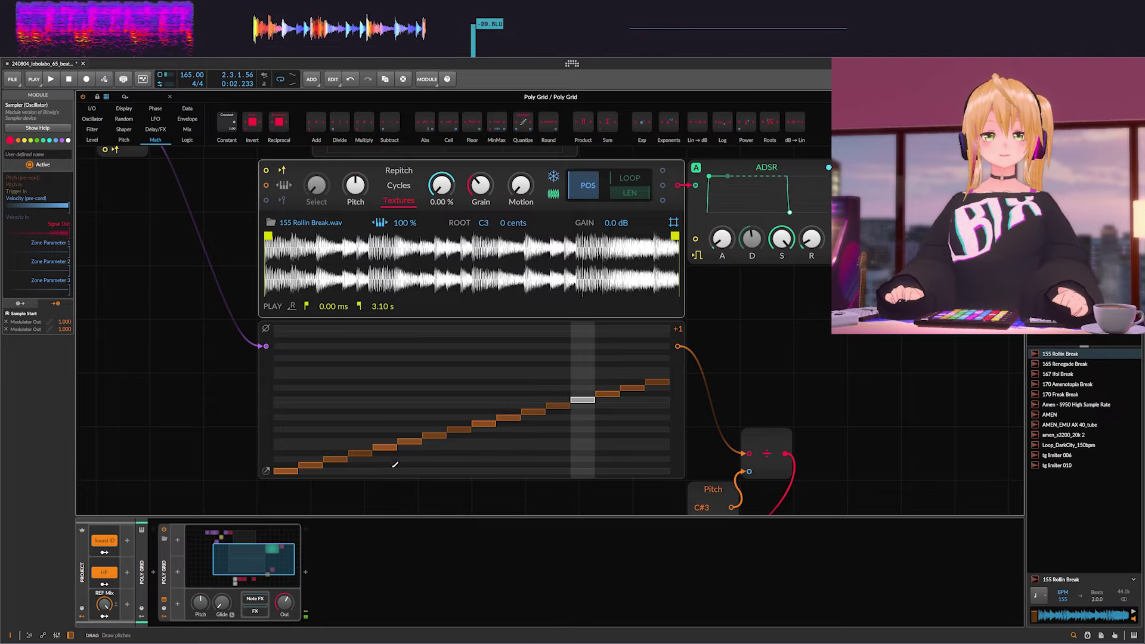
During playback, lower Pitches steps 5, 9 and 11 to the second-lowest pitch and step 14 to the fourth-lowest, and replay the break
{"action": "key", "text": "space"}
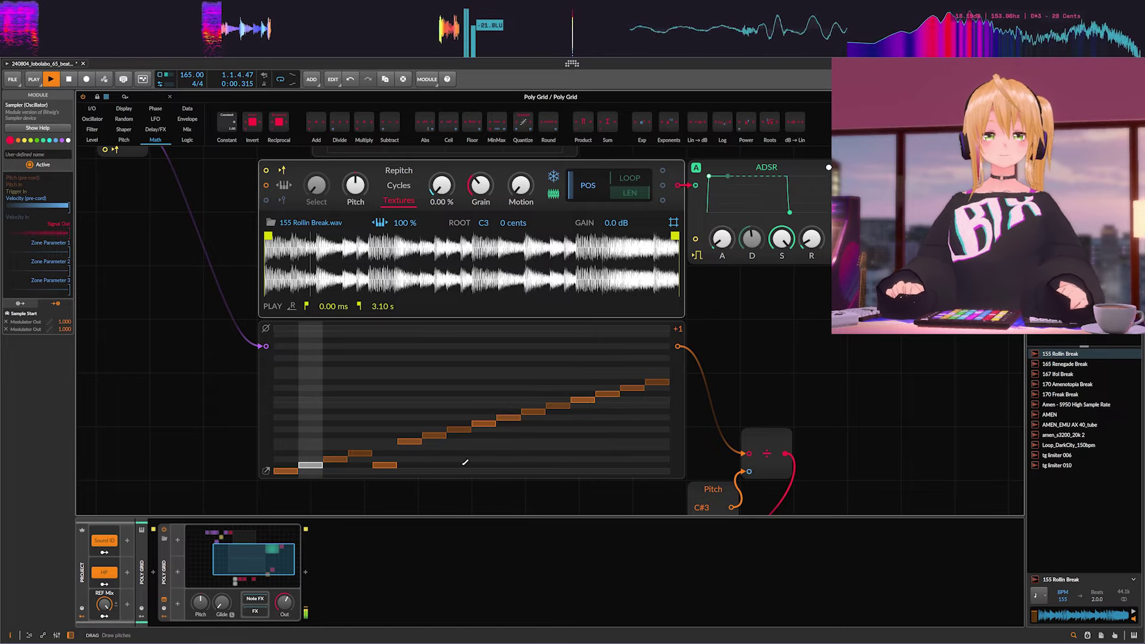
{"action": "left_click", "coordinate": [483, 464]}
{"action": "left_click", "coordinate": [532, 465]}
{"action": "left_click", "coordinate": [606, 452]}
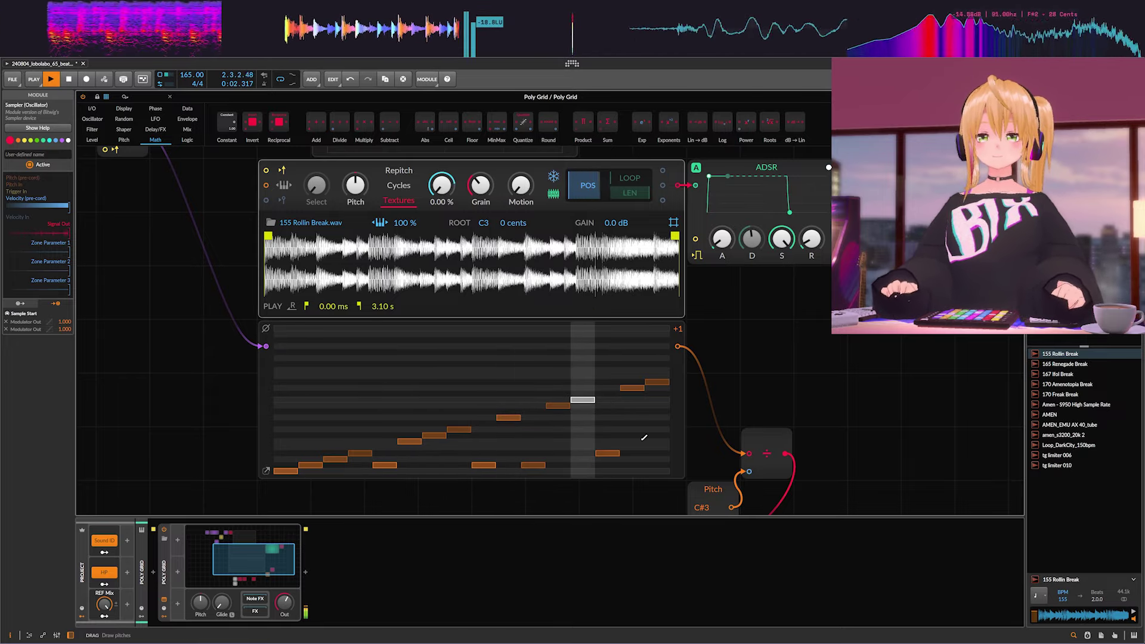
{"action": "key", "text": "space"}
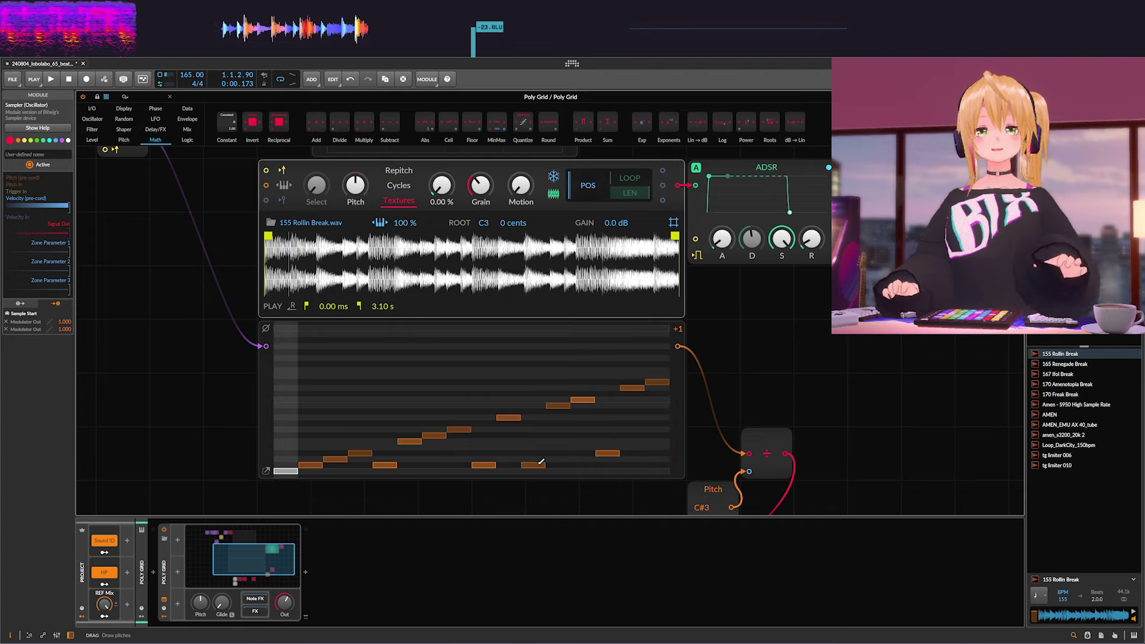
{"action": "key", "text": "space"}
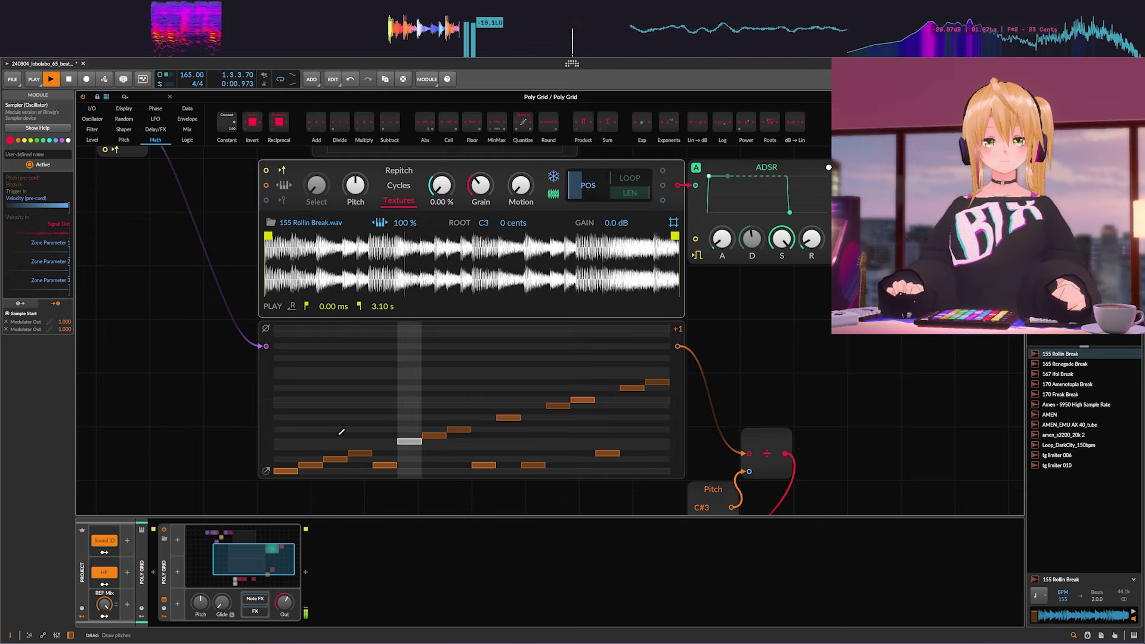
{"action": "key", "text": "space"}
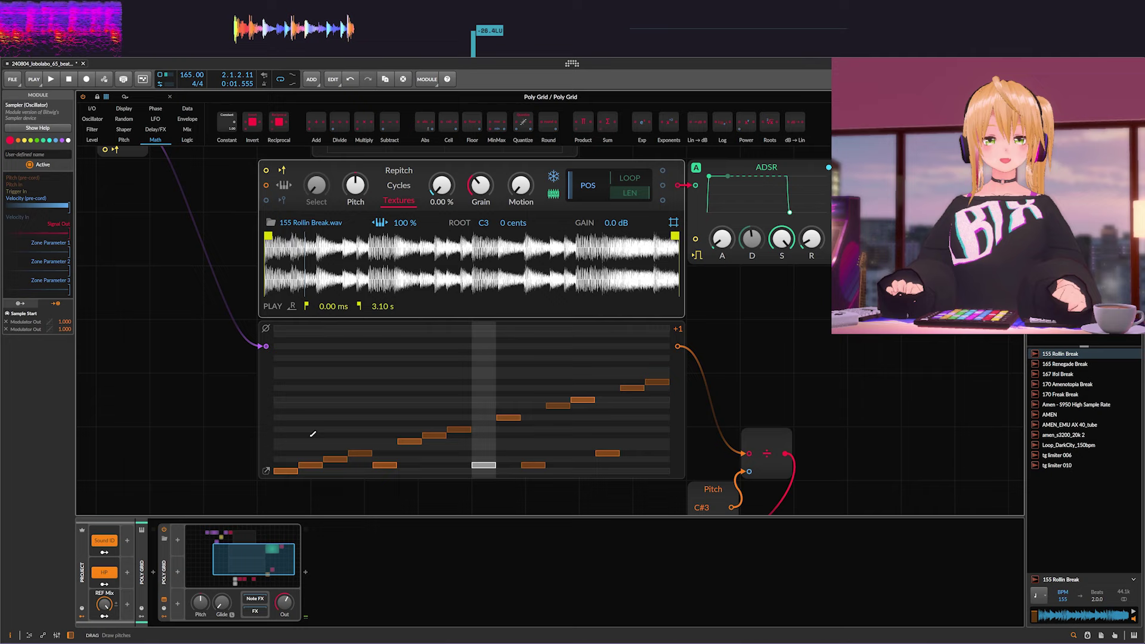
Draw Pitches steps 2, 3, 5, 6 and 8 at the seventh-lowest pitch and steps 4 and 7 at the lowest, auditioning the break
{"action": "left_click_drag", "start_coordinate": [312, 434], "coordinate": [334, 432]}
{"action": "key", "text": "space"}
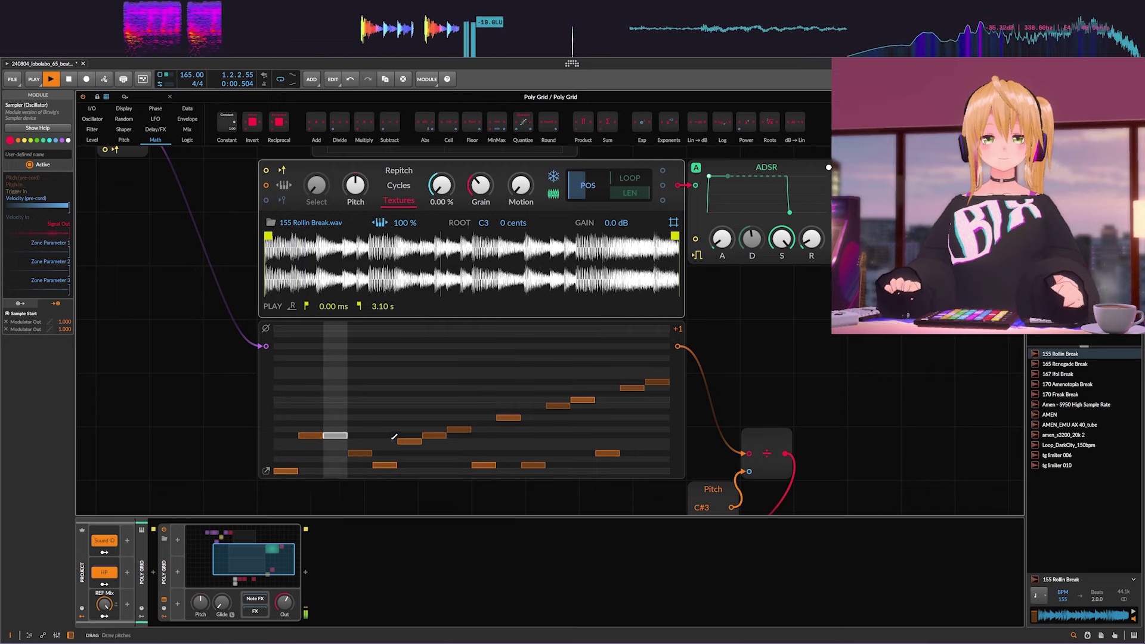
{"action": "key", "text": "space"}
{"action": "left_click", "coordinate": [363, 470]}
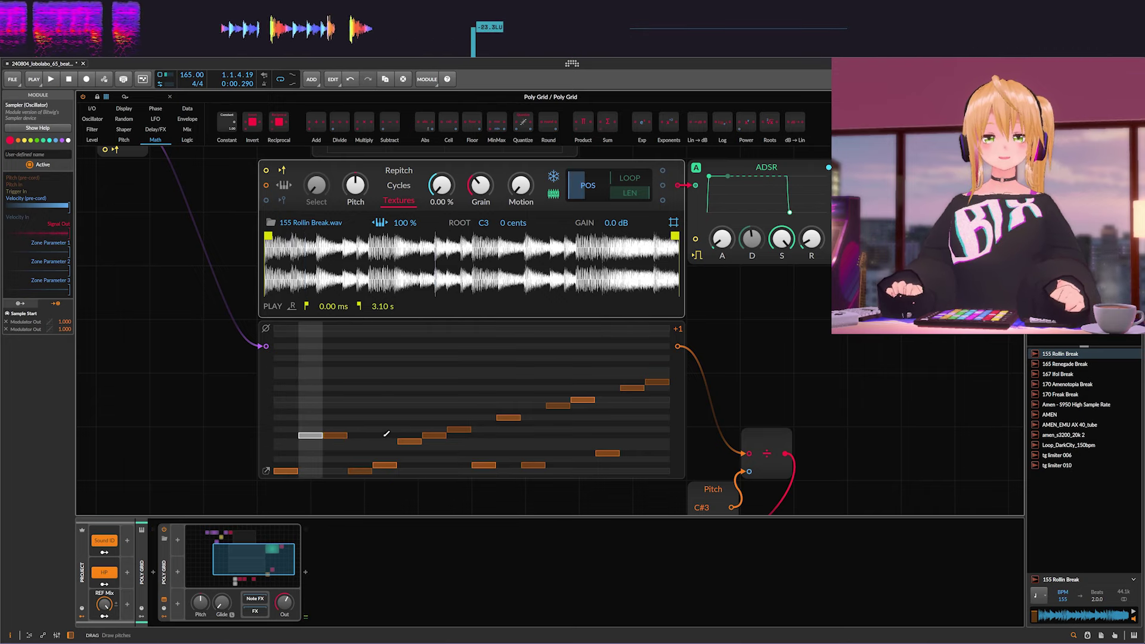
{"action": "mouse_move", "coordinate": [386, 435]}
{"action": "left_mouse_down"}
{"action": "mouse_move", "coordinate": [432, 472]}
{"action": "mouse_move", "coordinate": [458, 435]}
{"action": "left_mouse_up"}
{"action": "left_click", "coordinate": [435, 470]}
{"action": "key", "text": "space"}
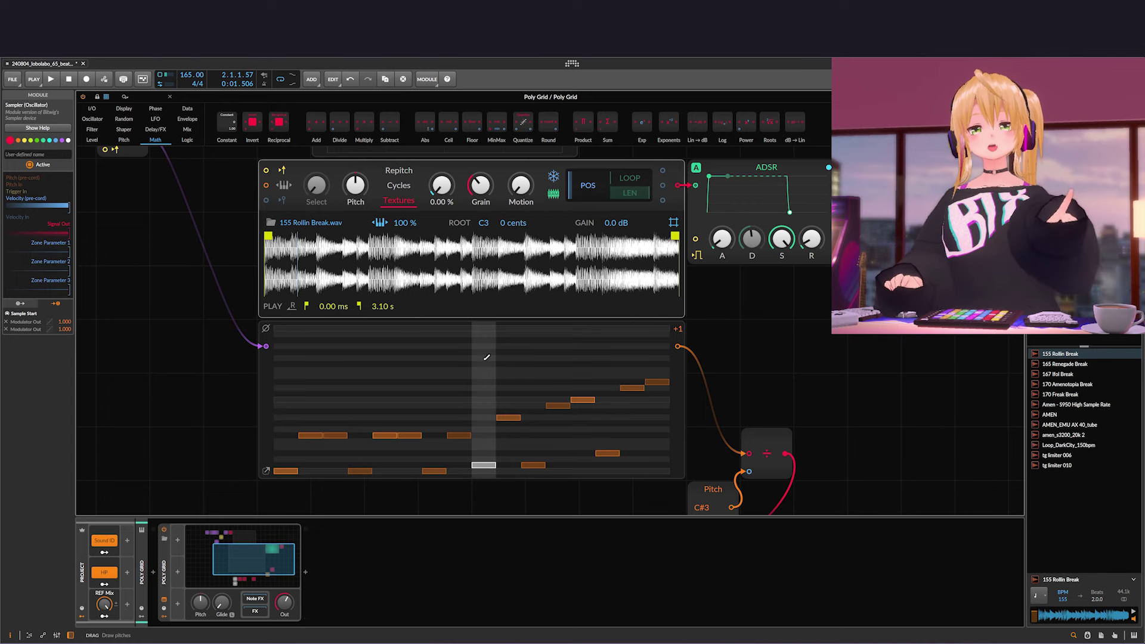
Delete the large unused module above the Sampler
{"action": "scroll", "coordinate": [483, 360], "scroll_direction": "down", "scroll_amount": 4}
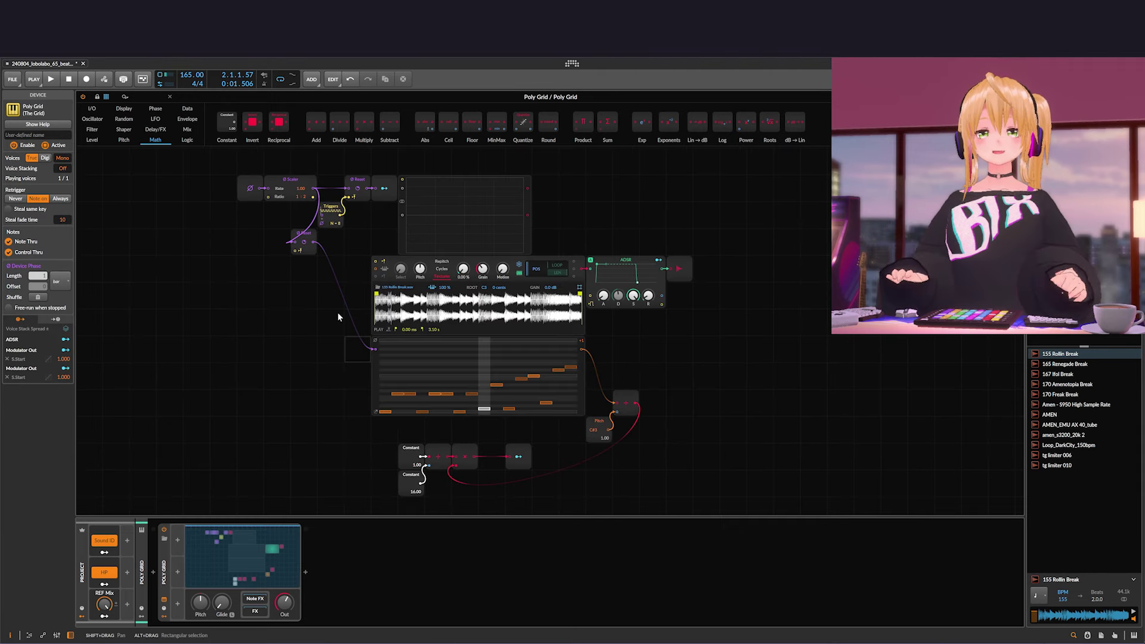
{"action": "left_click", "coordinate": [400, 238]}
{"action": "key", "text": "Delete"}
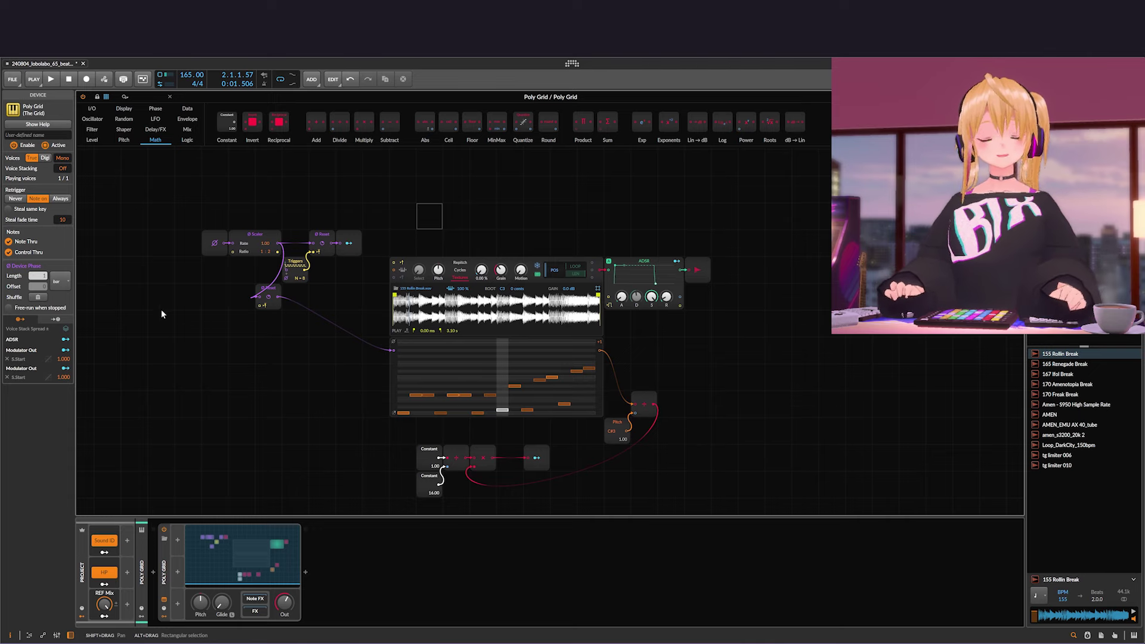
Place Triggers directly beneath the upper Reset module, and move the lower Reset down level with the phase input of Pitches
{"action": "scroll", "coordinate": [260, 277], "scroll_direction": "up", "scroll_amount": 3}
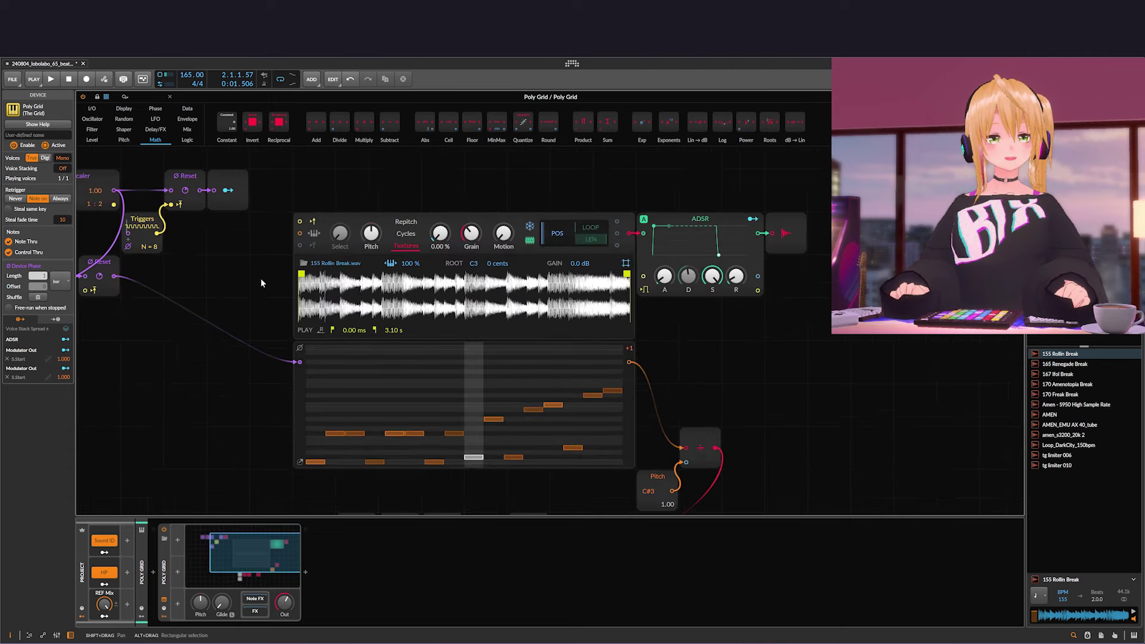
{"action": "left_click_drag", "start_coordinate": [260, 278], "coordinate": [366, 303]}
{"action": "left_click", "coordinate": [273, 199]}
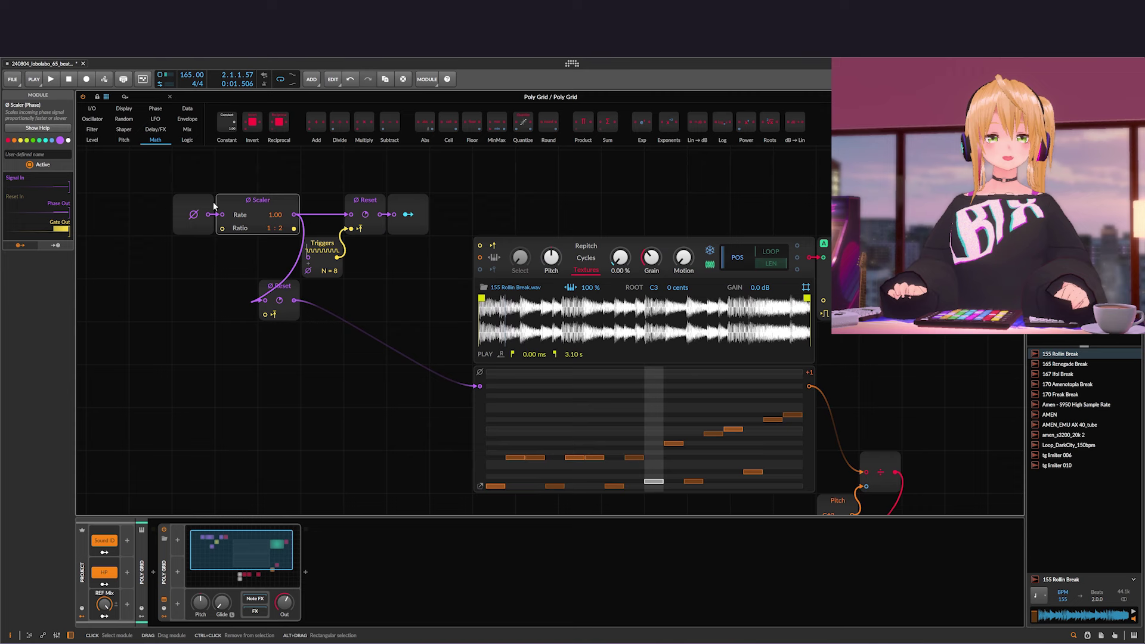
{"action": "left_click_drag", "start_coordinate": [370, 312], "coordinate": [351, 205]}
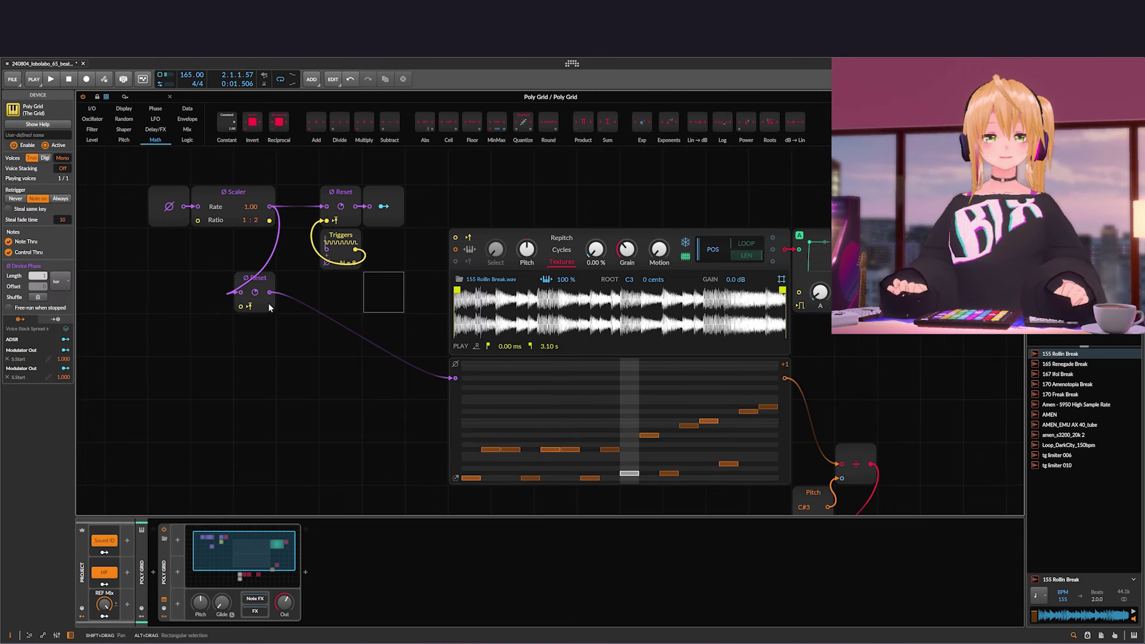
{"action": "left_click_drag", "start_coordinate": [269, 308], "coordinate": [312, 392]}
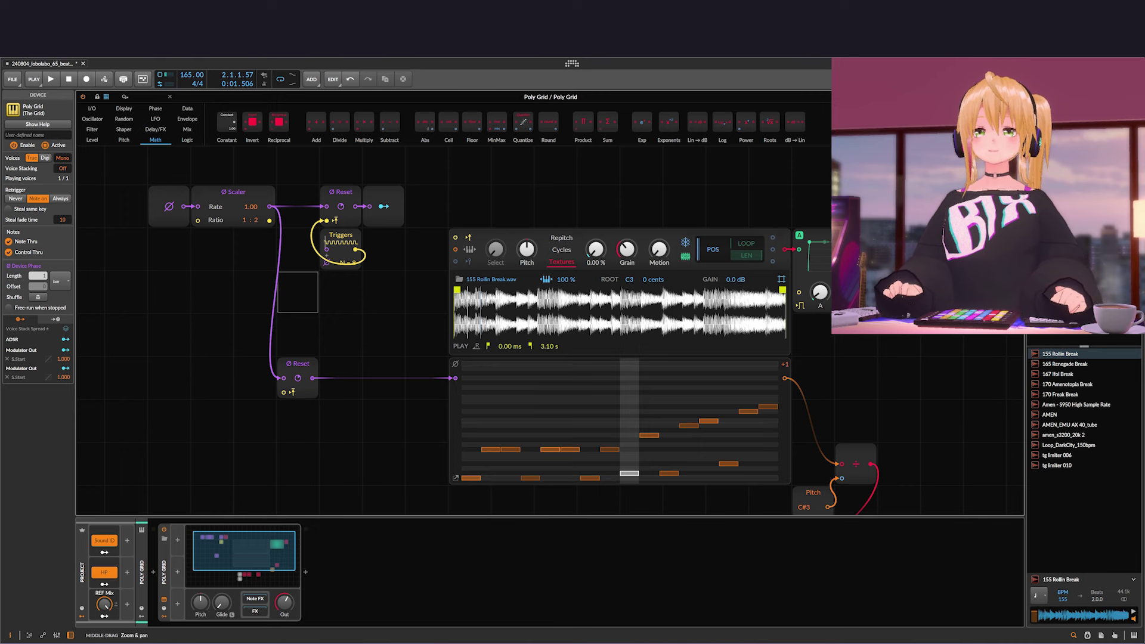
{"action": "scroll", "coordinate": [377, 311], "scroll_direction": "down", "scroll_amount": 1}
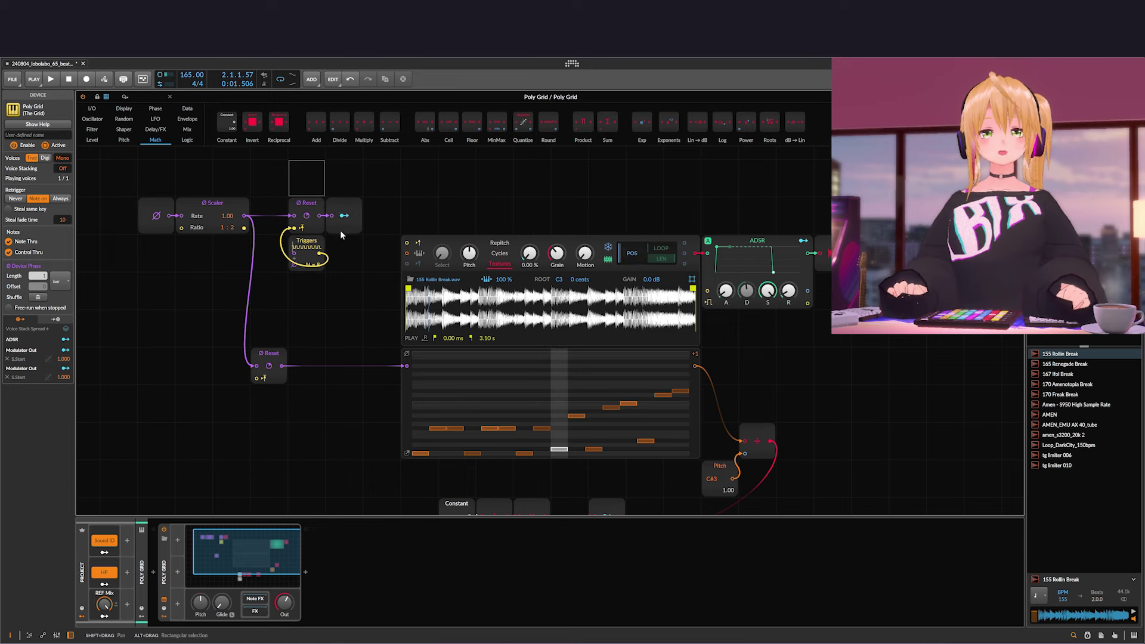
Check the Triggers, Pitches and lower Reset modules in turn, and play the rearranged break
{"action": "left_click", "coordinate": [321, 244]}
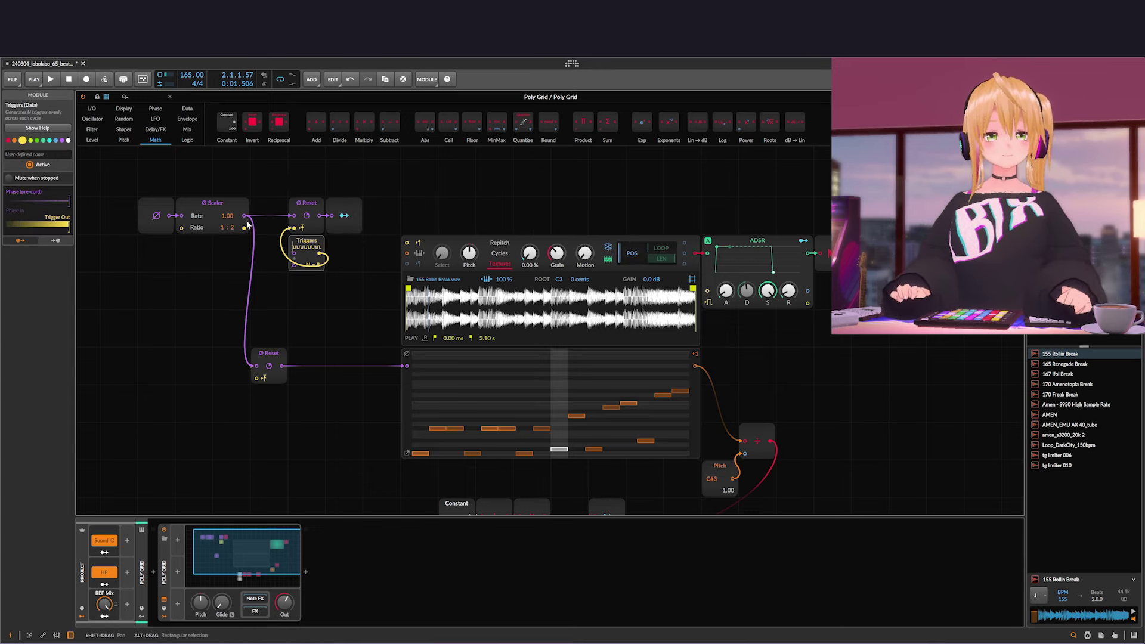
{"action": "left_click_drag", "start_coordinate": [342, 330], "coordinate": [319, 313]}
{"action": "left_click", "coordinate": [436, 370]}
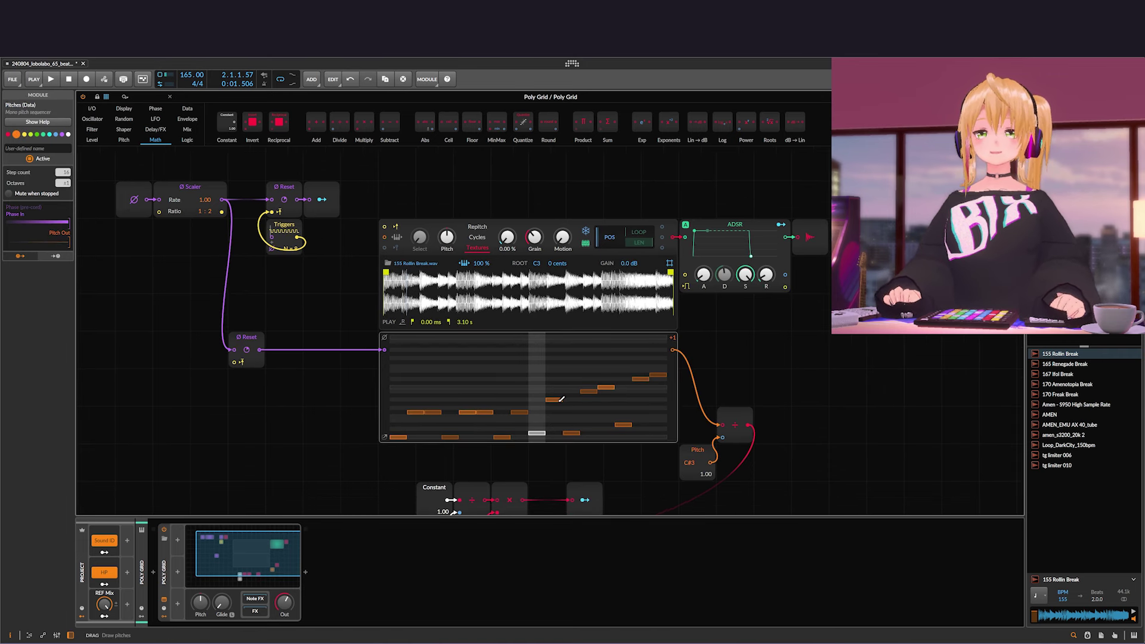
{"action": "left_click", "coordinate": [236, 346]}
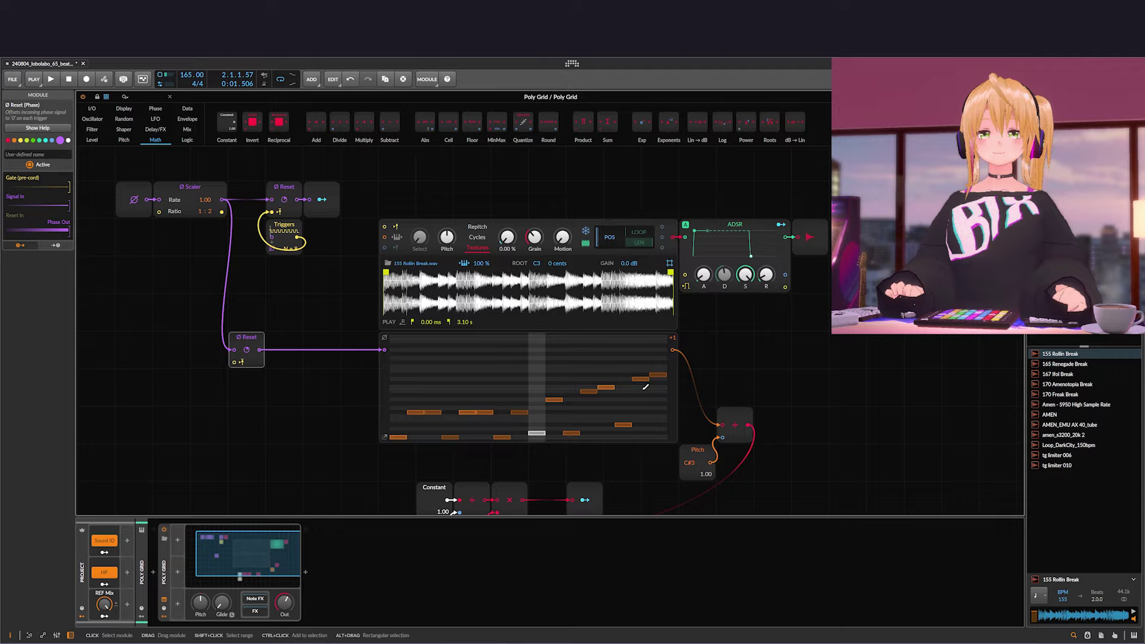
{"action": "key", "text": "space"}
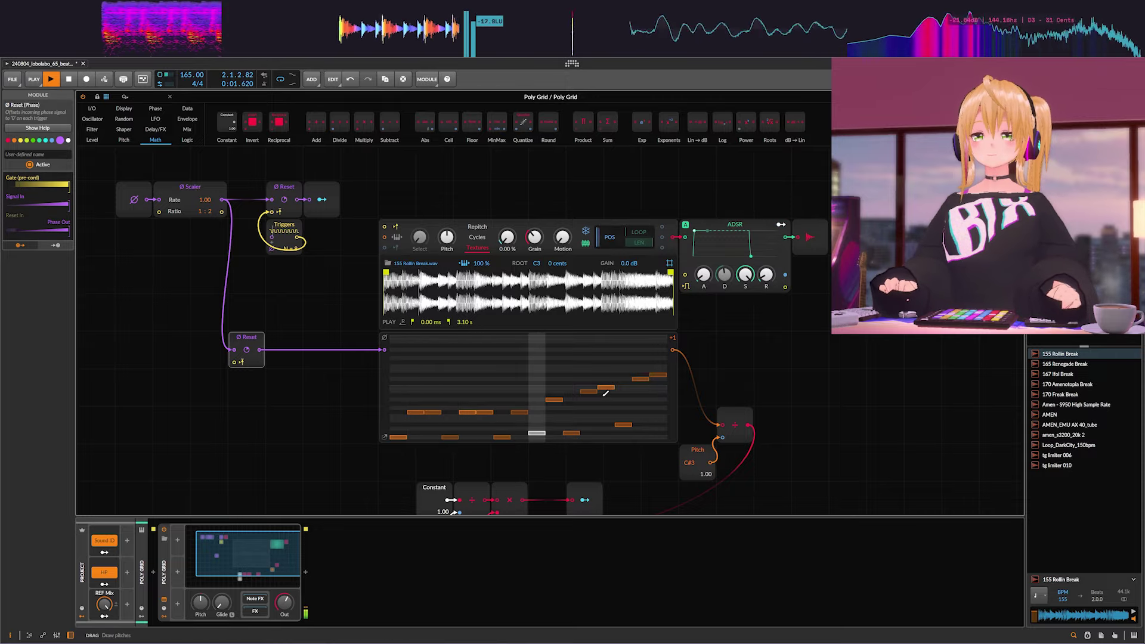
{"action": "key", "text": "space"}
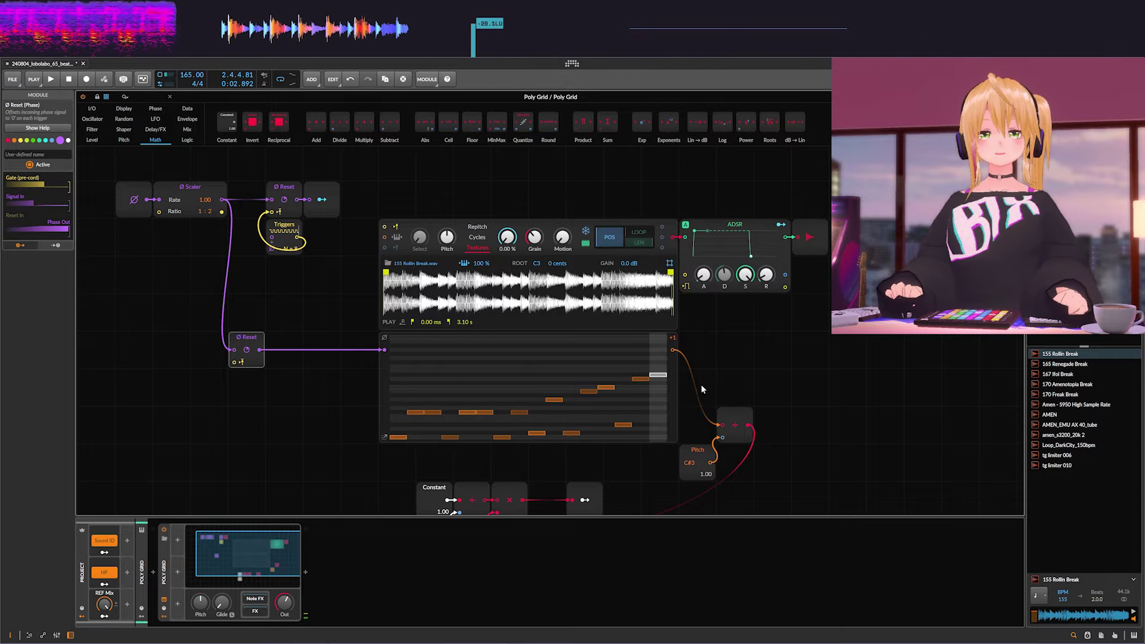
Move the Divide module and its Pitch constant down together one grid row, level with the Constant modules
{"action": "scroll", "coordinate": [336, 355], "scroll_direction": "down", "scroll_amount": 2}
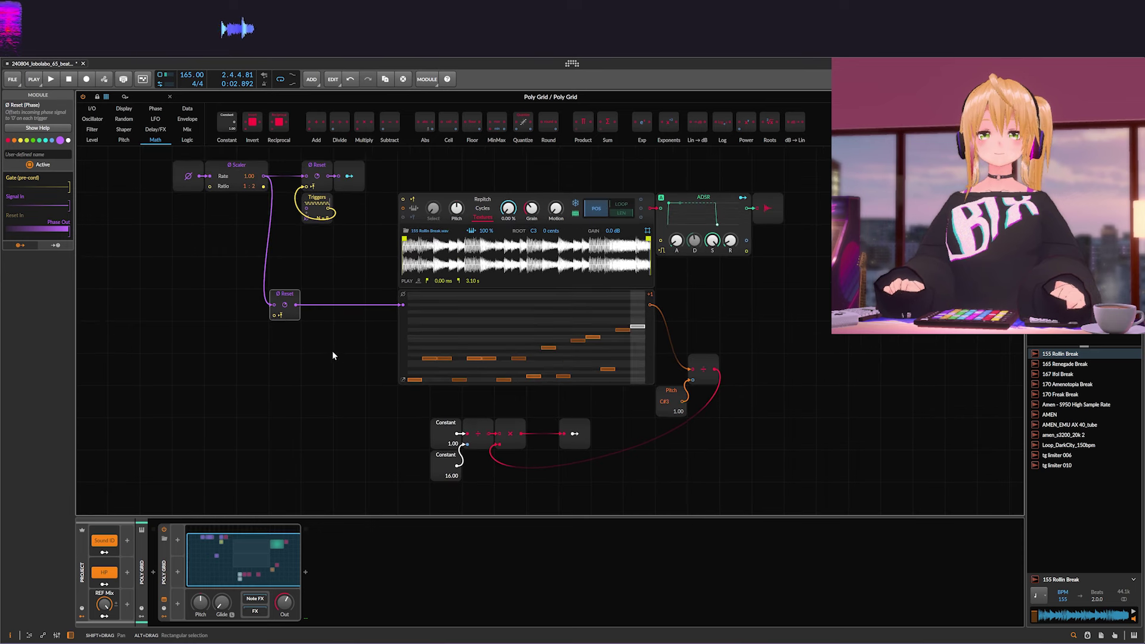
{"action": "left_click_drag", "start_coordinate": [332, 352], "coordinate": [247, 351]}
{"action": "scroll", "coordinate": [477, 265], "scroll_direction": "up", "scroll_amount": 1}
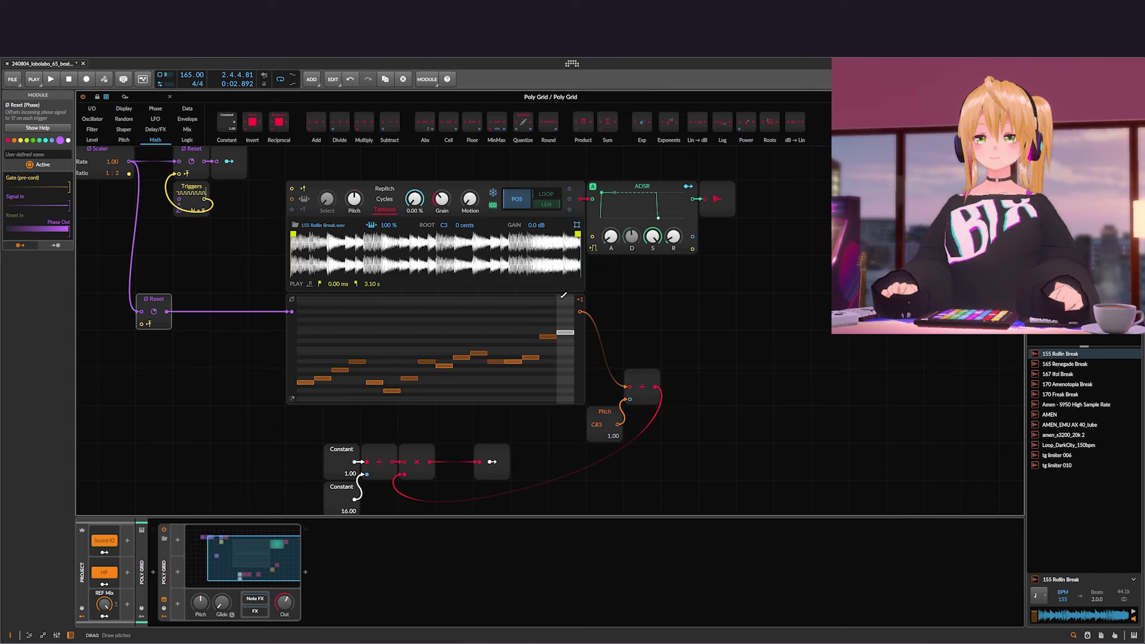
{"action": "scroll", "coordinate": [591, 307], "scroll_direction": "down", "scroll_amount": 1}
{"action": "scroll", "coordinate": [590, 307], "scroll_direction": "left", "scroll_amount": 1}
{"action": "left_click_drag", "start_coordinate": [614, 367], "coordinate": [607, 465]}
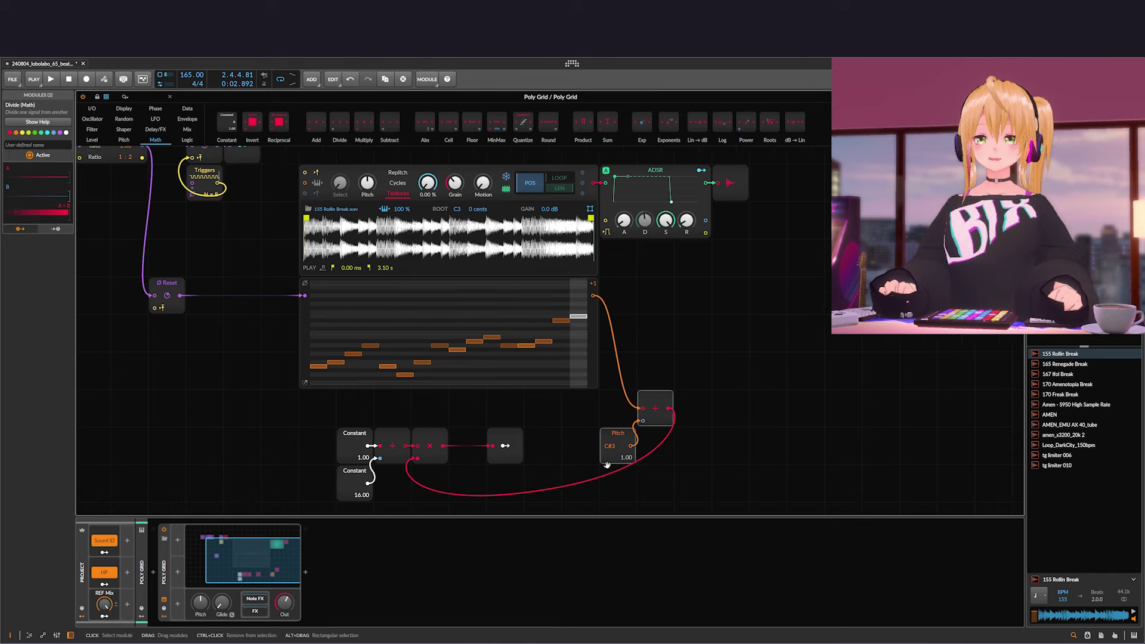
{"action": "left_click_drag", "start_coordinate": [522, 501], "coordinate": [506, 493]}
Inspect the 16.00 Constant and the Modulator Out, and move the ADSR and output modules right, leaving a gap beside the Sampler
{"action": "left_click", "coordinate": [341, 473]}
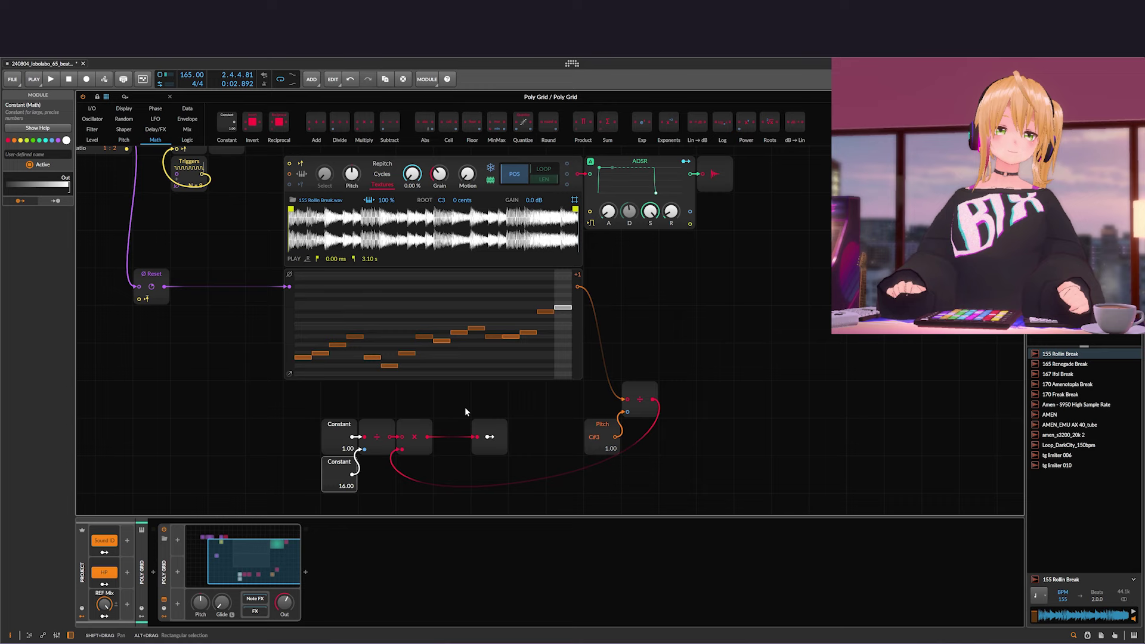
{"action": "left_click", "coordinate": [506, 430]}
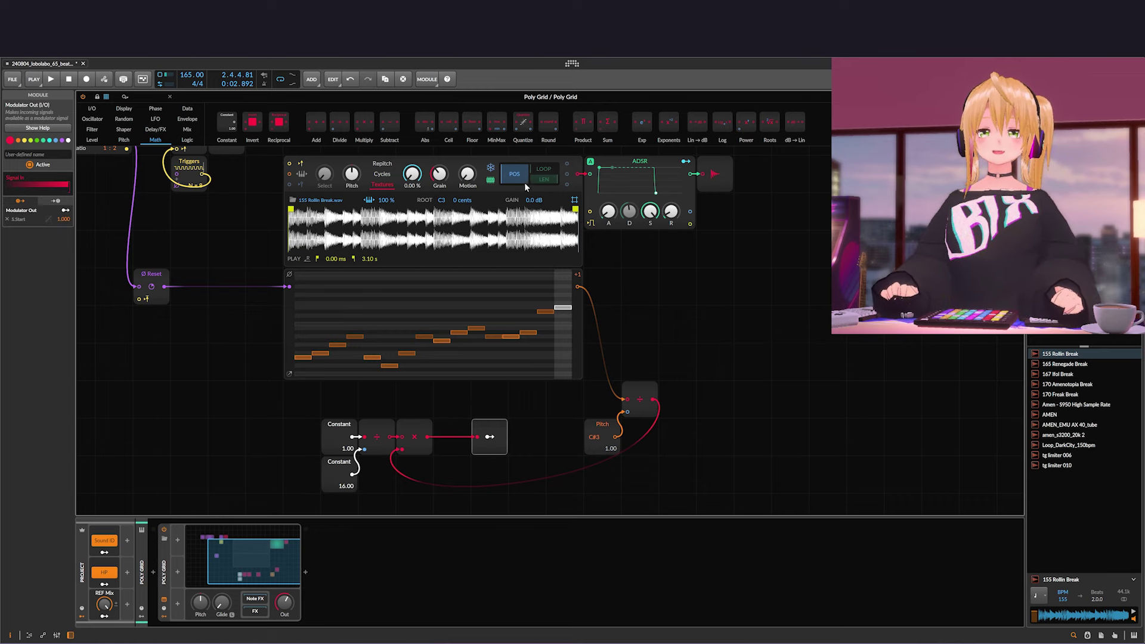
{"action": "left_click_drag", "start_coordinate": [644, 246], "coordinate": [656, 279]}
{"action": "scroll", "coordinate": [656, 279], "scroll_direction": "down", "scroll_amount": 1}
{"action": "left_click_drag", "start_coordinate": [759, 212], "coordinate": [669, 284]}
{"action": "left_click_drag", "start_coordinate": [638, 216], "coordinate": [670, 216]}
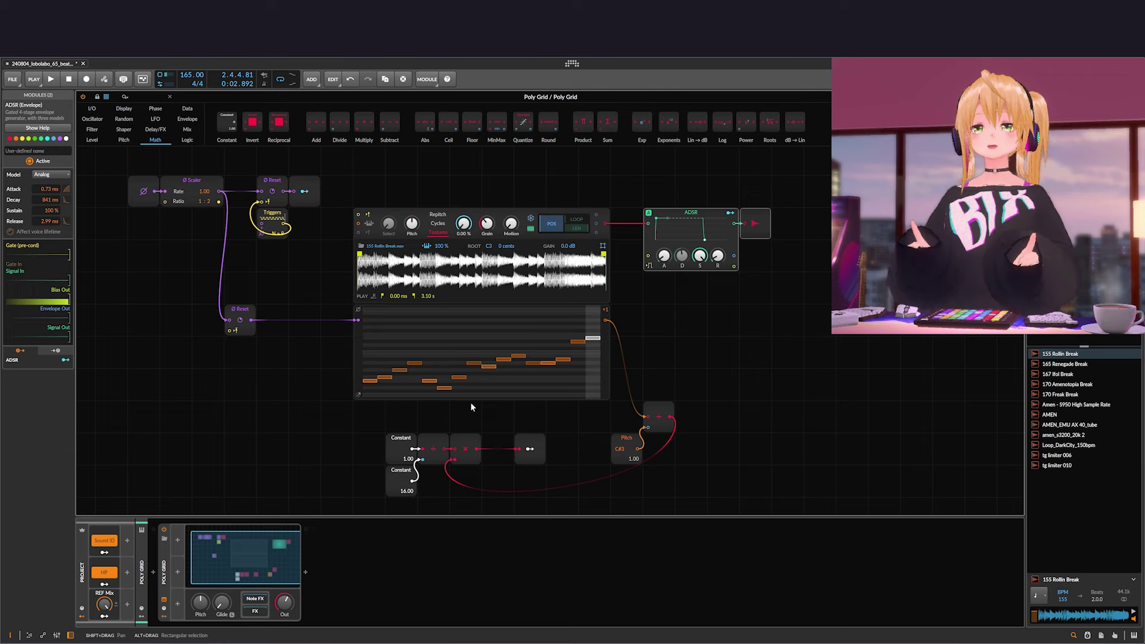
Play the break through the tidied patch with the current Pitches pattern, and select the Pitches module
{"action": "left_click_drag", "start_coordinate": [485, 444], "coordinate": [497, 432]}
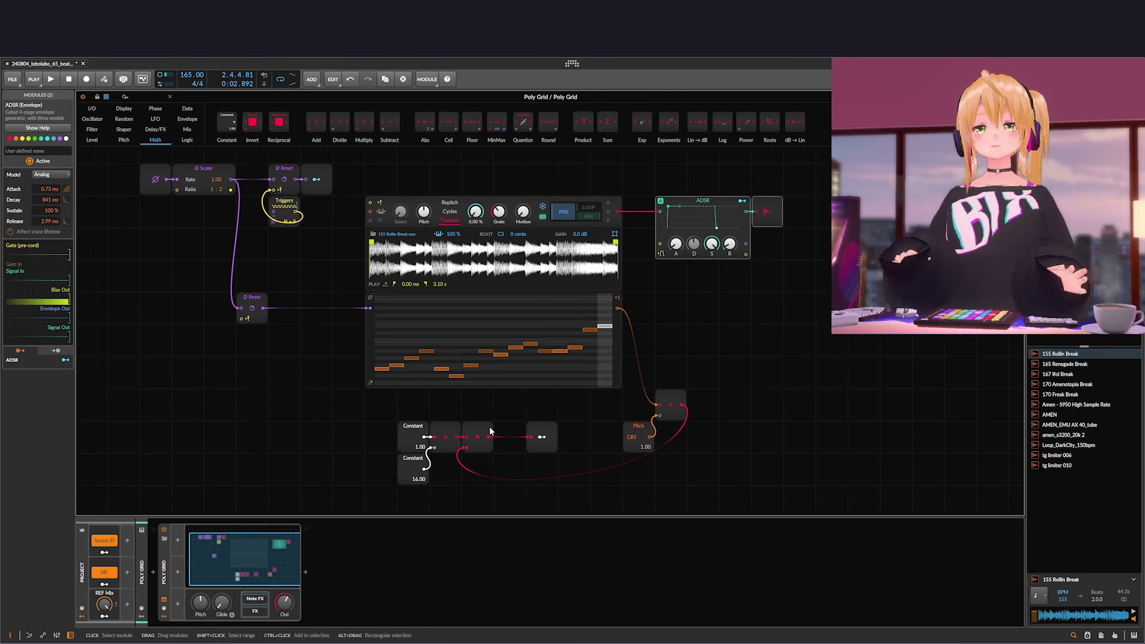
{"action": "left_click_drag", "start_coordinate": [483, 399], "coordinate": [471, 372]}
{"action": "scroll", "coordinate": [493, 378], "scroll_direction": "up", "scroll_amount": 1}
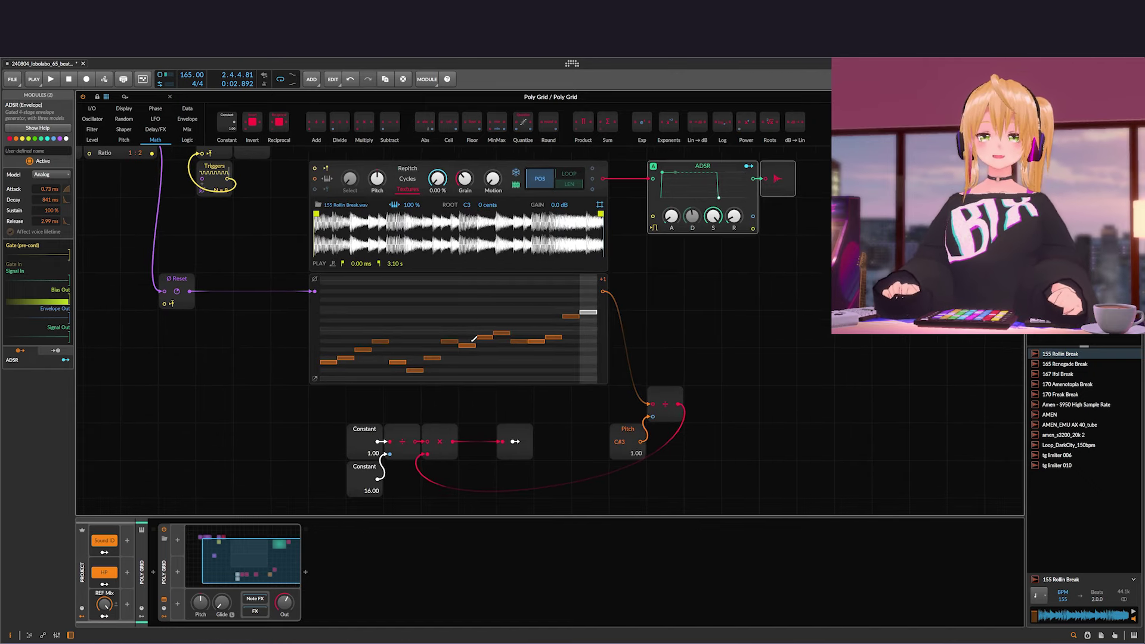
{"action": "key", "text": "space"}
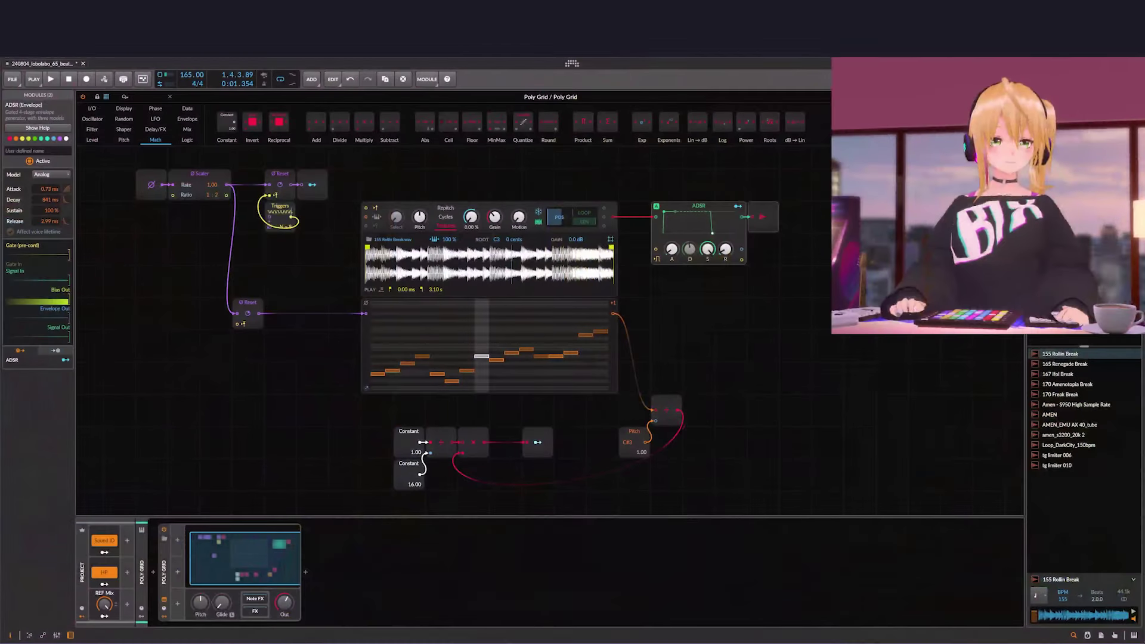
{"action": "left_click_drag", "start_coordinate": [517, 420], "coordinate": [495, 425]}
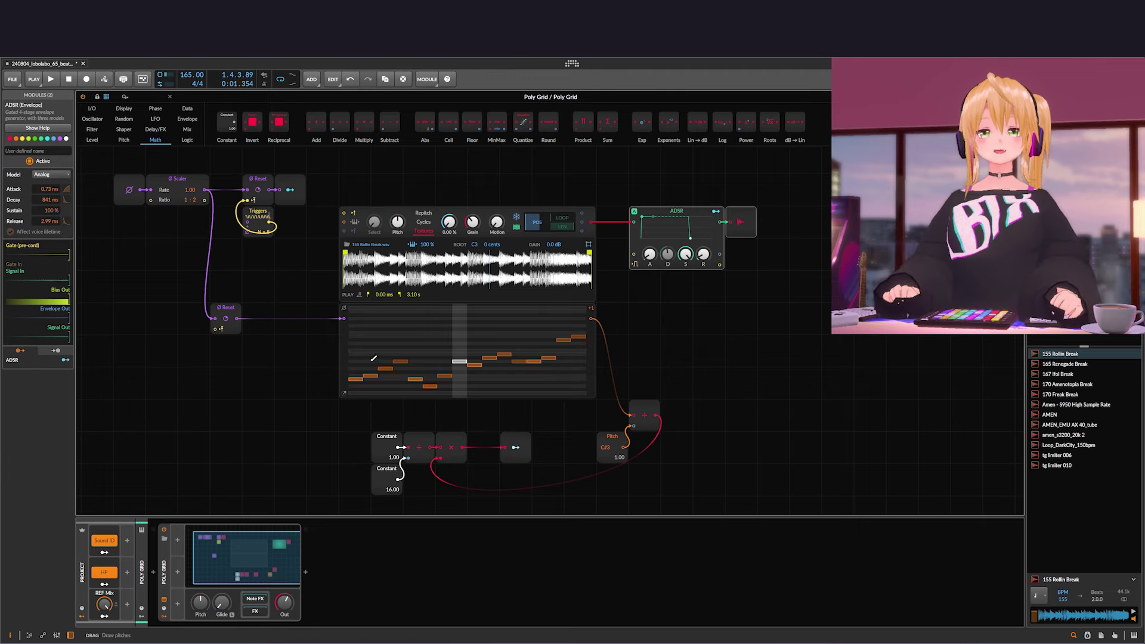
{"action": "left_click", "coordinate": [344, 355]}
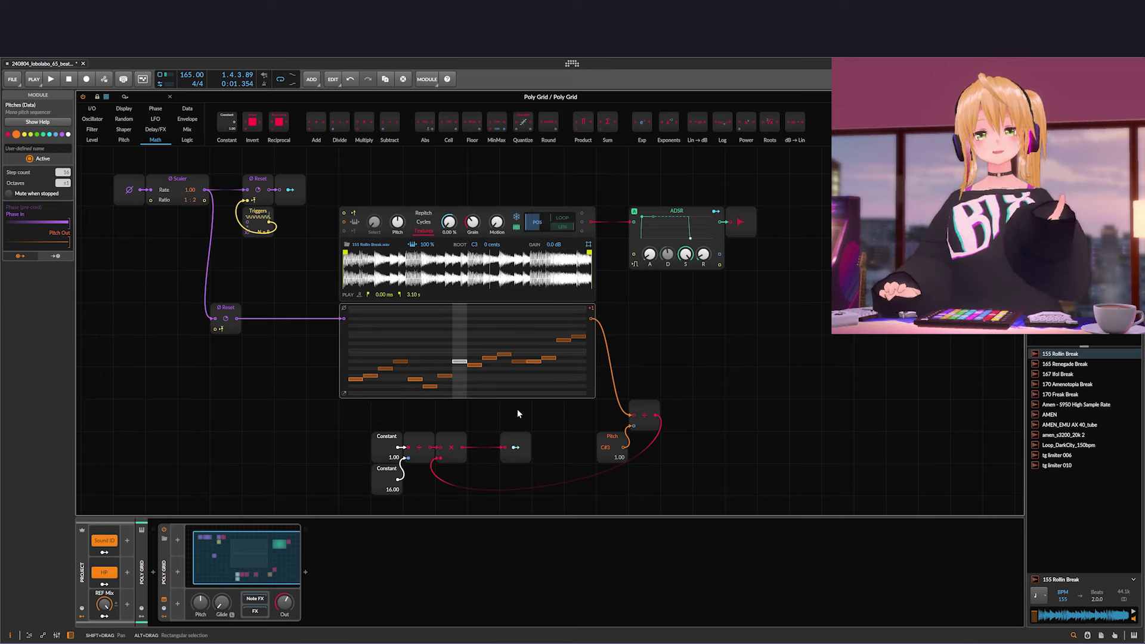
{"action": "left_click_drag", "start_coordinate": [517, 455], "coordinate": [510, 455]}
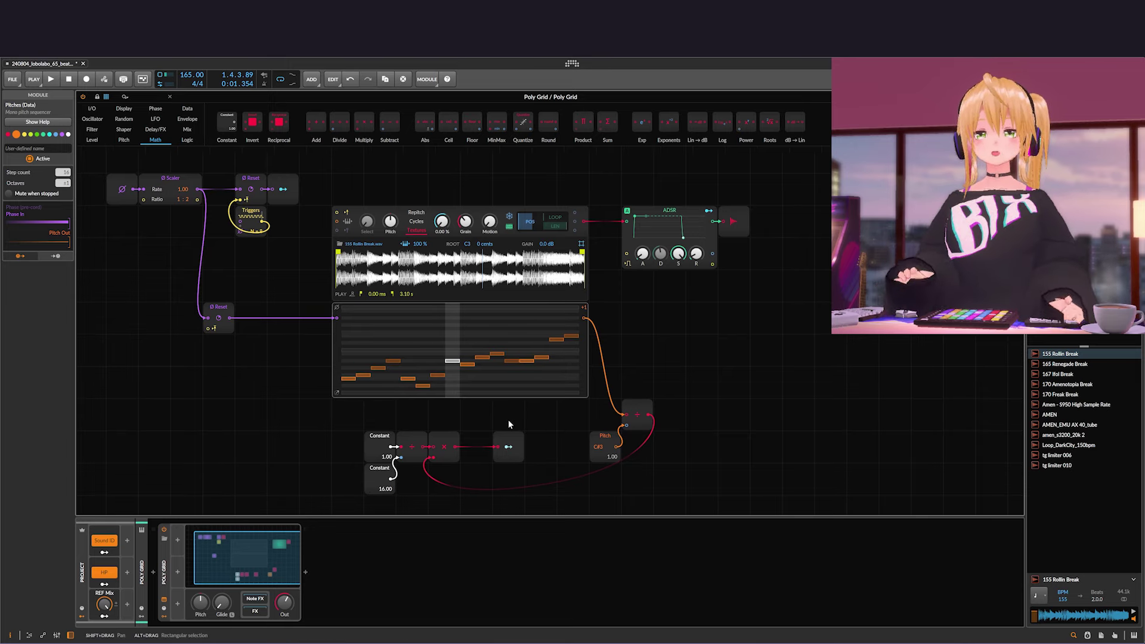